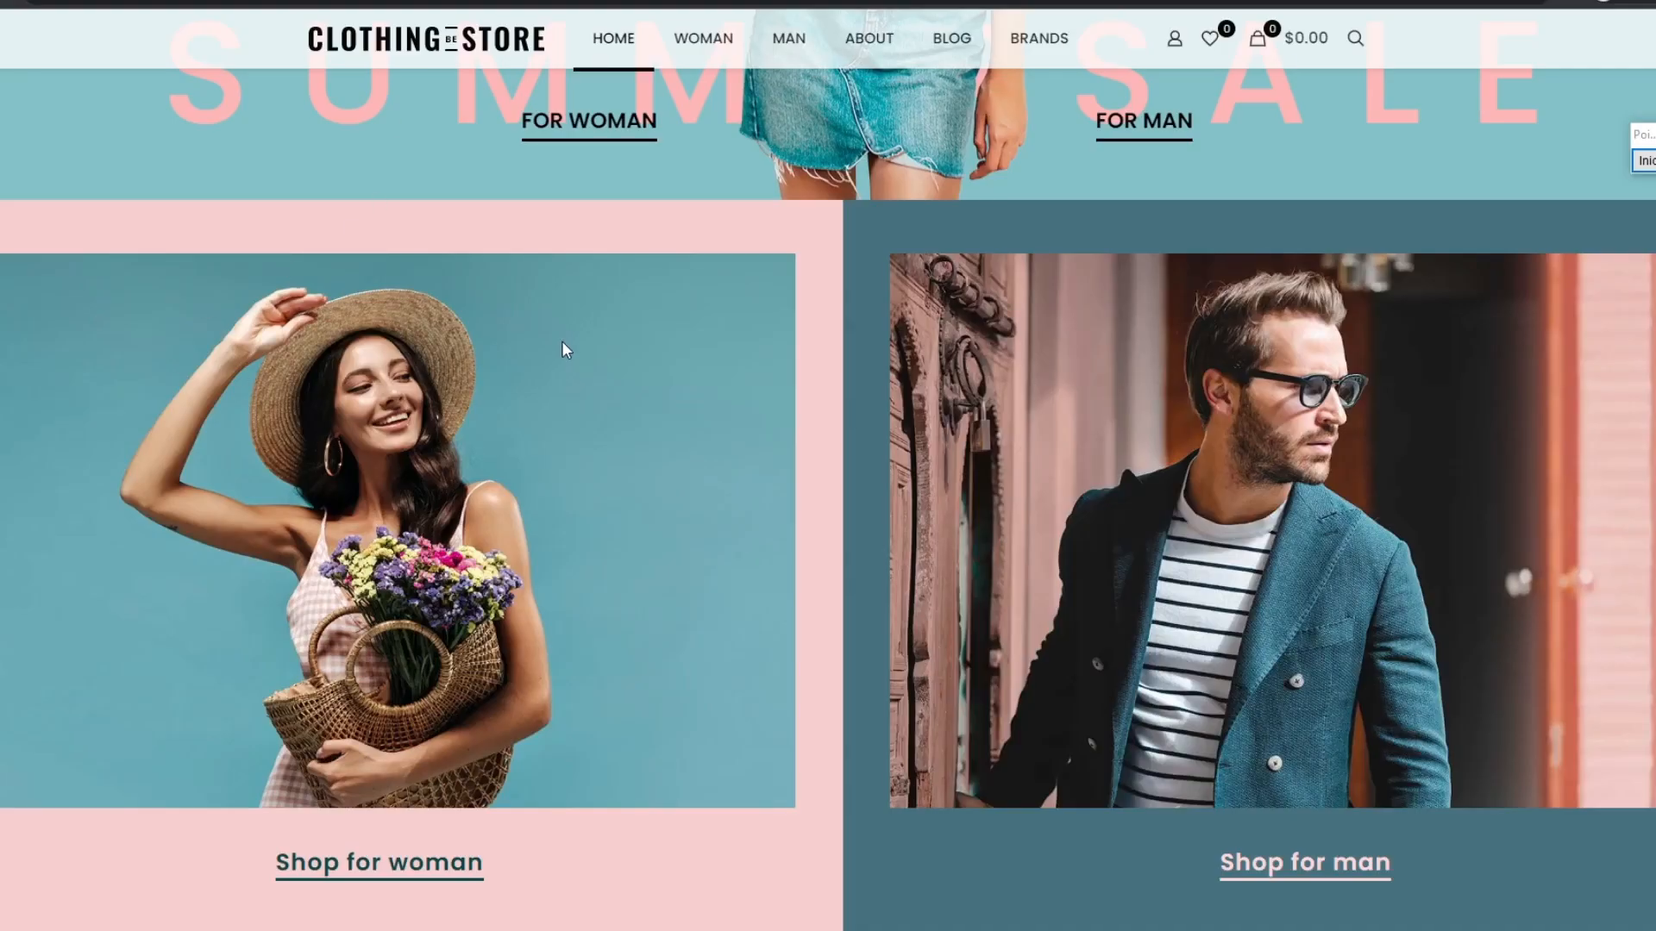
Step: Look through the example home pages for the doctor, shop assistant, oil industry, aromatherapy and finance websites
scroll(561, 340, up, 5)
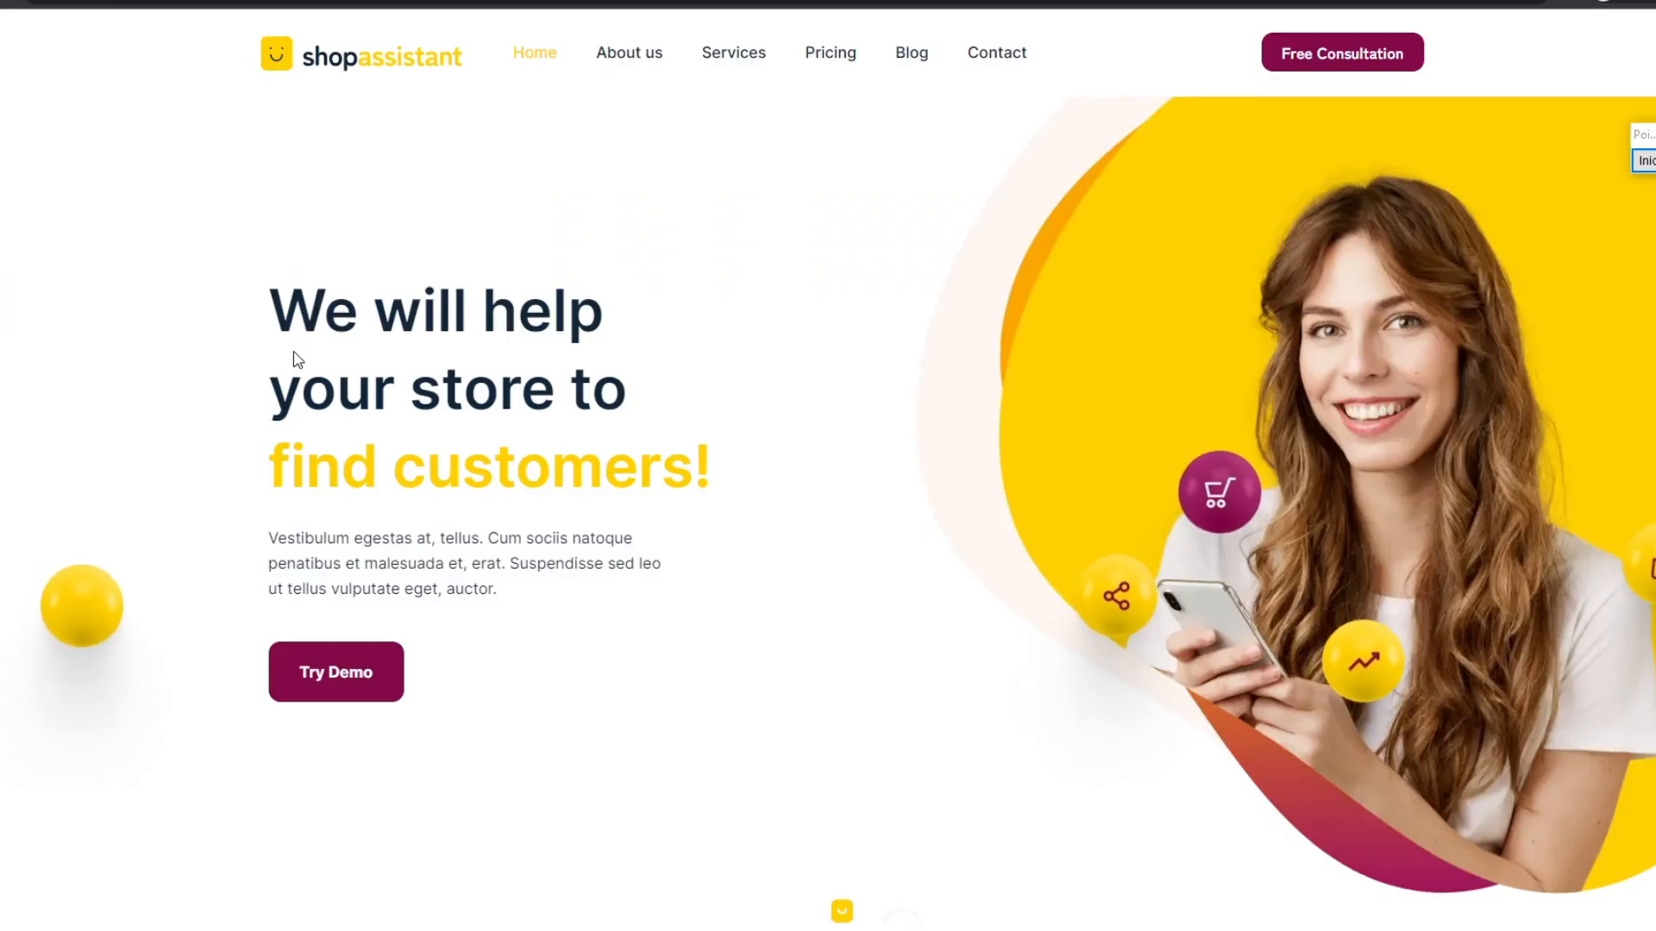
scroll(296, 358, down, 10)
scroll(321, 363, up, 10)
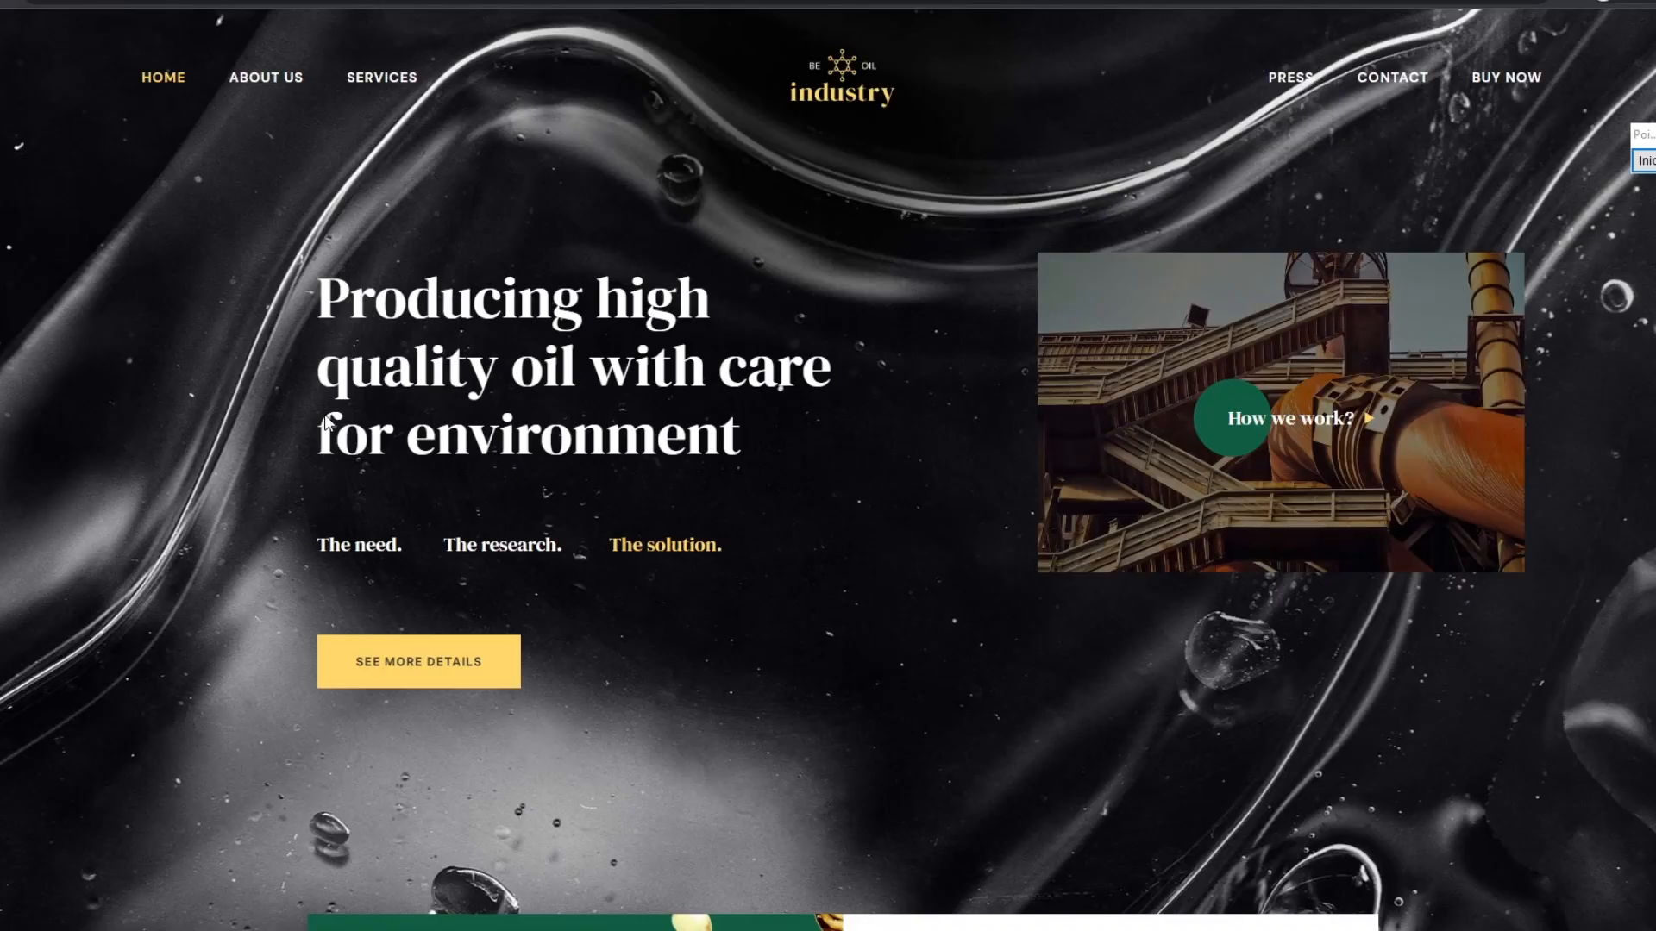
scroll(277, 440, down, 20)
scroll(294, 457, up, 6)
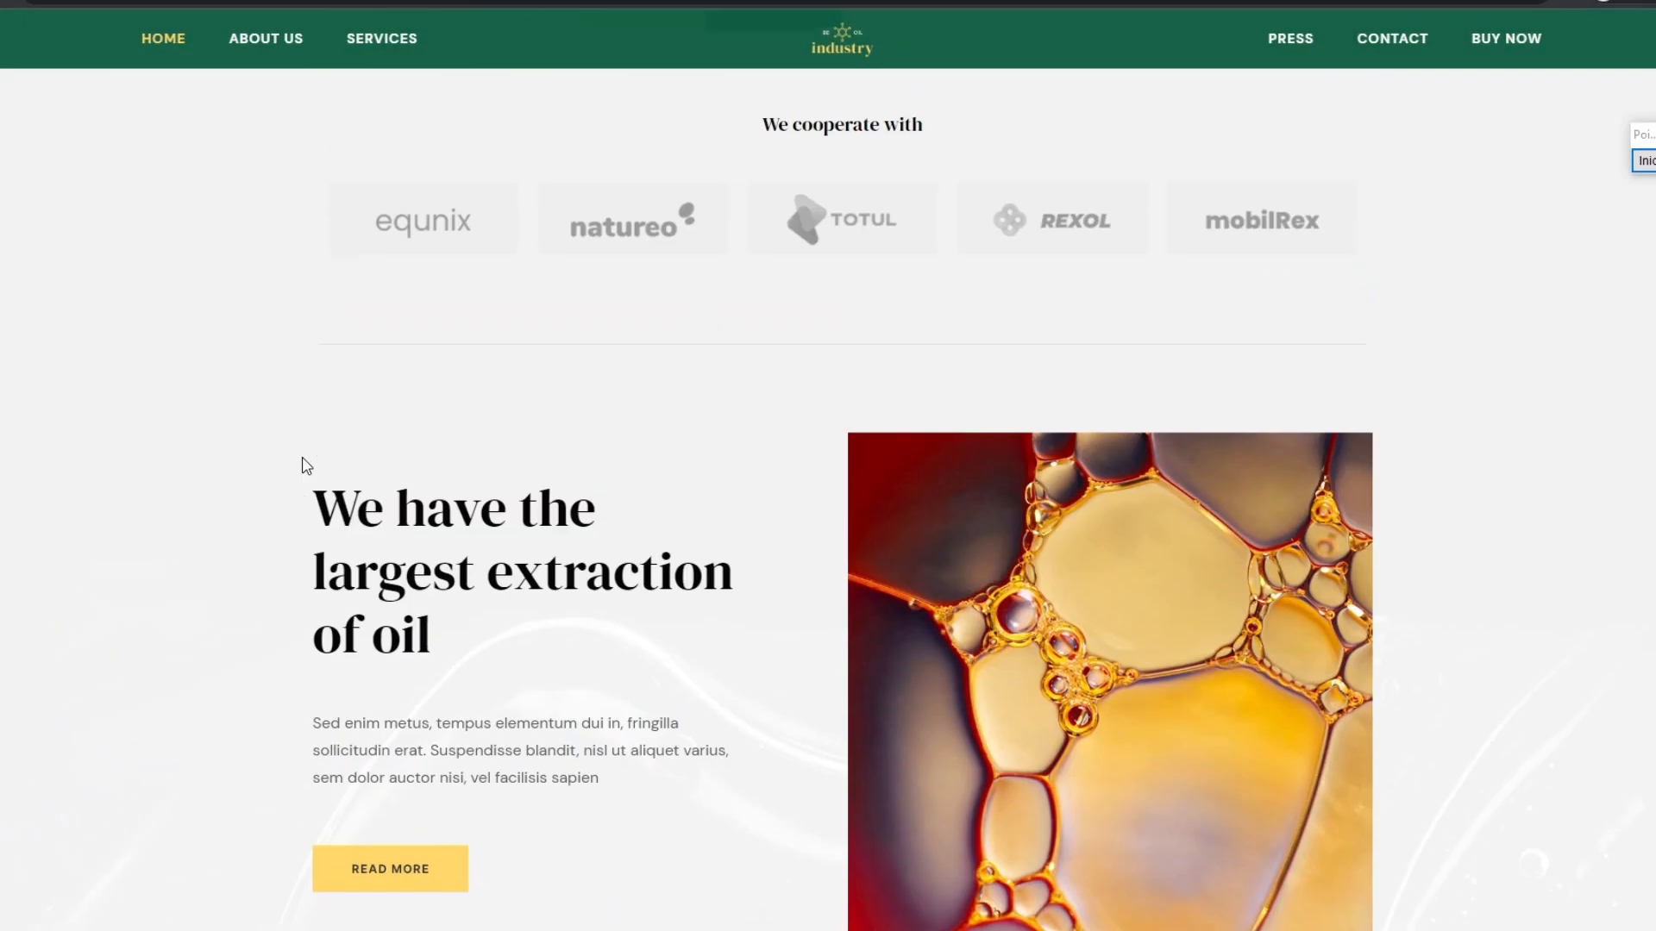
scroll(306, 465, up, 8)
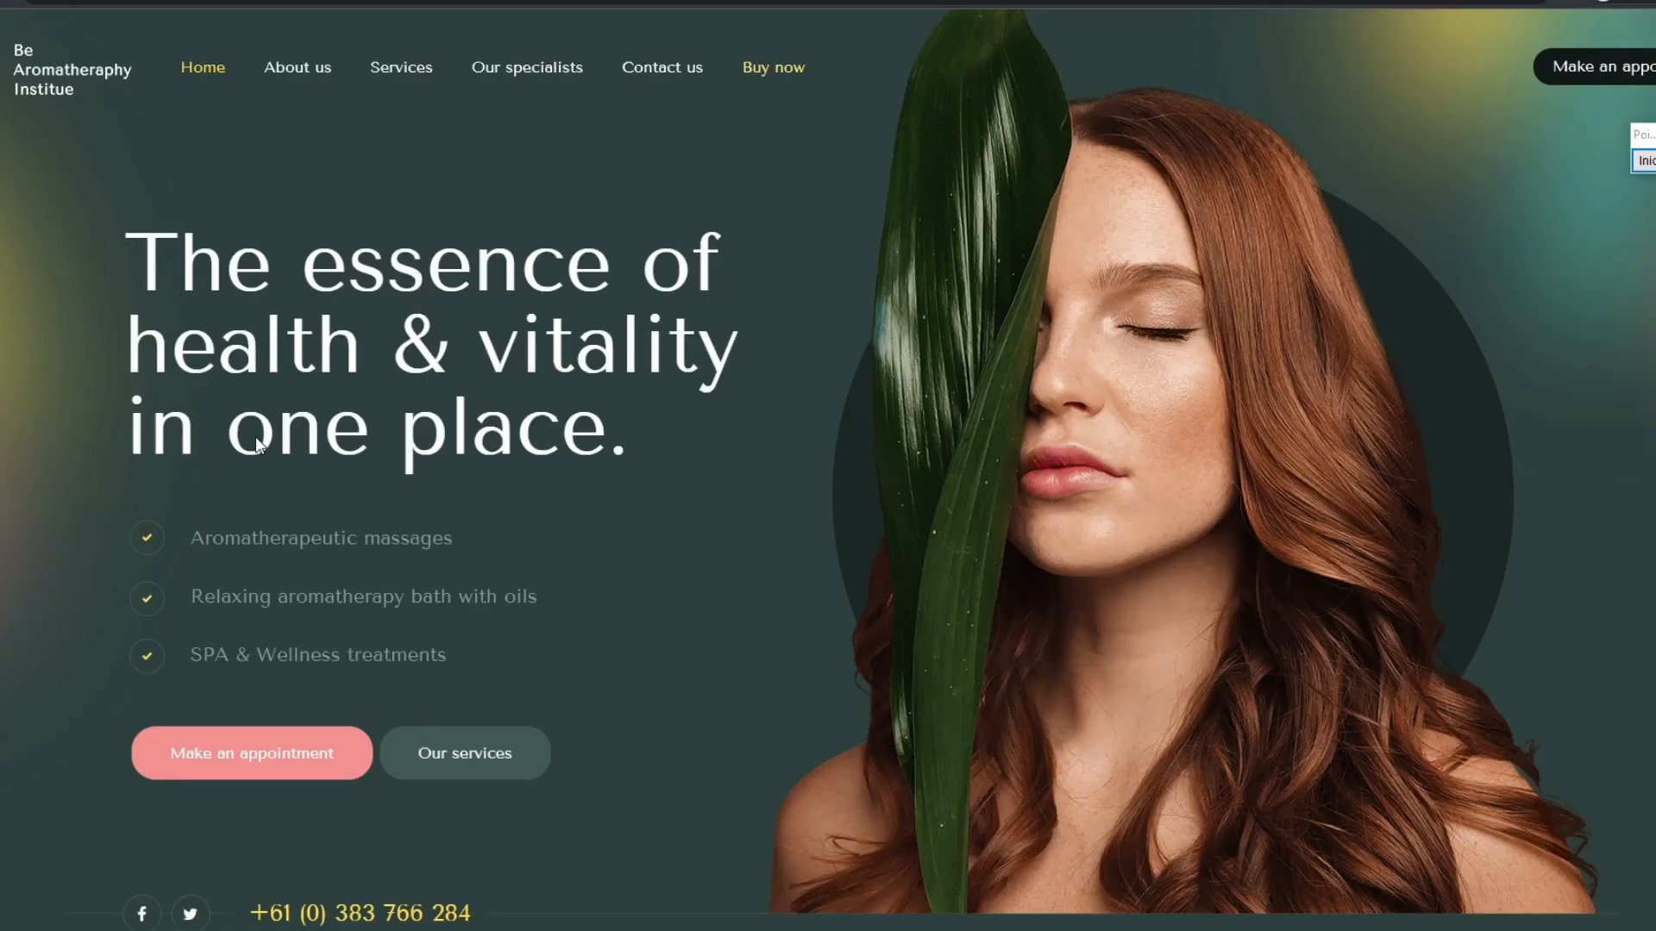
scroll(224, 509, down, 15)
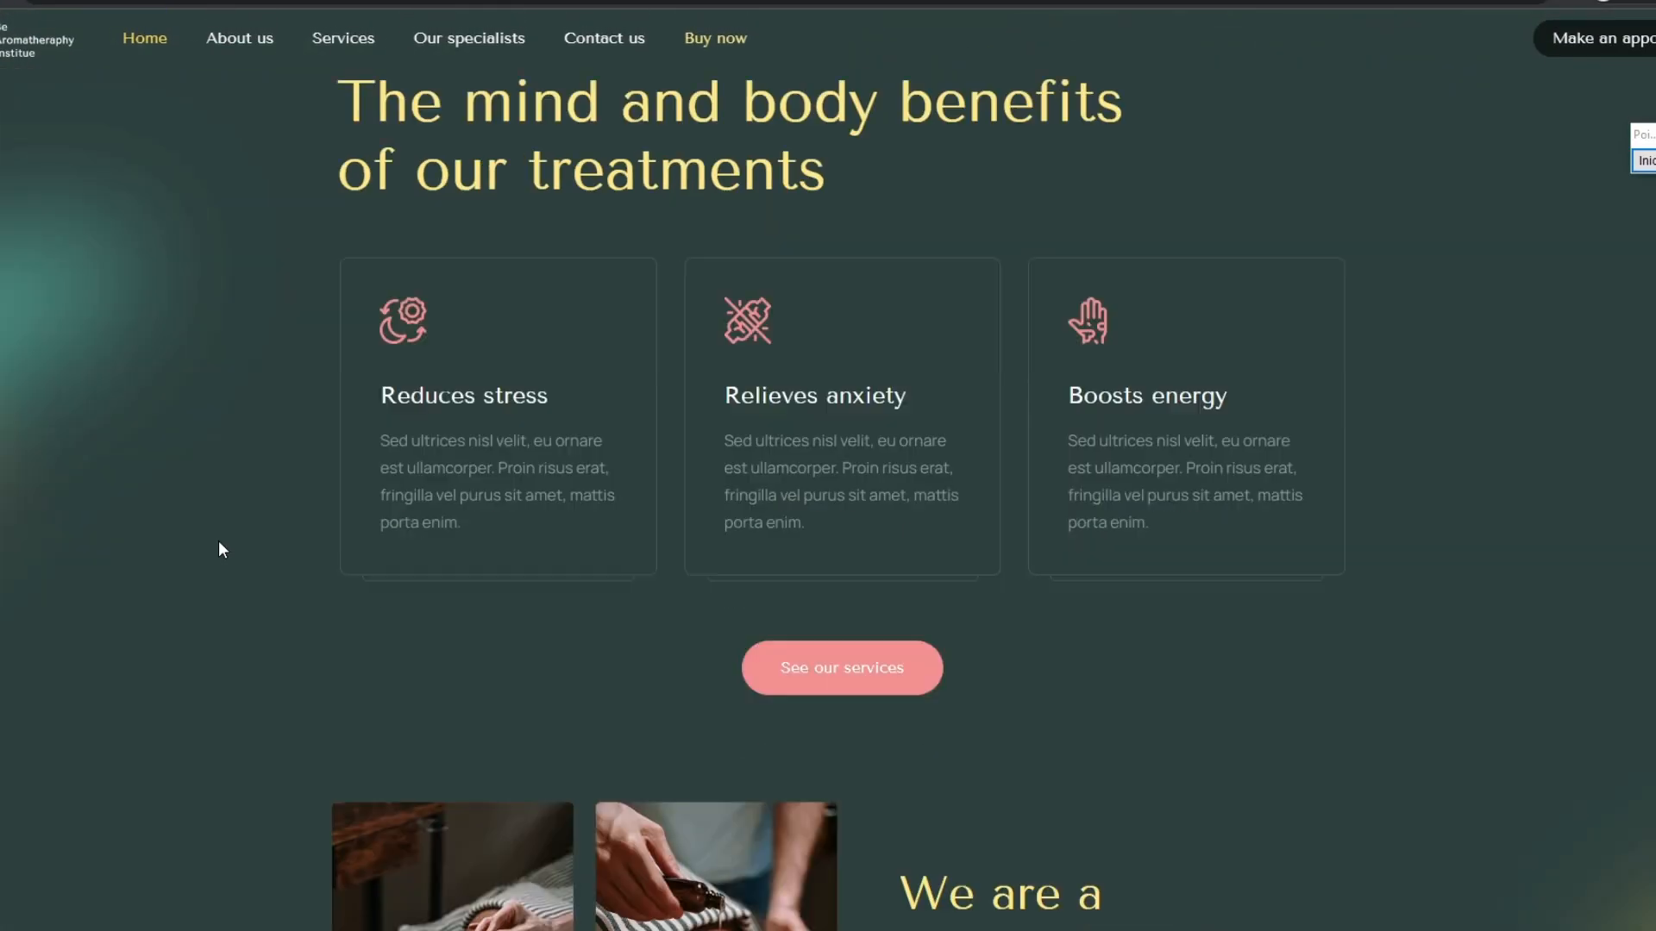
scroll(219, 541, up, 11)
scroll(219, 541, up, 5)
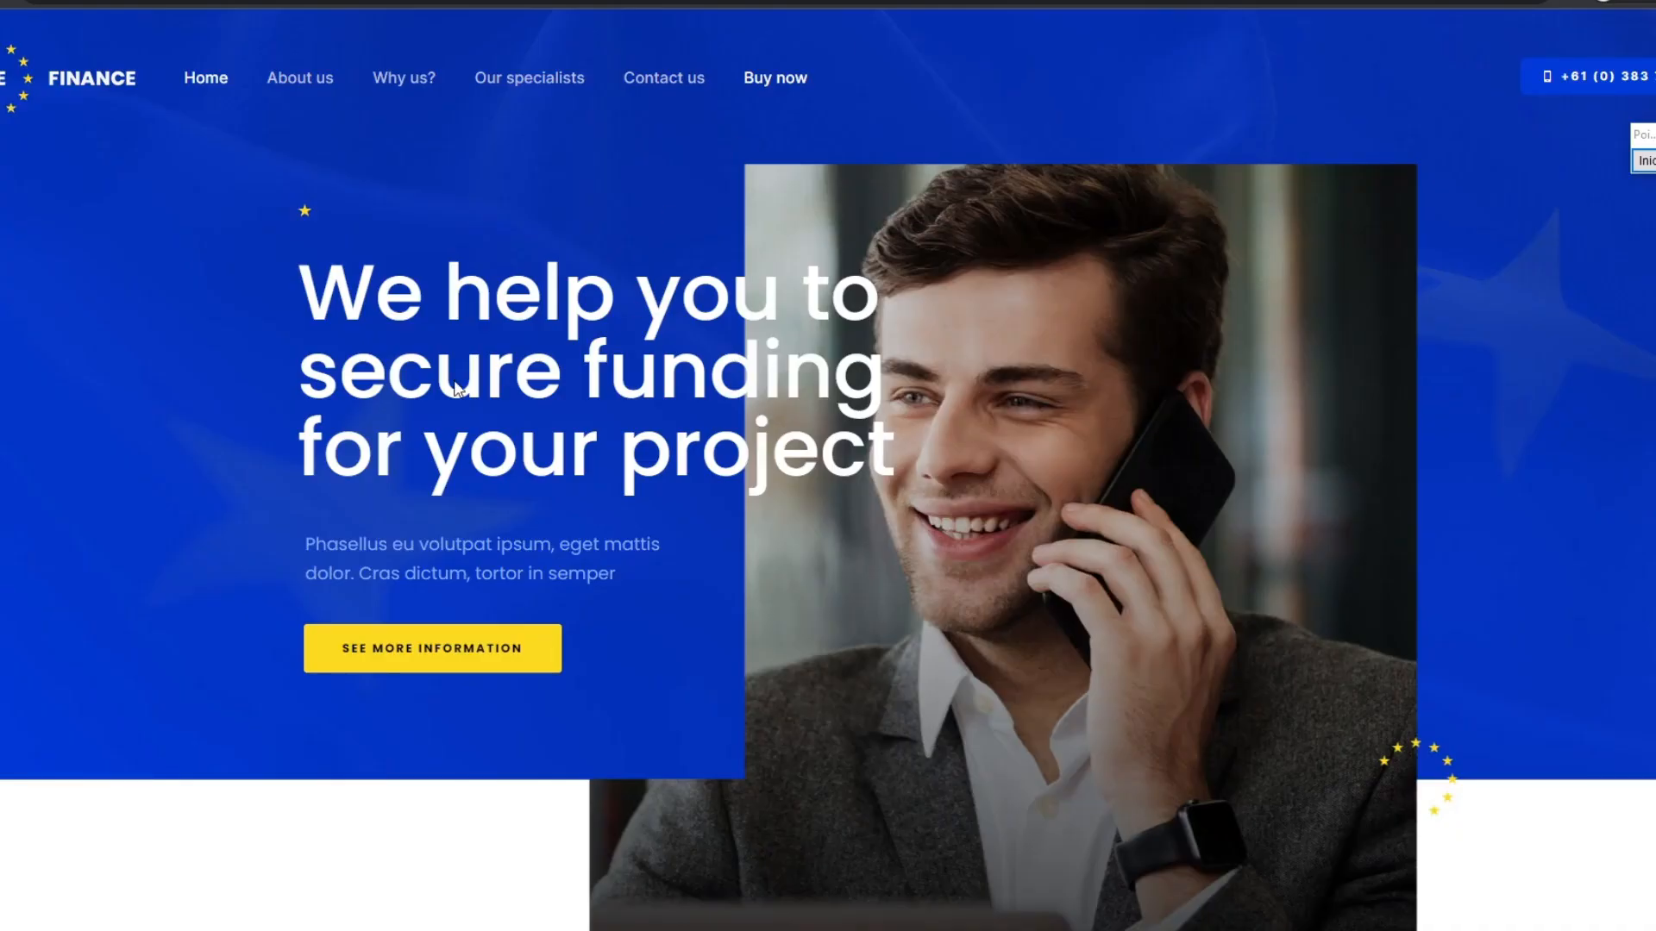
scroll(255, 406, down, 15)
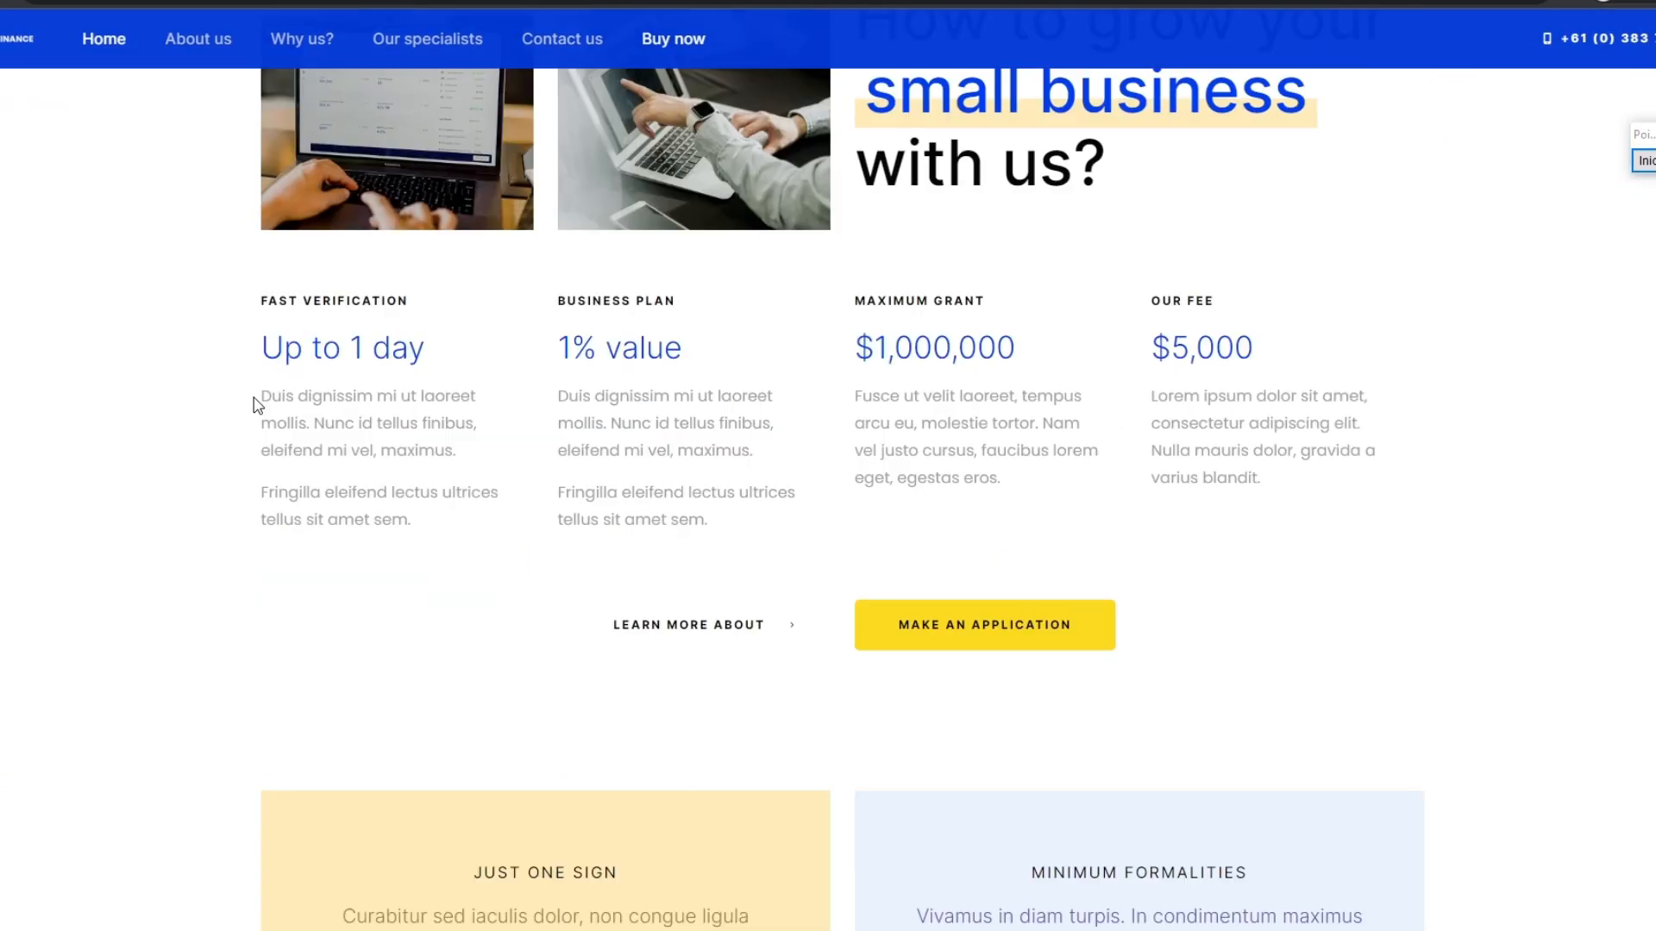
scroll(253, 399, up, 15)
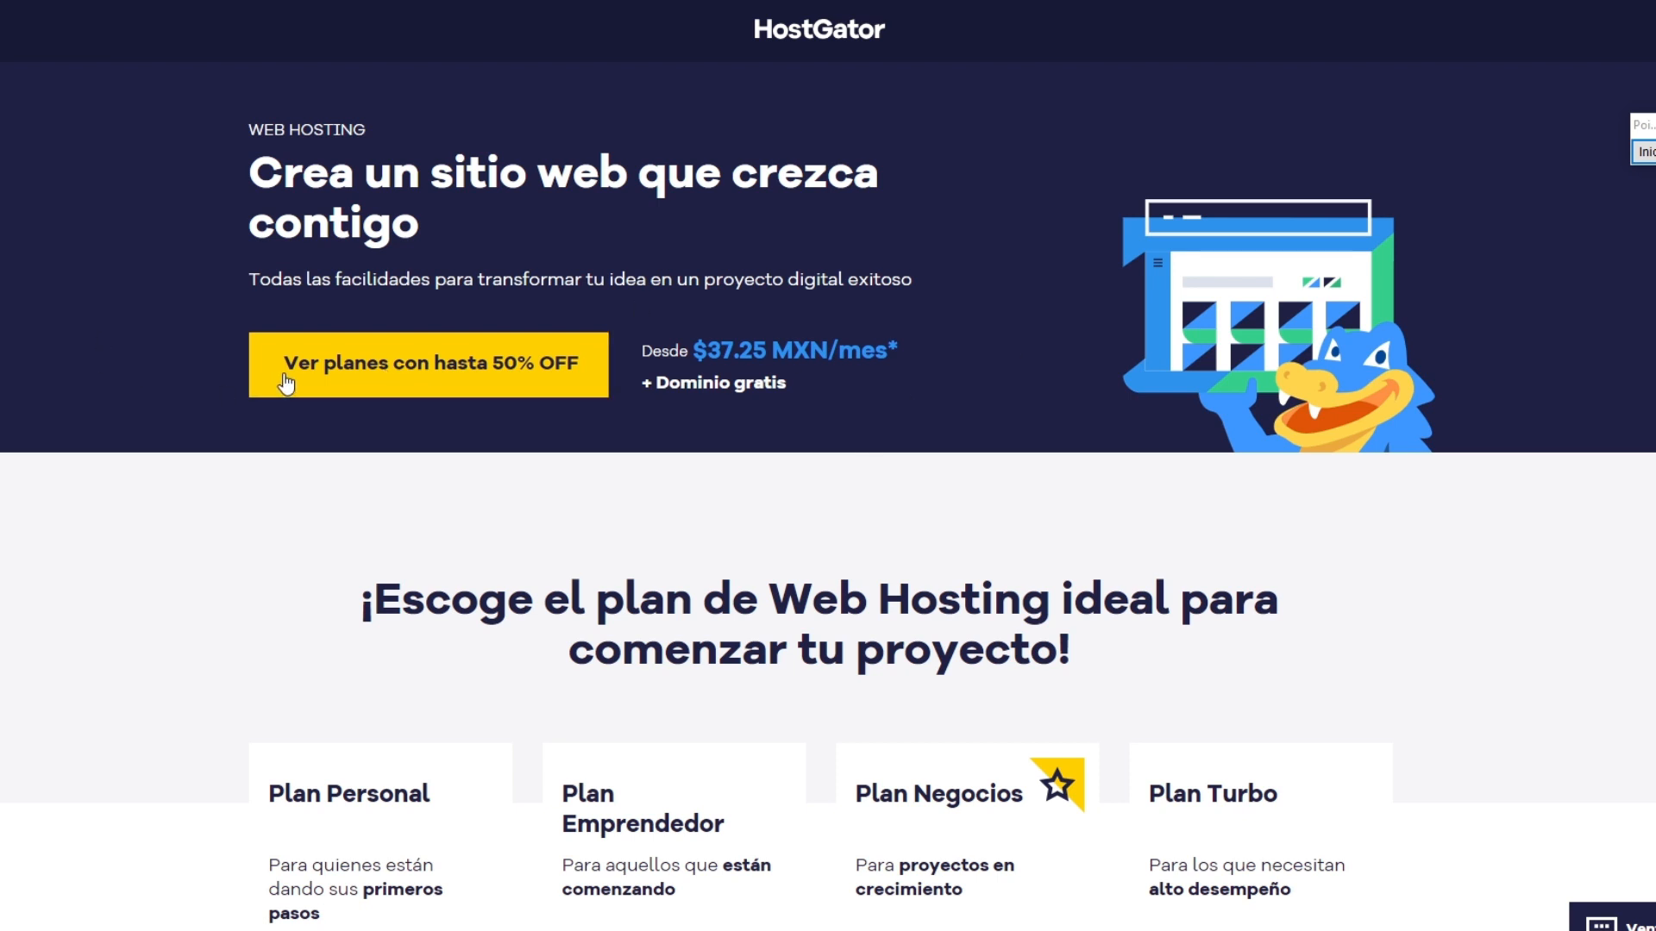
Step: Compare the web hosting plans and order the Plan Personal
click(425, 380)
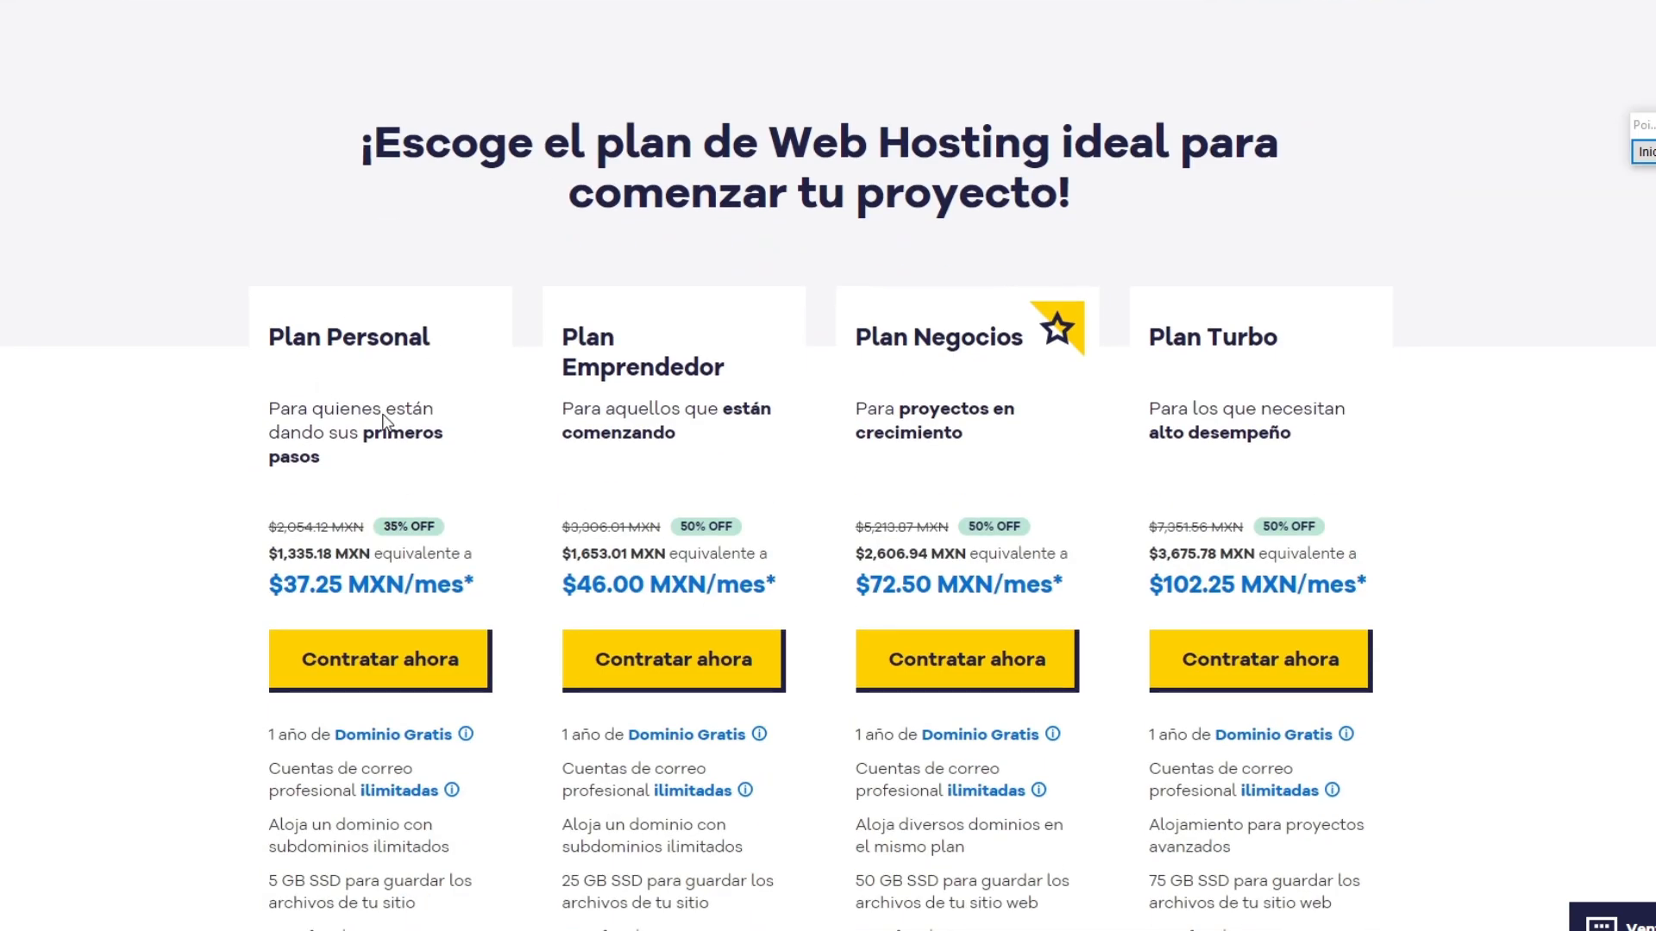
scroll(606, 253, down, 2)
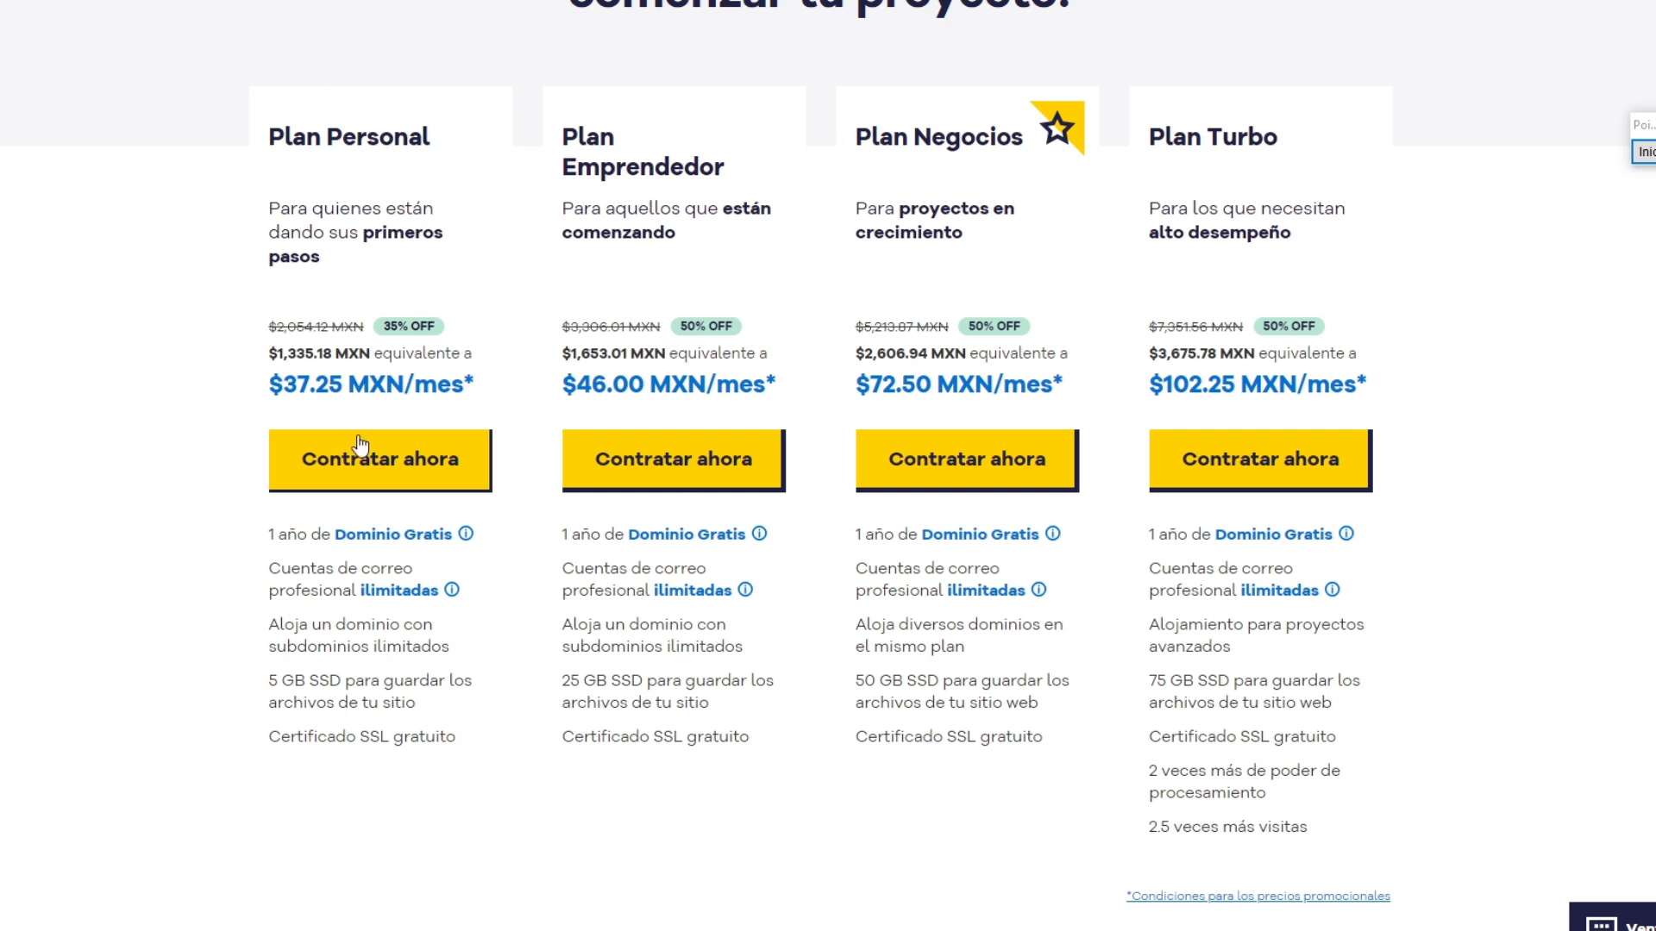
click(377, 474)
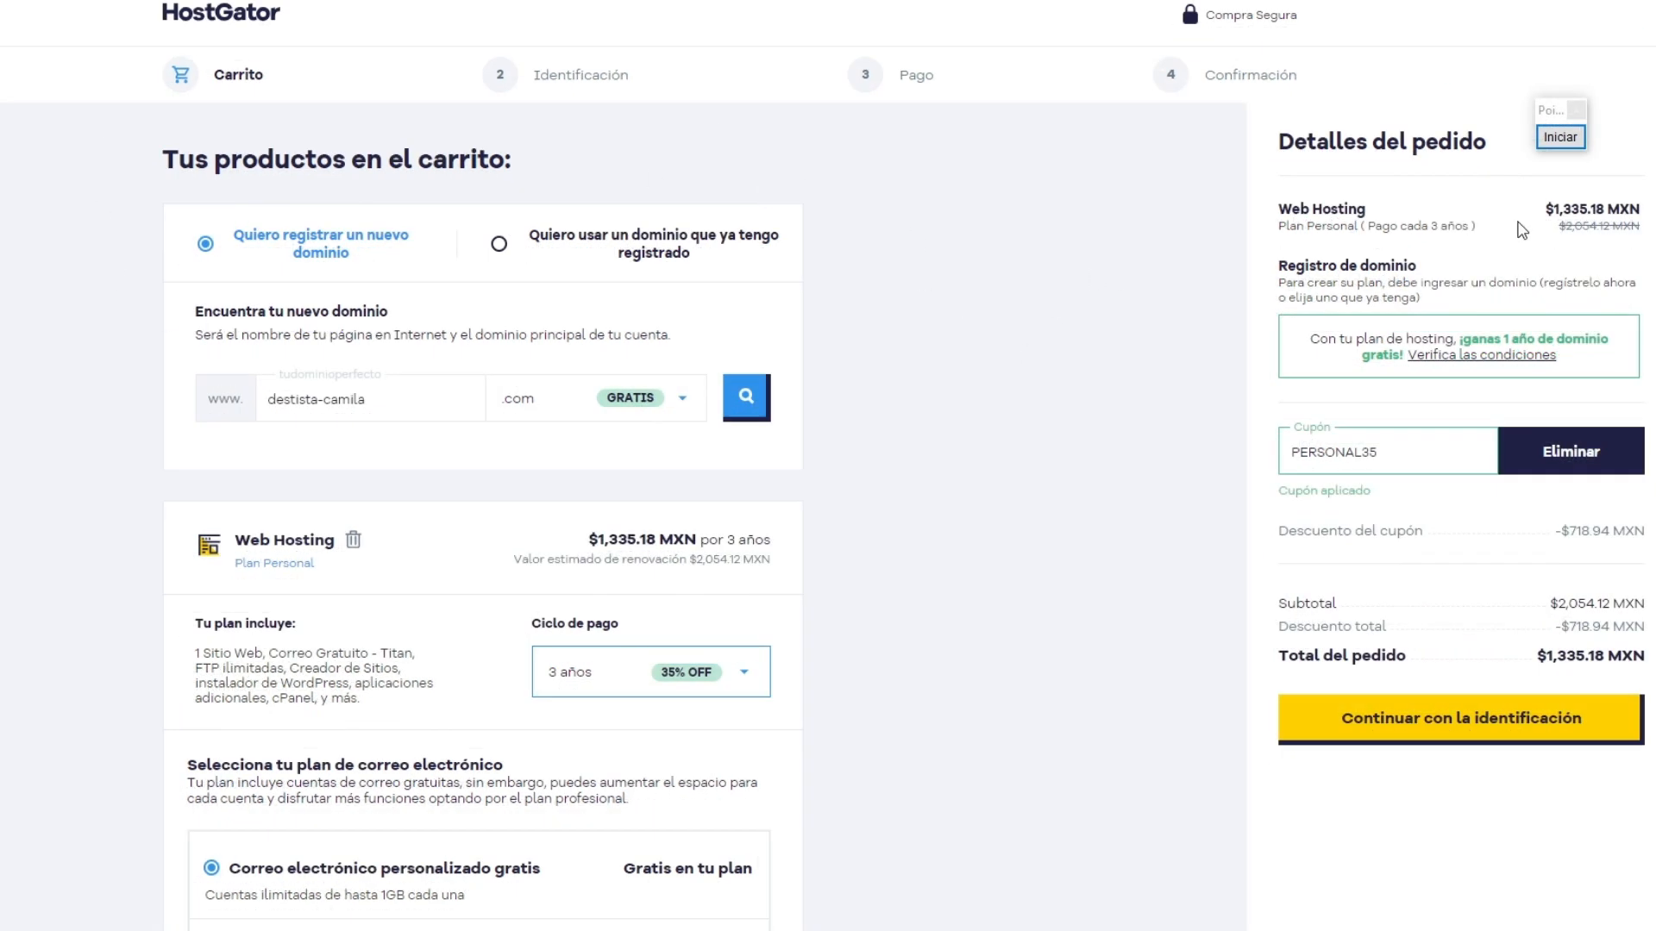
Step: Mark the new domain name field with a red arrow and end the screen annotation
click(1564, 145)
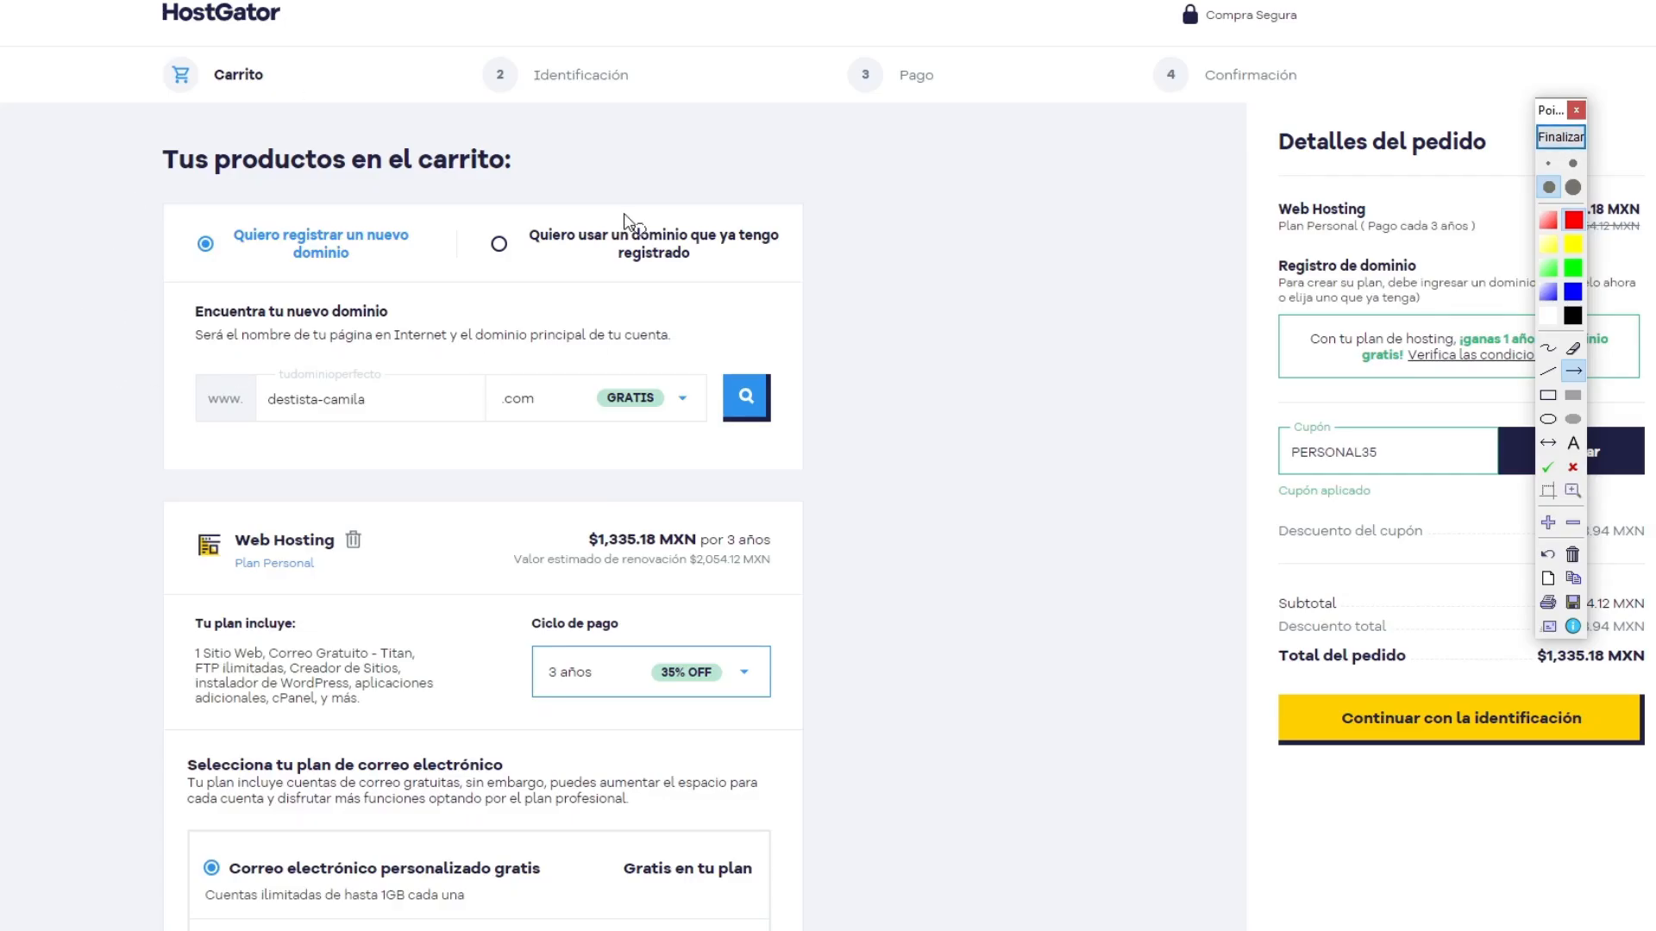
drag(58, 783, 278, 420)
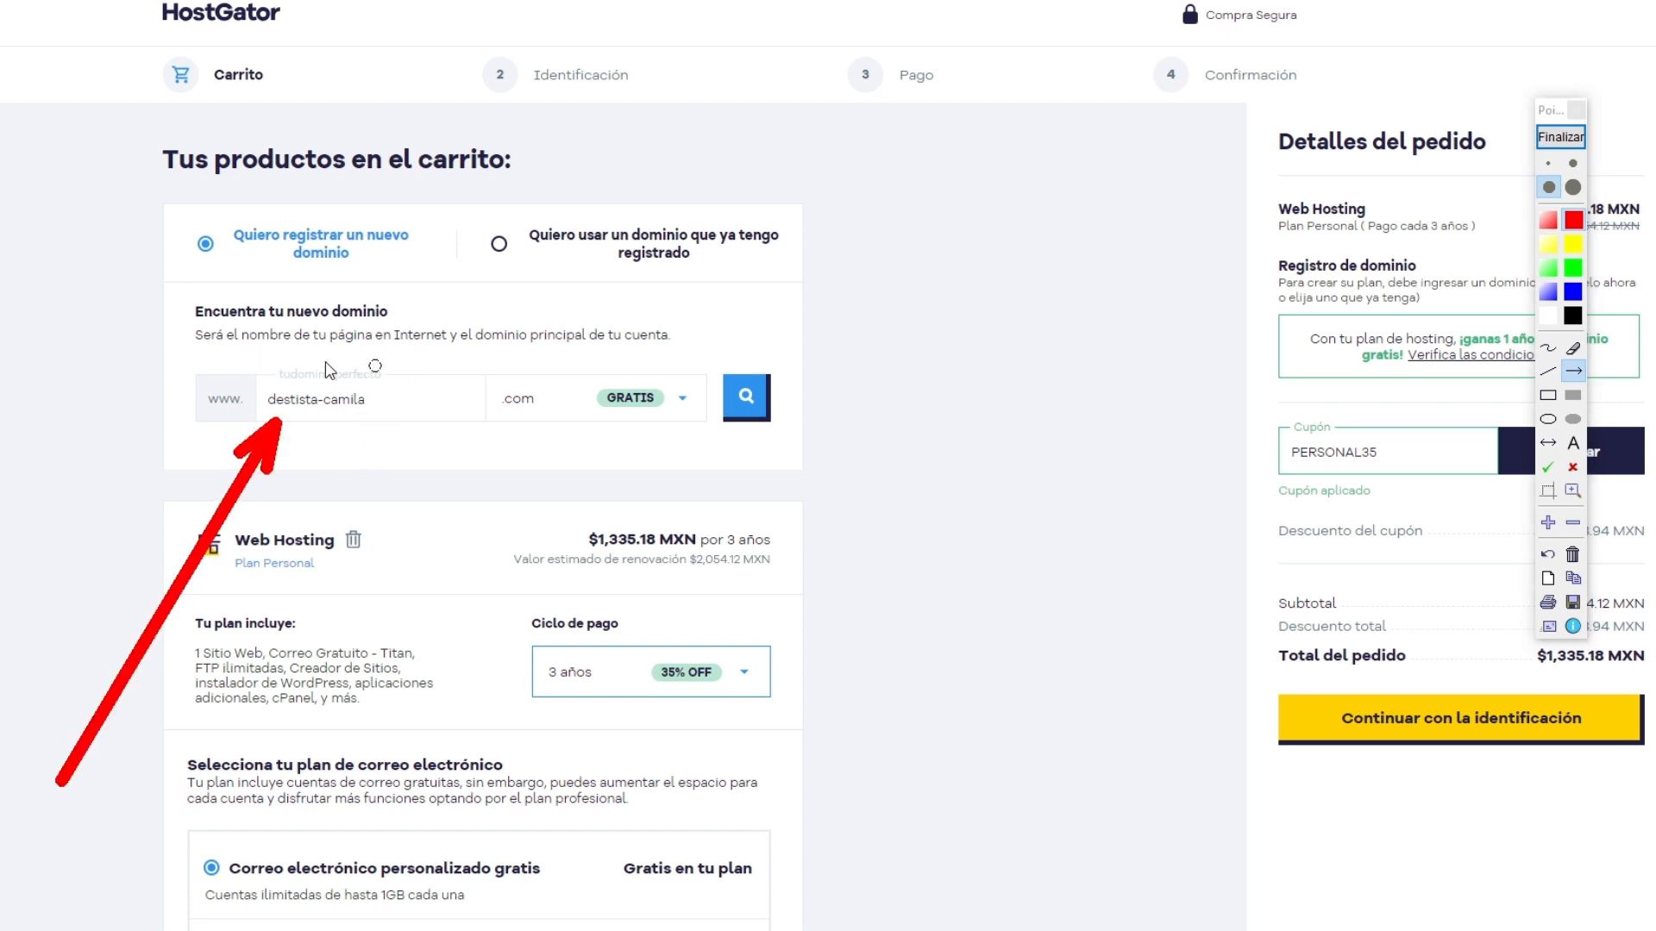
click(1560, 136)
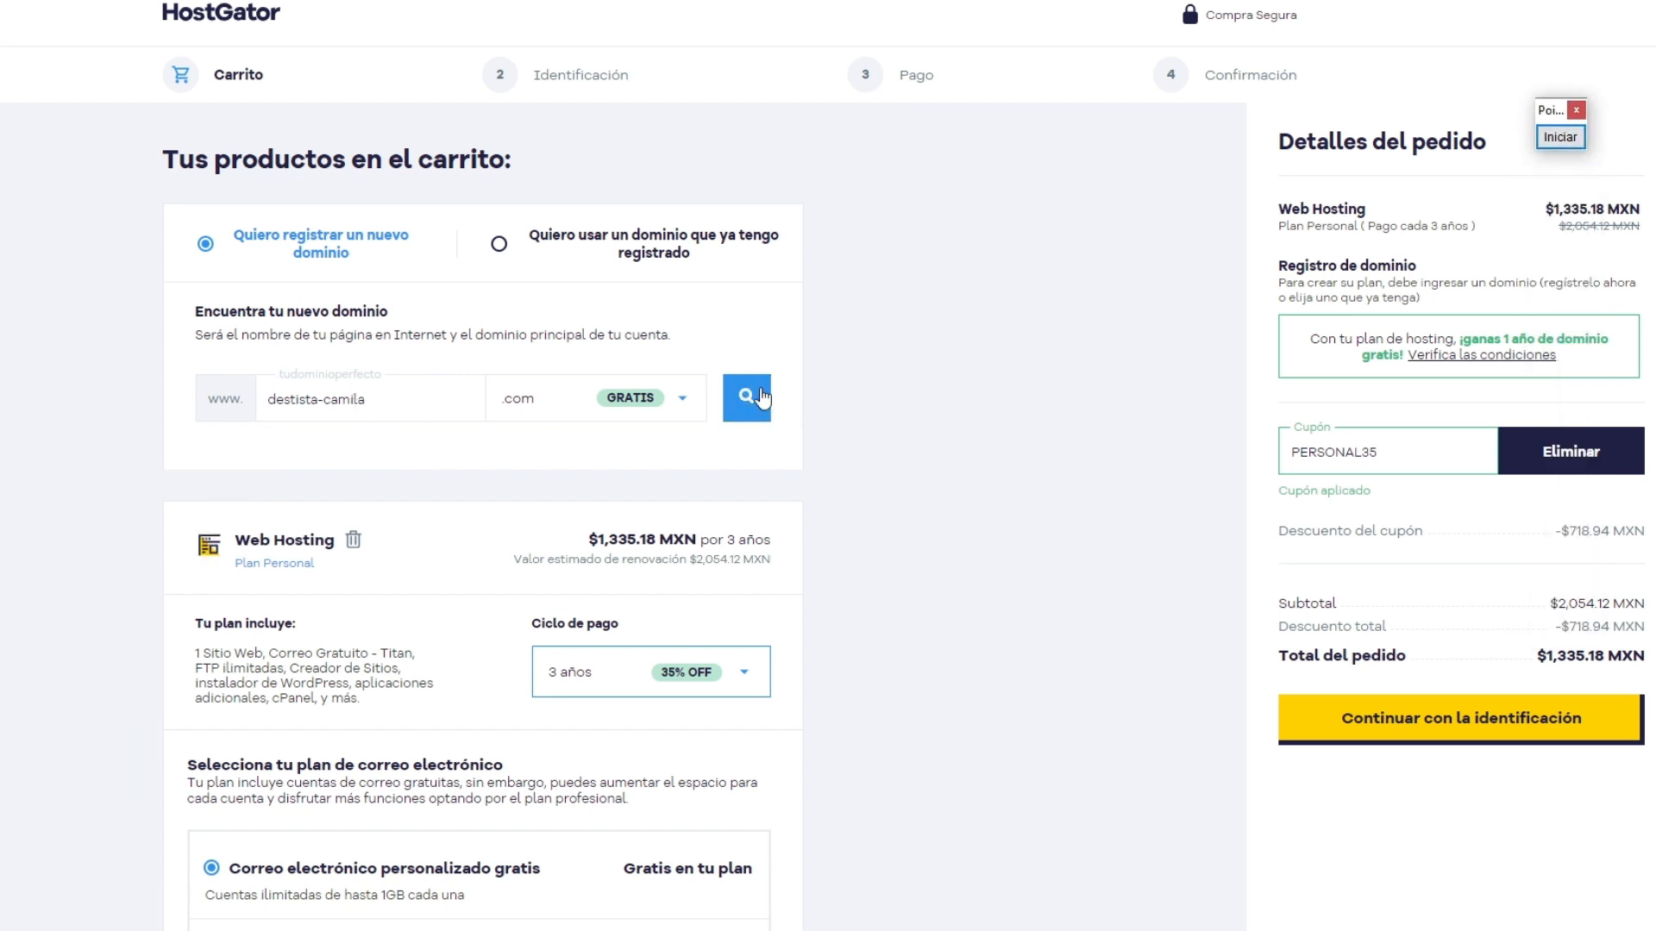
Step: Review the domain extensions on offer, keep .com and check the entered domain name's availability
click(547, 414)
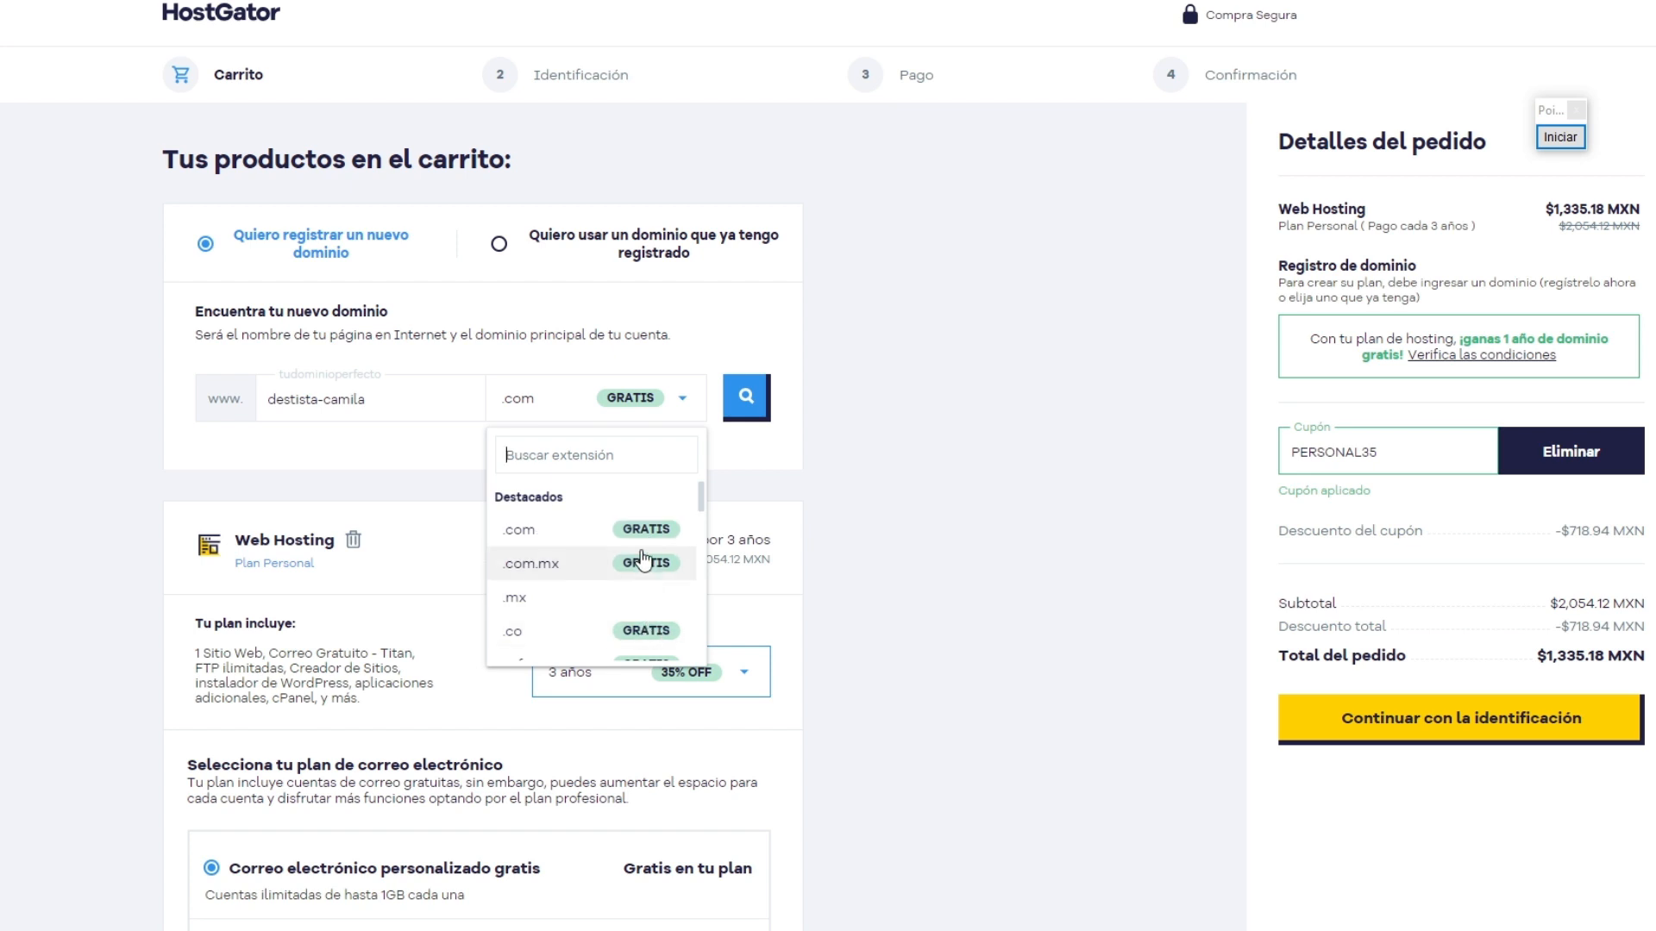
click(964, 533)
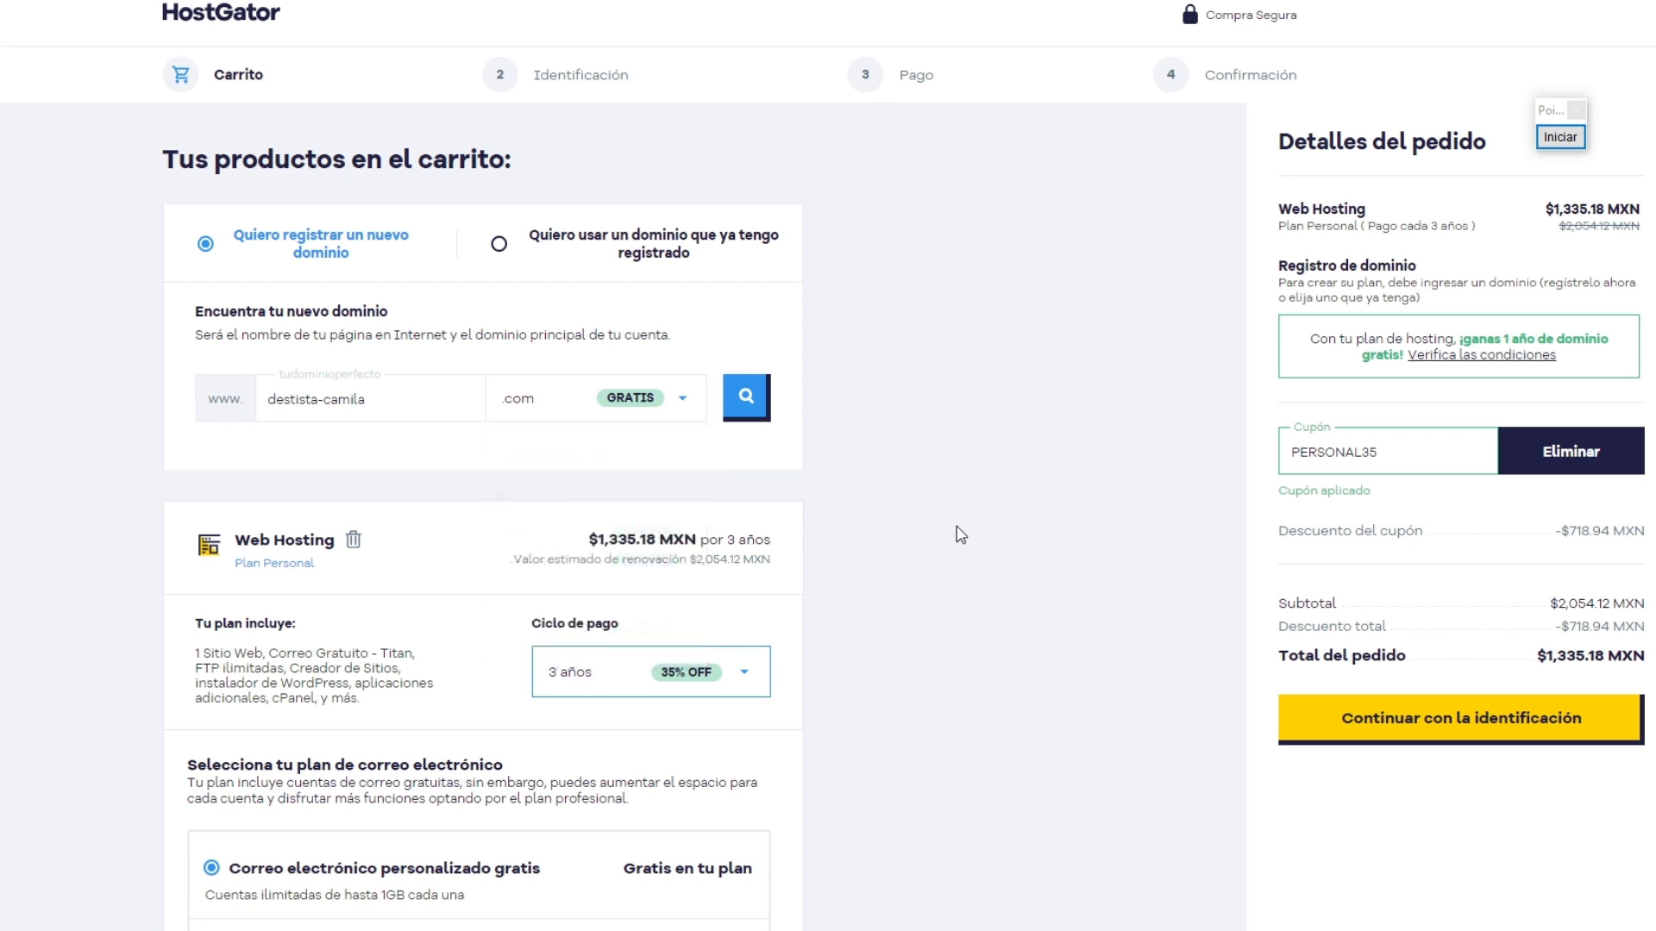
click(747, 405)
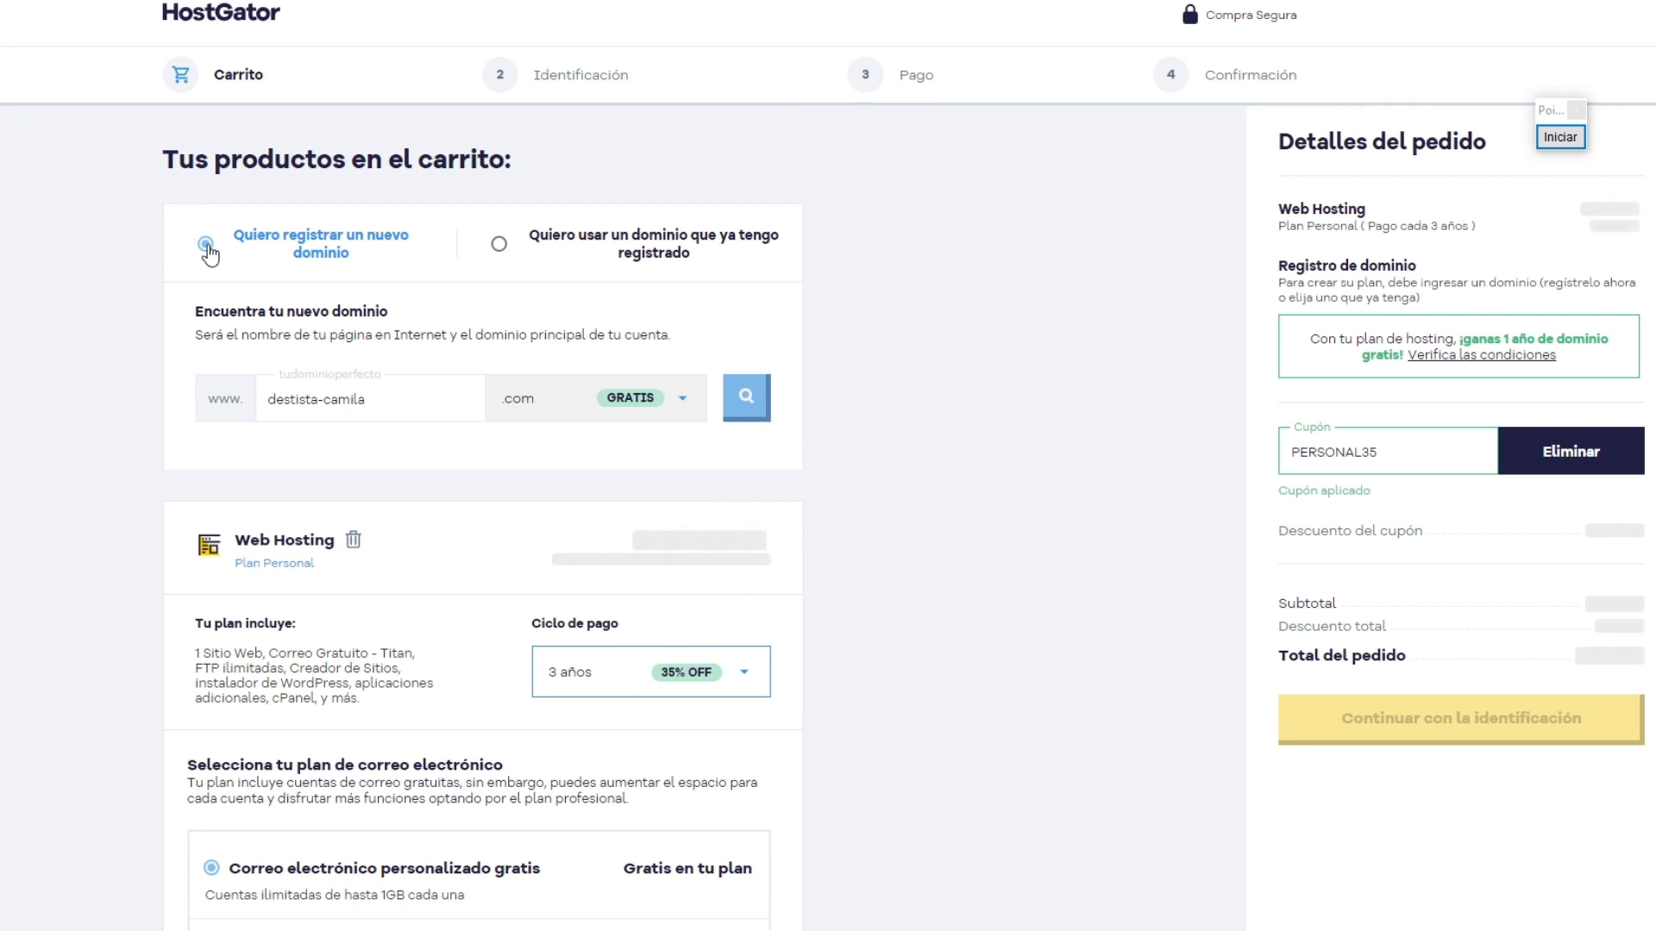
Step: Mark the domain availability notice and the Adicionar dominio option with red arrows, and end the annotation
click(1559, 136)
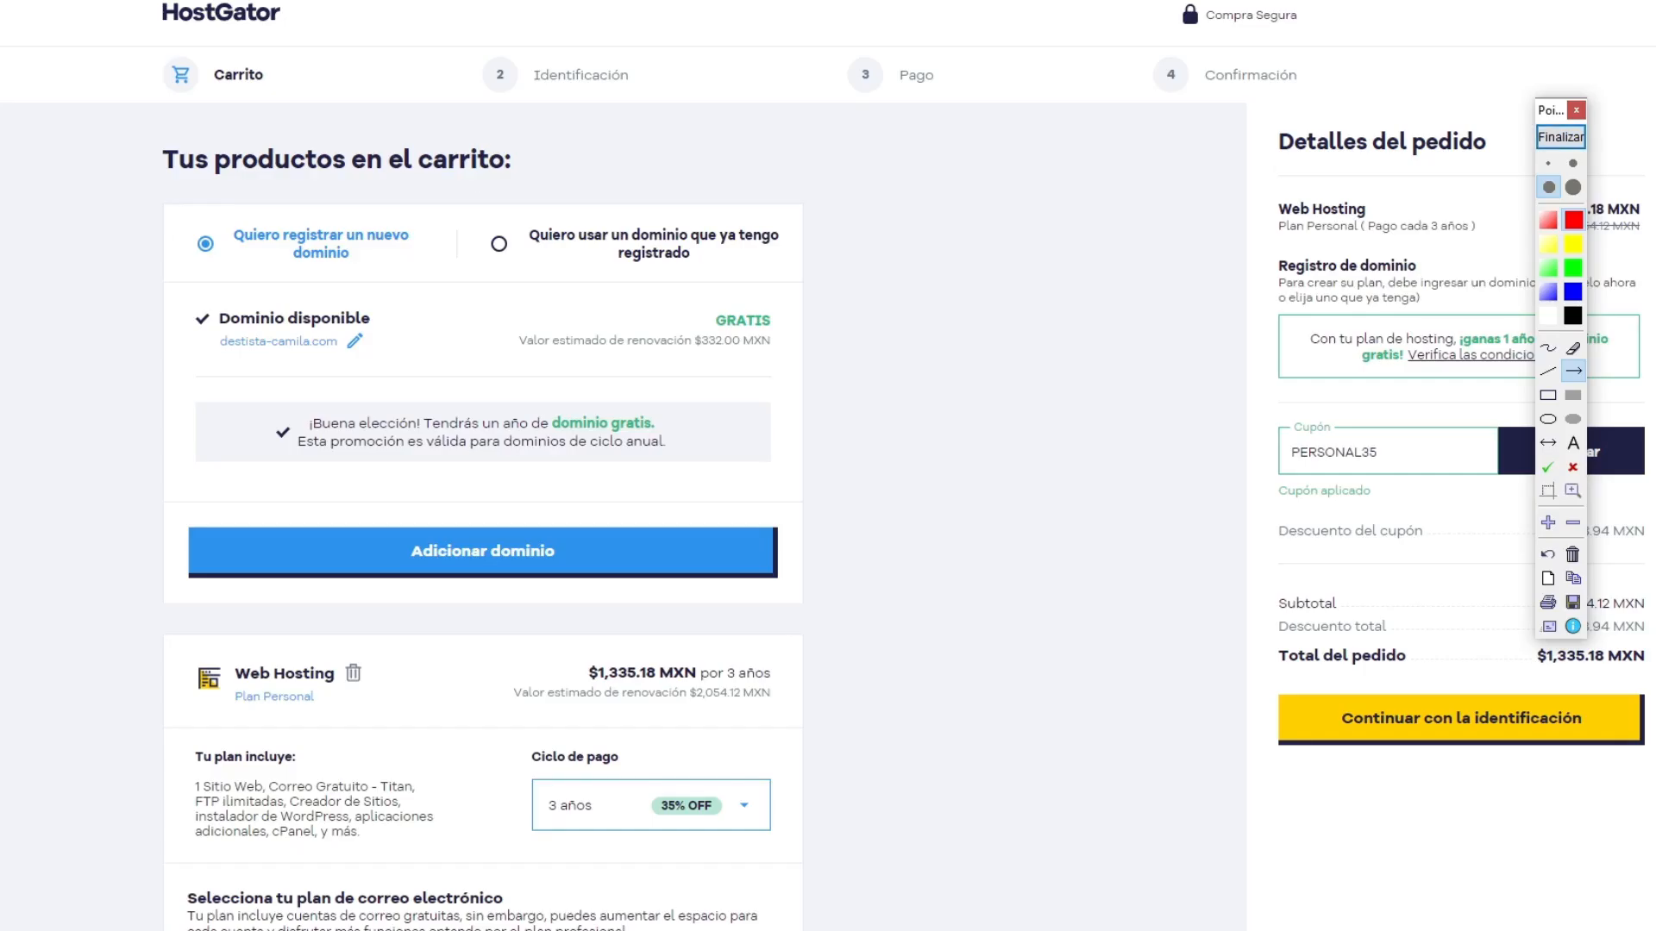
drag(0, 198, 200, 312)
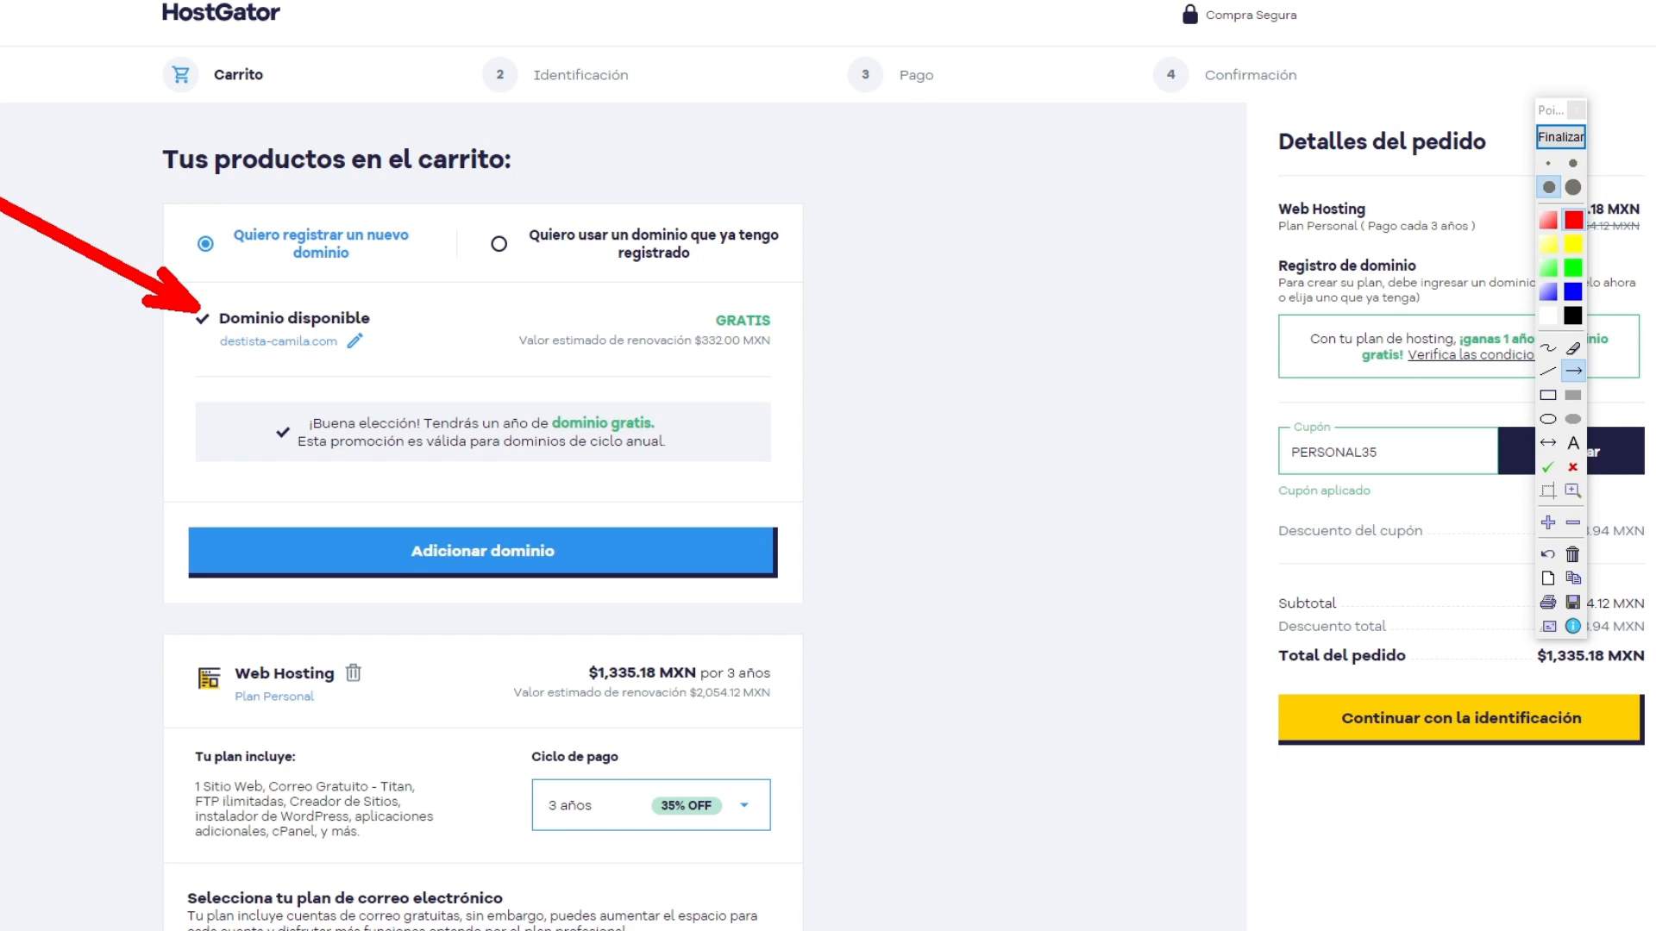
drag(1, 674, 193, 575)
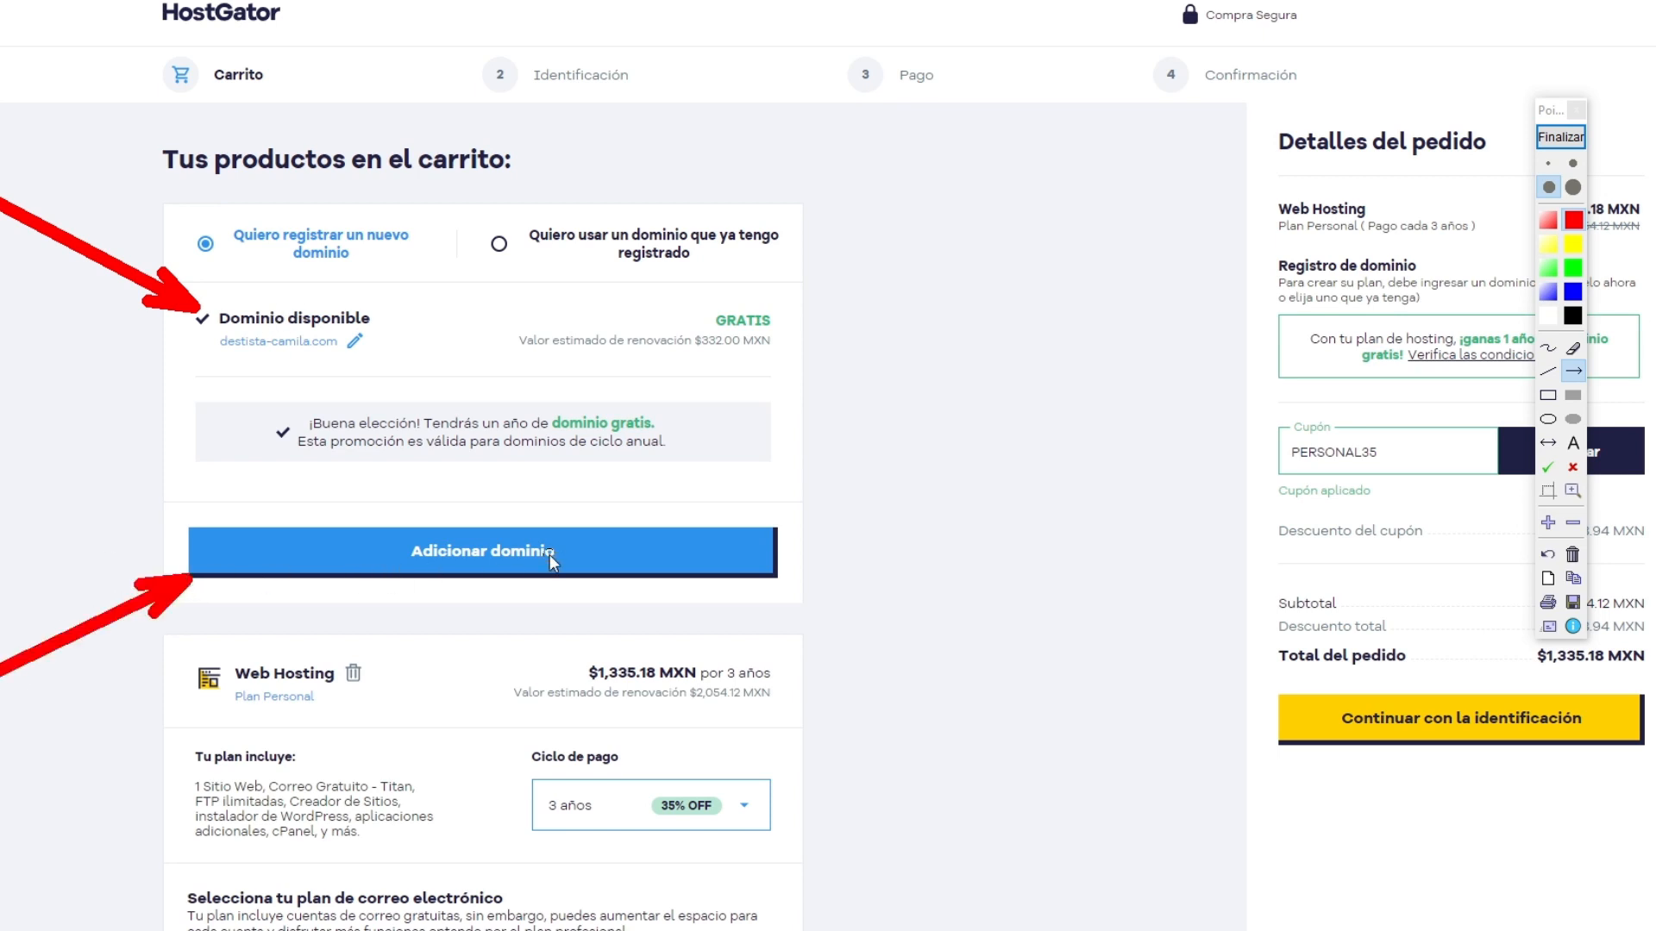
click(1561, 138)
Step: Add the available .com domain to the cart
click(385, 570)
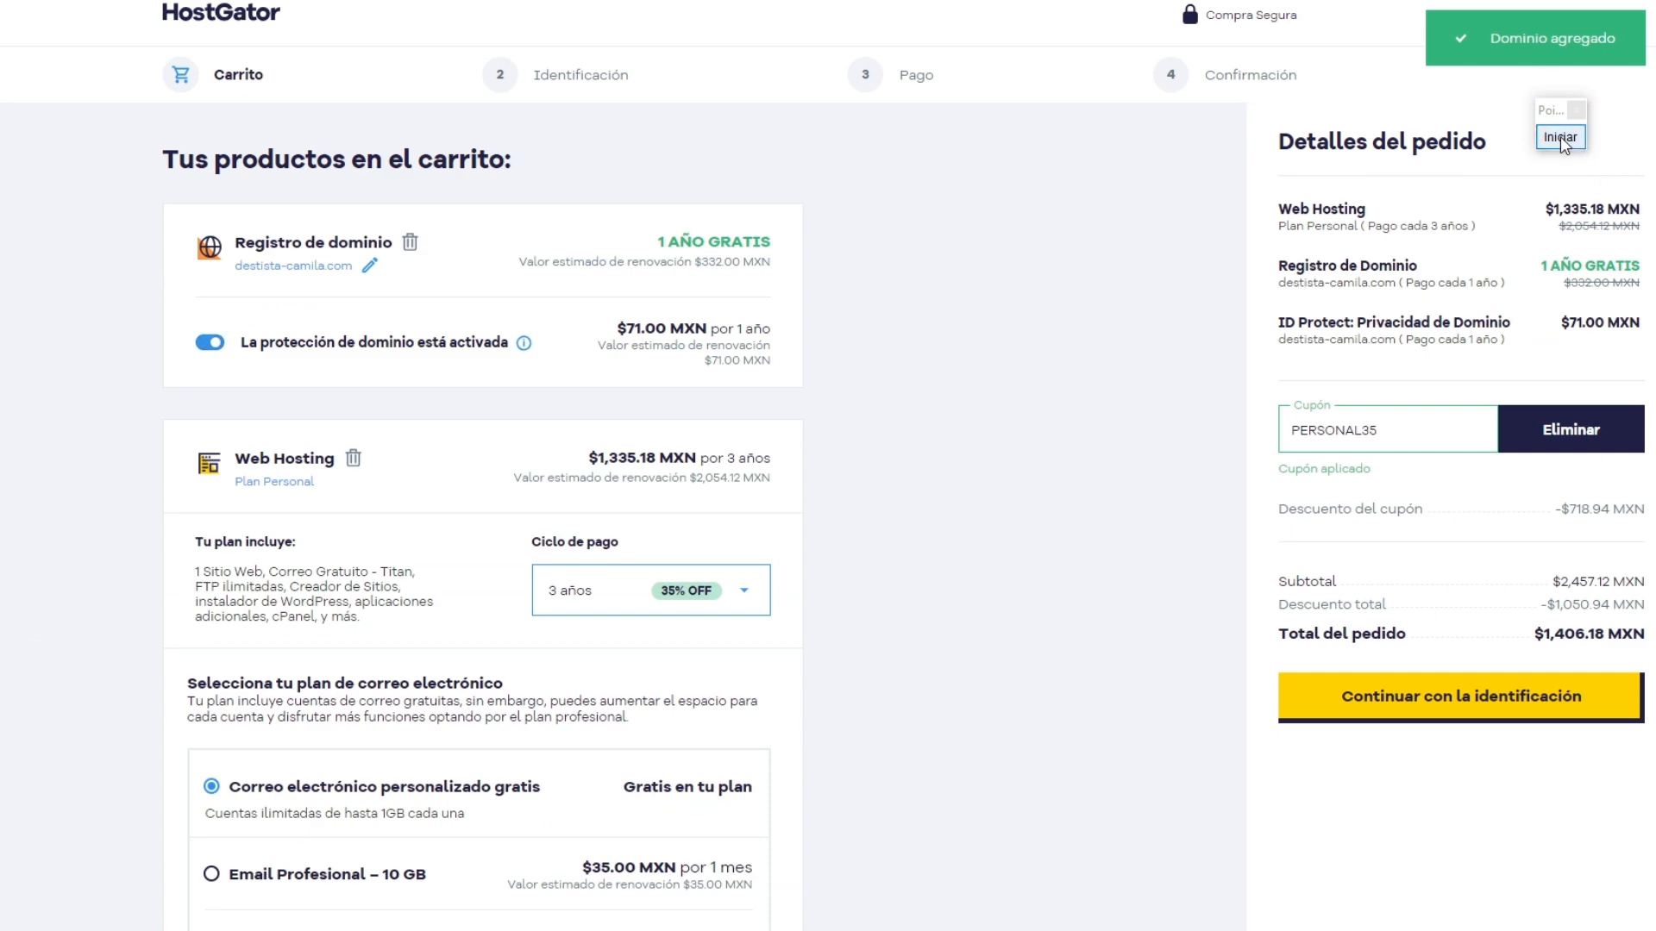
Step: Mark the domain protection label and its switch with red arrows, and end the annotation
click(1560, 136)
mouse_move(48, 759)
mouse_down()
mouse_move(255, 438)
mouse_move(267, 361)
mouse_up()
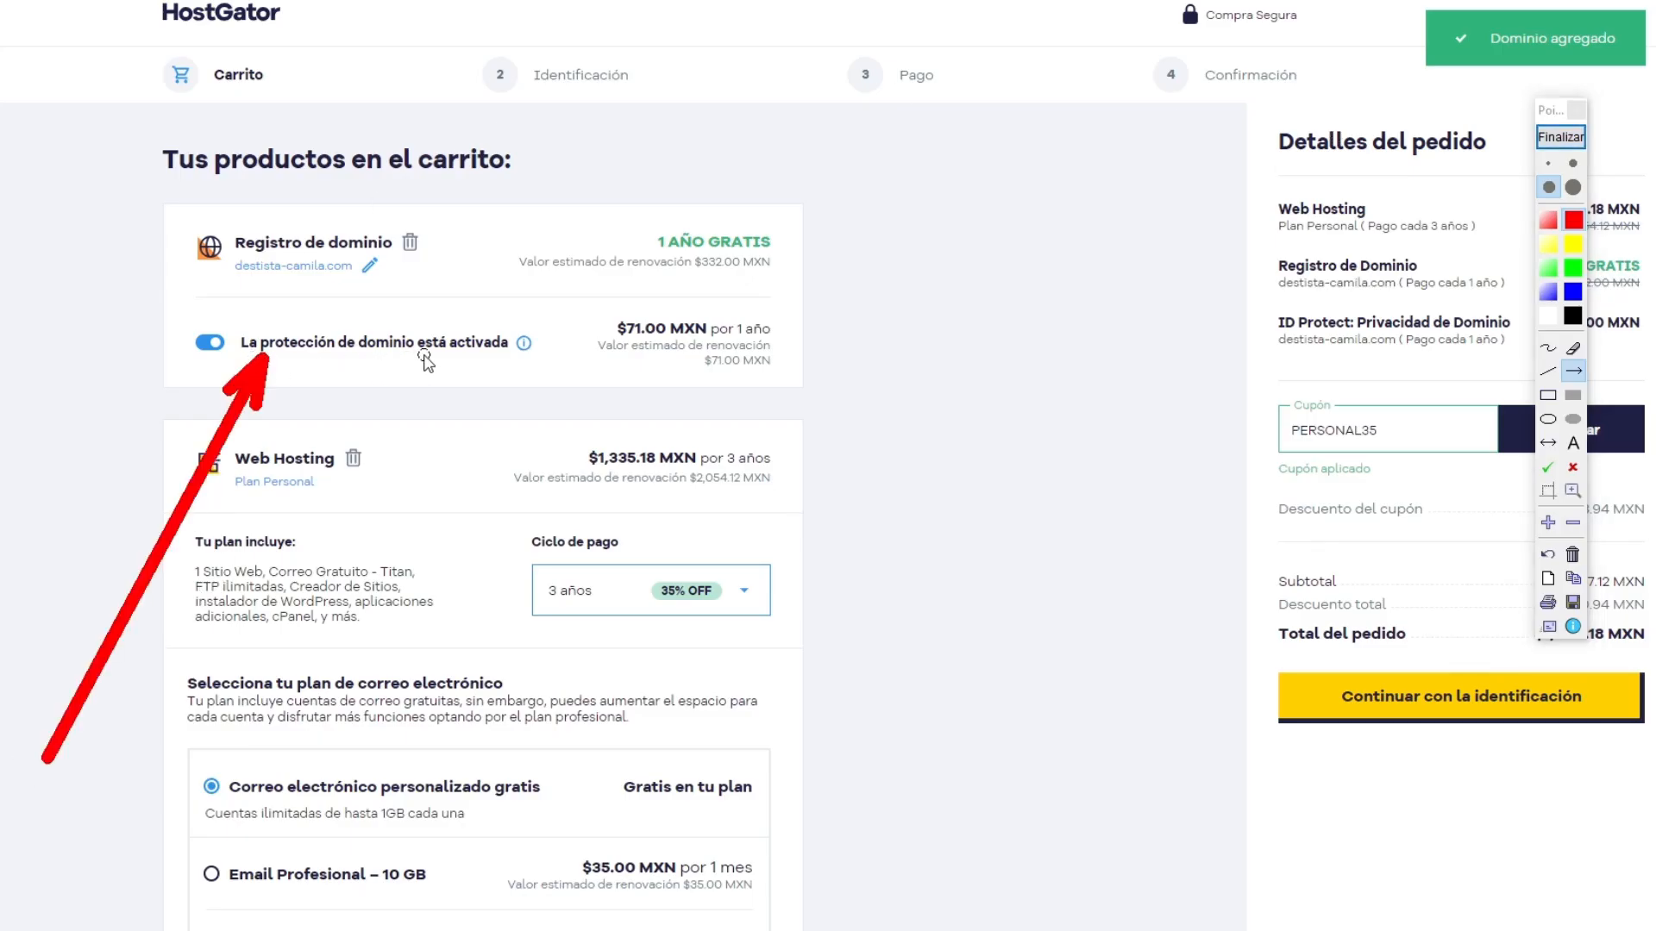
drag(1, 256, 184, 338)
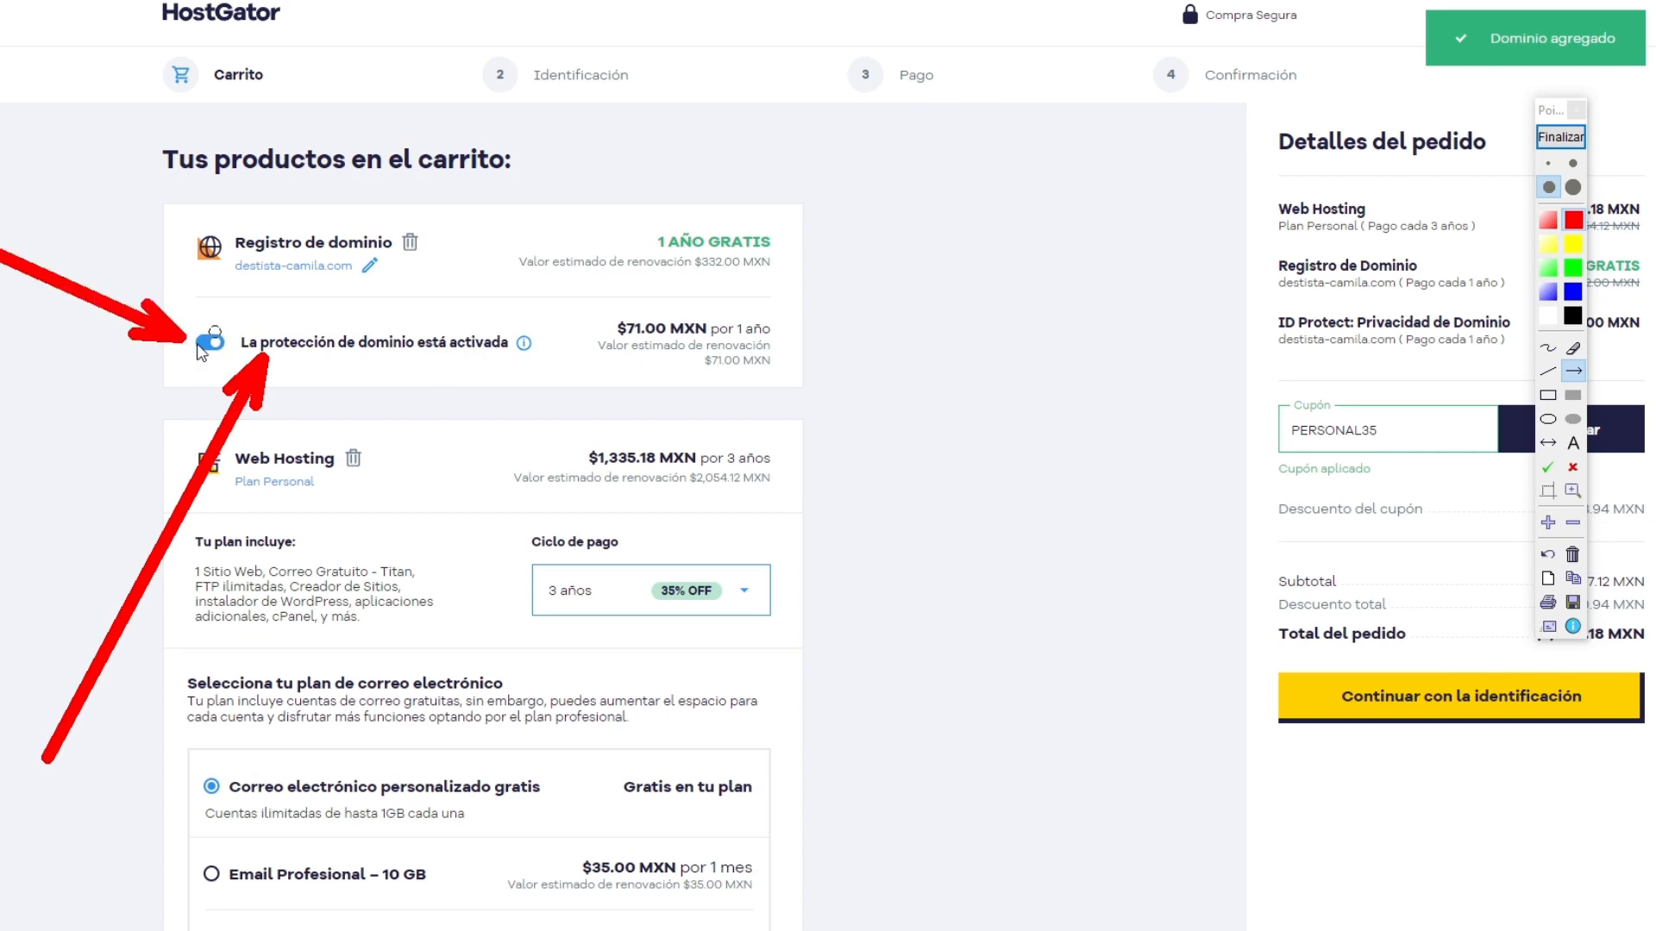
click(1560, 137)
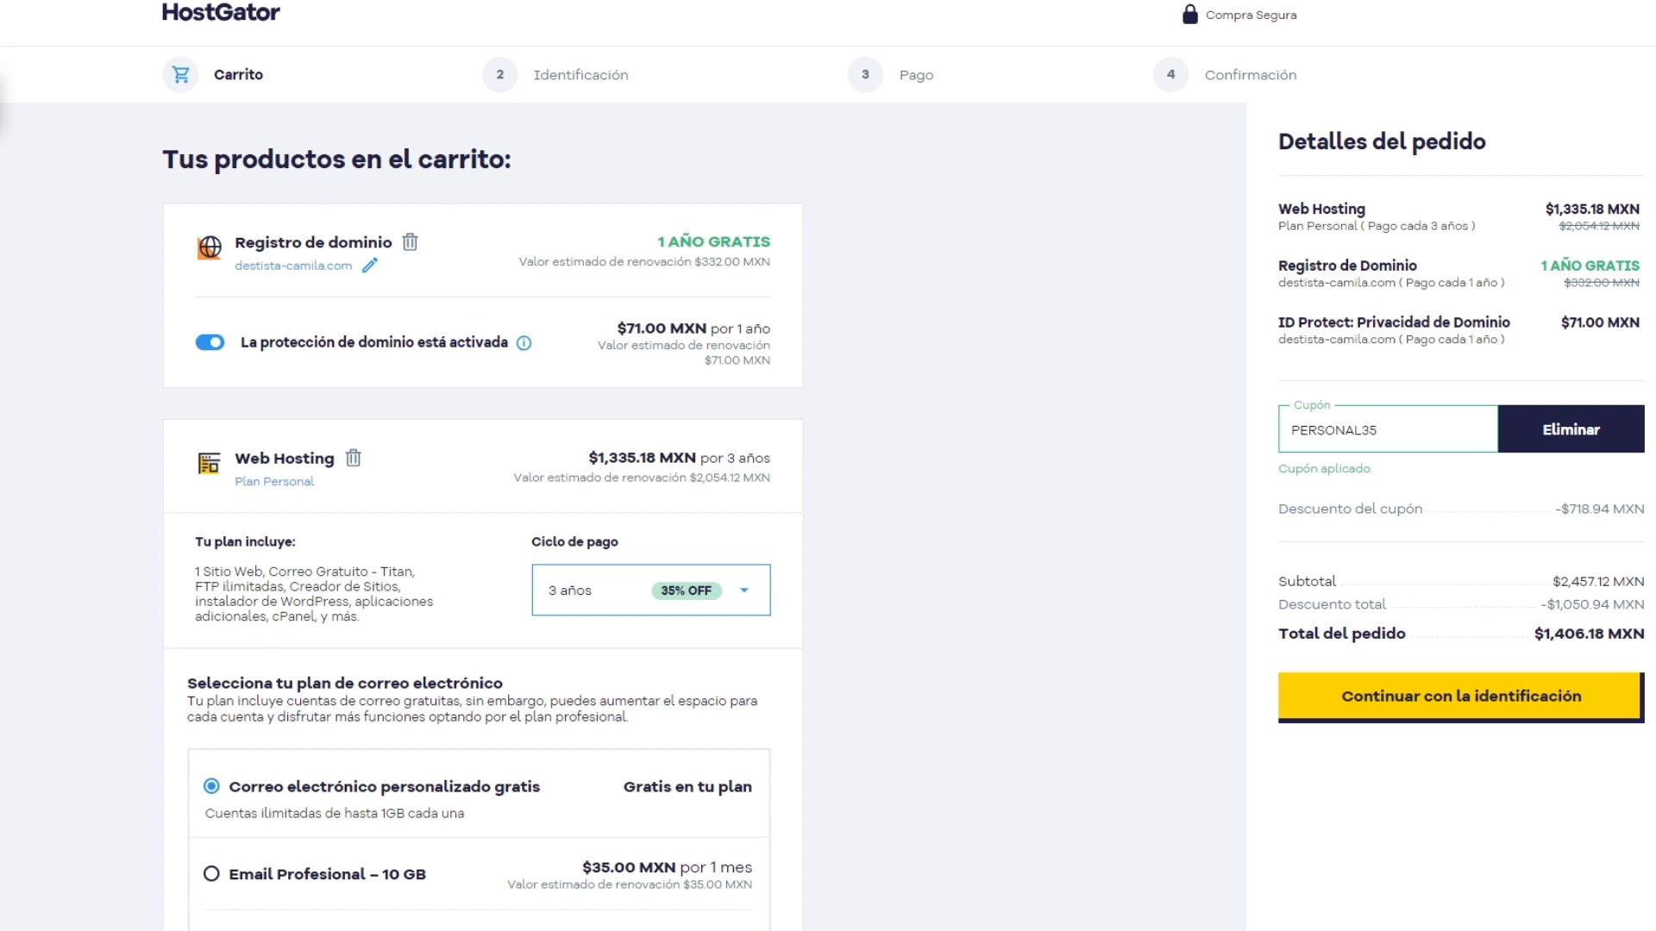
Step: Mark the discount coupon and the order total with red arrows, and end the annotation
drag(609, 142, 1274, 421)
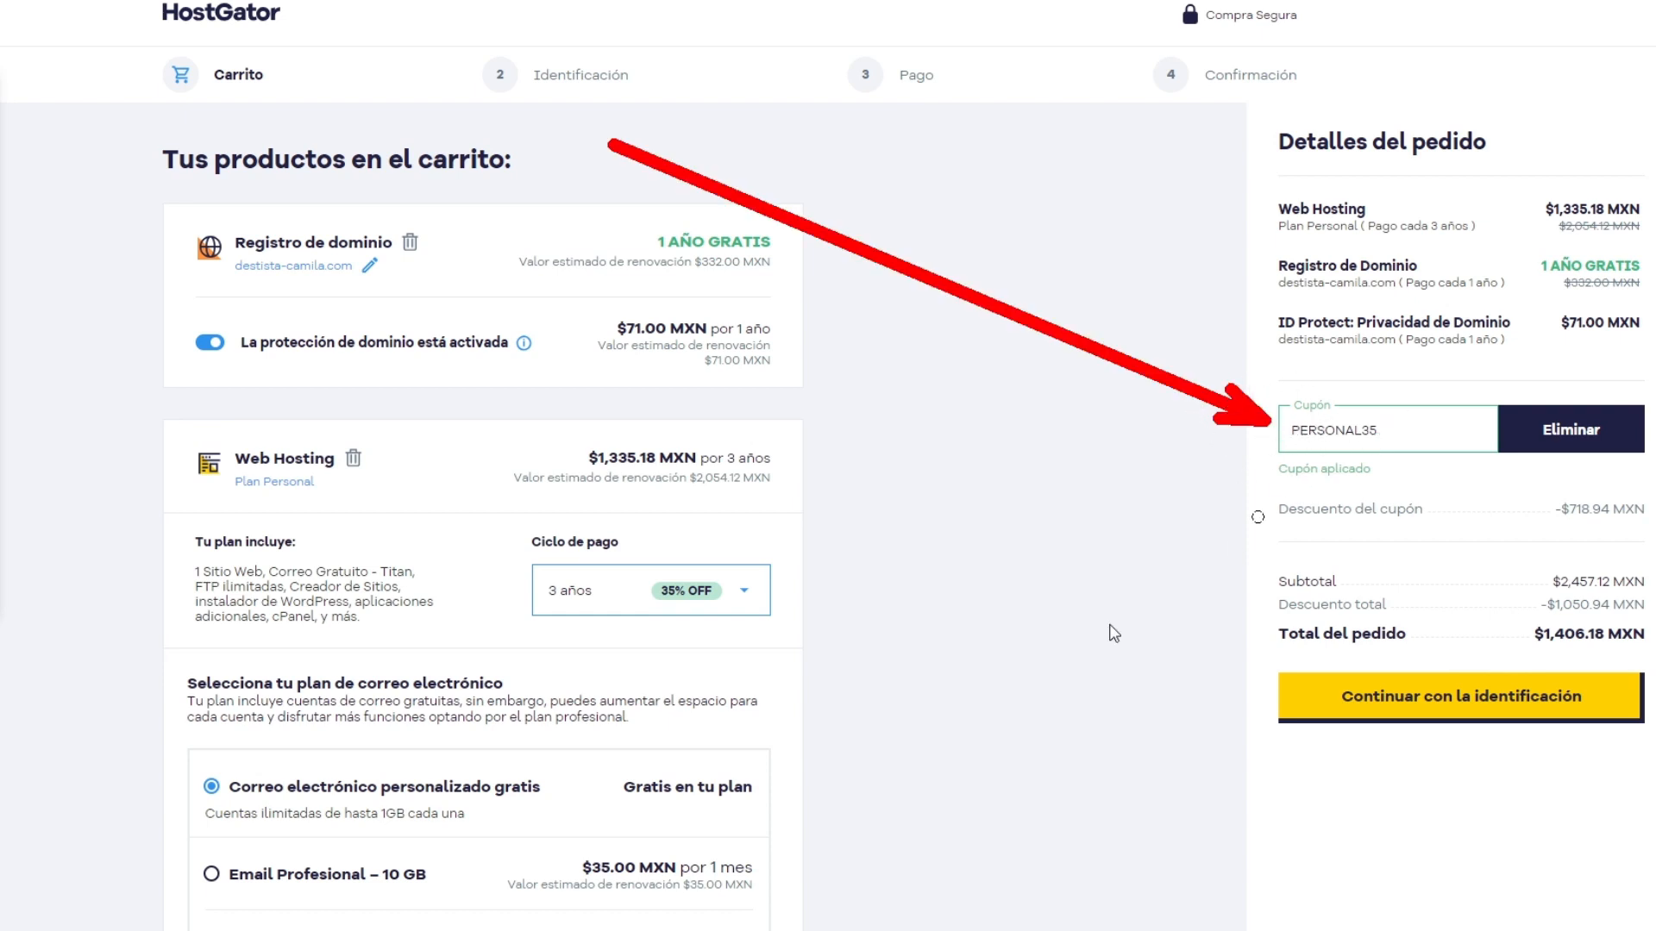
drag(671, 646, 1251, 637)
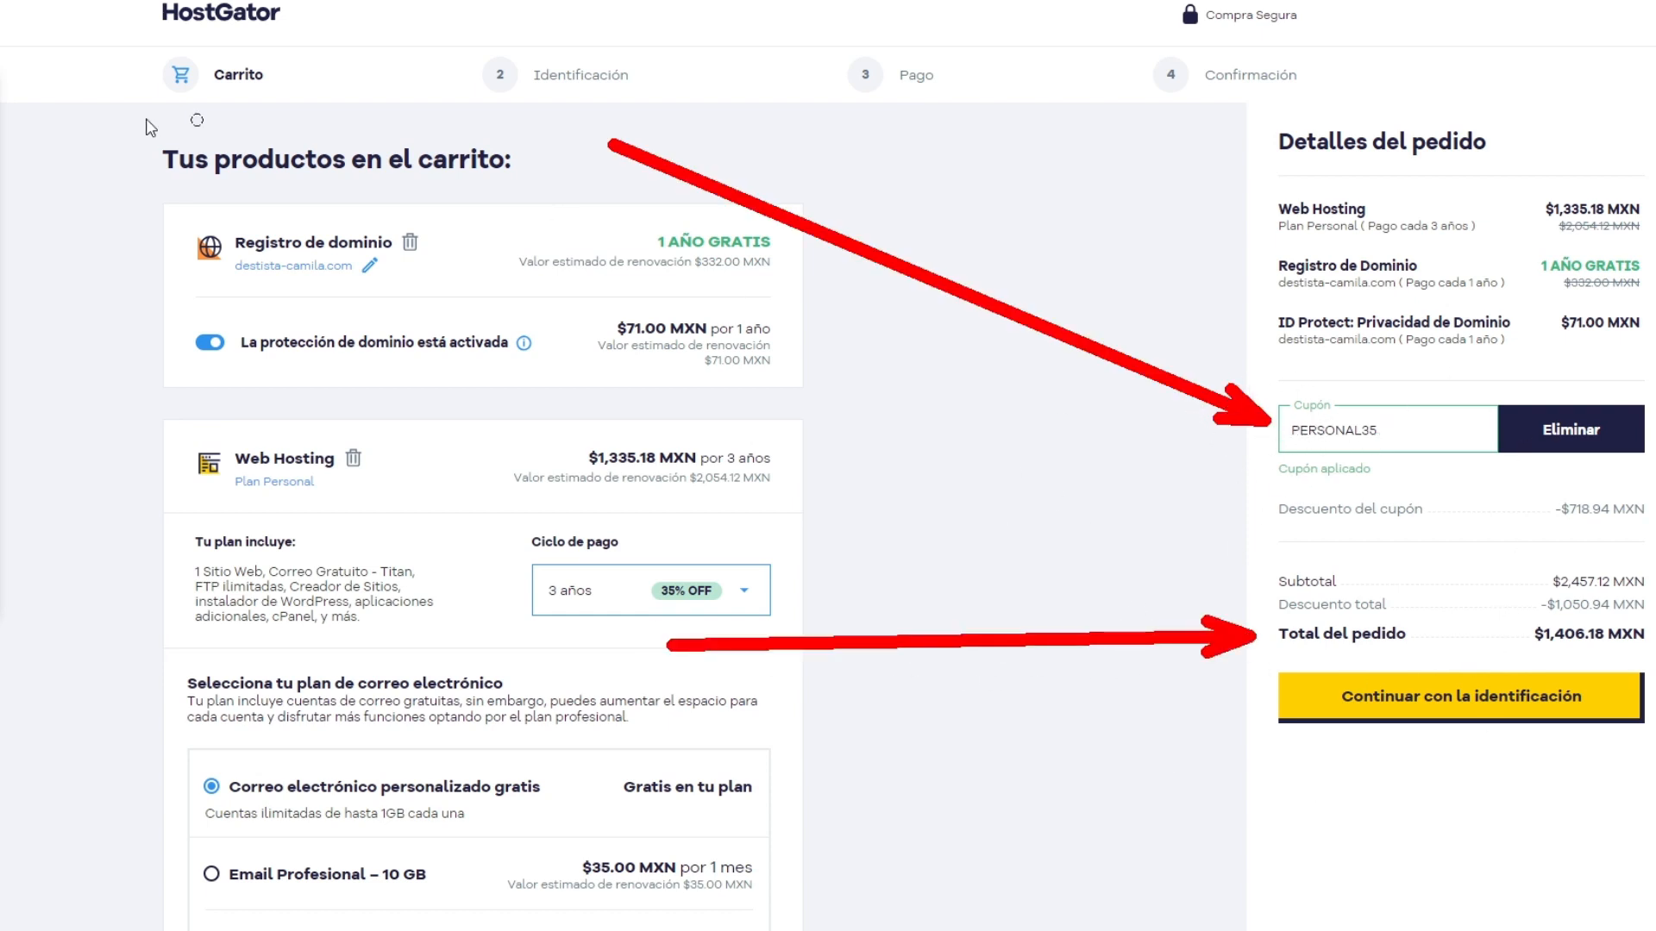
click(2, 105)
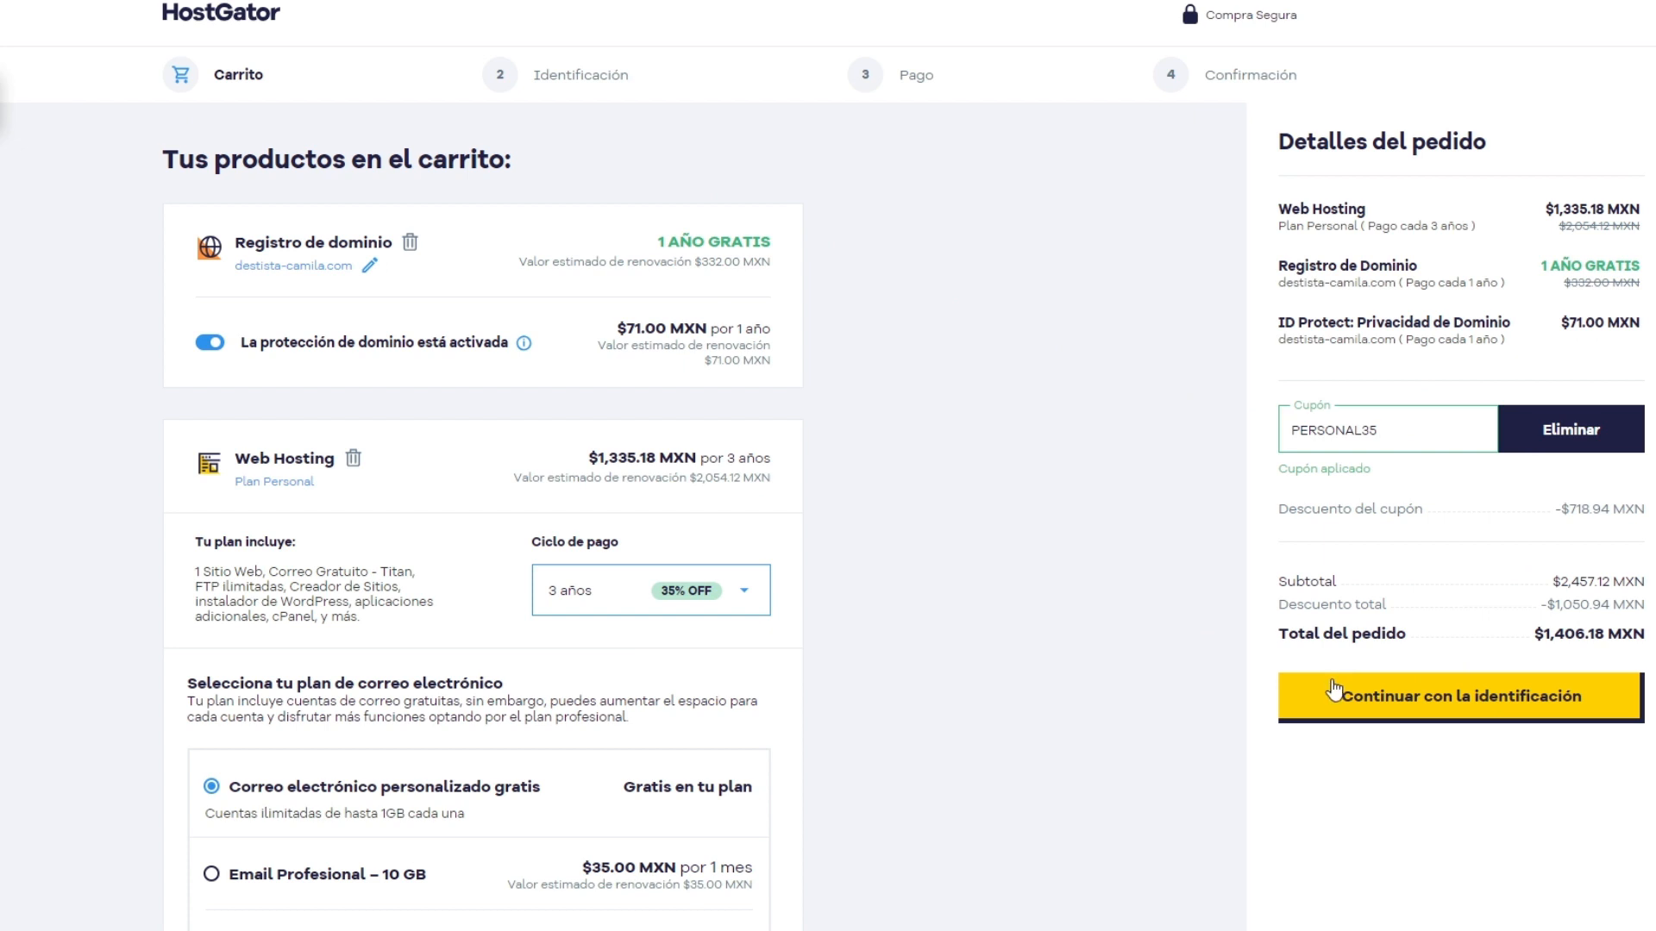
Step: Continue the order to the identification stage and accept the renewal, service and cancellation terms
click(1520, 714)
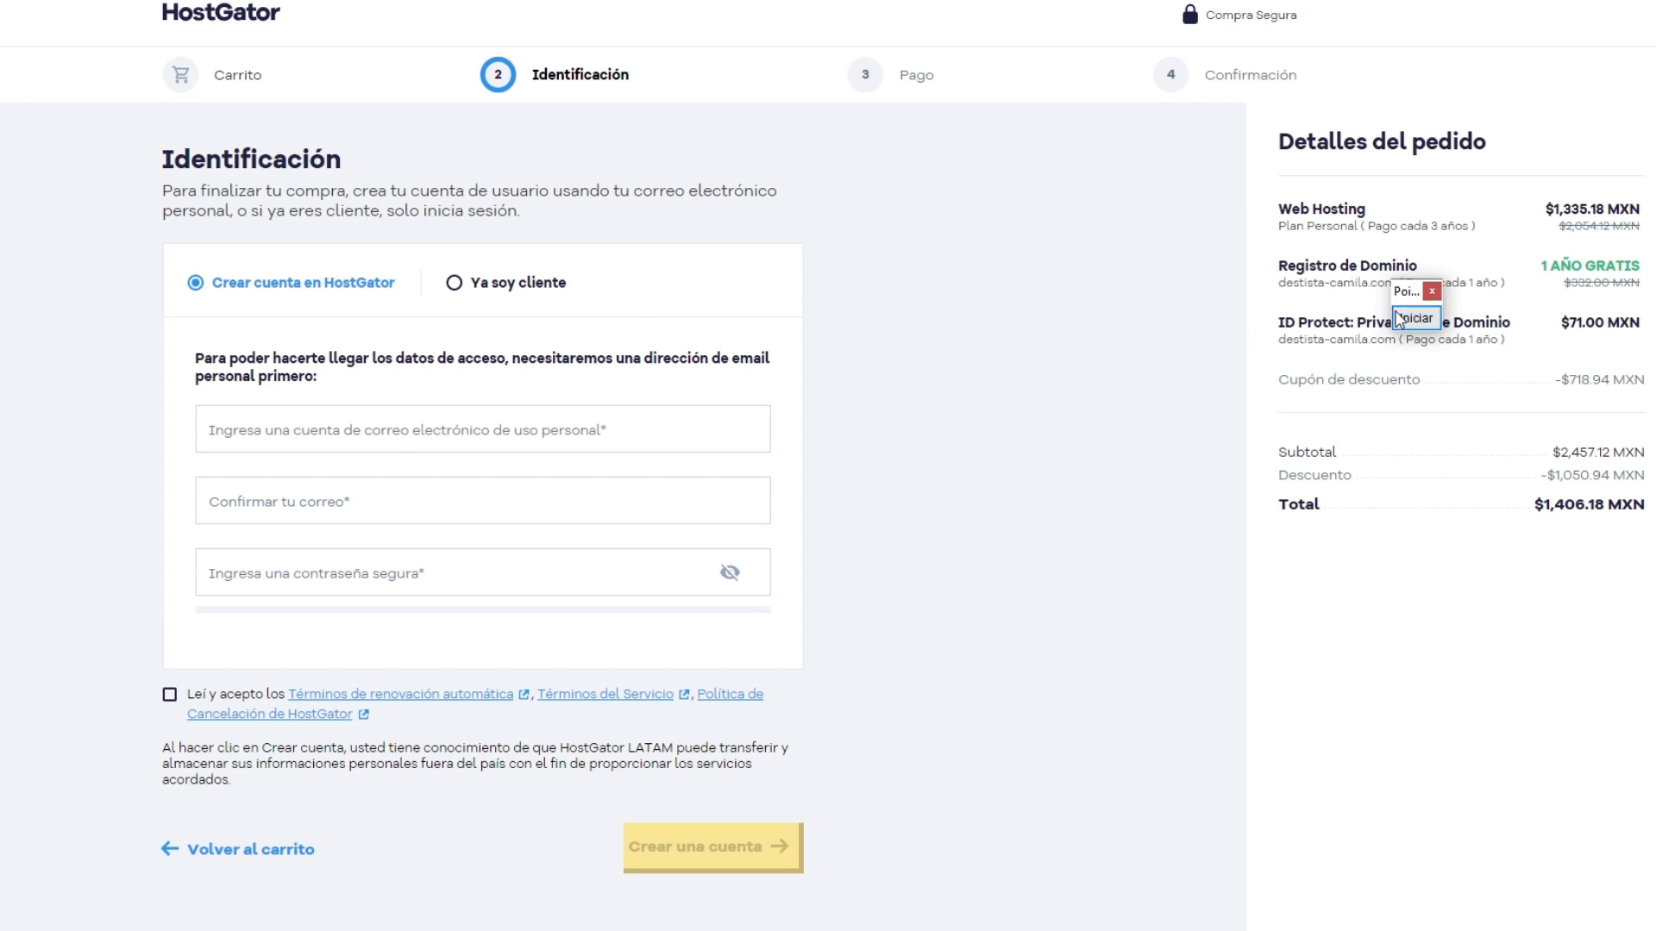
double_click(67, 347)
click(86, 348)
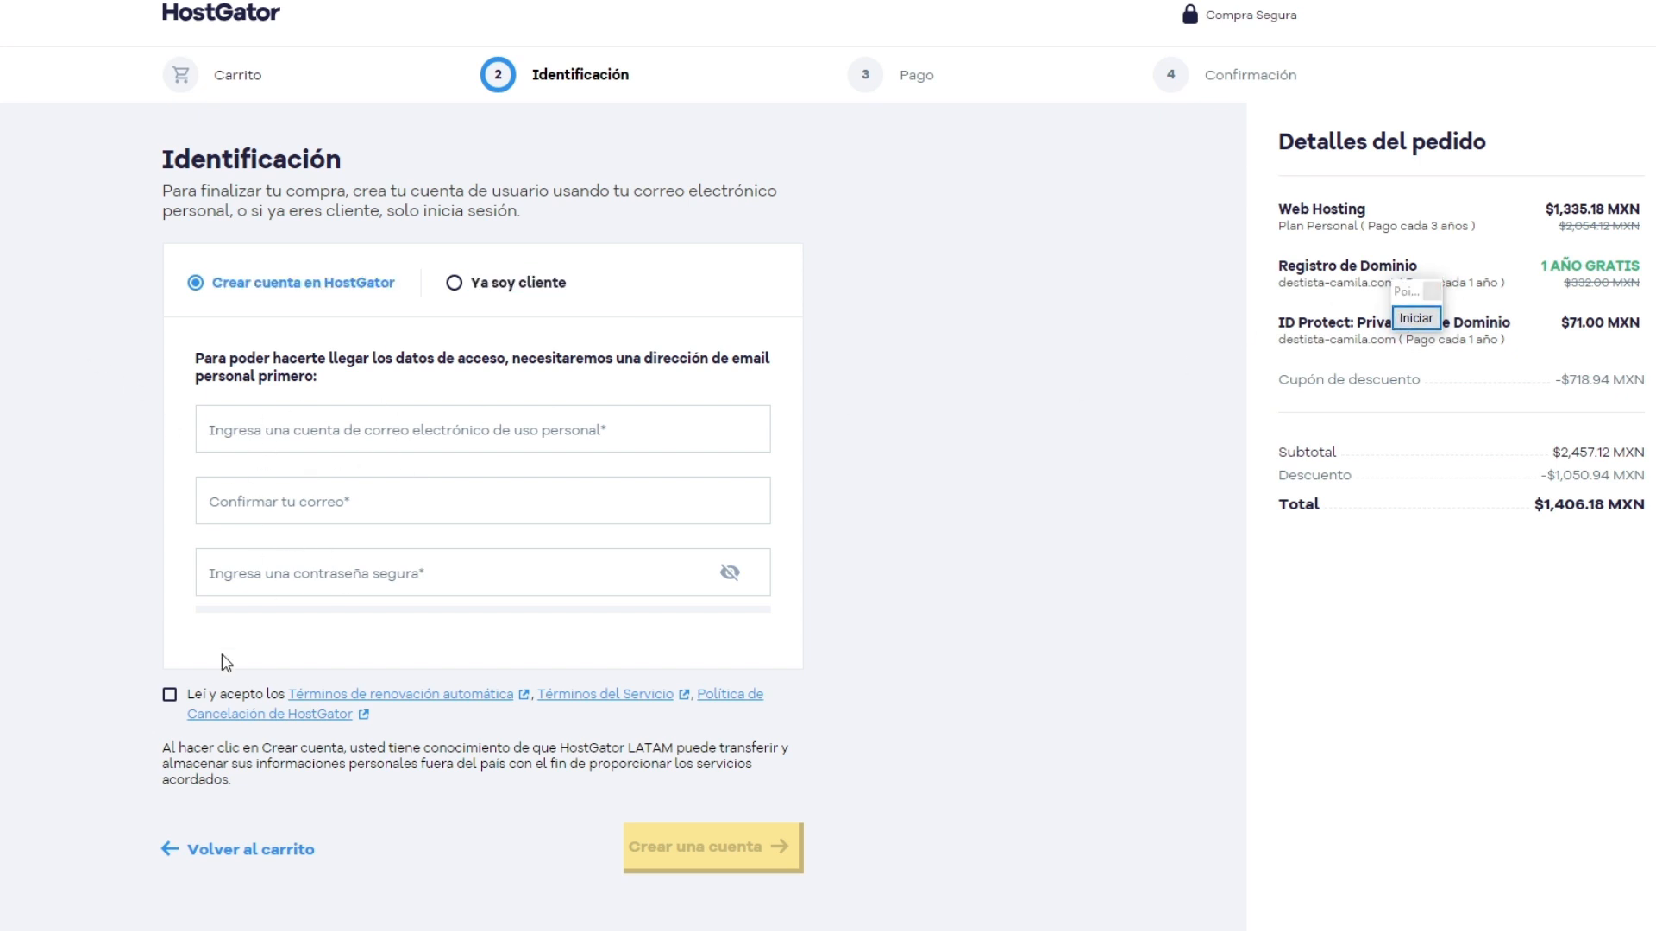
click(170, 695)
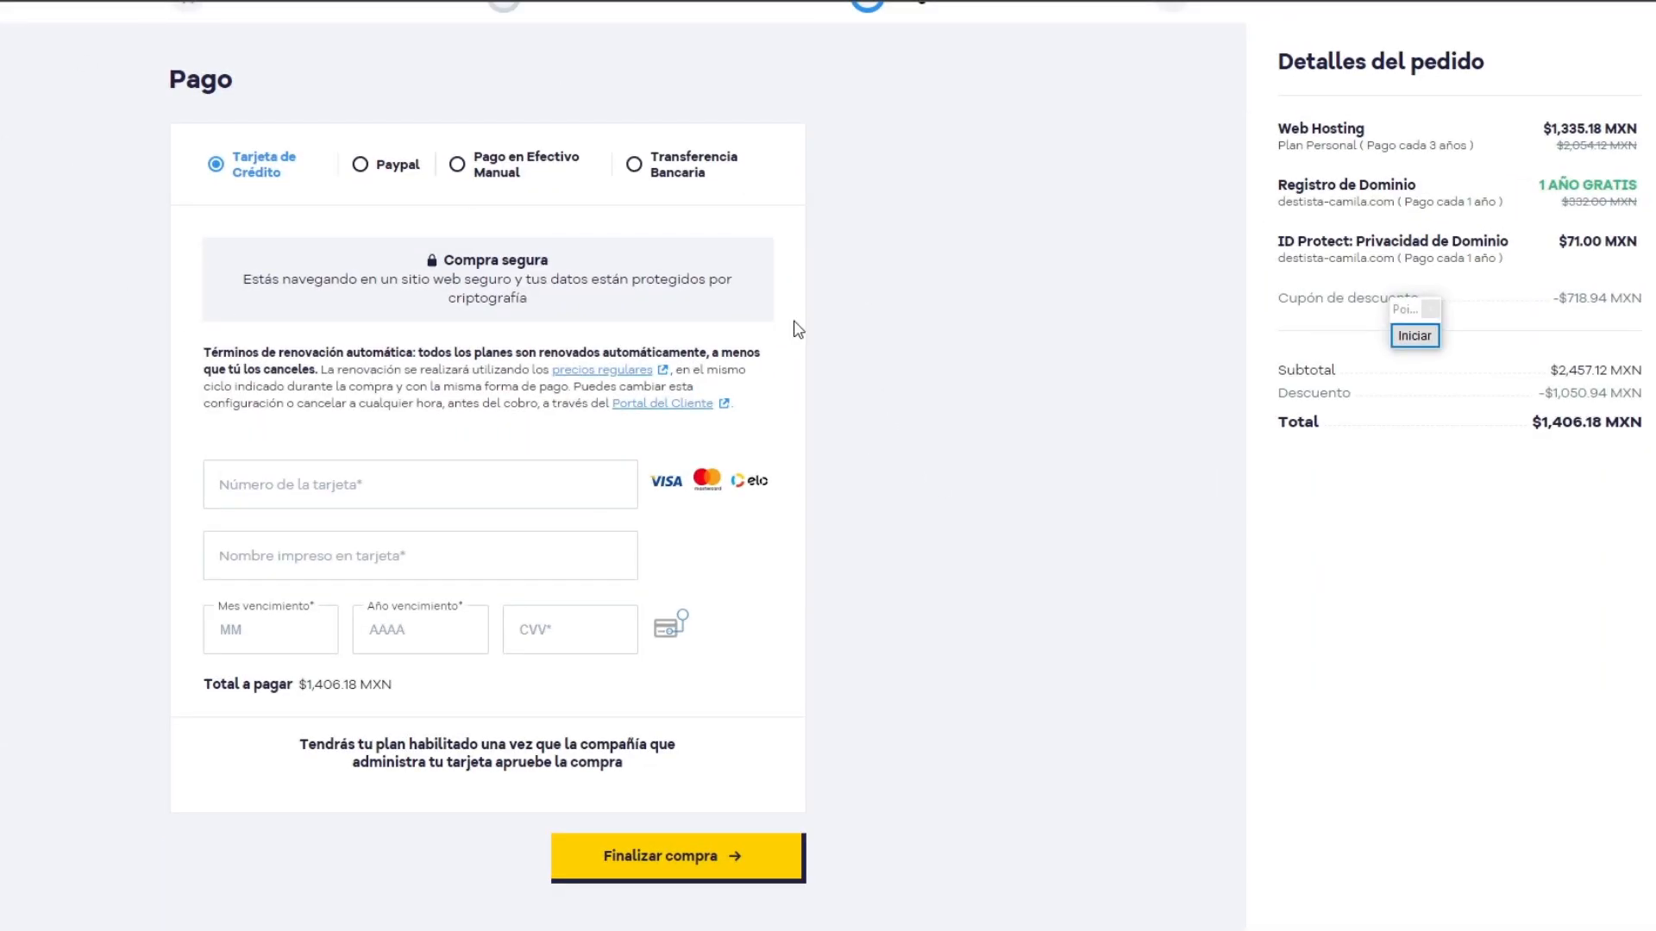
Step: Mark the credit card, PayPal, manual cash and bank transfer payment methods with red arrows, and end the annotation
click(1412, 335)
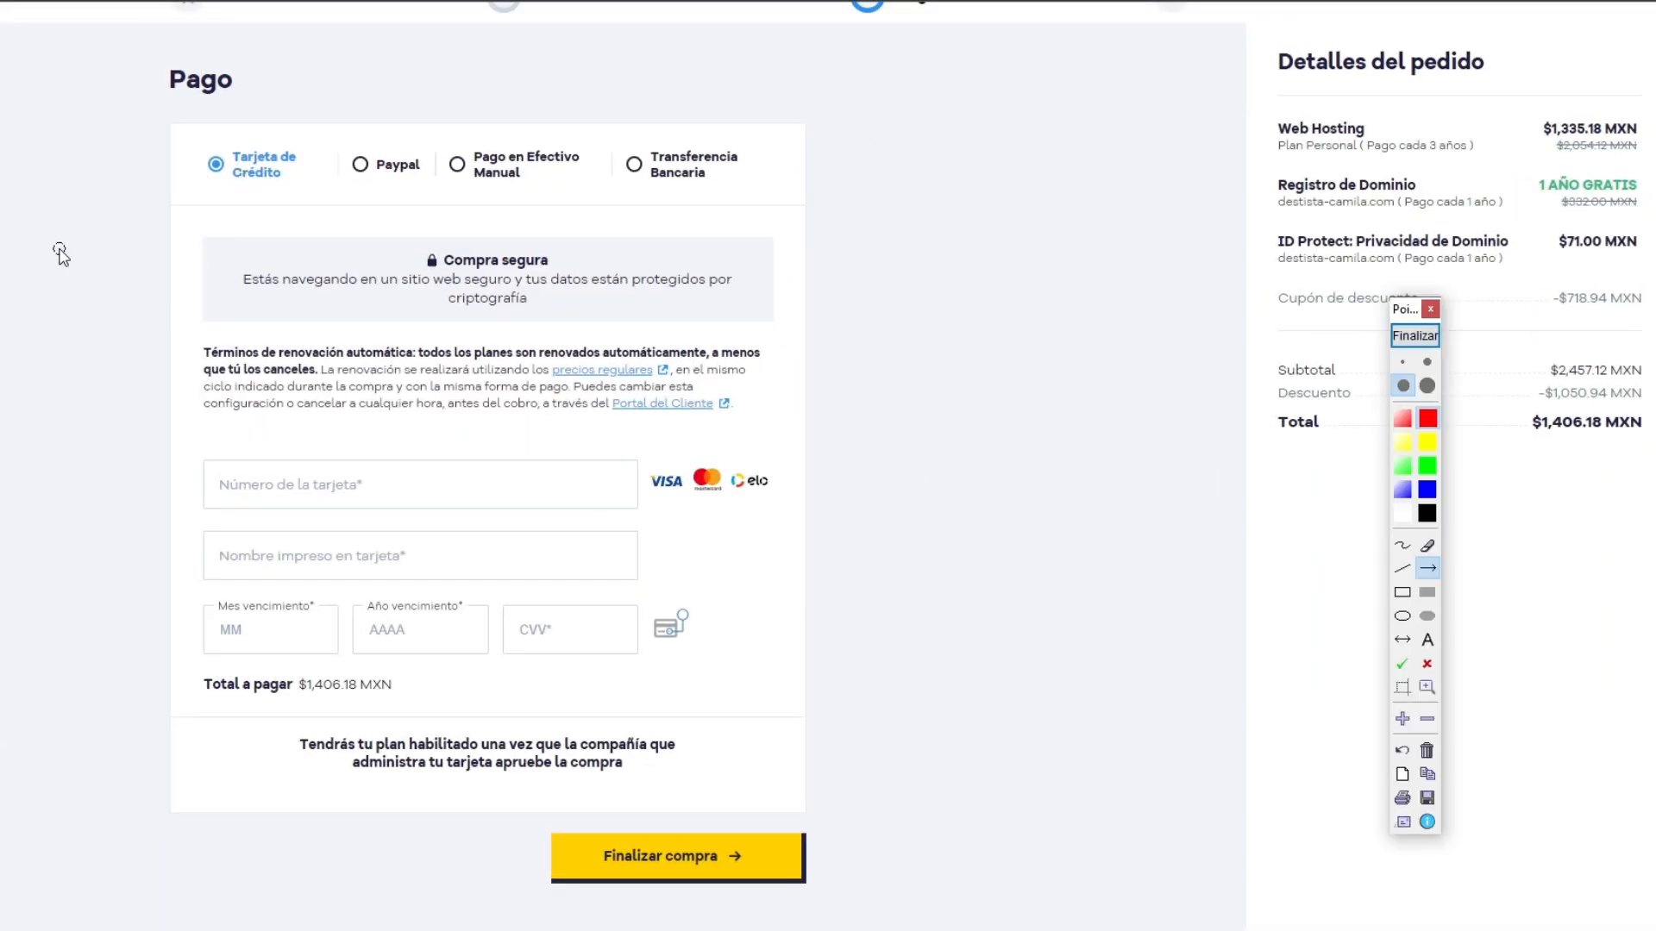
drag(3, 382, 226, 195)
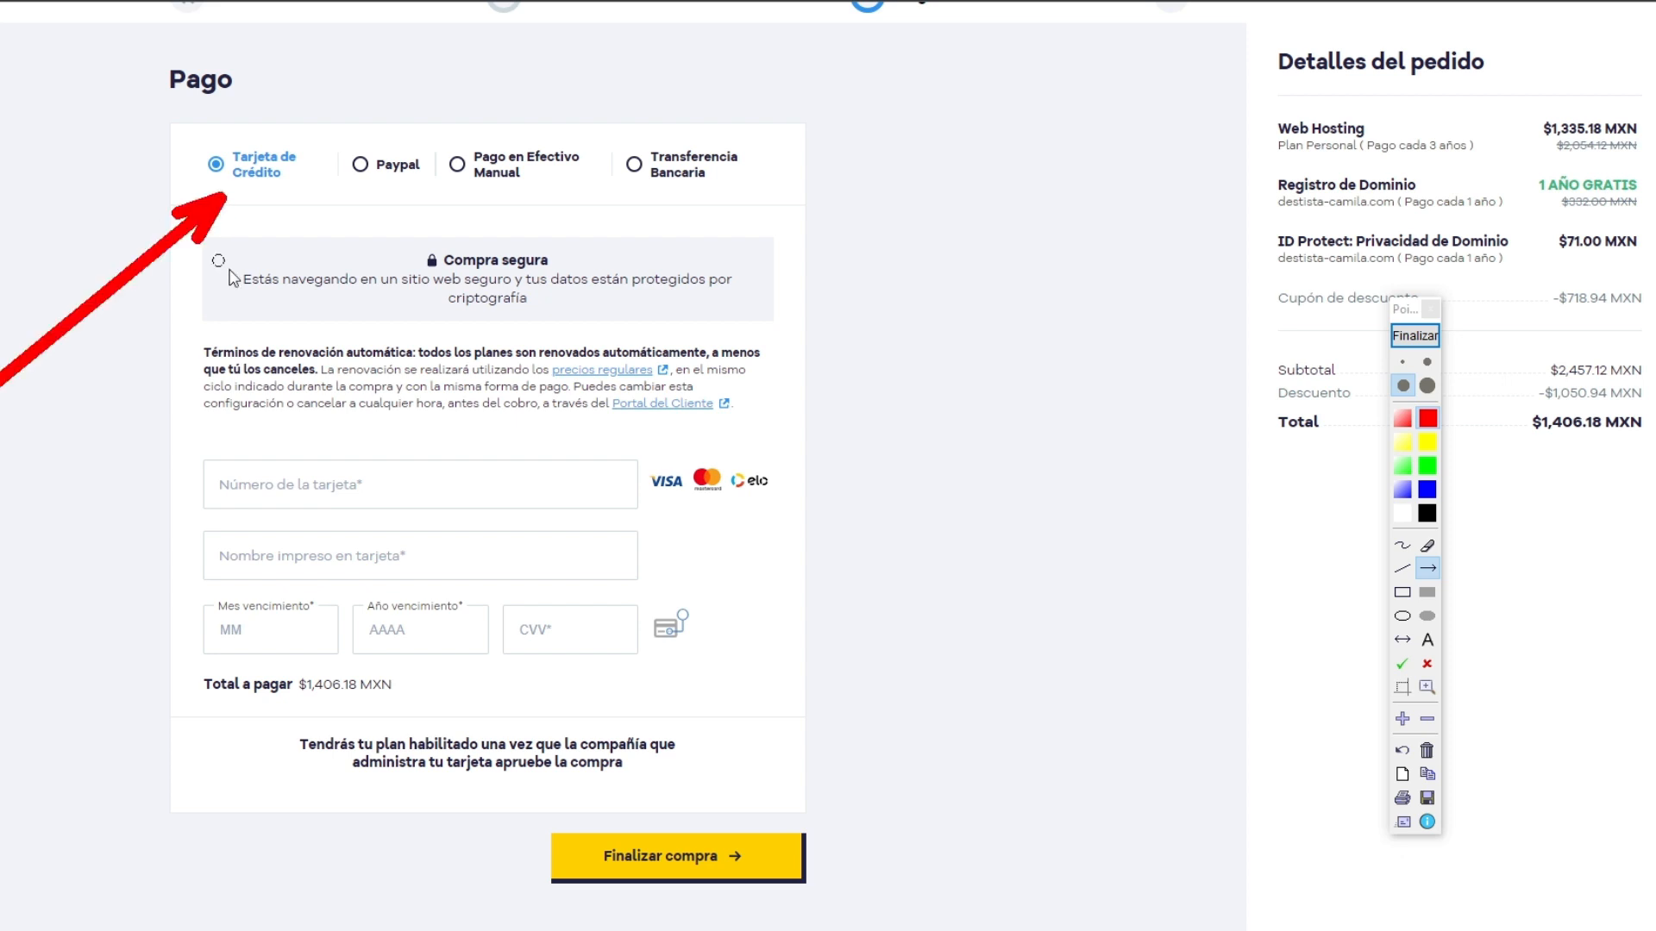
mouse_move(420, 465)
mouse_down()
mouse_move(406, 220)
mouse_move(384, 191)
mouse_up()
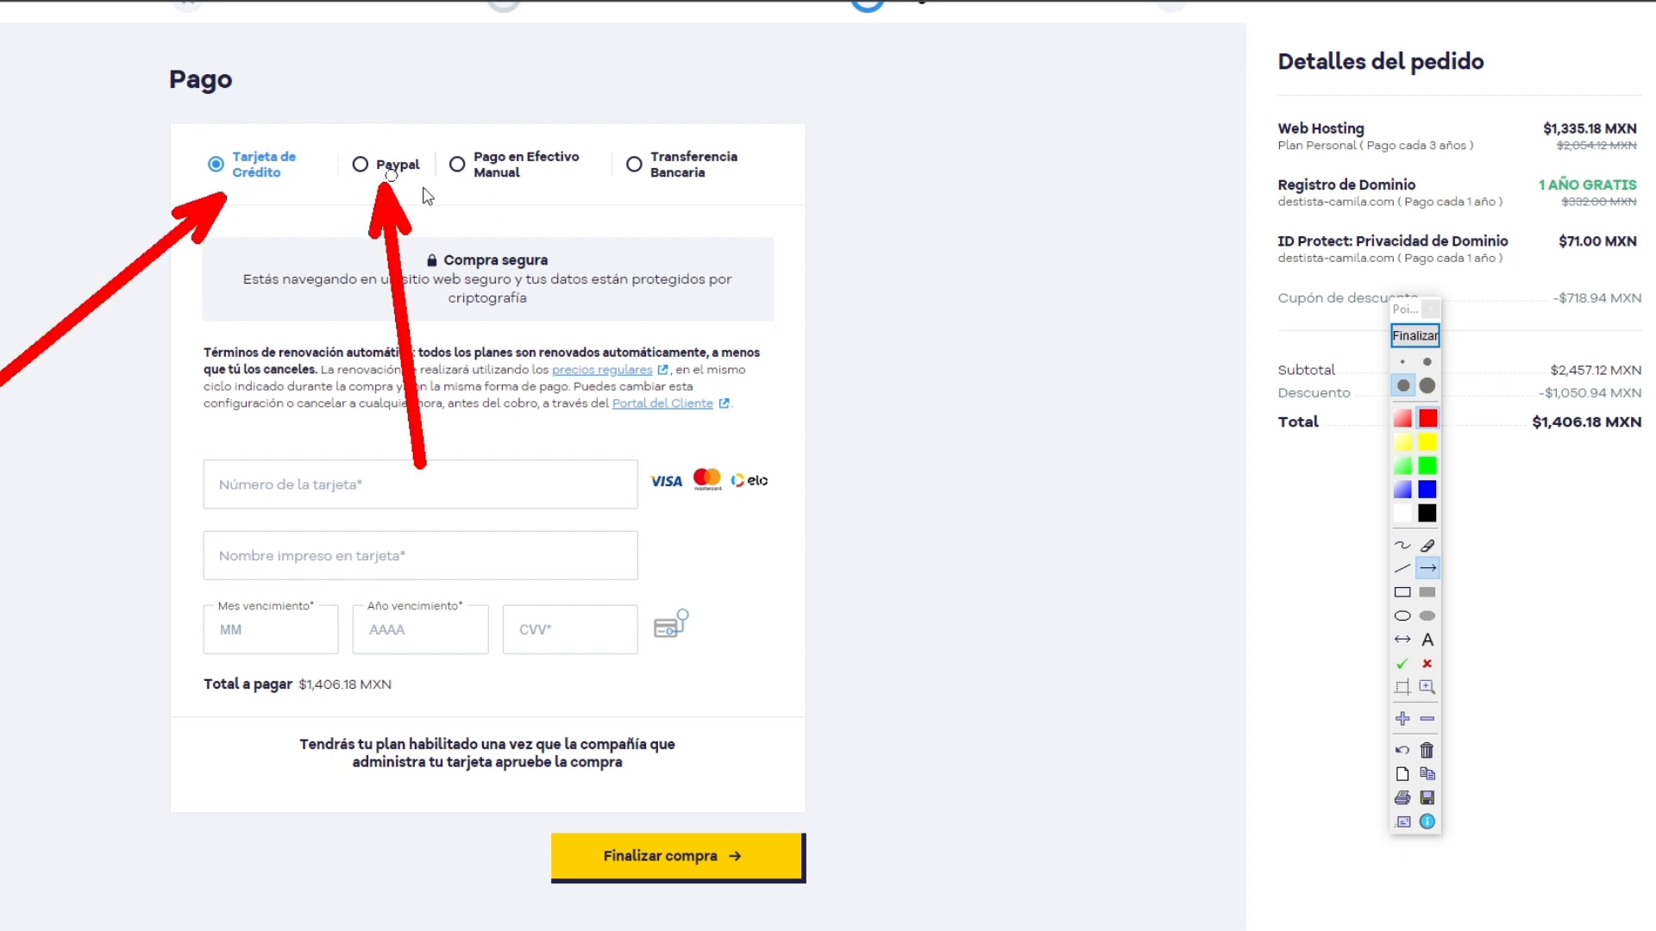
drag(589, 410, 542, 204)
drag(690, 373, 683, 179)
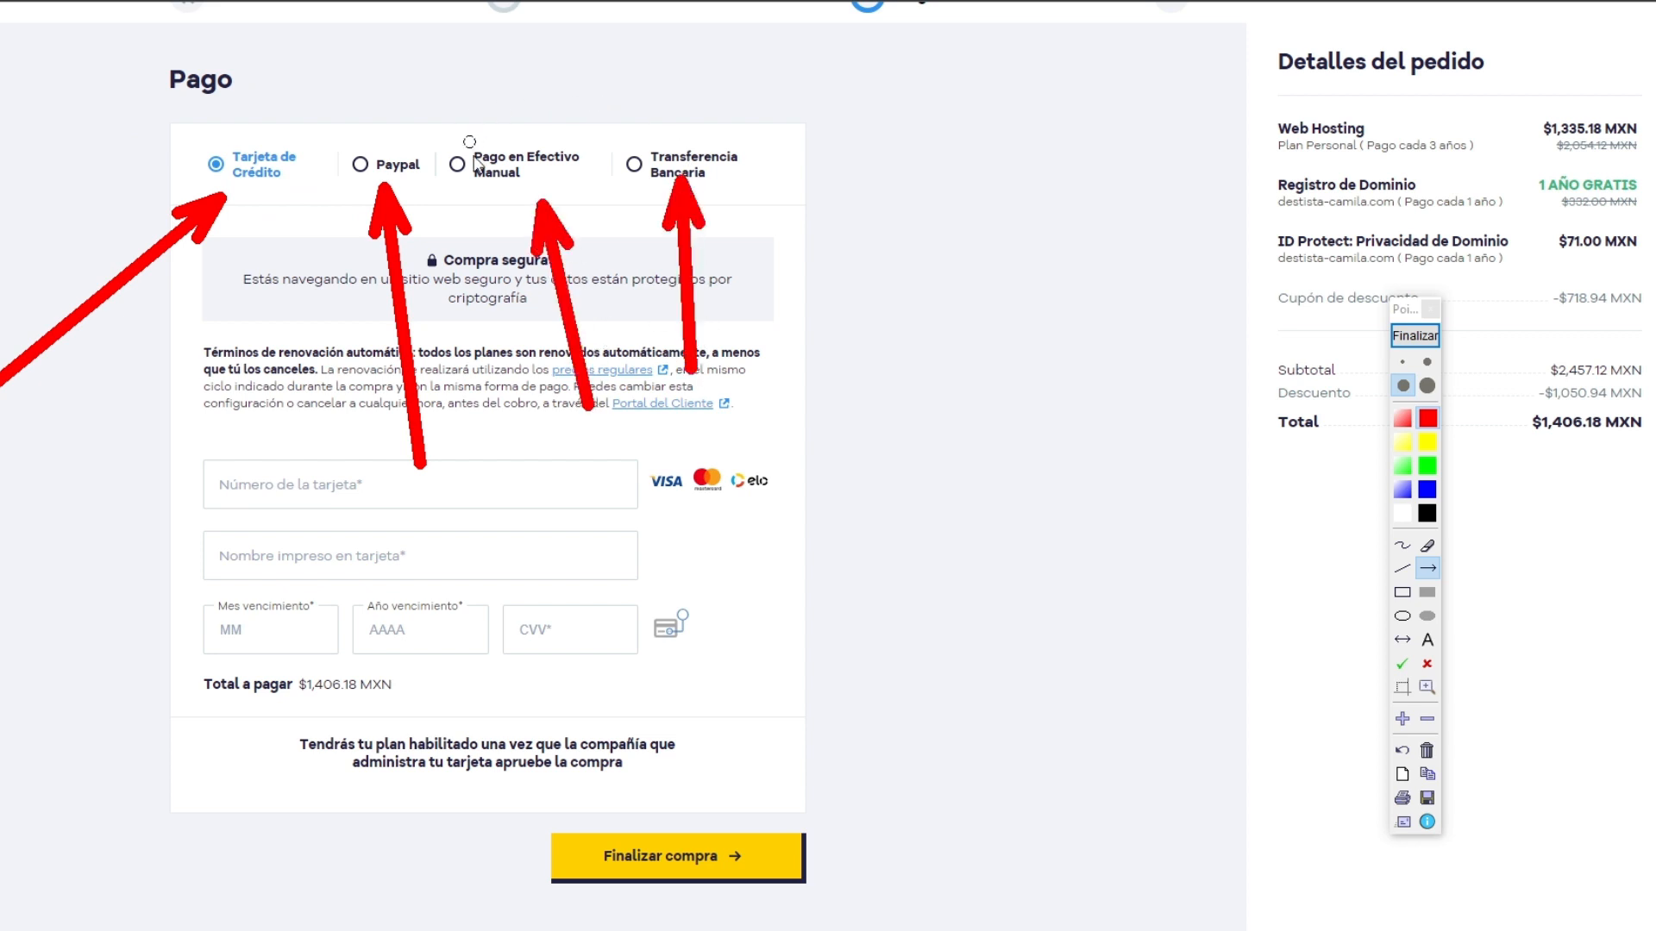
click(1419, 337)
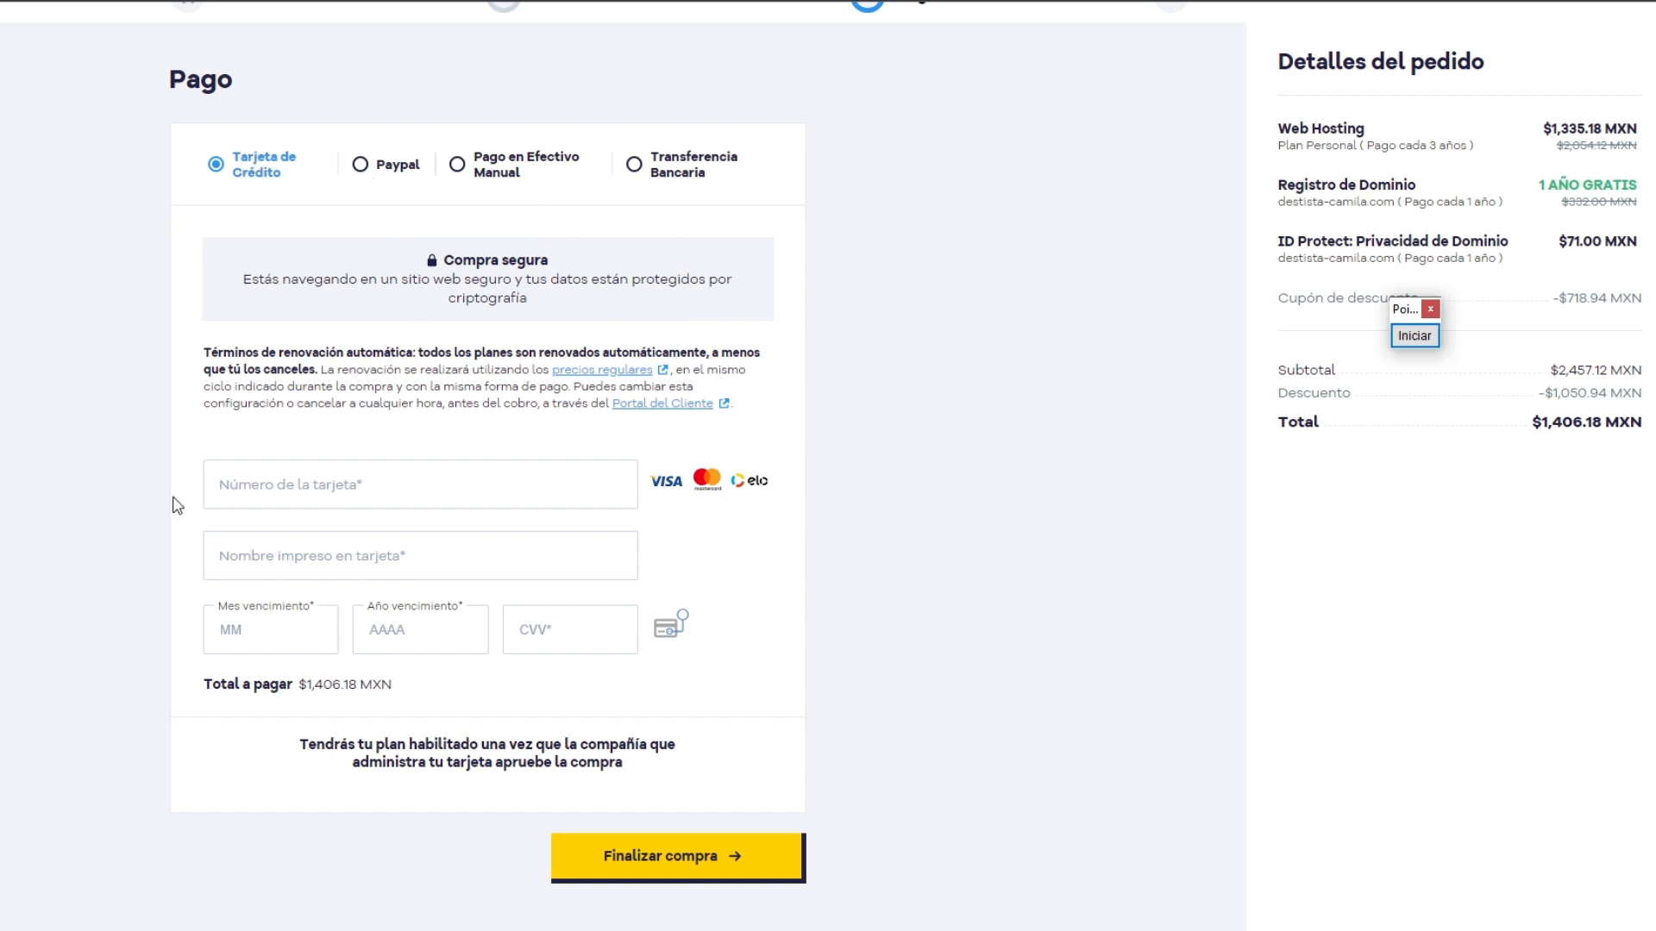
Step: Mark the Finalizar compra button with two red arrows, and end the annotation
click(1414, 335)
mouse_move(1039, 355)
mouse_down()
mouse_move(867, 767)
mouse_move(815, 846)
mouse_up()
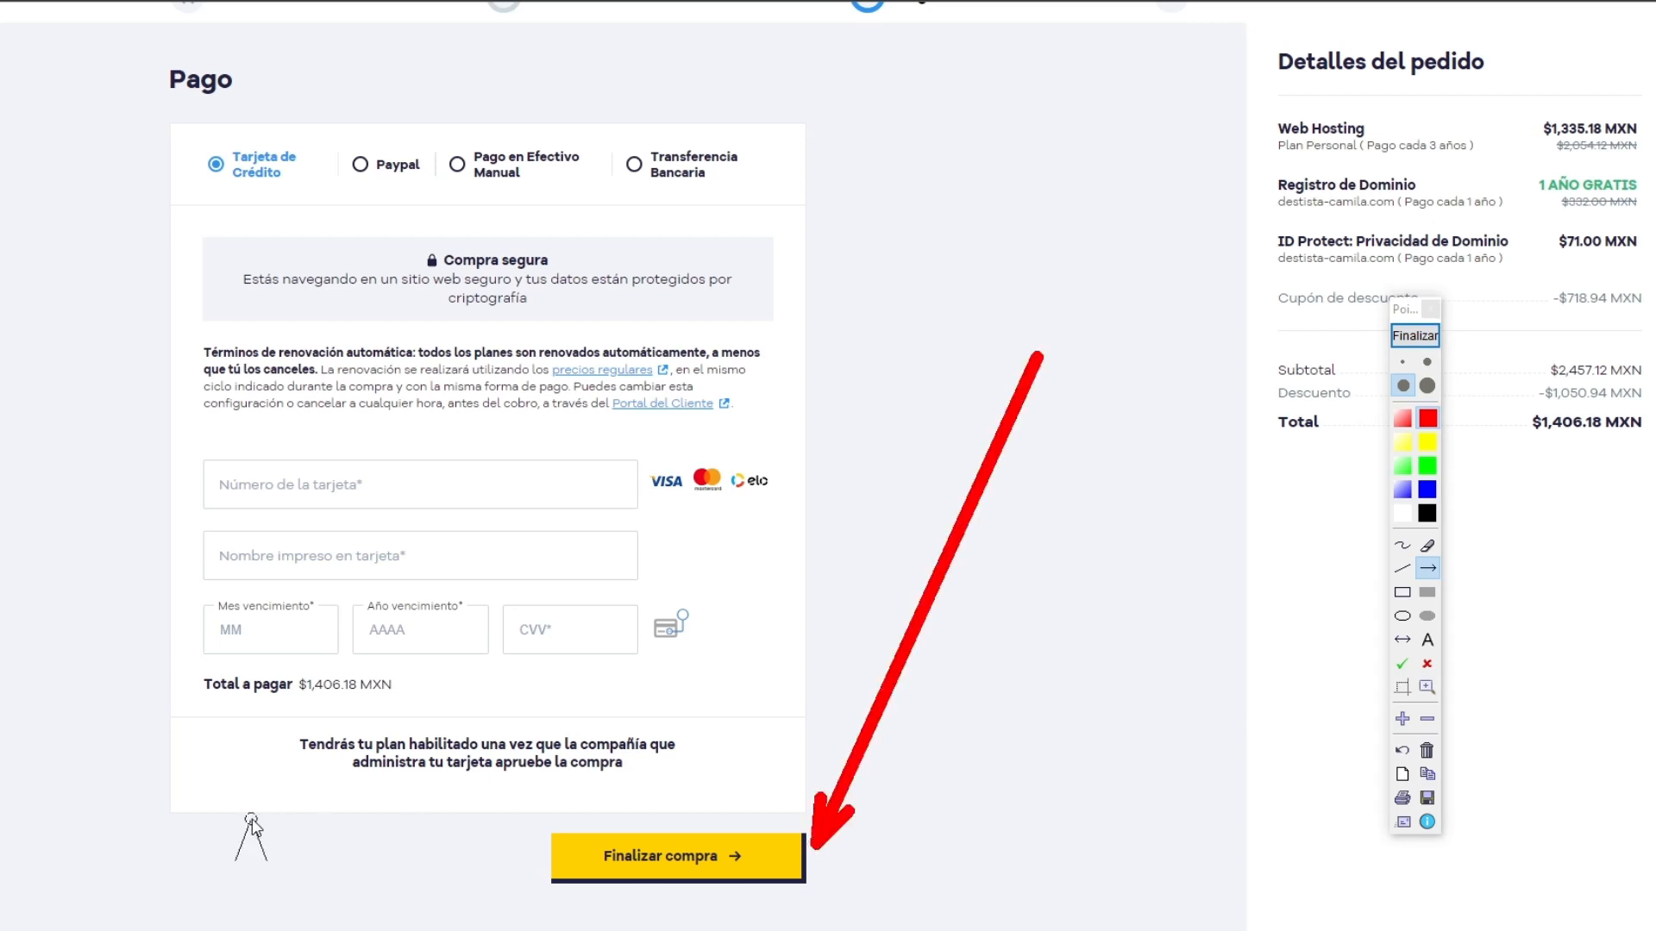
drag(249, 819, 528, 864)
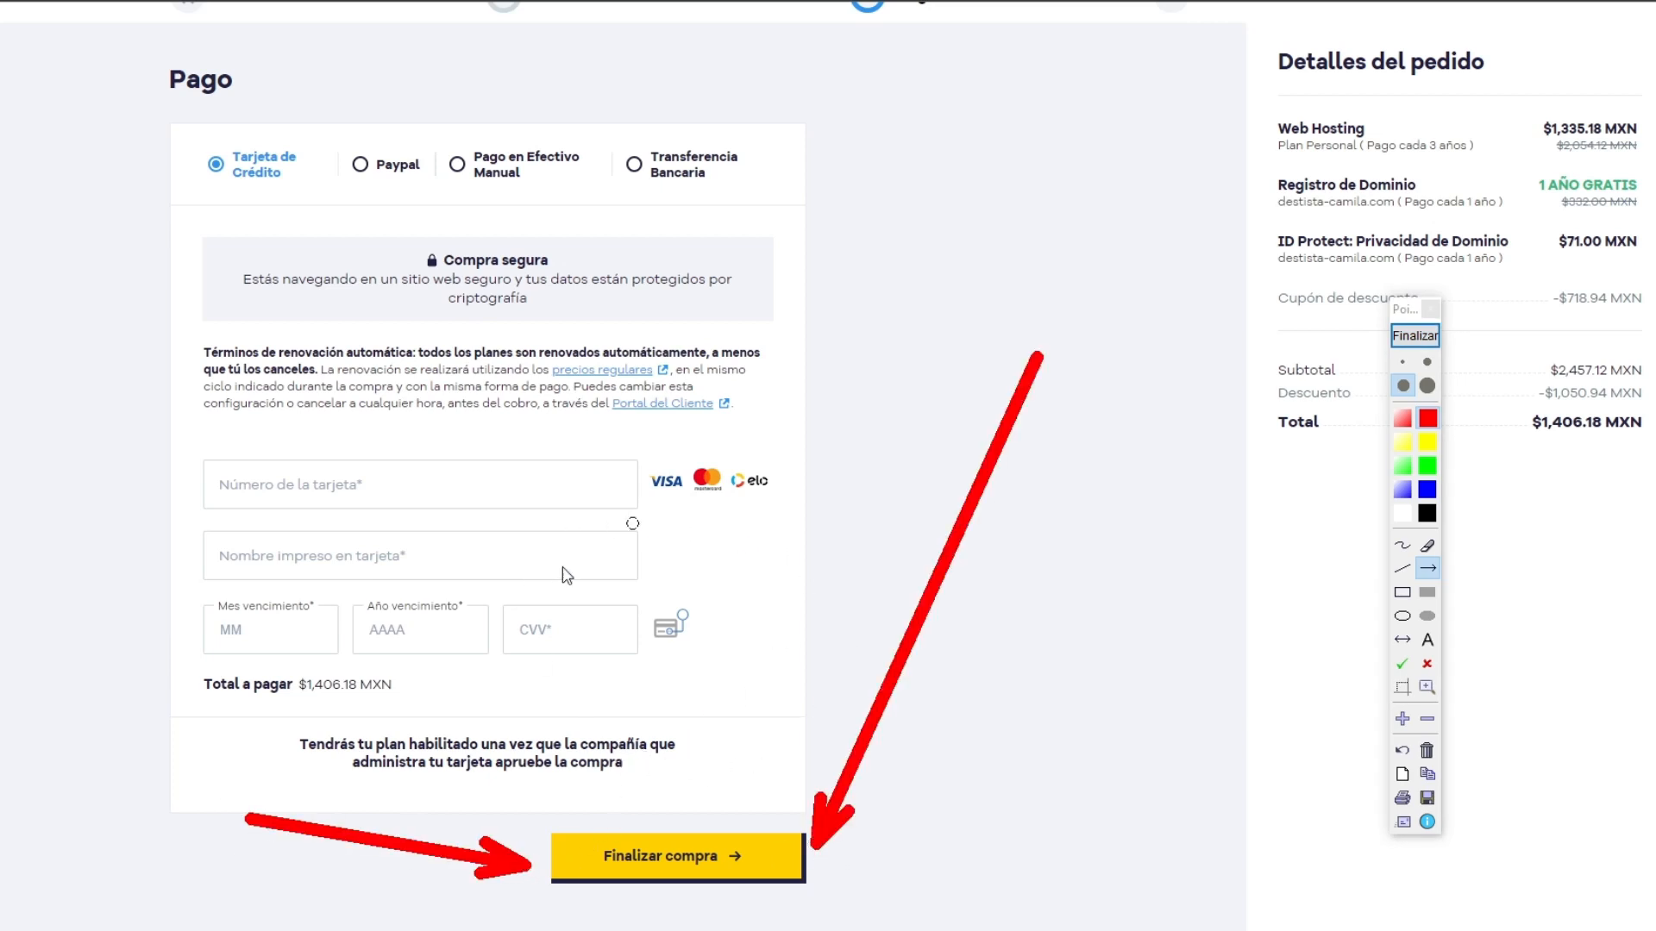
click(1414, 335)
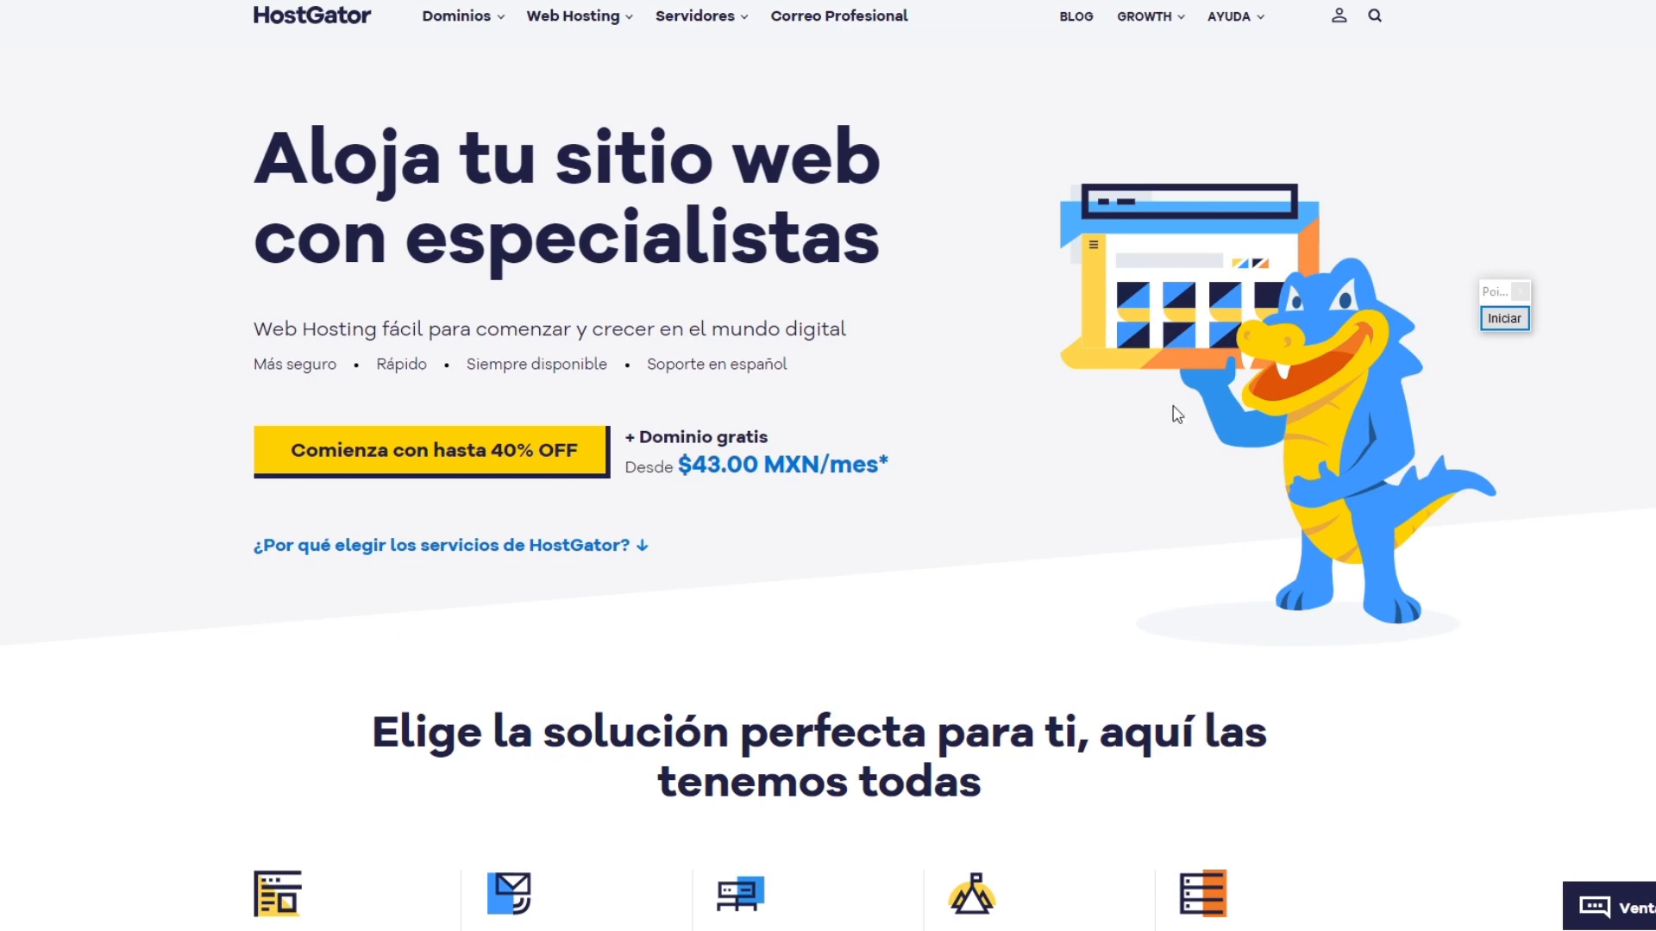
Step: Mark the HostGator account icon with a red arrow, and enter the Portal del Cliente
drag(1491, 292, 1606, 311)
click(1615, 338)
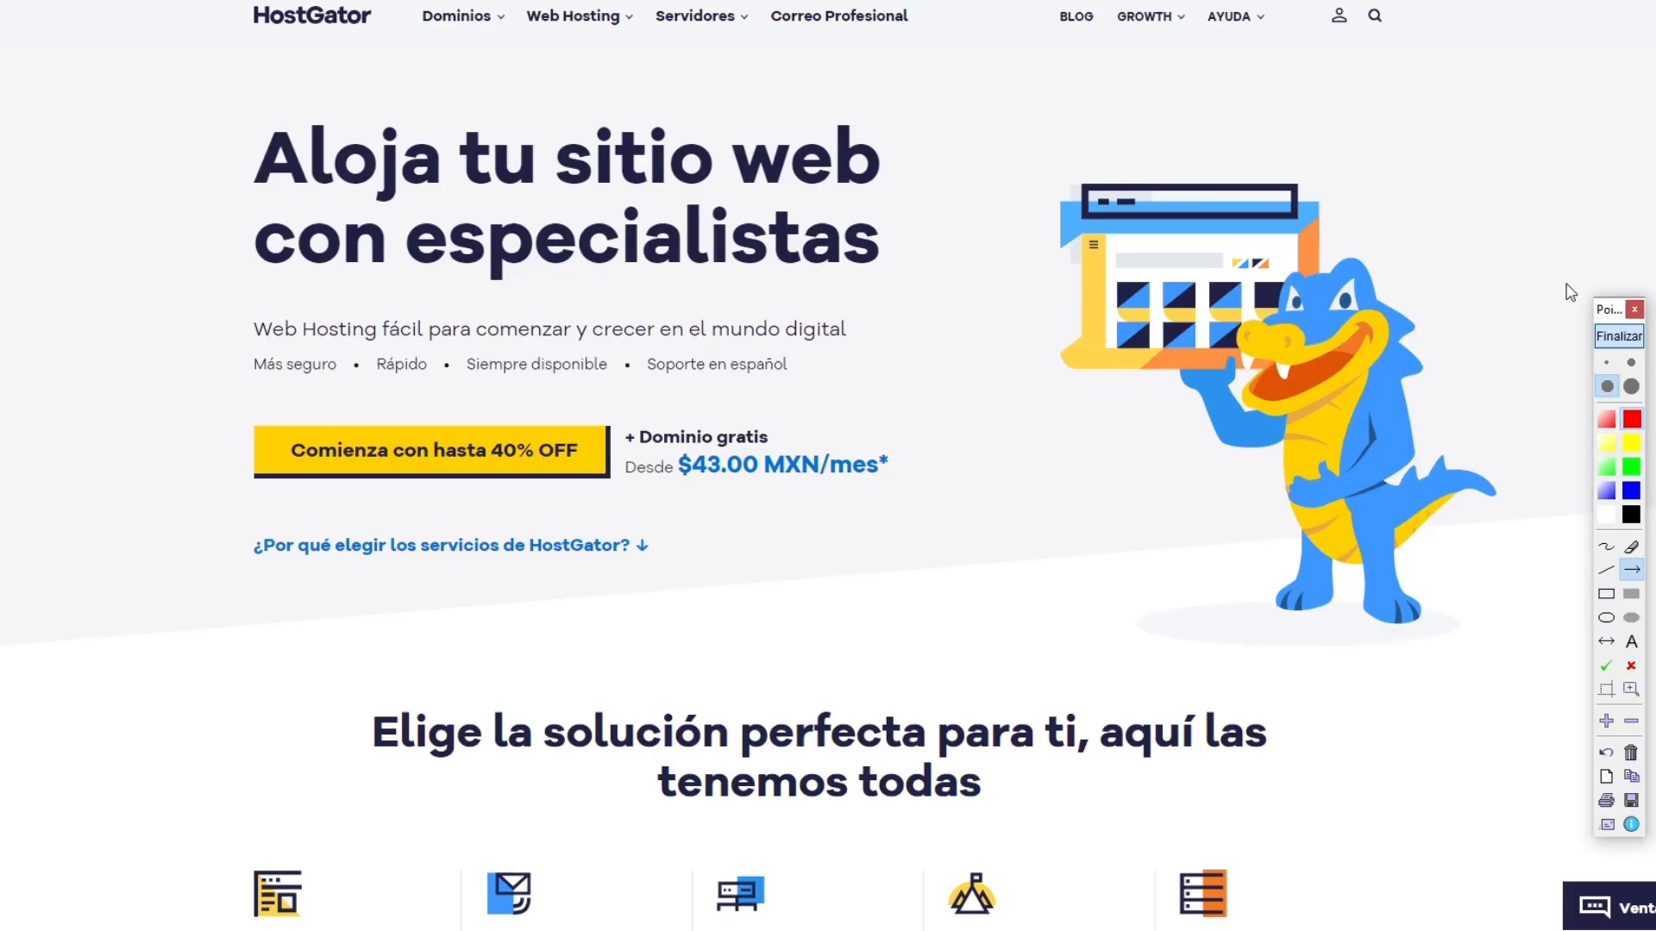
drag(1076, 345, 1336, 36)
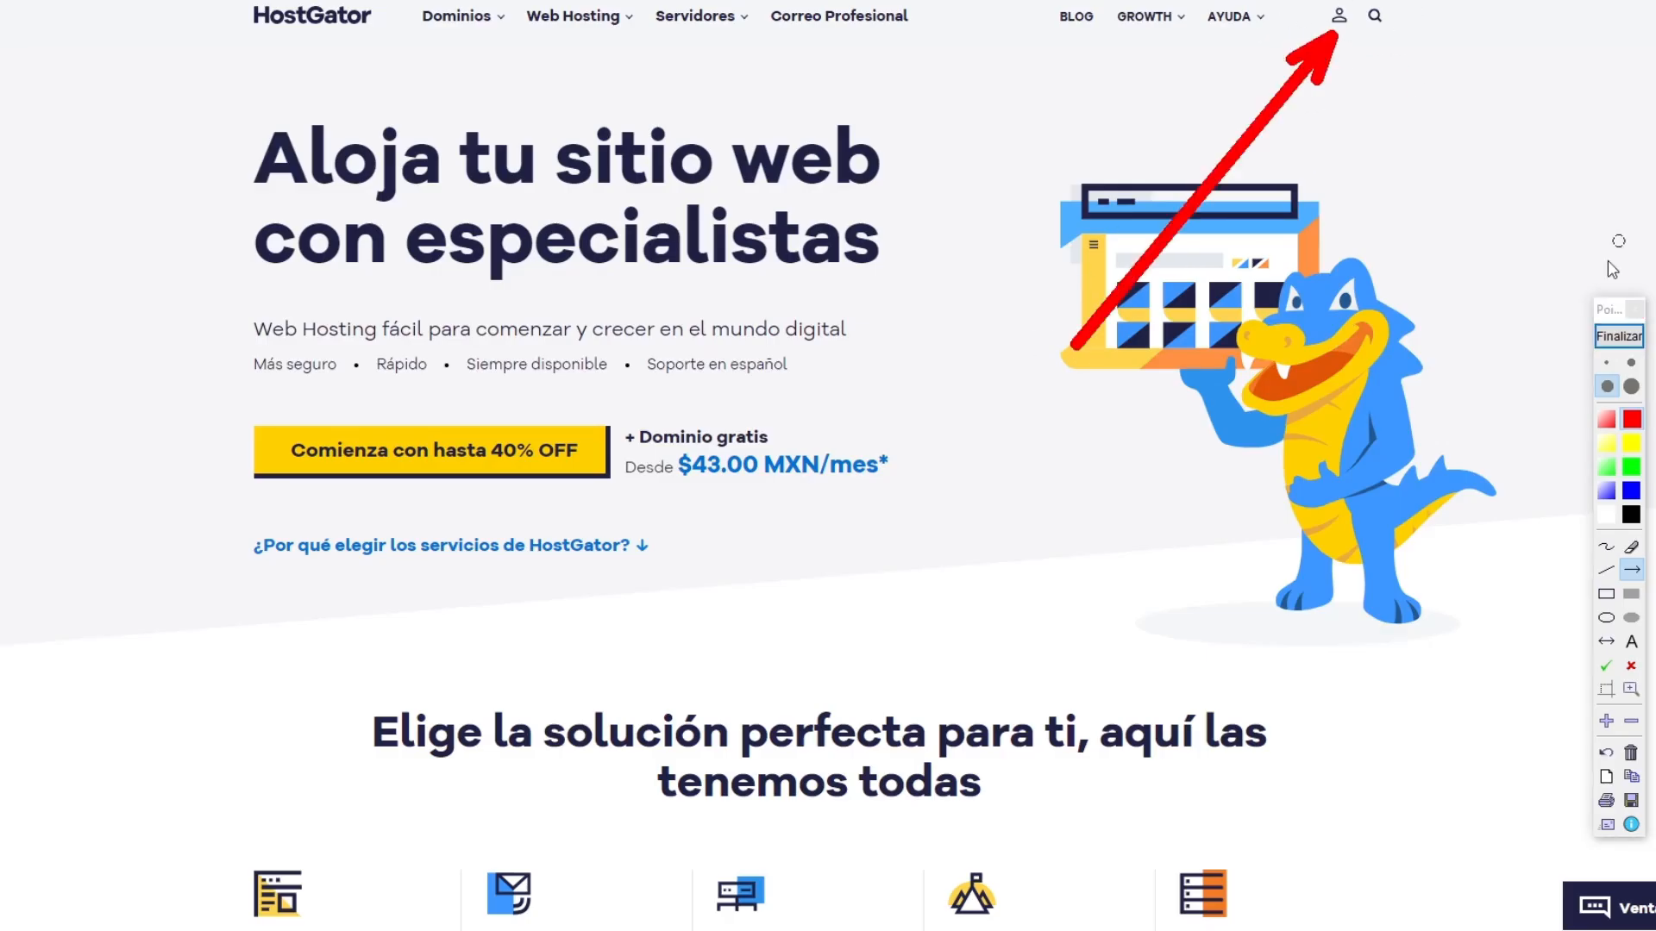
click(1618, 337)
click(1338, 15)
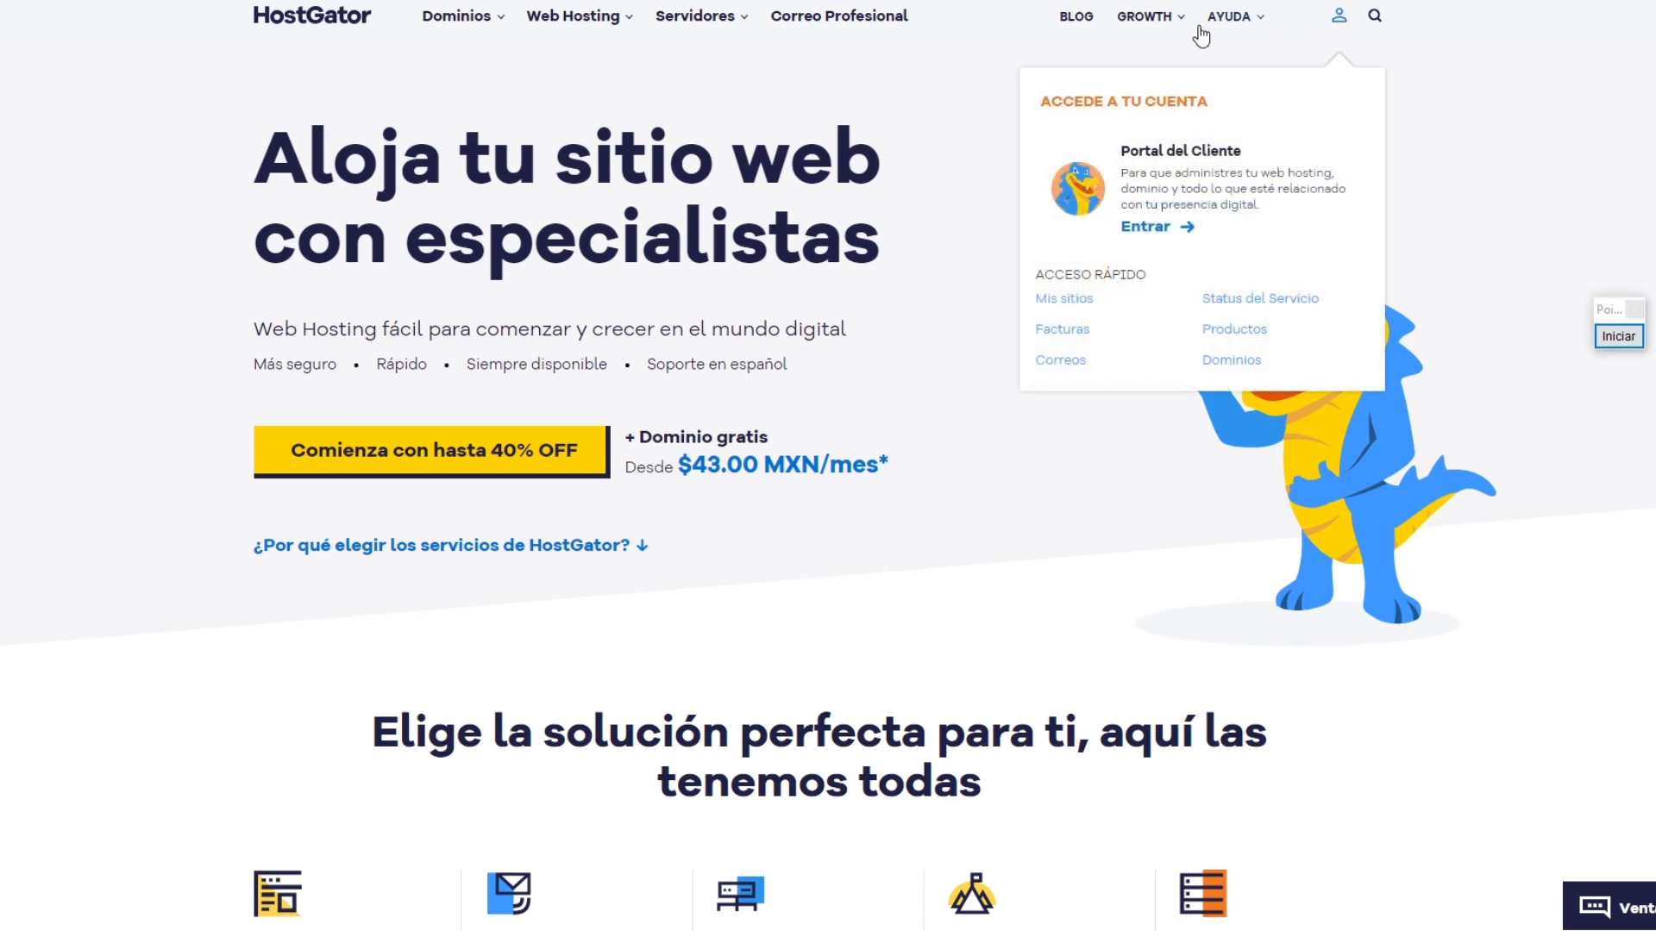
click(1147, 226)
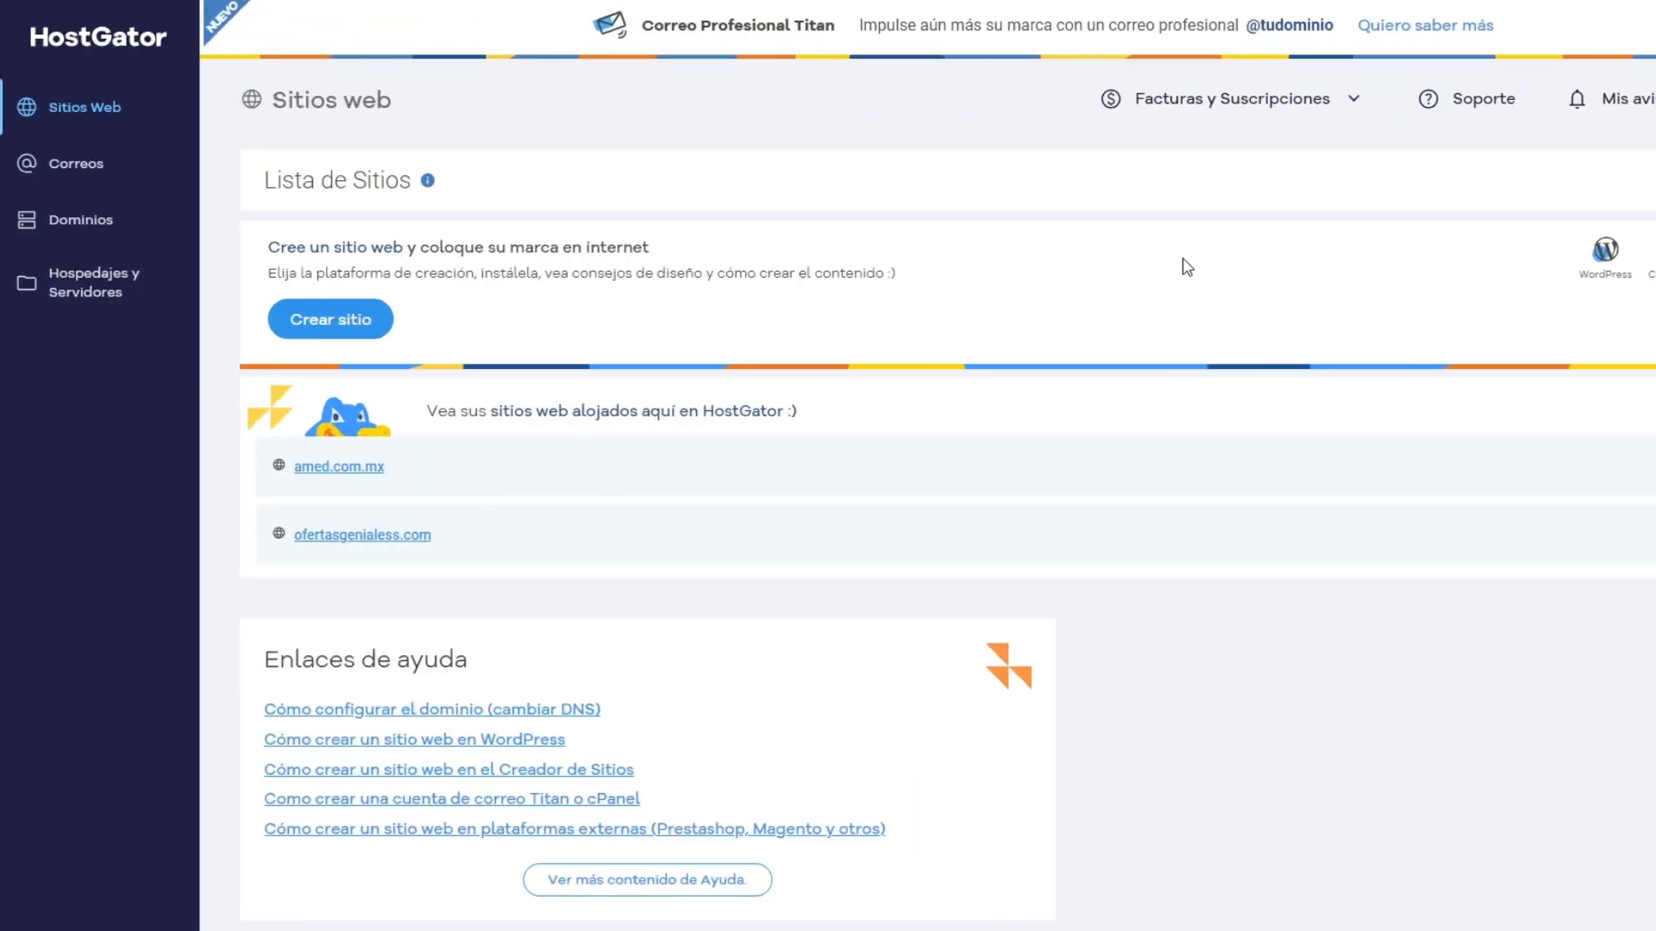
Step: Mark ofertasgenialess.com in the list of hosted sites with two red arrows, and end the annotation
drag(1647, 81, 1290, 82)
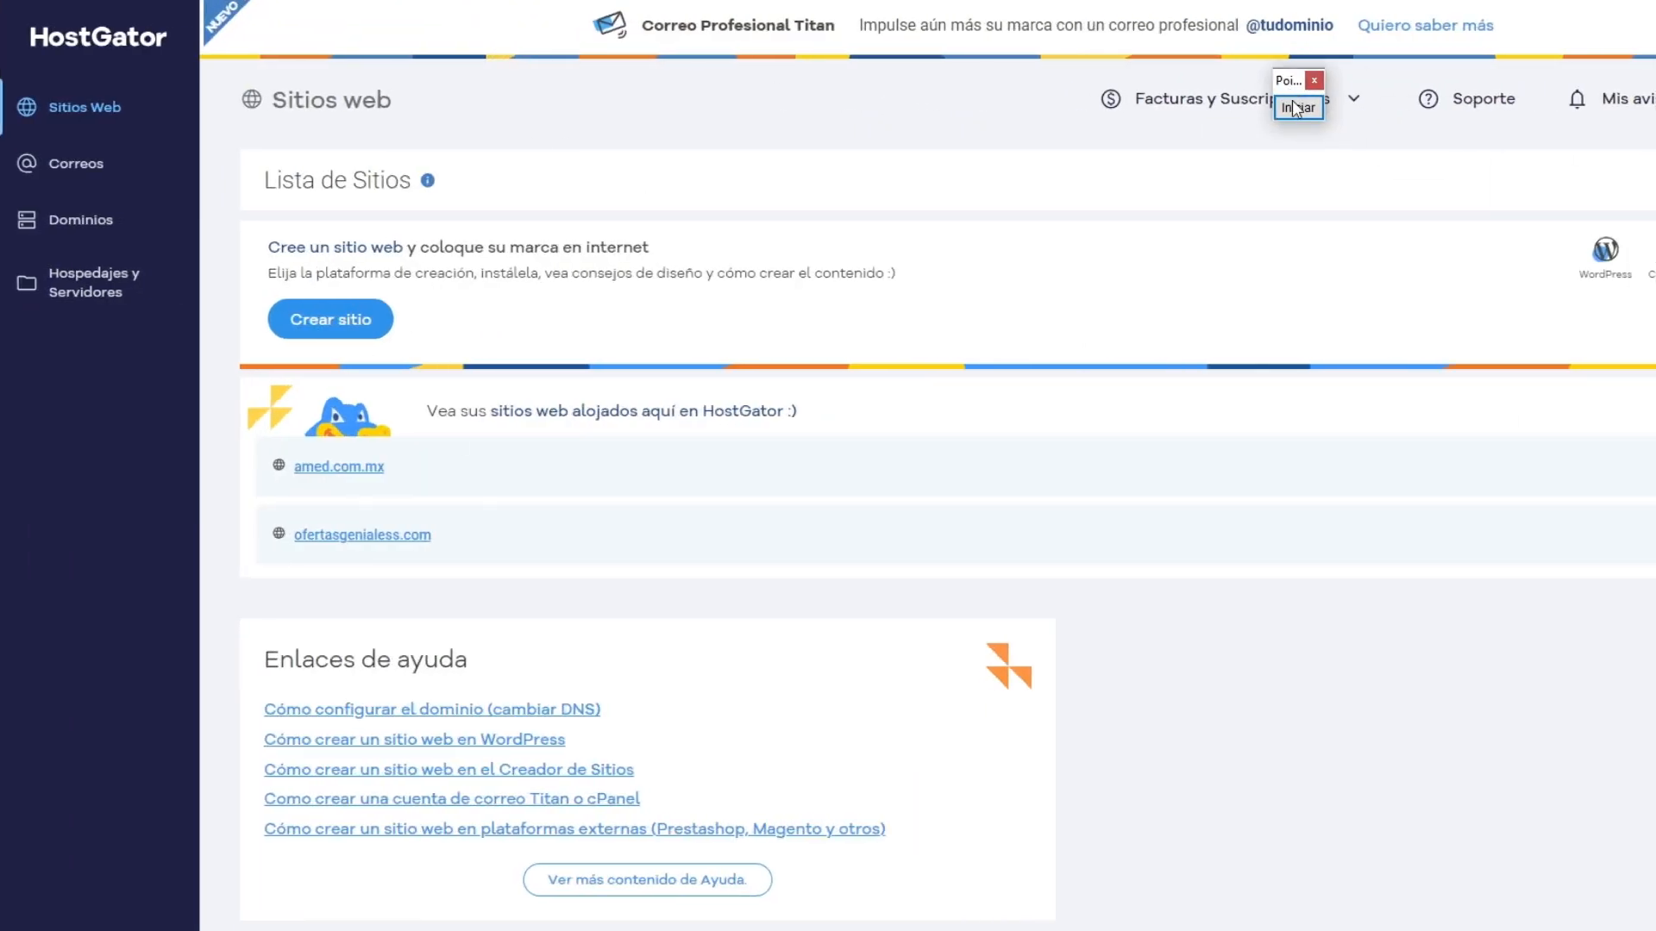
click(1297, 109)
drag(843, 161, 446, 526)
drag(155, 842, 323, 562)
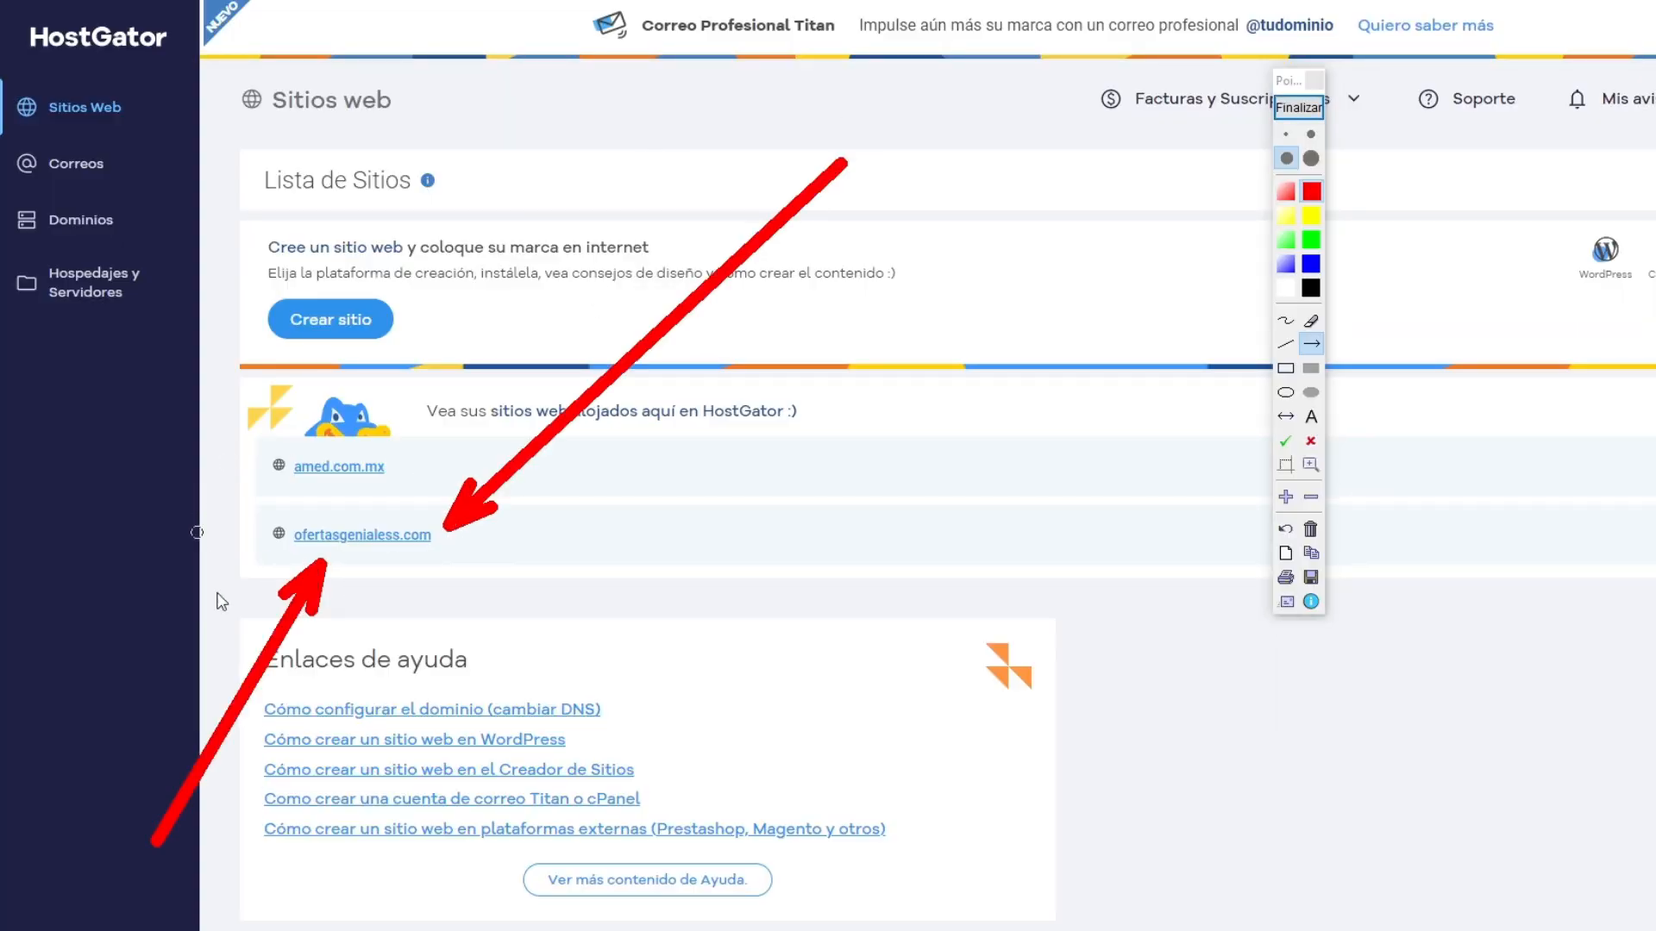
click(1297, 107)
Step: Mark the cPanel button of ofertasgenialess.com with two red arrows, and open that site's cPanel
drag(1289, 81, 619, 51)
click(626, 84)
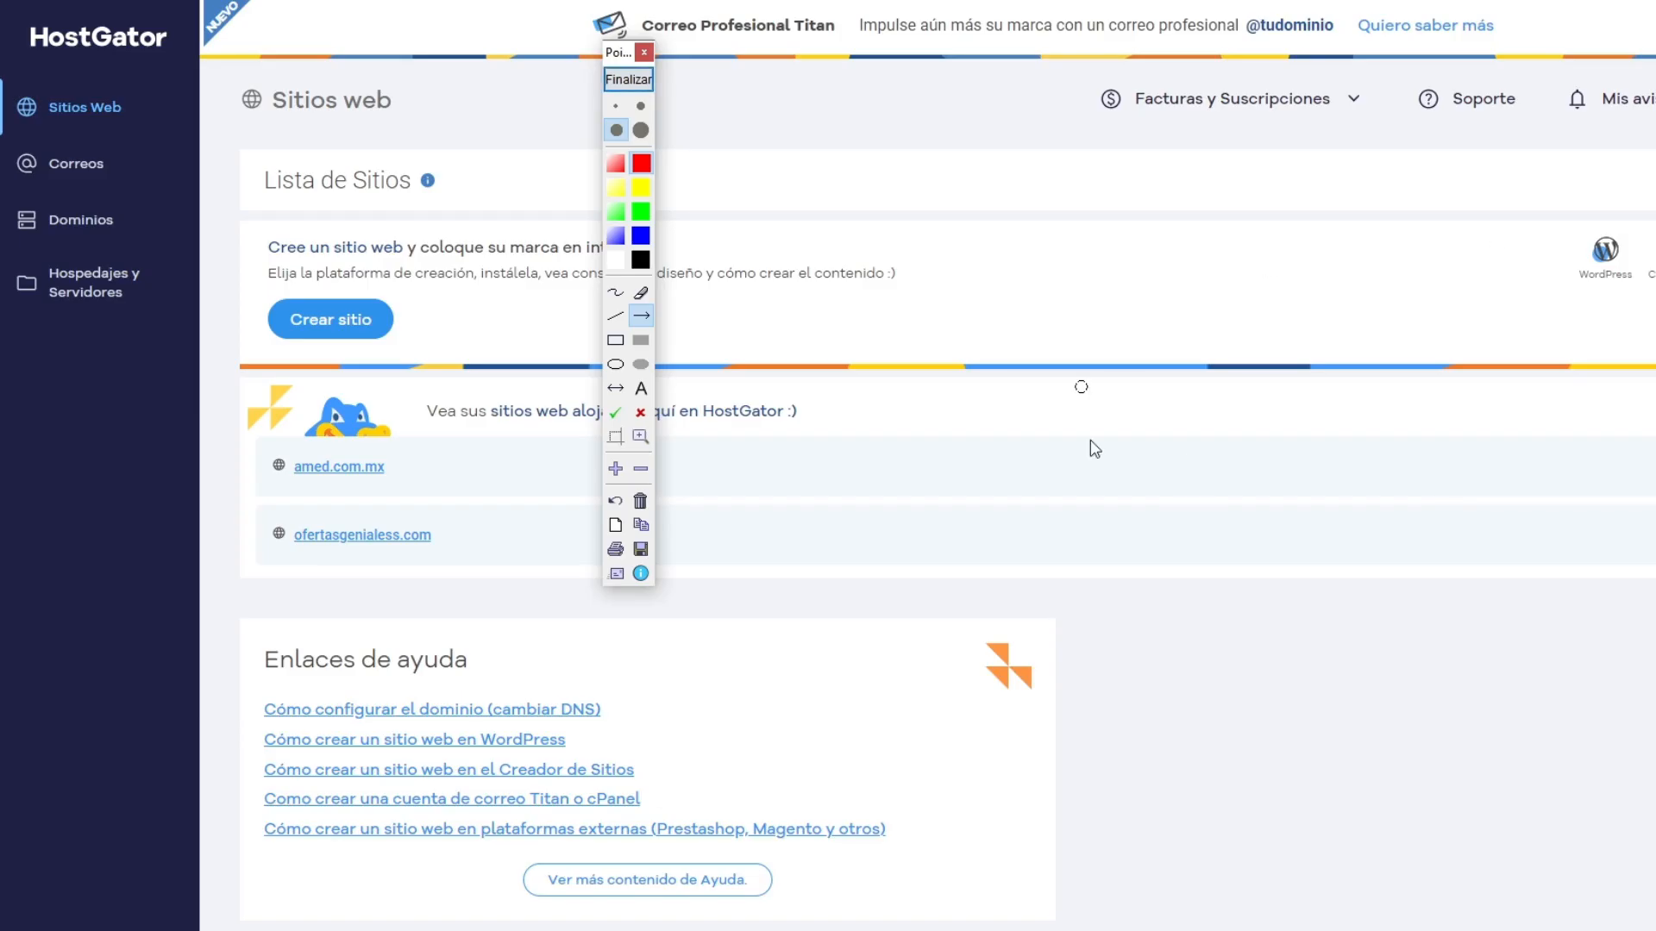
mouse_move(1328, 930)
mouse_down()
mouse_move(1593, 783)
mouse_move(1561, 556)
mouse_up()
drag(725, 142, 1439, 528)
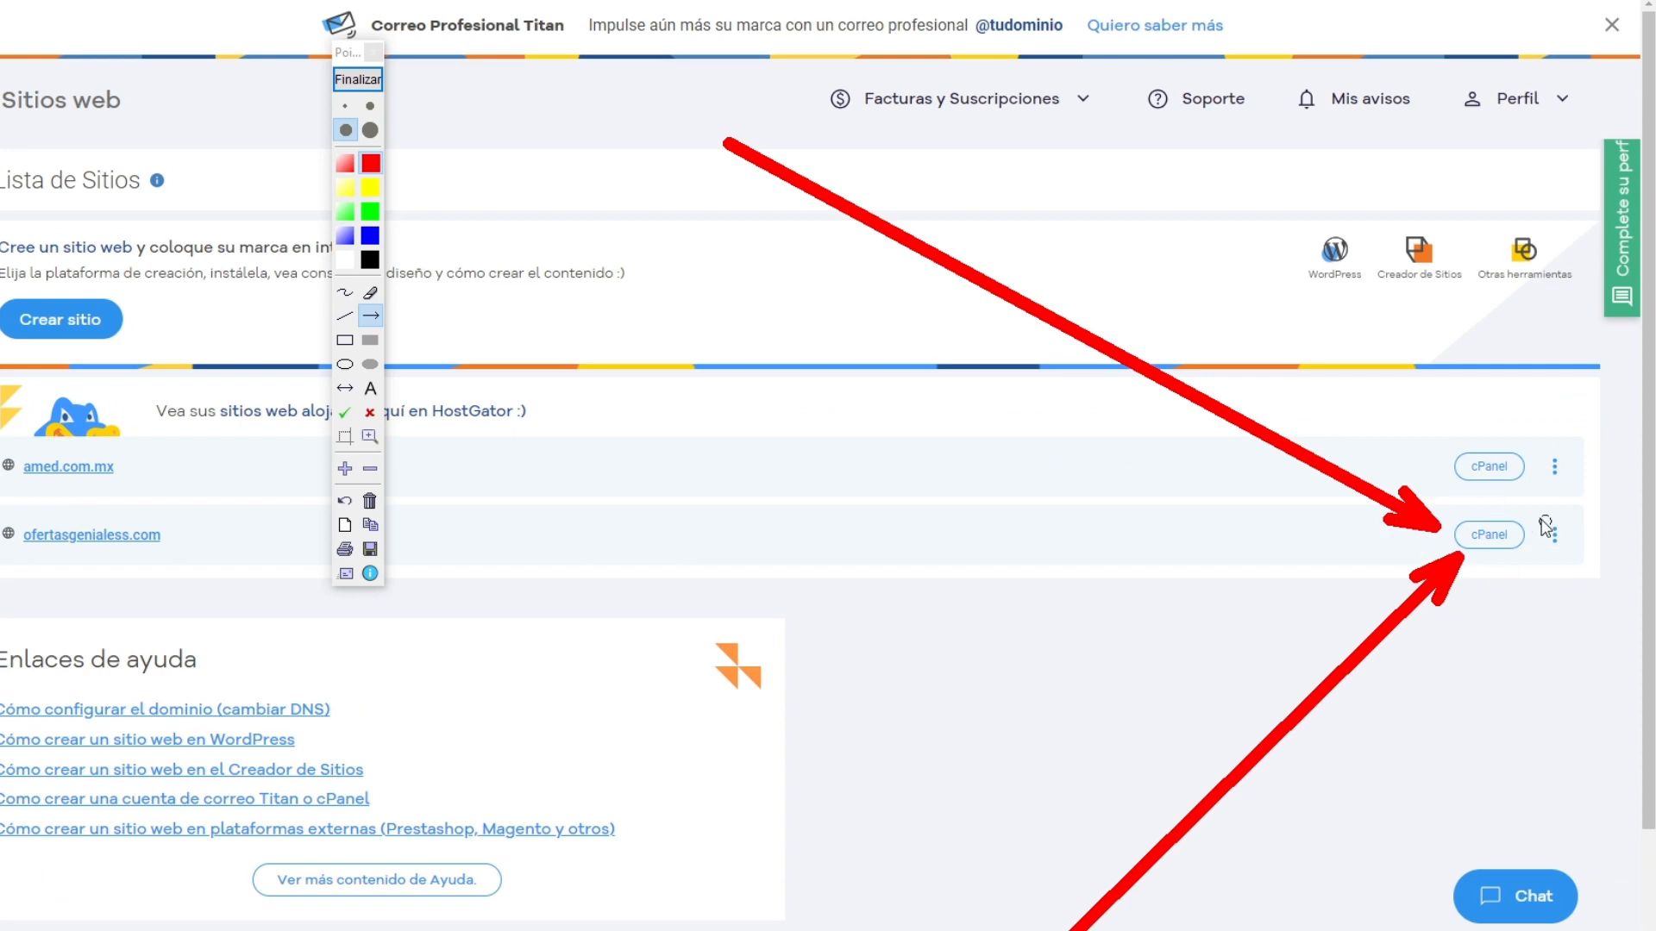
click(362, 80)
click(1494, 549)
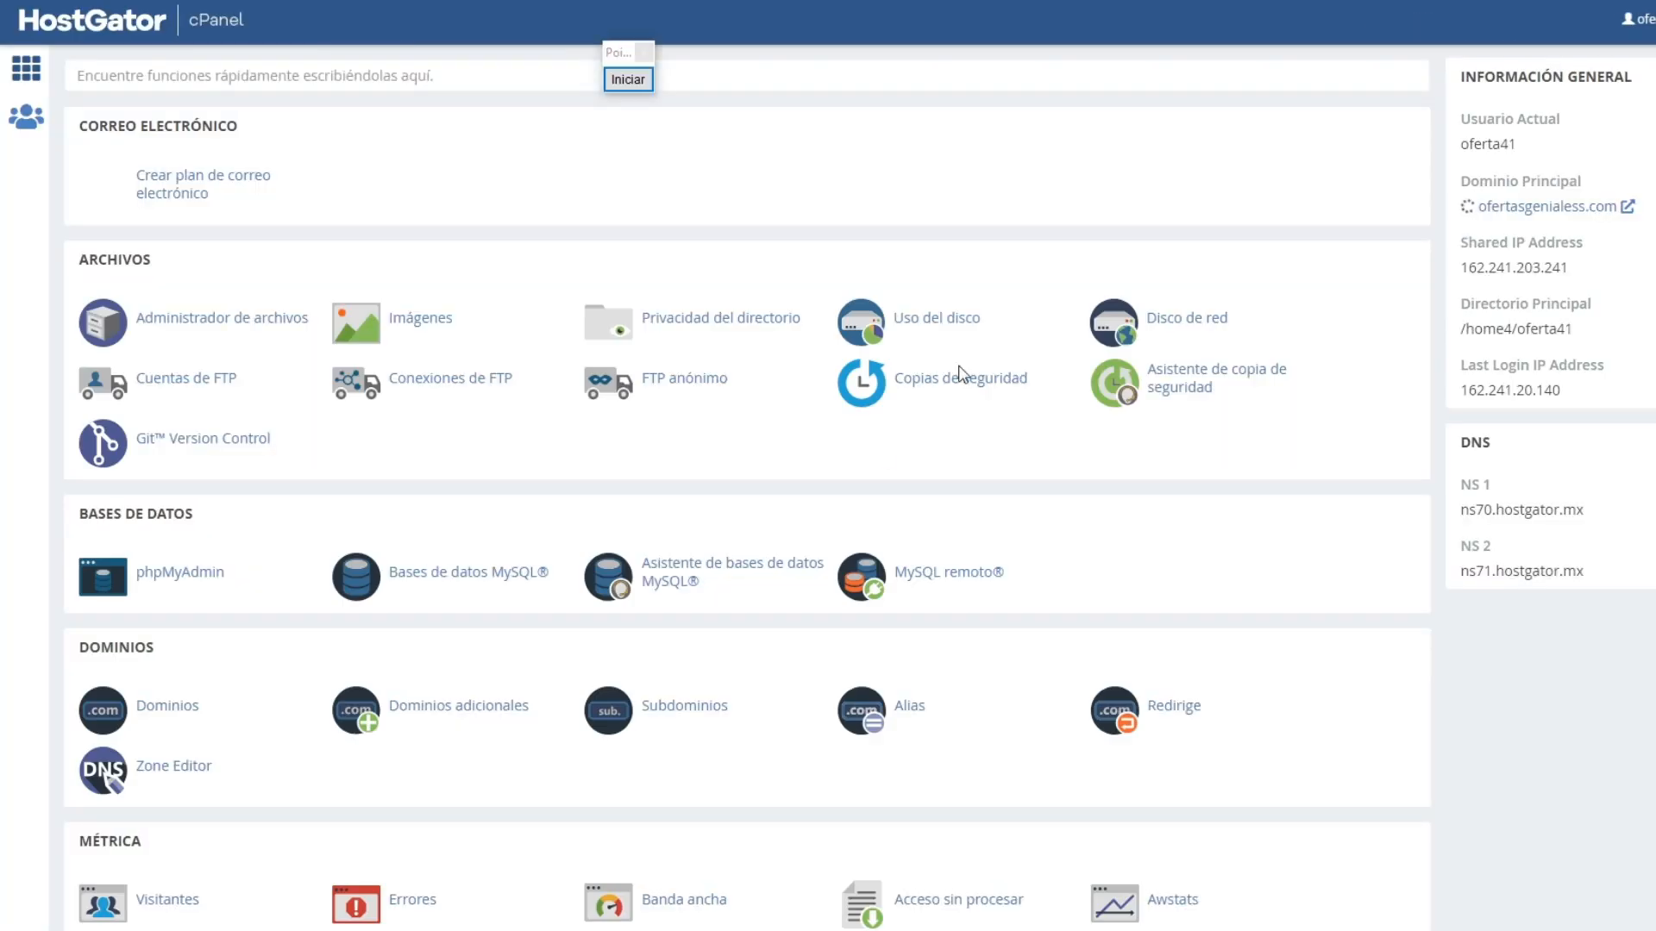
Step: Mark the Software section and WordPress Manager by Softaculous with red arrows, and end the annotation
scroll(747, 488, down, 10)
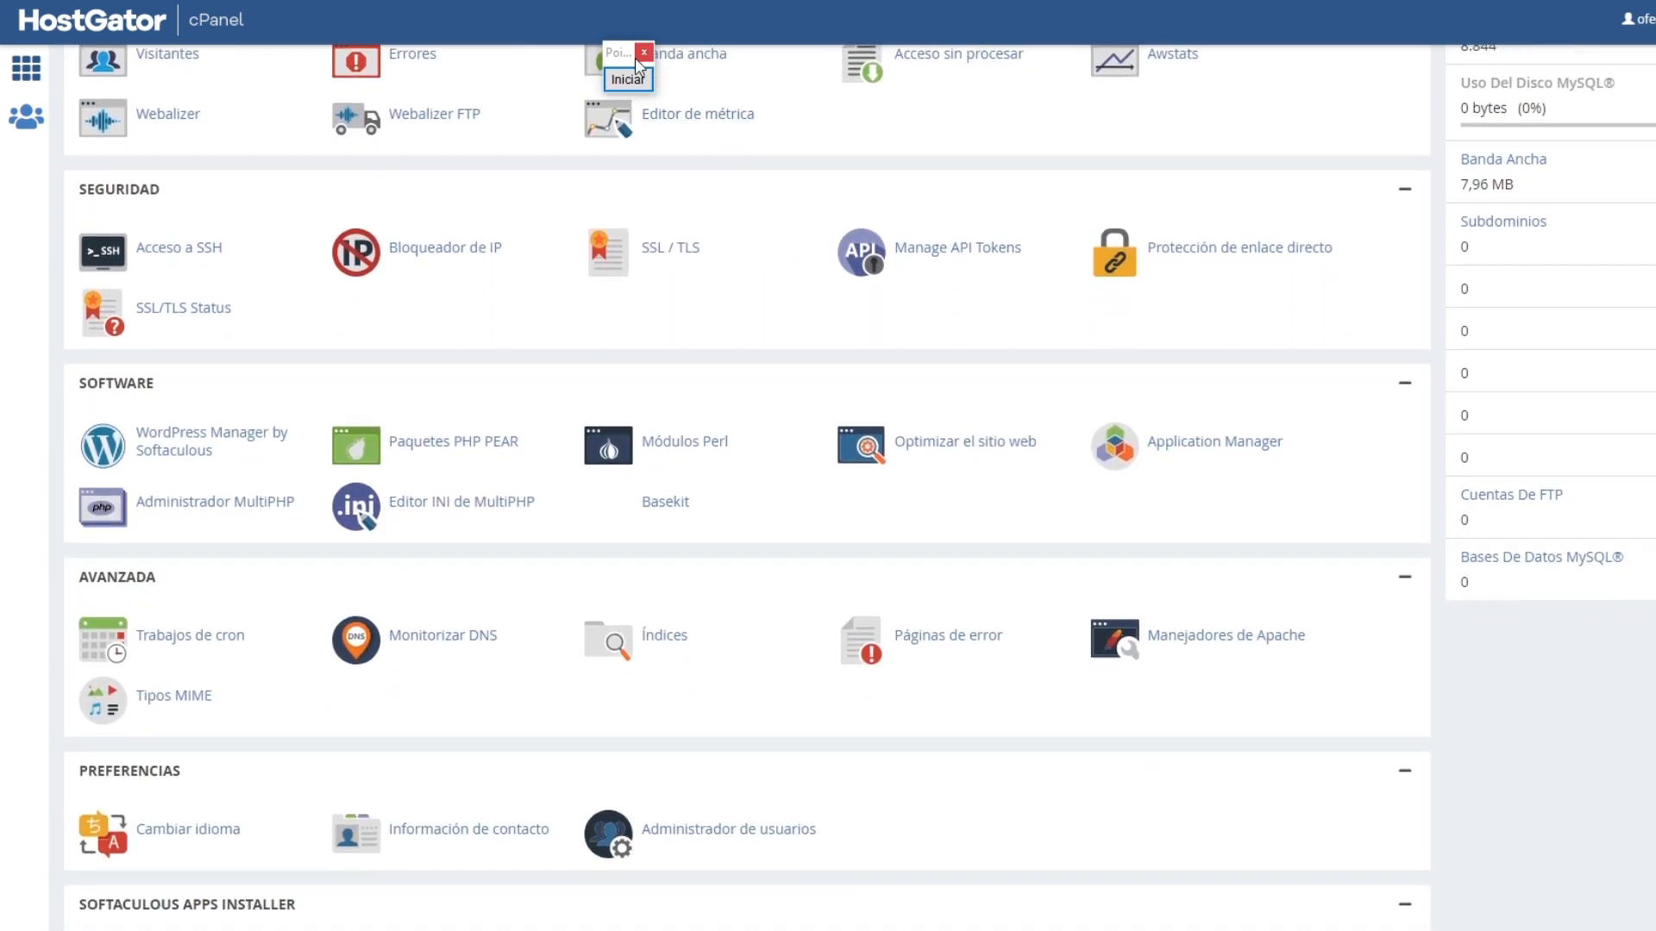
drag(618, 52, 1173, 178)
click(1184, 207)
drag(470, 186, 159, 375)
drag(134, 792, 166, 485)
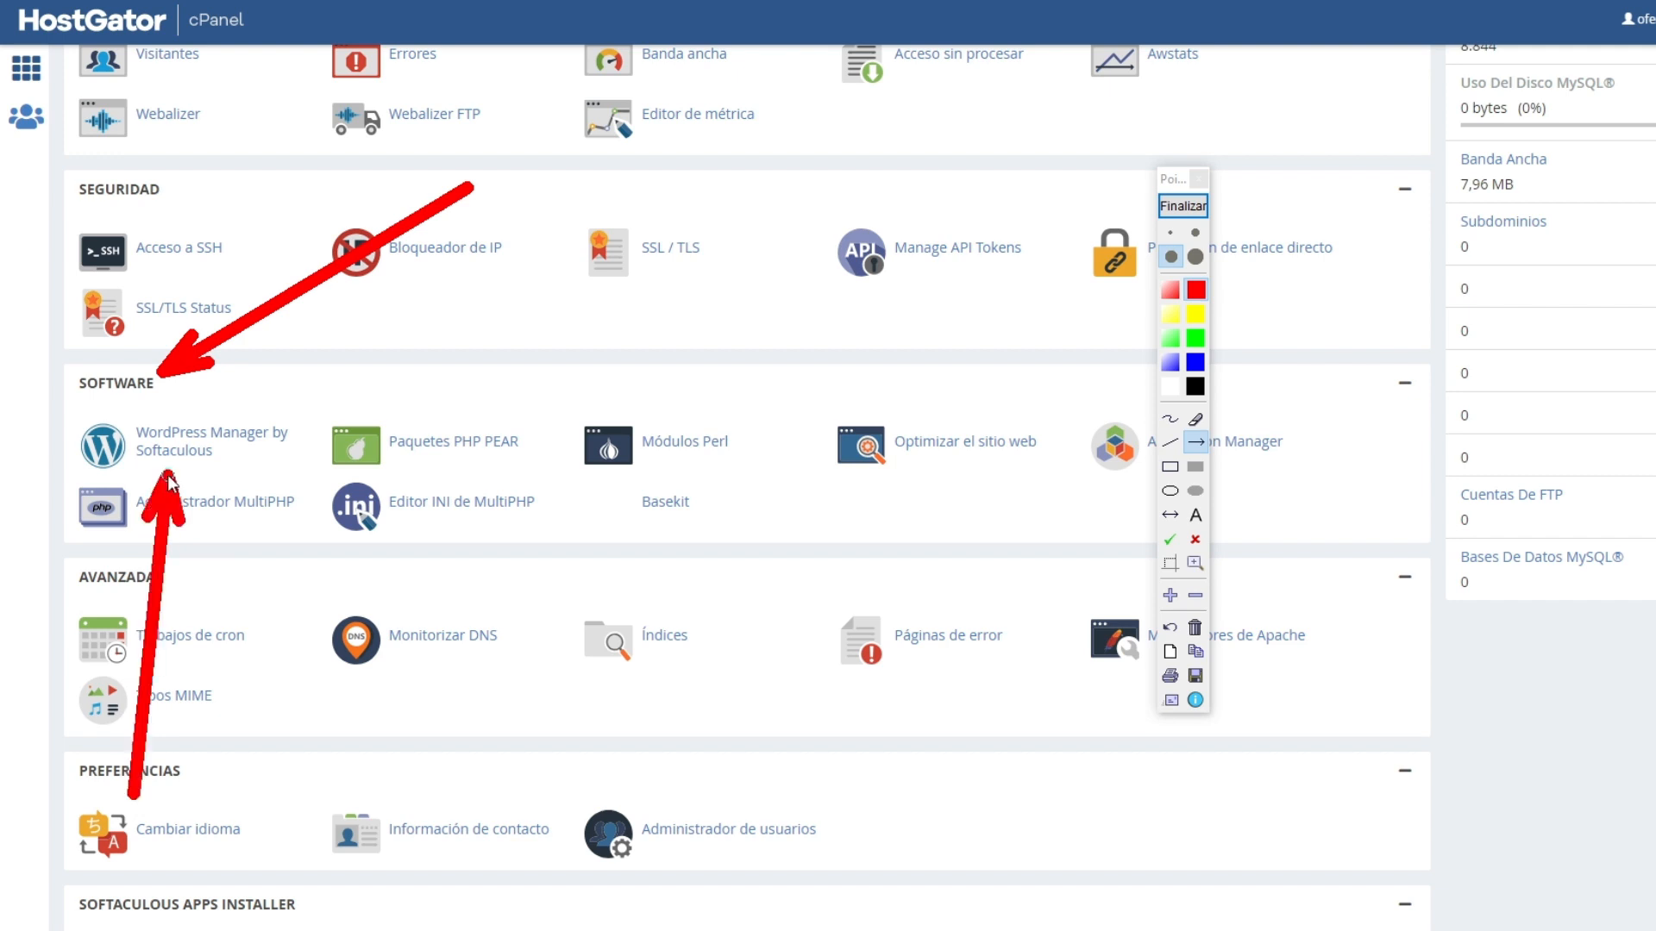
click(1182, 206)
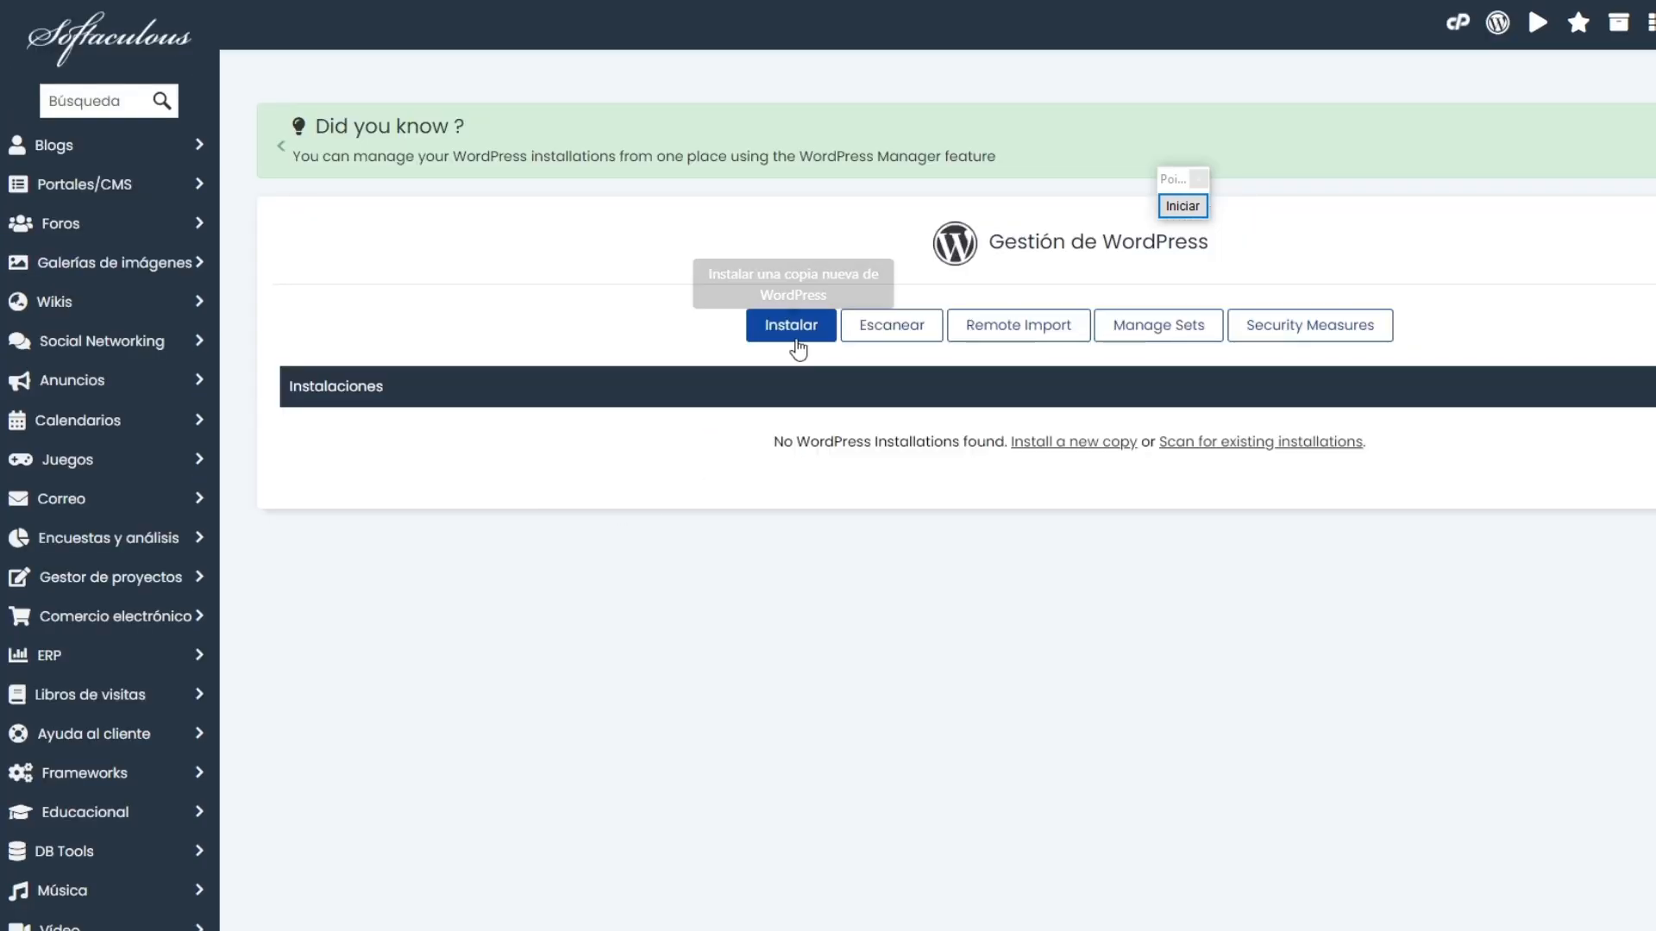
Step: Start a new WordPress installation, and mark the installation form's heading with a red arrow
click(791, 328)
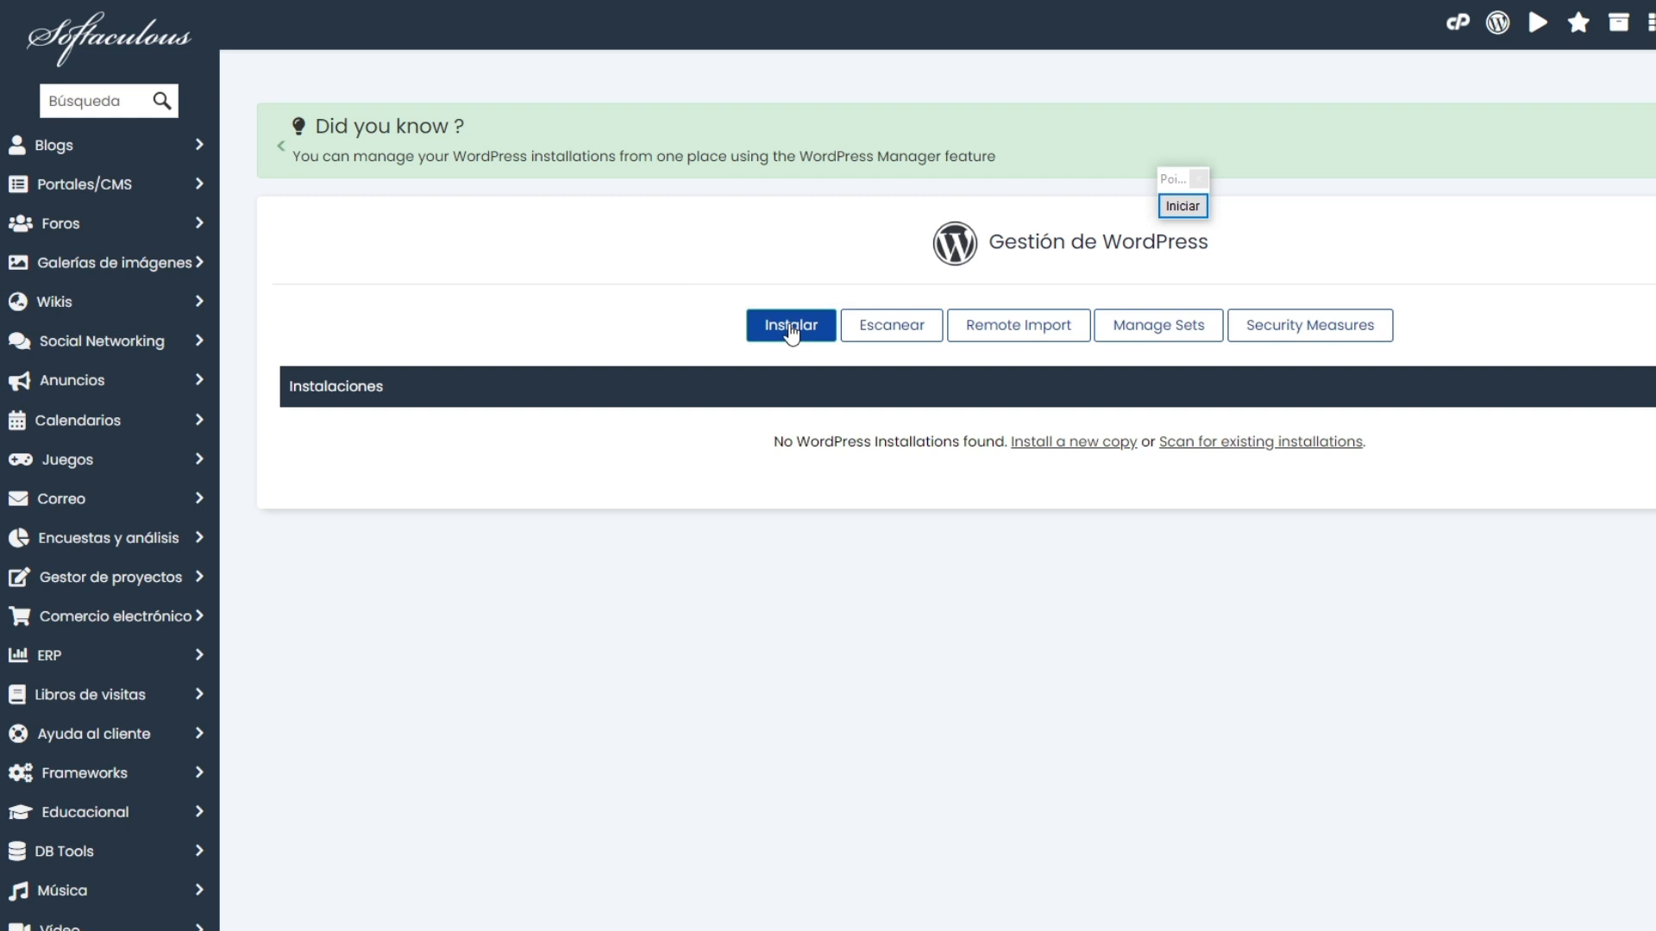
scroll(774, 354, down, 1)
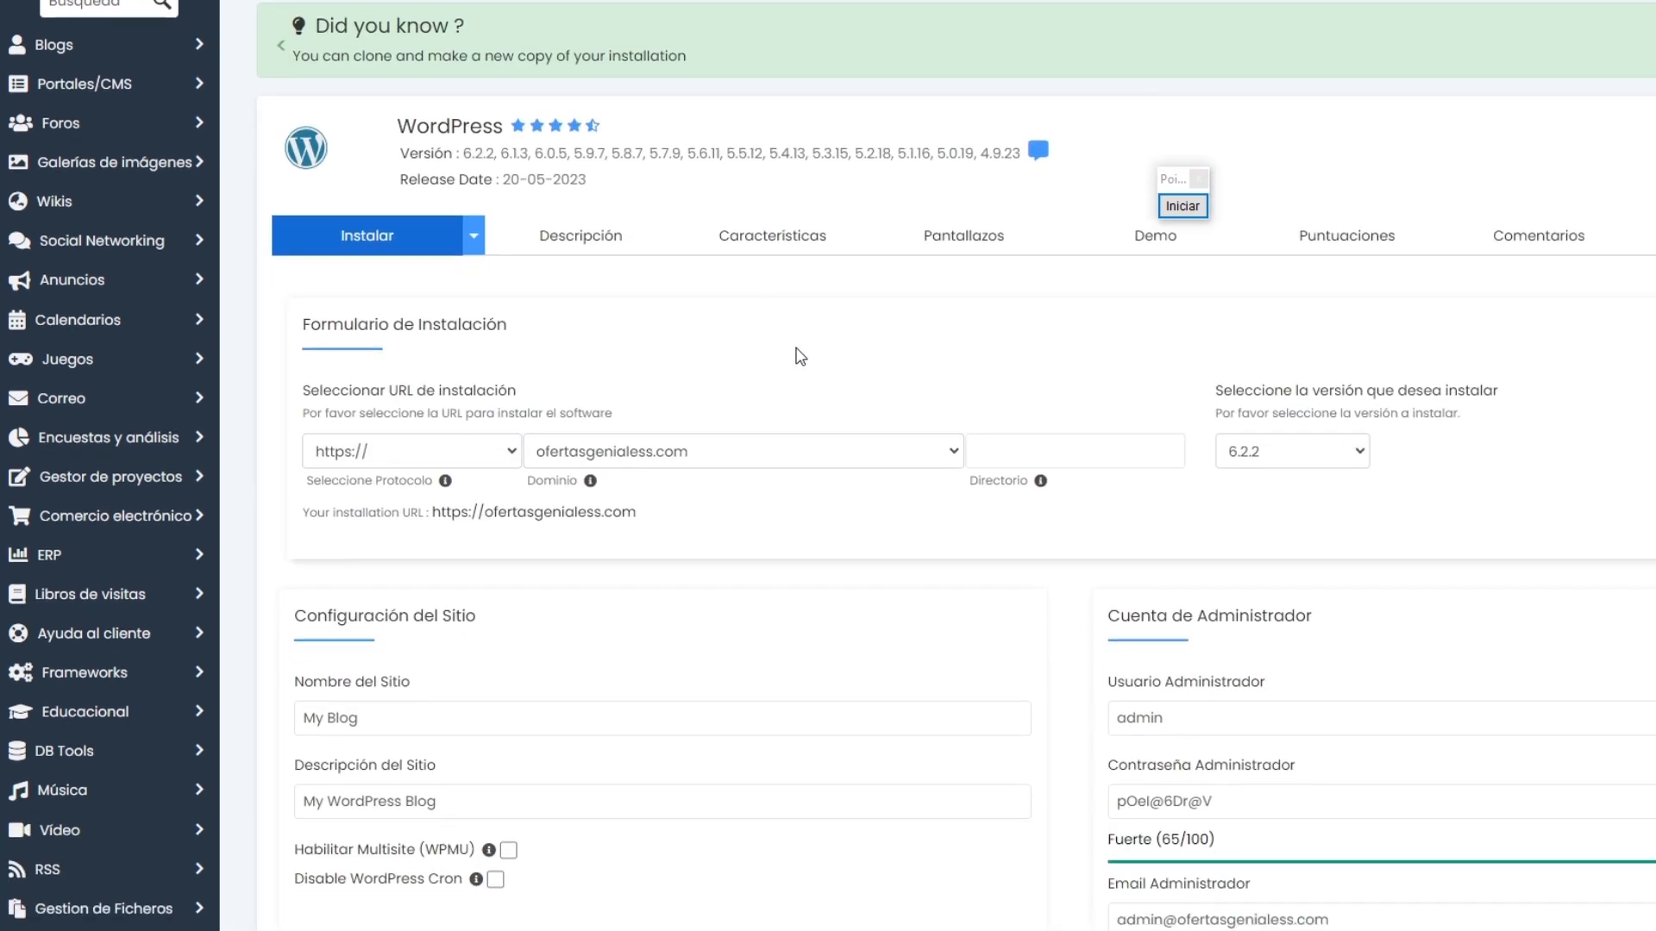
click(1182, 206)
drag(897, 200, 542, 319)
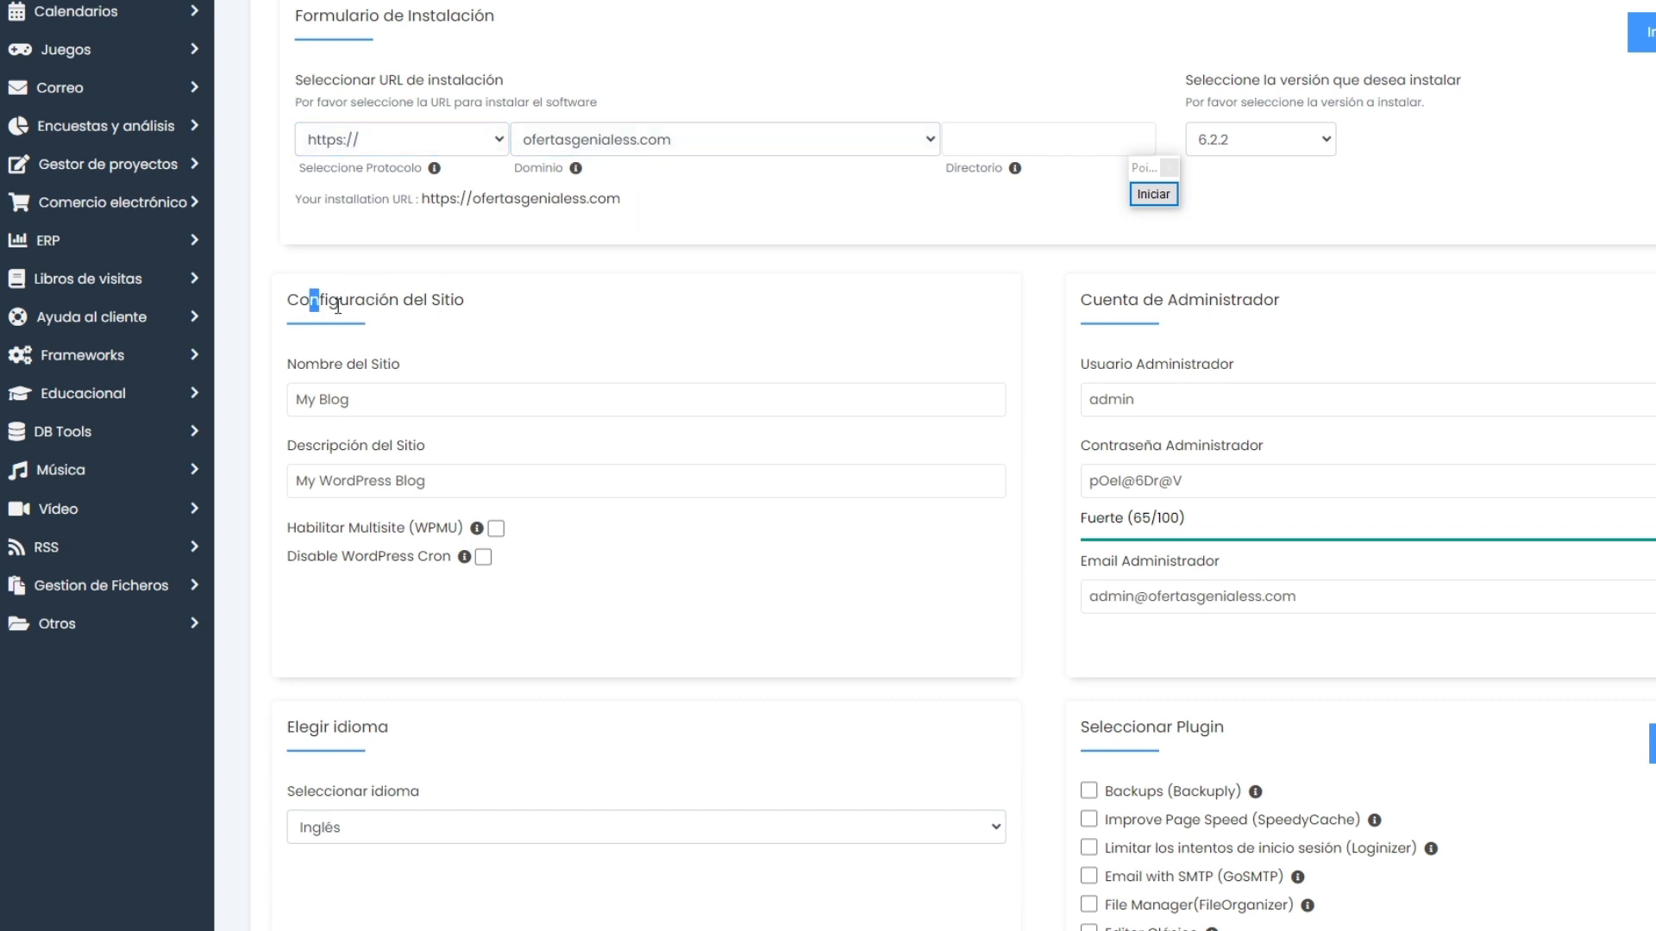
Step: Set the language of the WordPress installation to Español
drag(337, 306, 528, 314)
click(608, 318)
scroll(607, 322, down, 1)
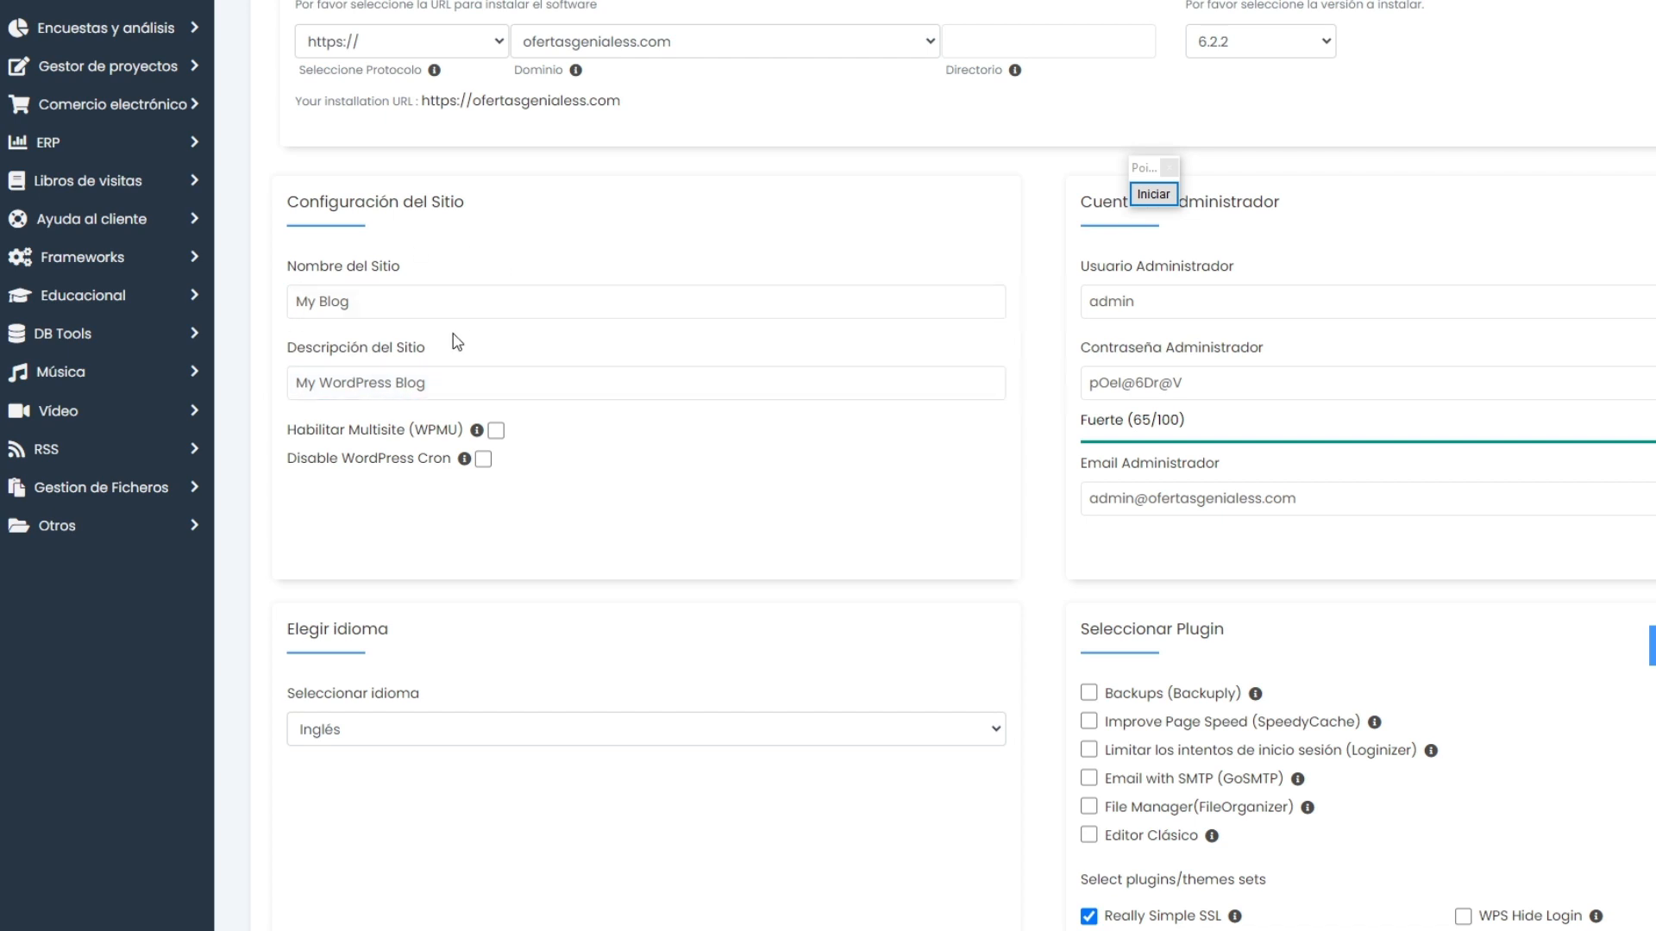
scroll(457, 342, down, 2)
click(369, 545)
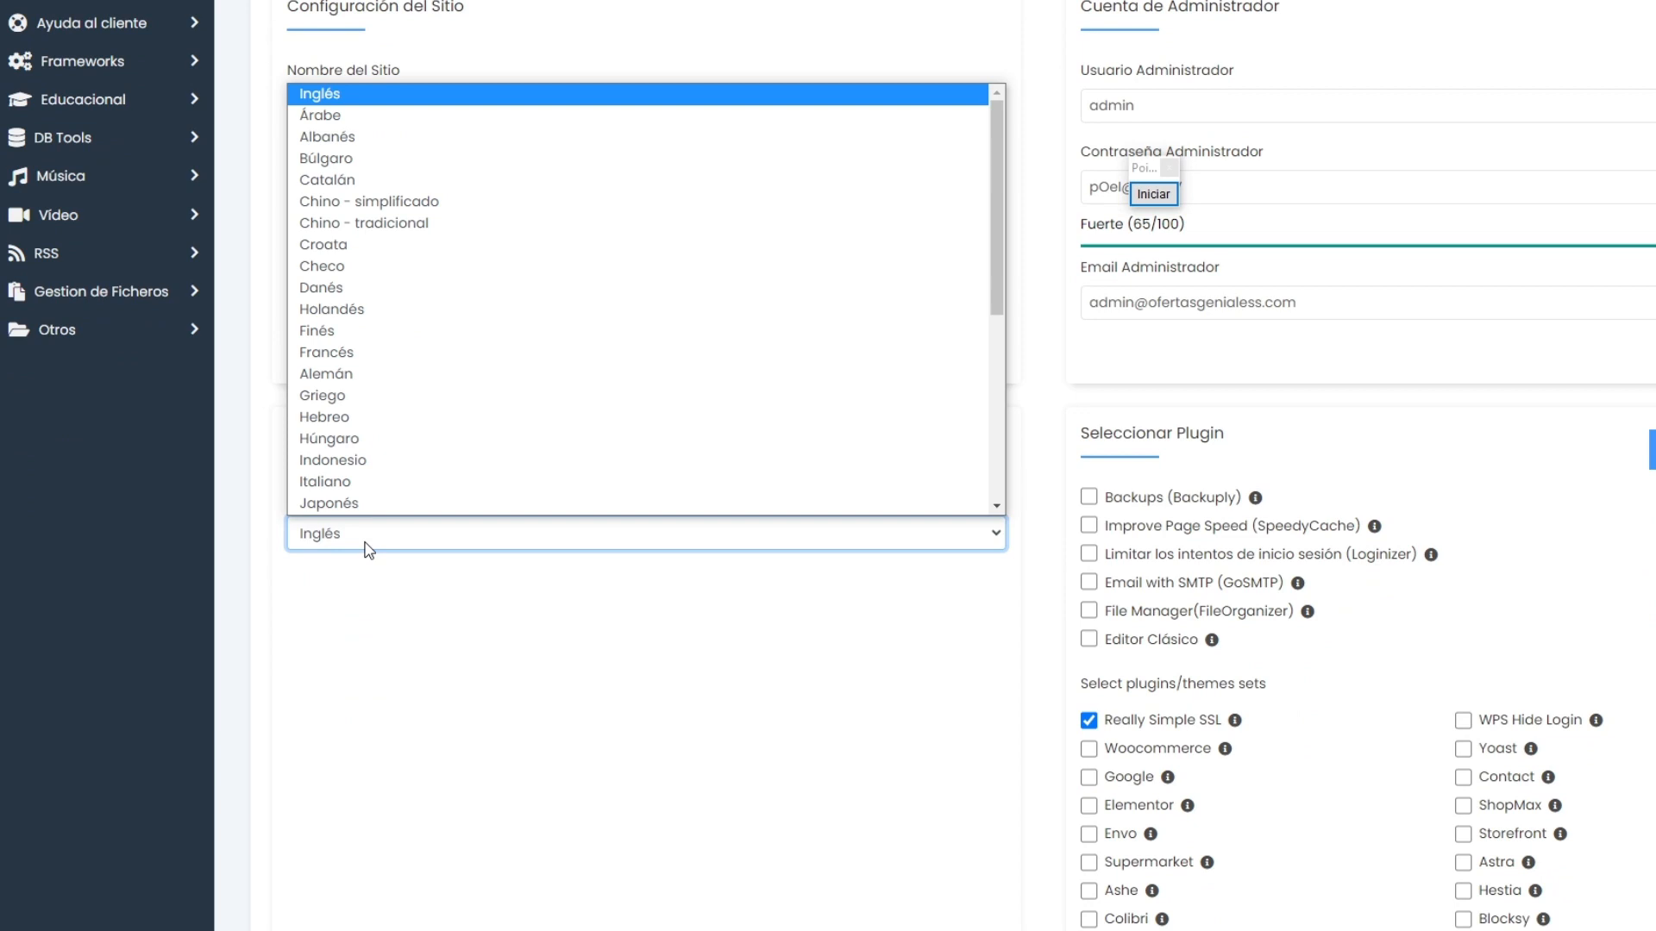
key(e)
key(e)
key(e)
key(e)
click(363, 505)
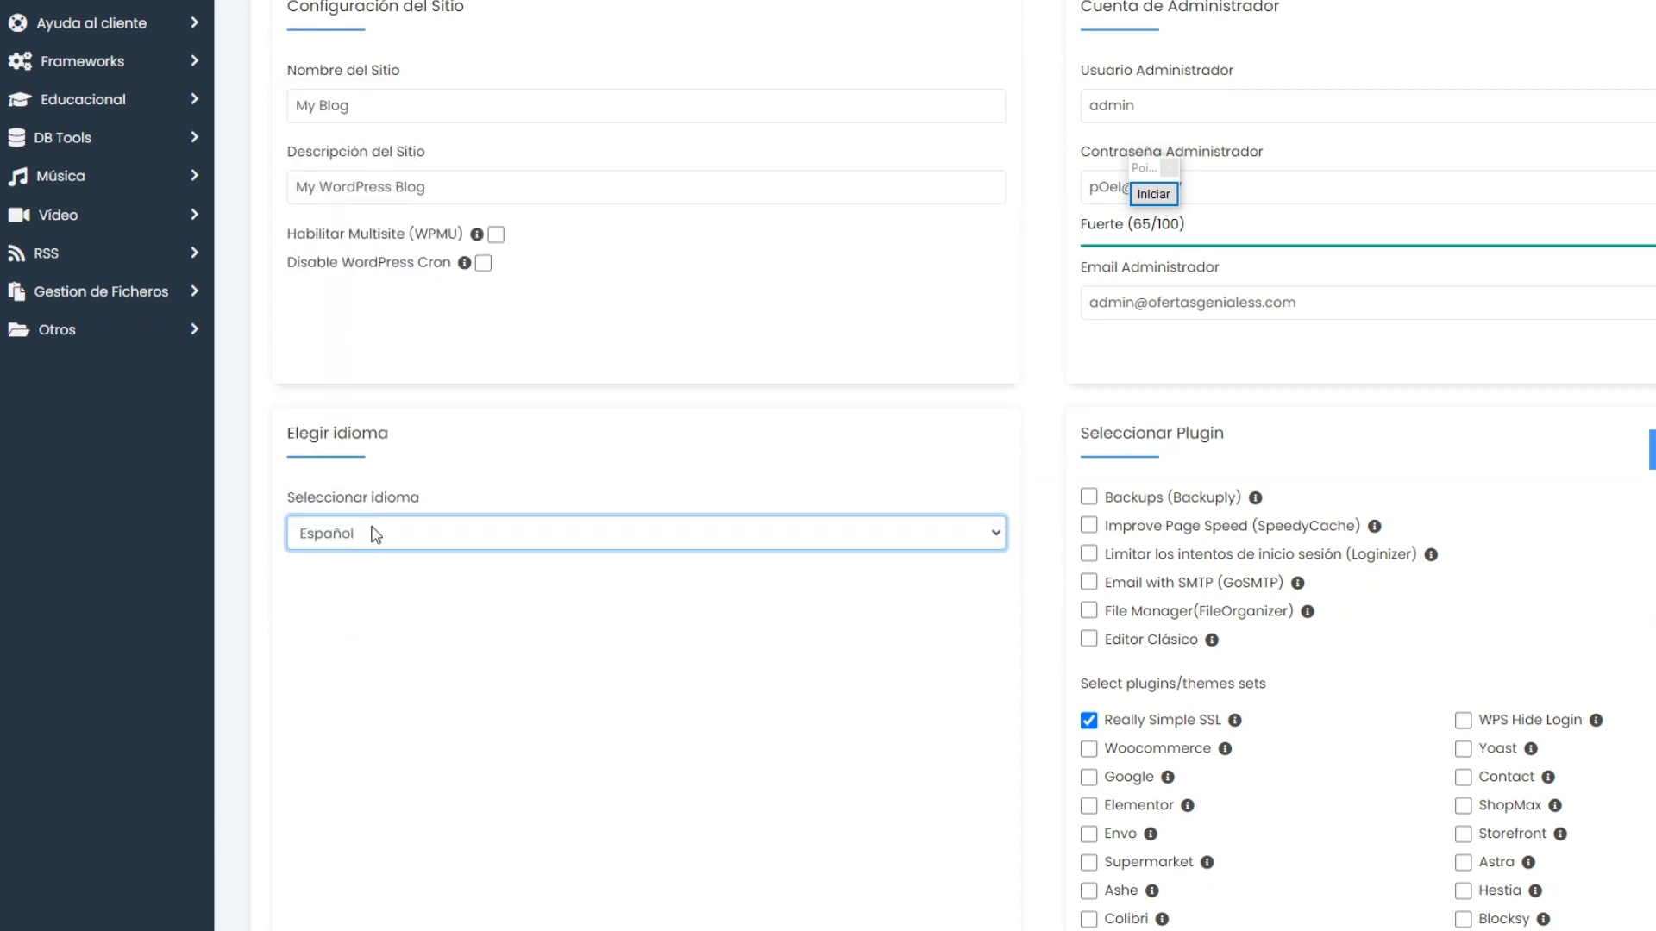
Step: Mark the Cuenta de Administrador section with a red arrow, and end the annotation
scroll(614, 712, down, 3)
scroll(642, 651, up, 5)
mouse_move(1147, 167)
mouse_down()
mouse_move(646, 106)
mouse_move(956, 189)
mouse_up()
click(551, 132)
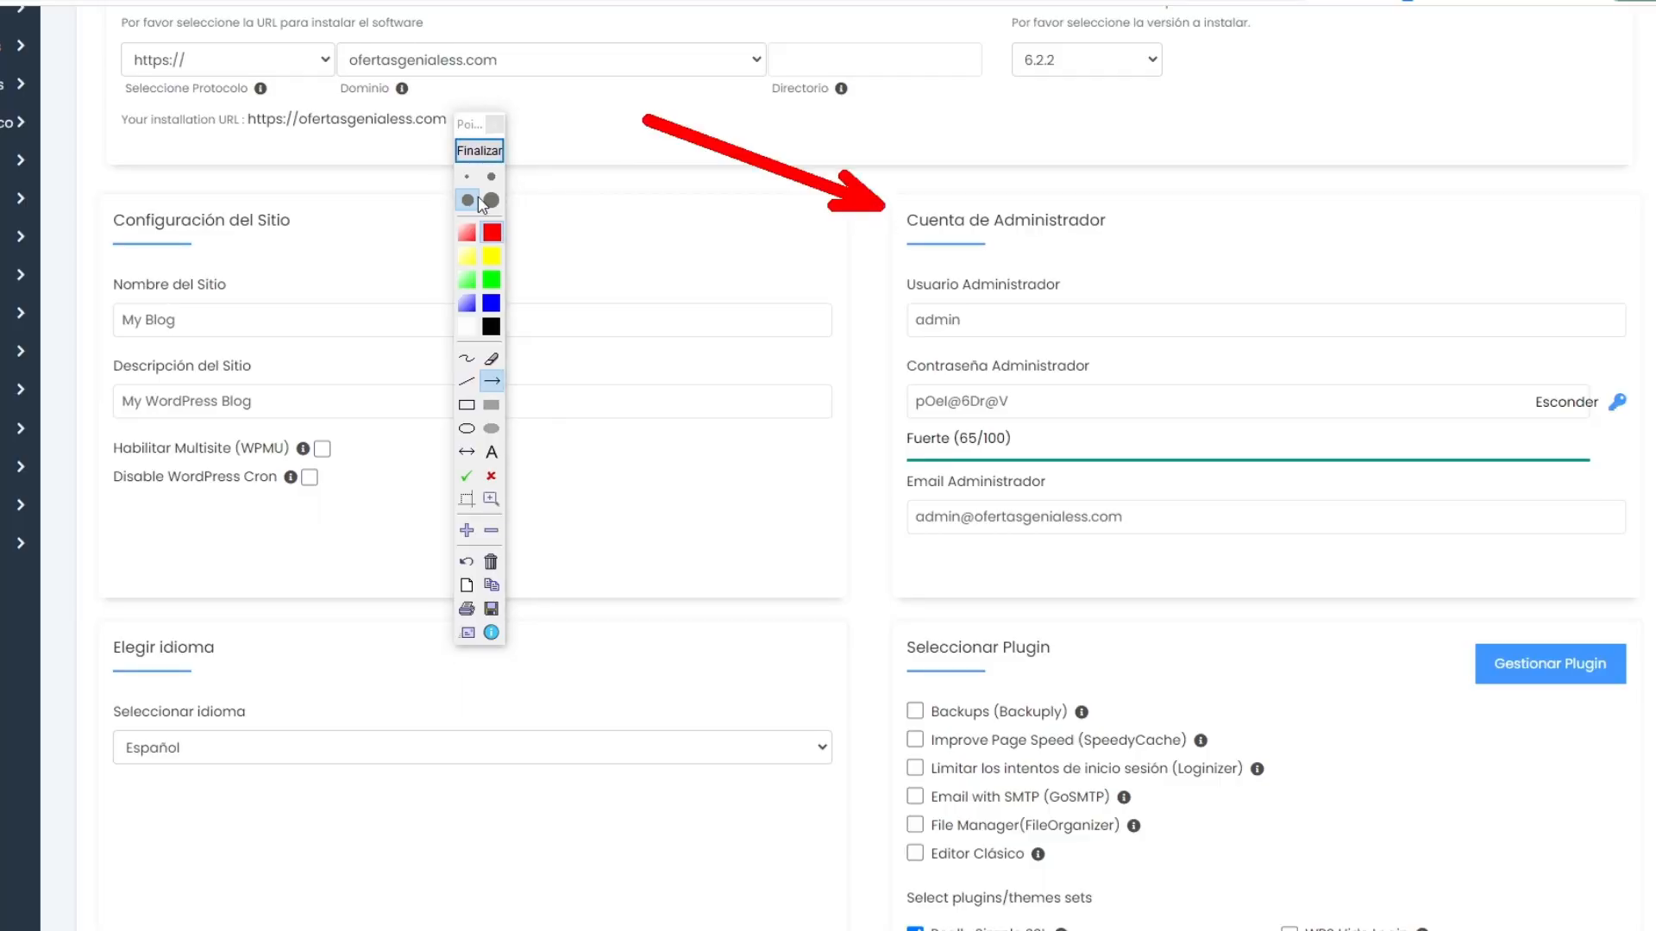
click(467, 152)
Step: Review the administrator account, plugin and theme options, and install WordPress on ofertasgenialess.com
click(966, 316)
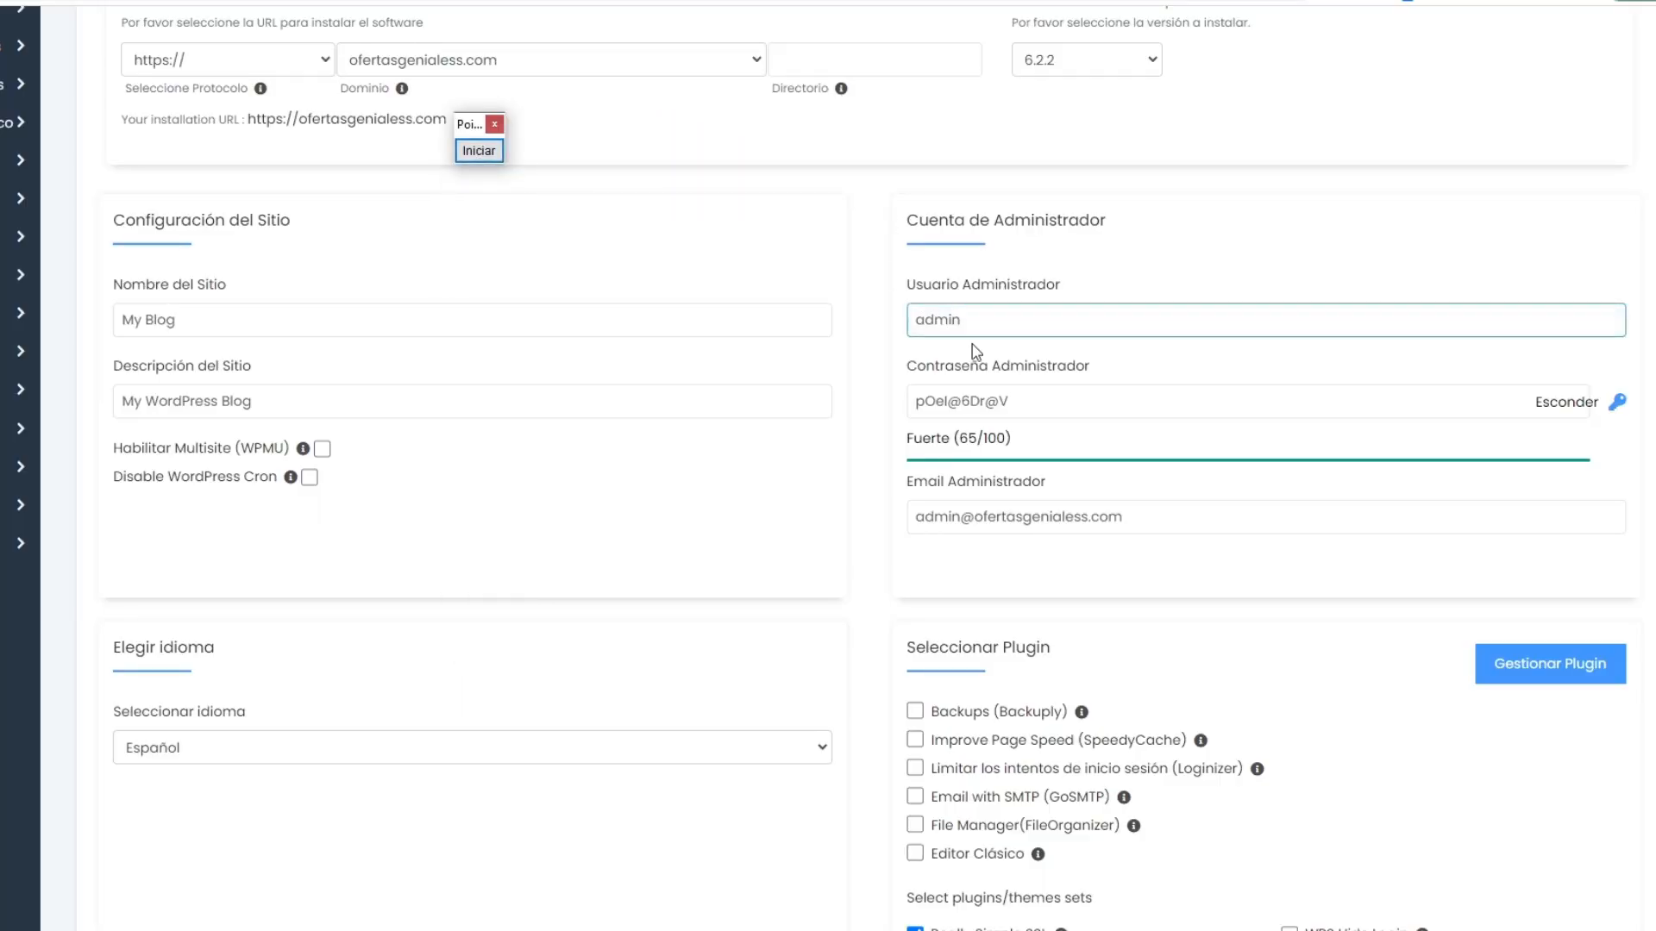
click(967, 387)
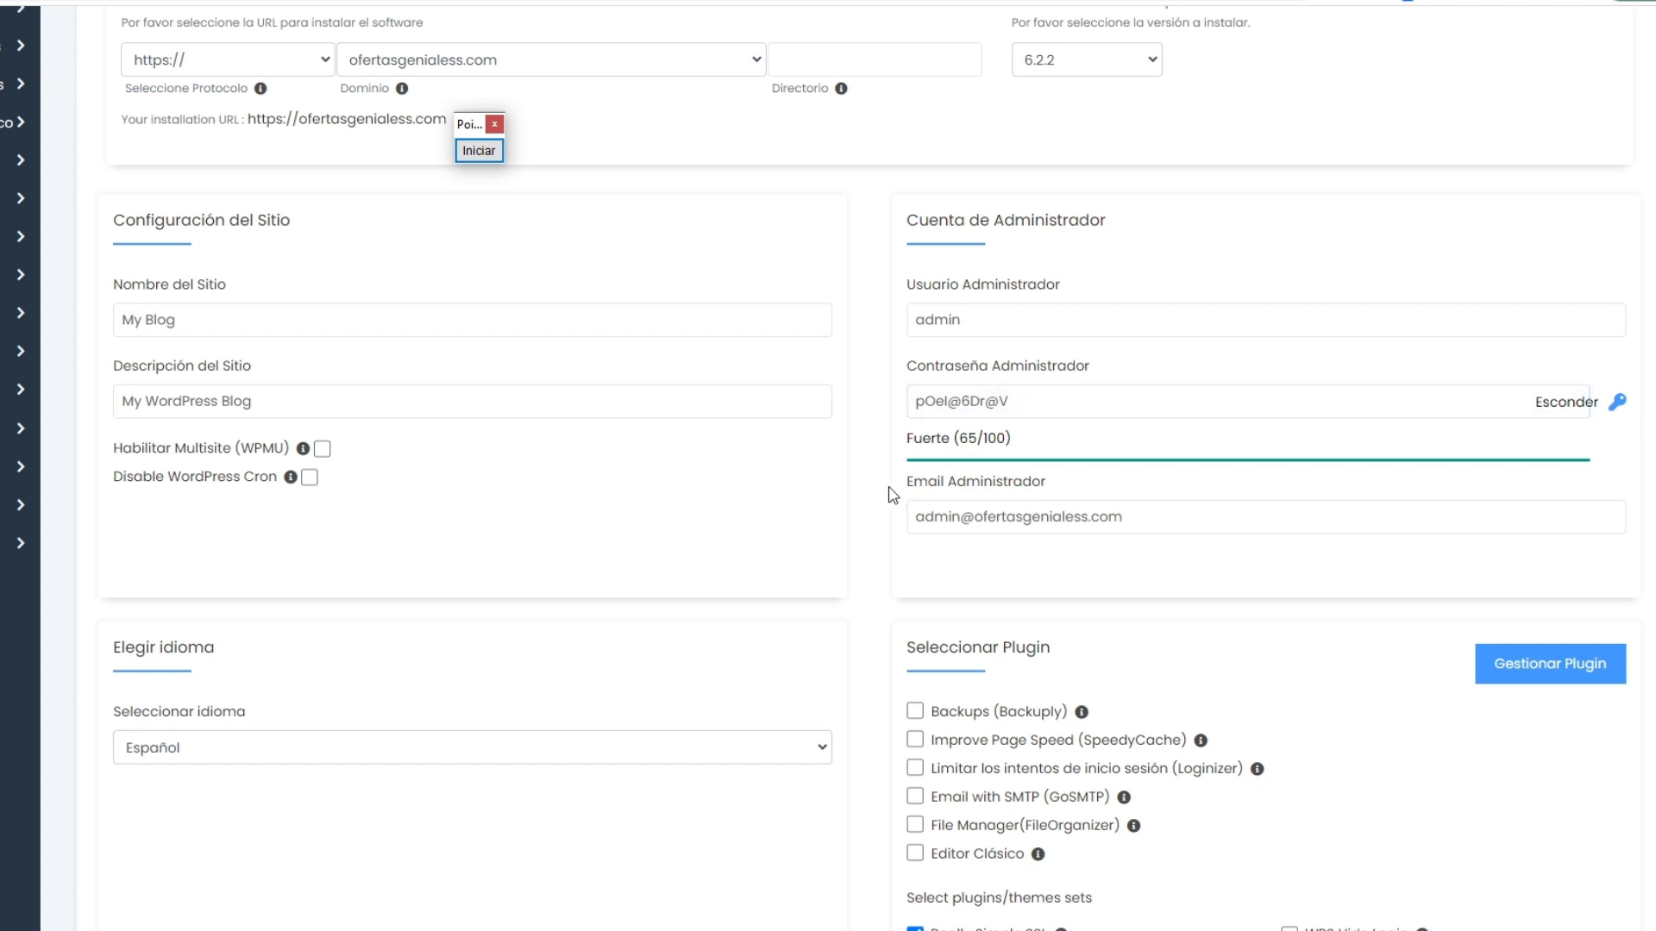
click(926, 500)
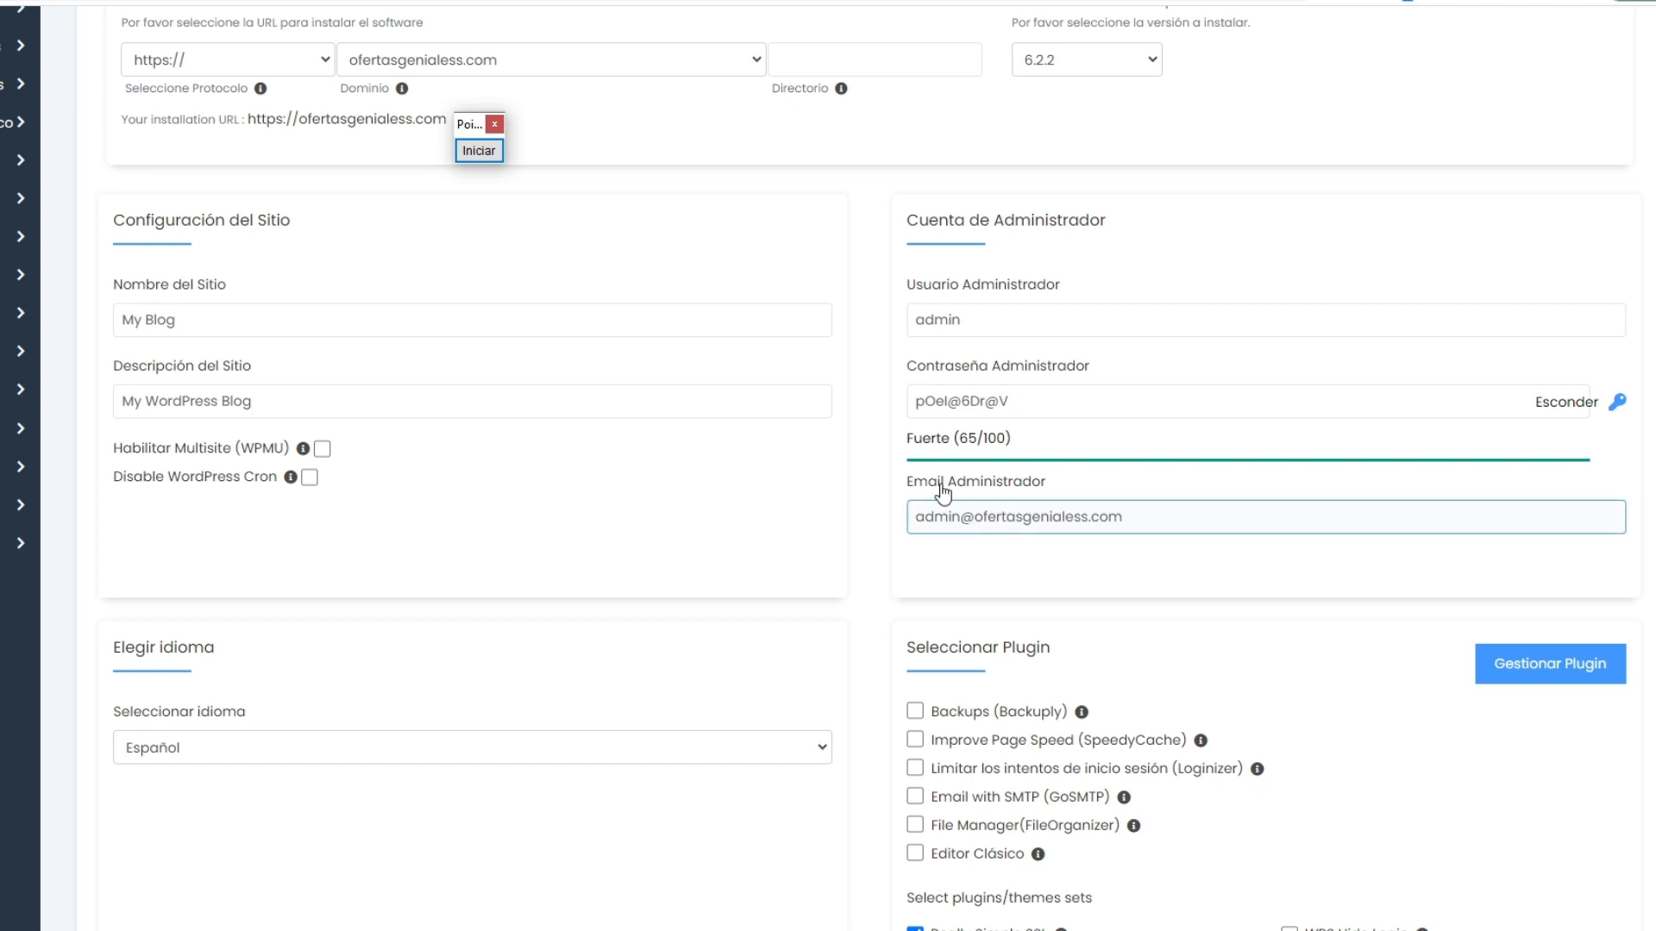
scroll(1088, 440, down, 3)
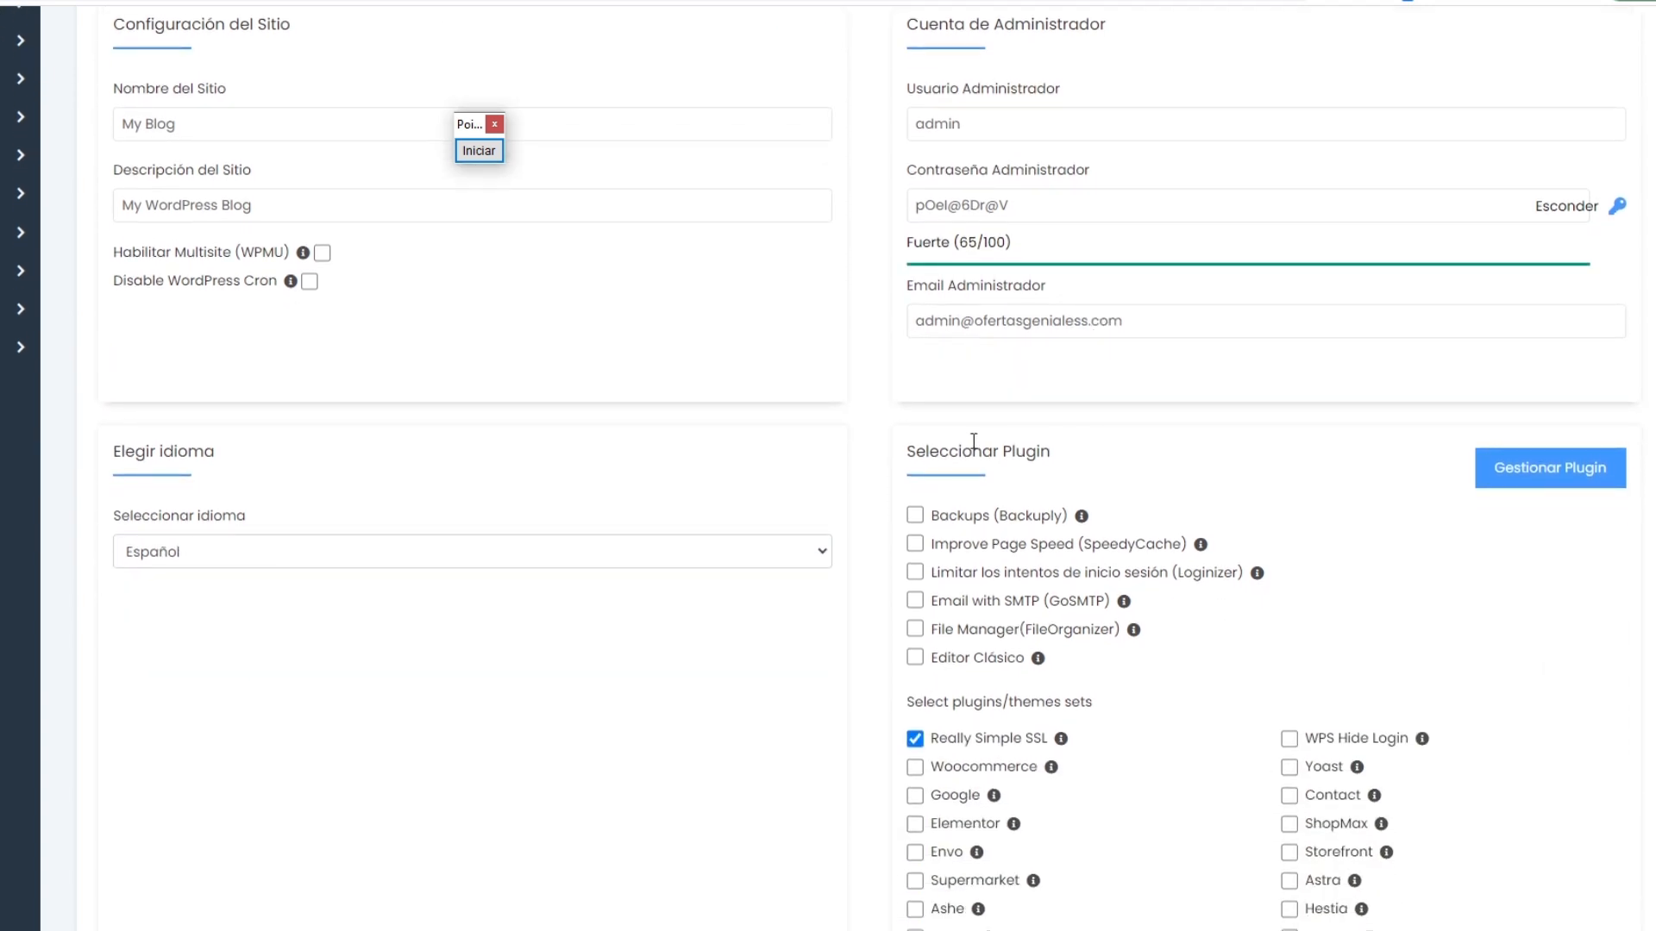
scroll(1065, 466, down, 2)
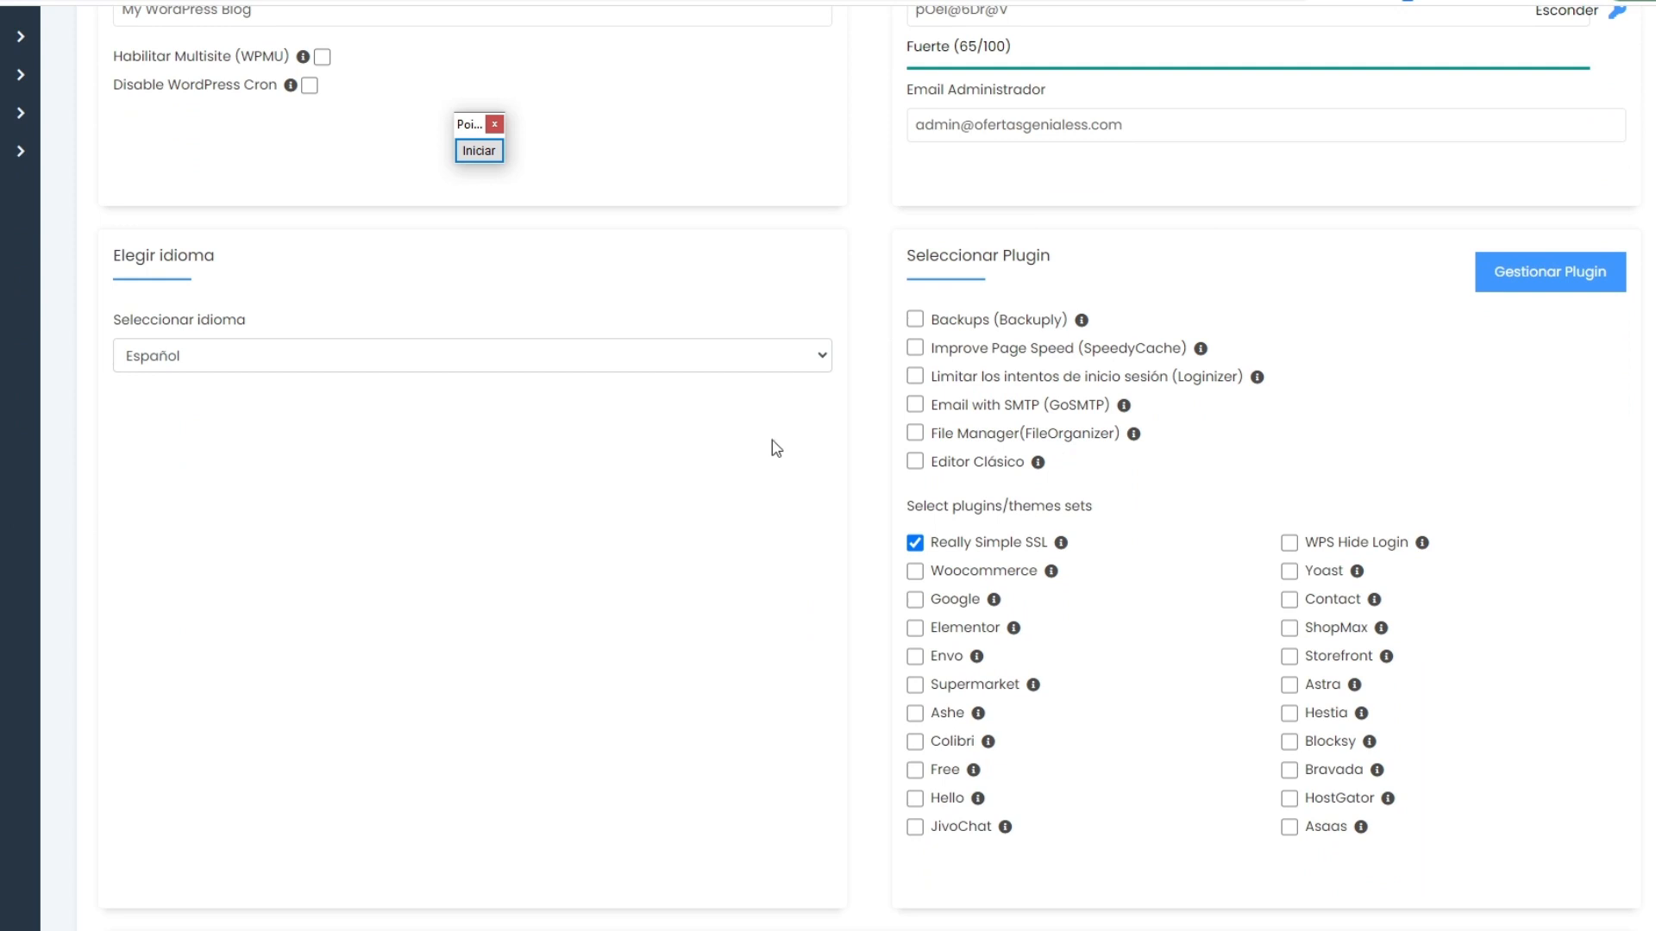
scroll(772, 440, down, 15)
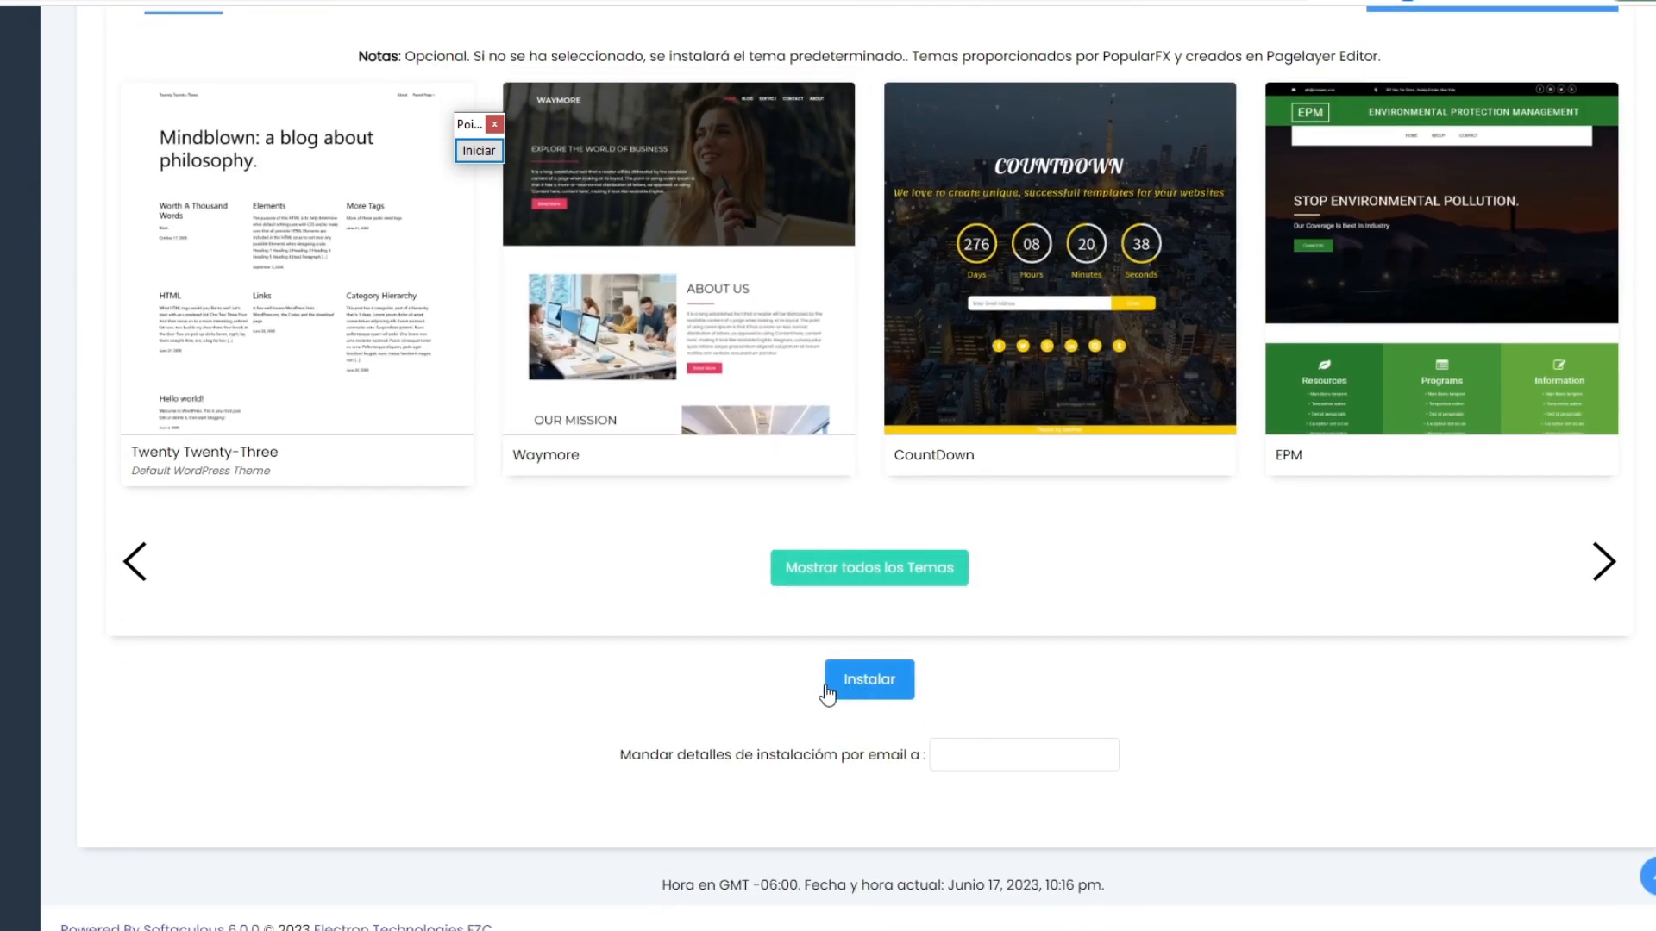
click(891, 691)
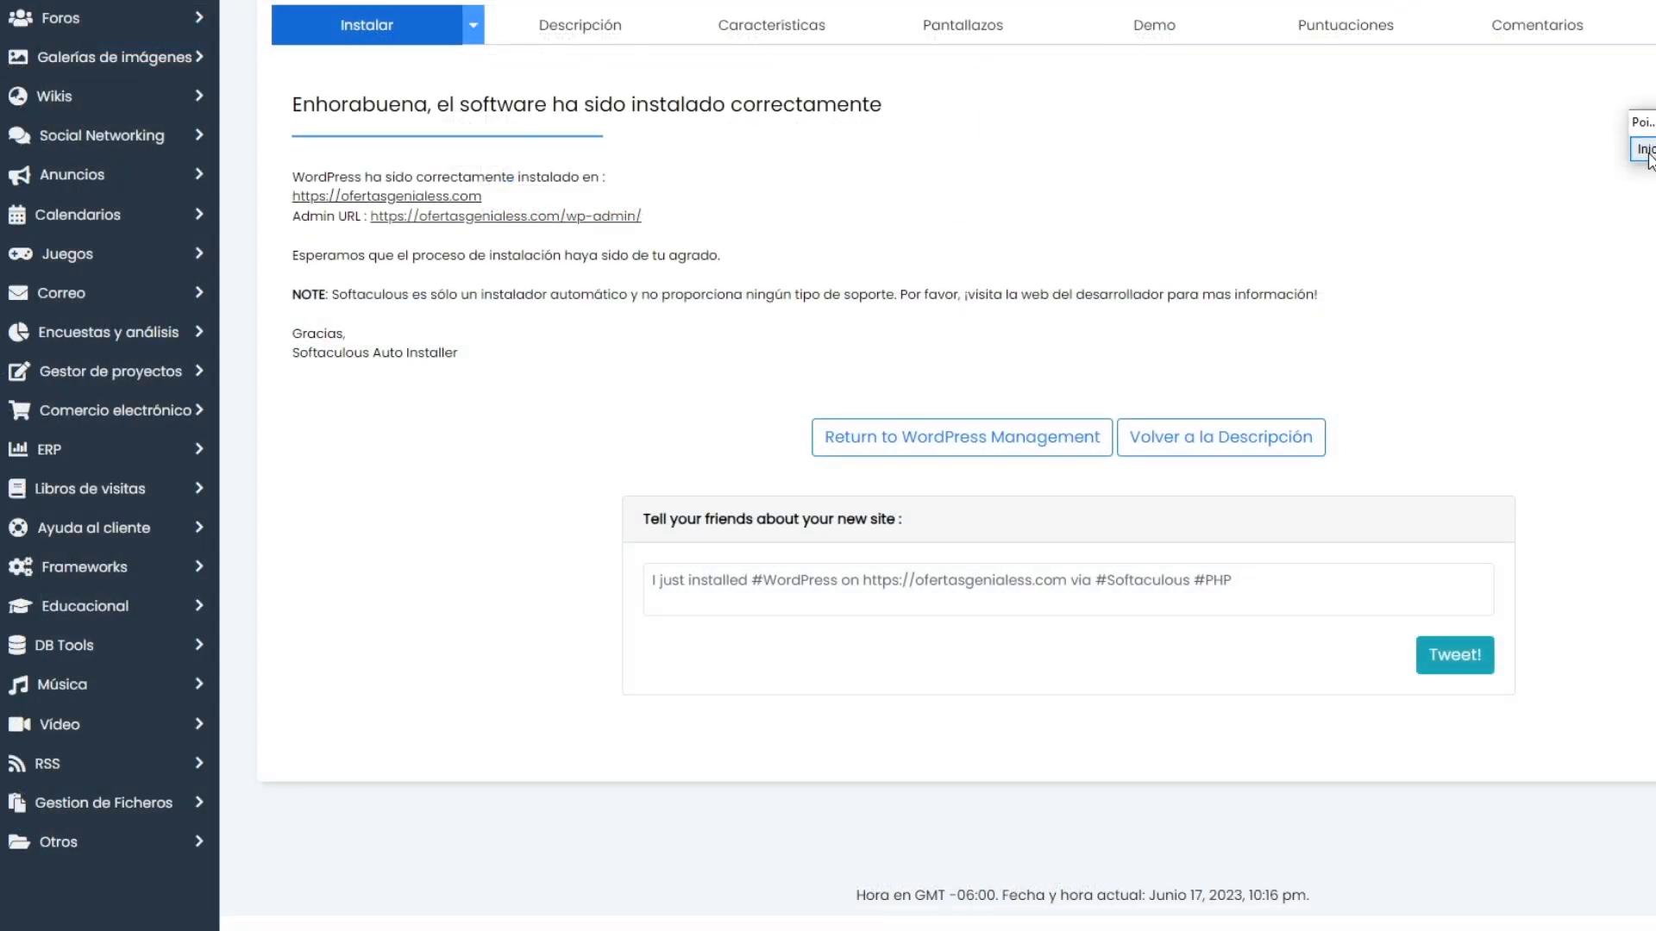
Step: Mark the new site's Admin URL with a red arrow, and open its wp-admin address
click(1642, 148)
drag(357, 548, 449, 242)
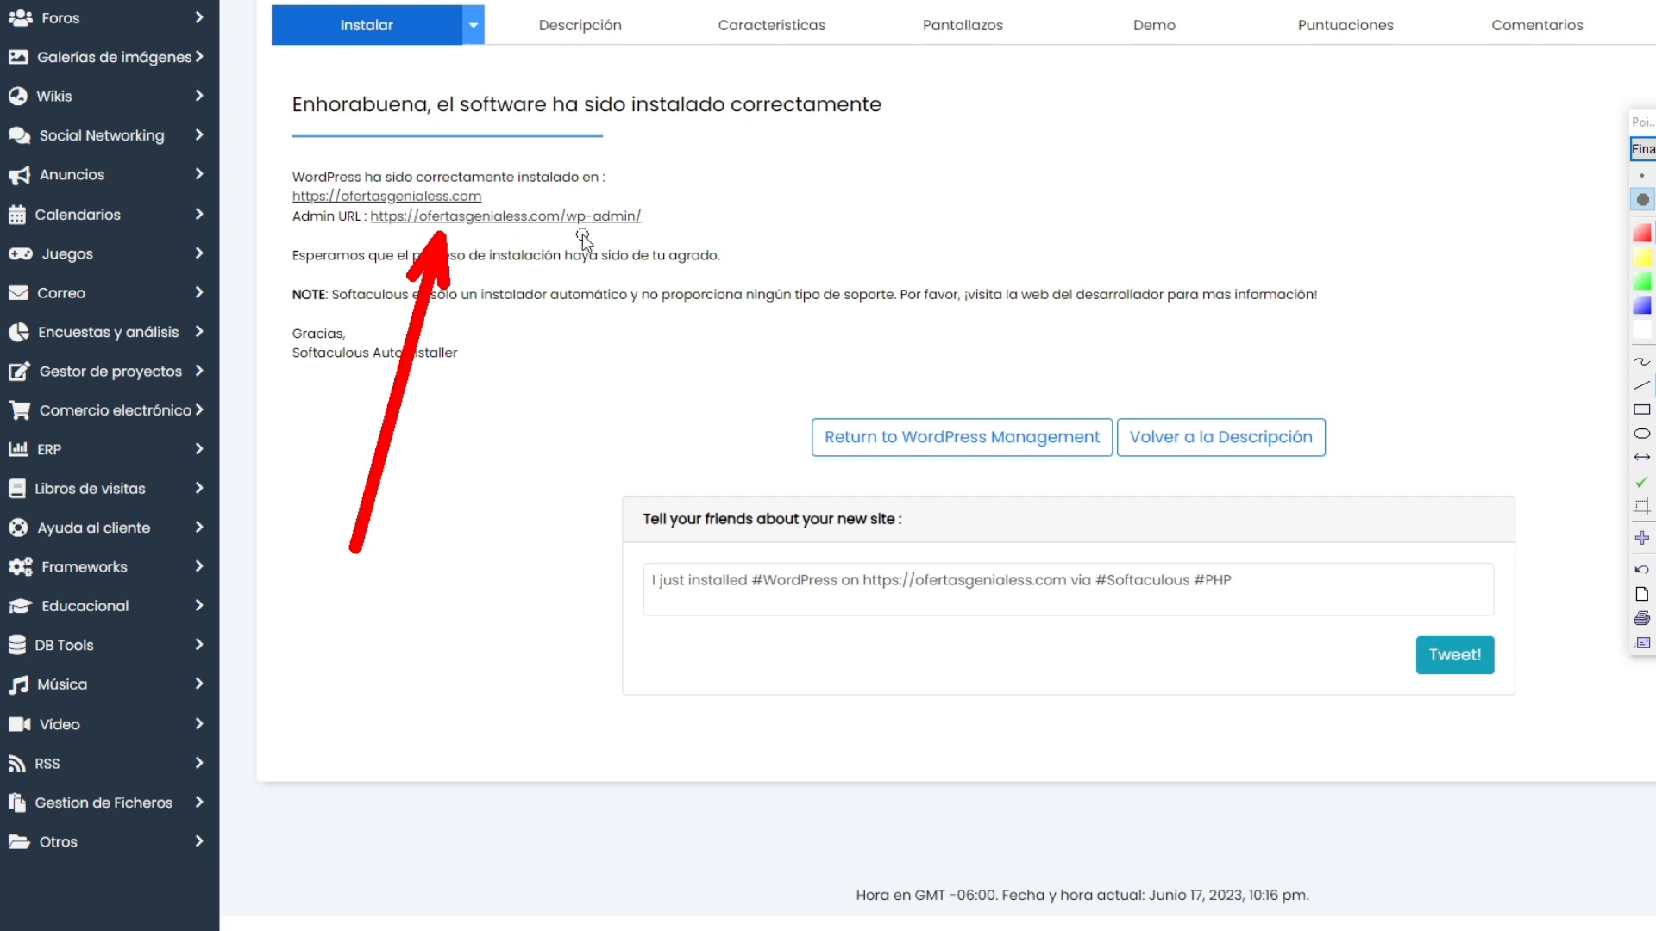
click(1643, 148)
click(599, 226)
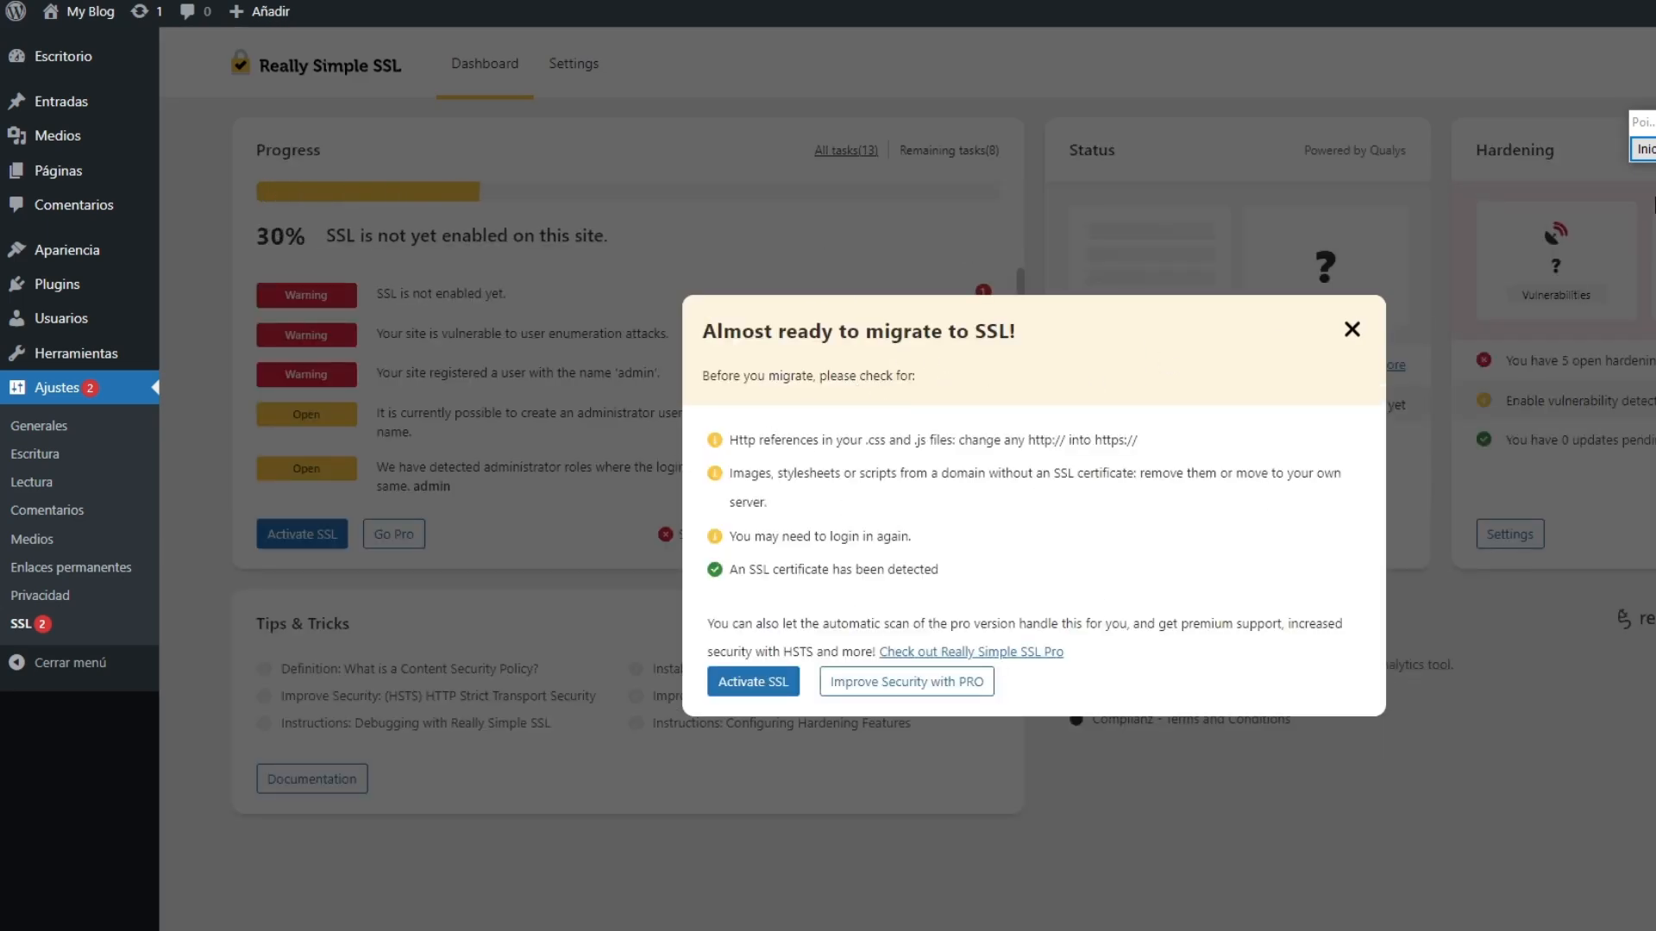
Step: Mark the Activate SSL button with a red arrow, activate SSL for the site, and close the email notification dialog
click(1645, 149)
drag(46, 461, 700, 681)
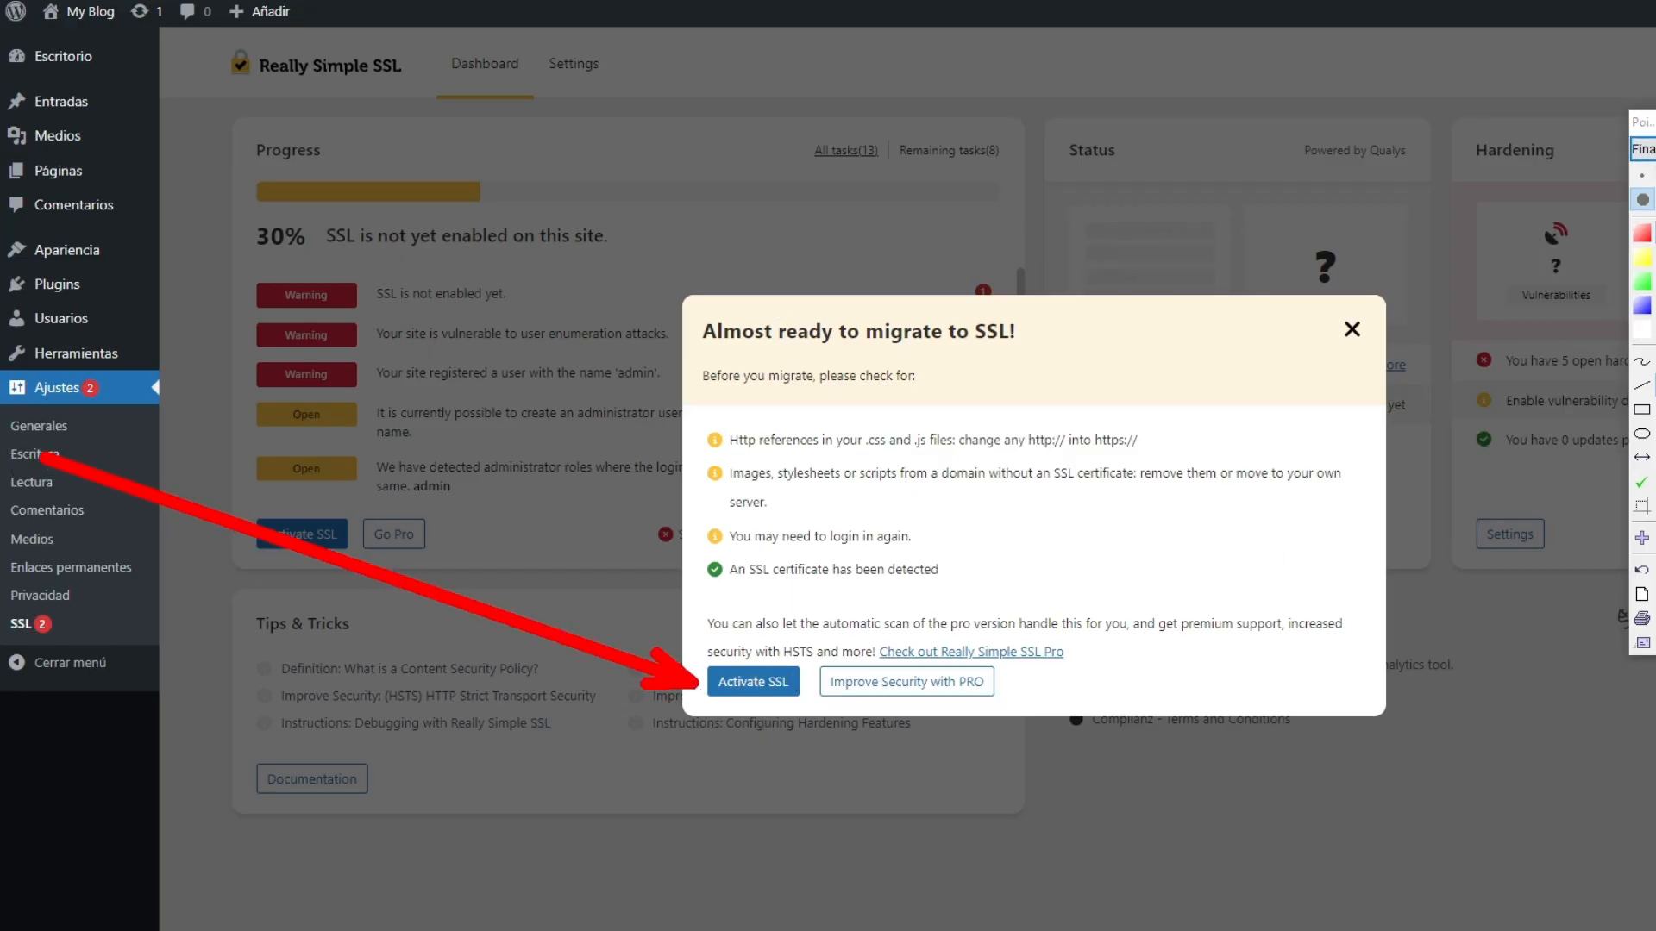
key(Escape)
click(754, 683)
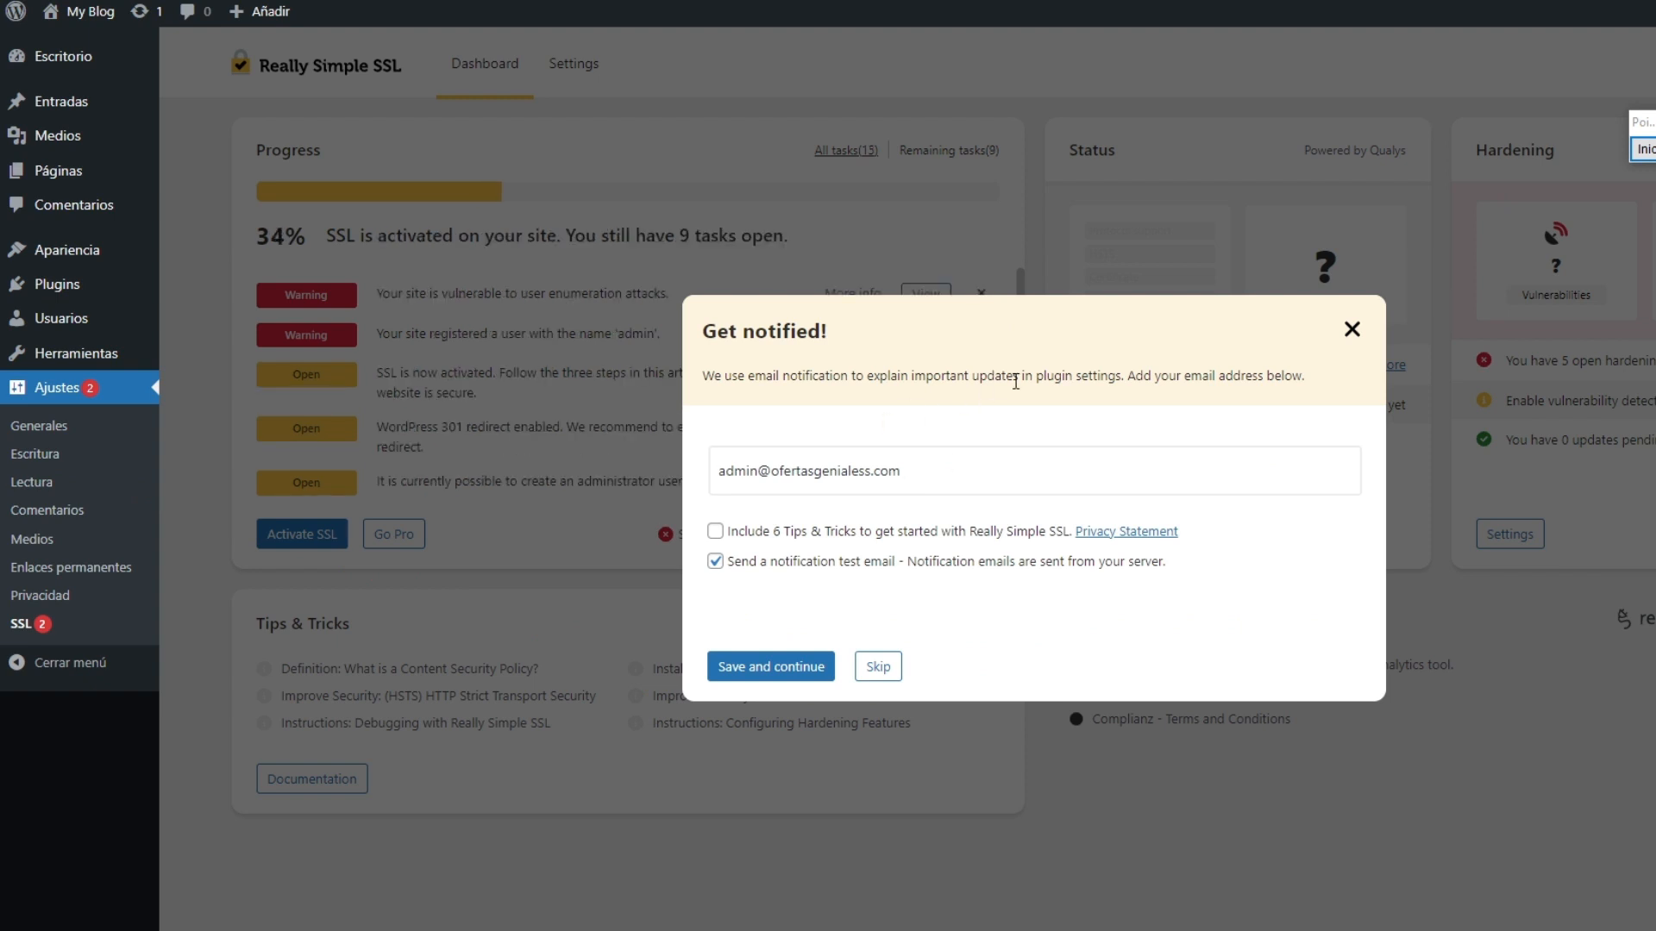
click(1352, 330)
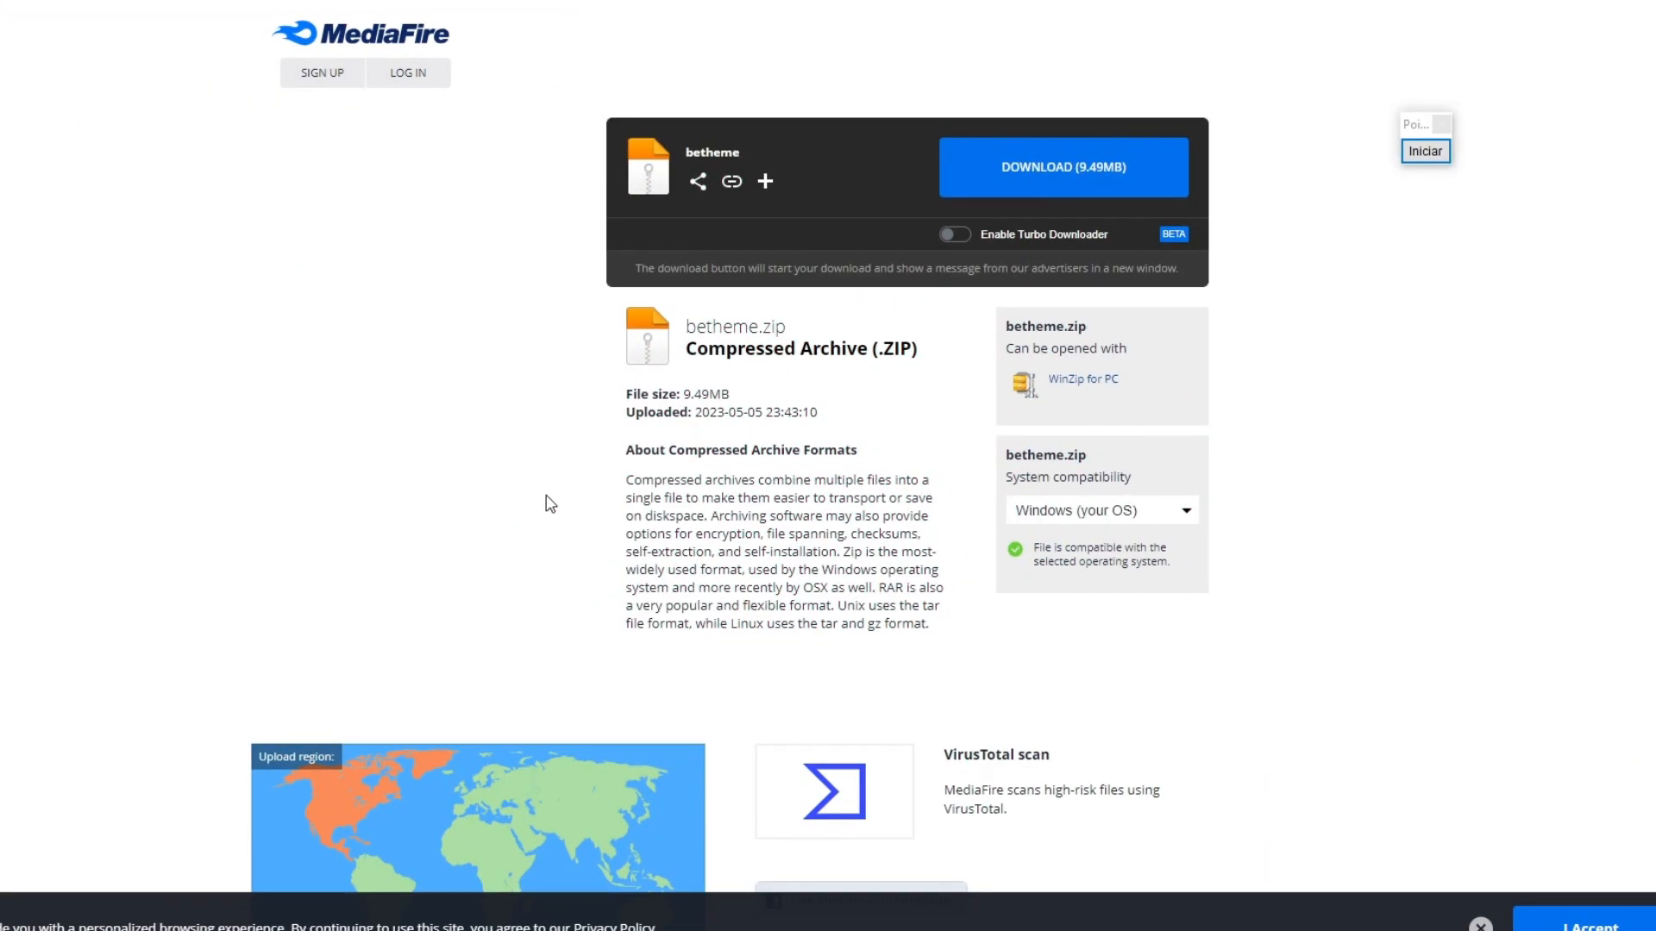
Step: Mark the MediaFire SIGN UP and DOWNLOAD (9.49MB) buttons with red arrows, and end the annotation
click(1419, 153)
drag(88, 504, 301, 113)
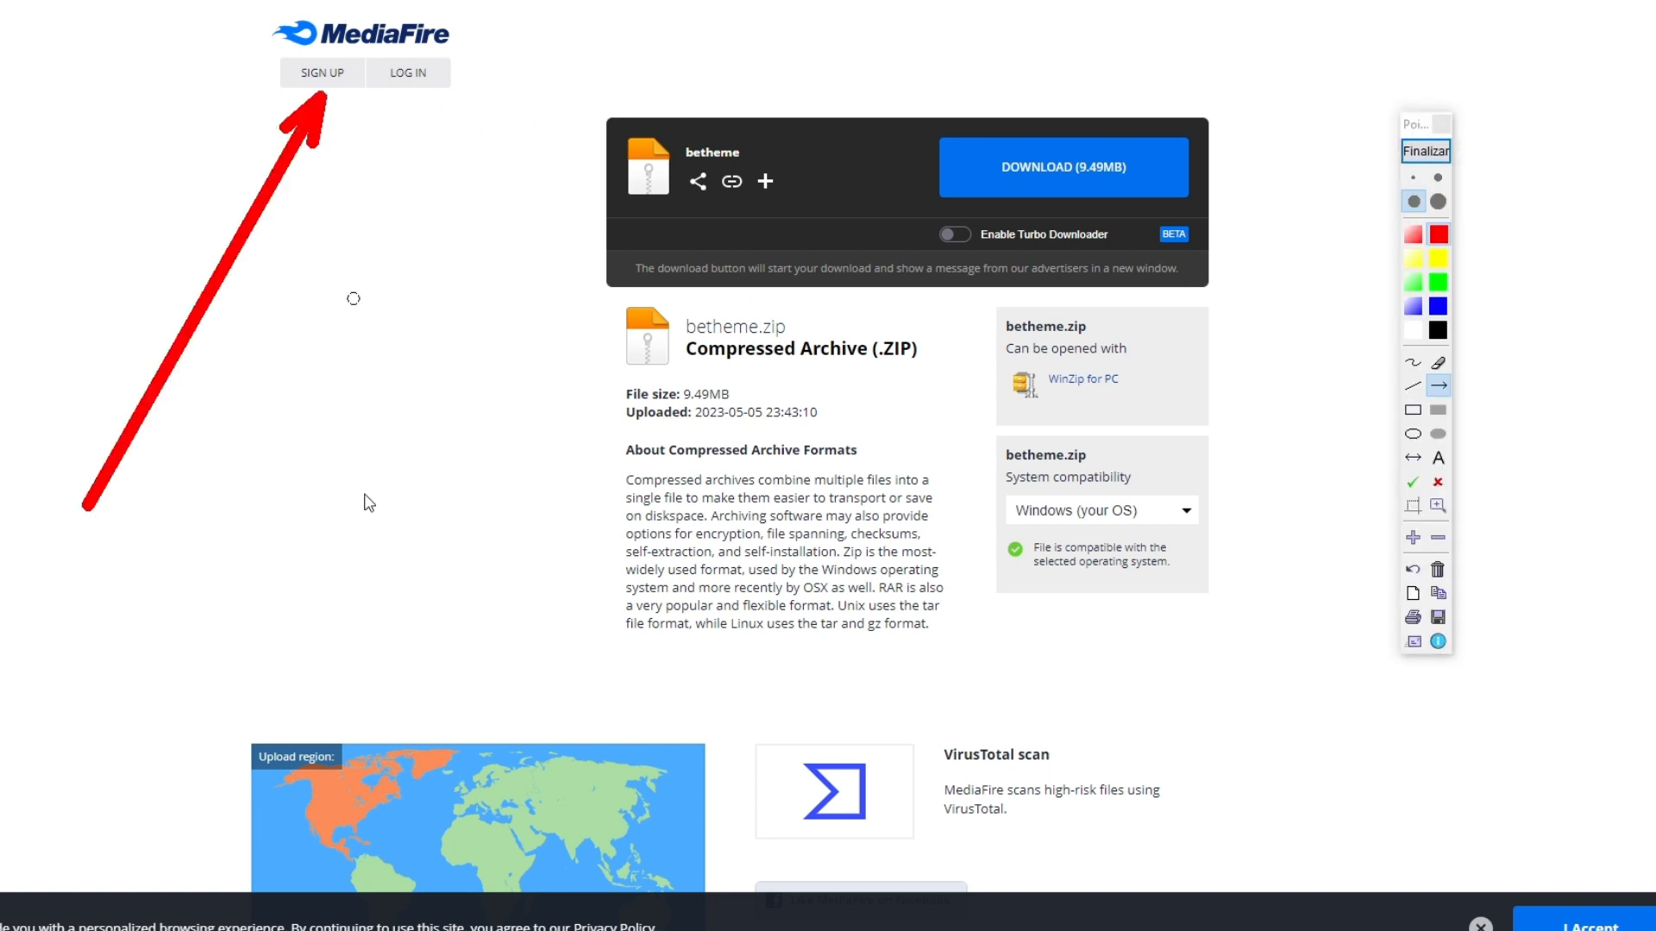
mouse_move(405, 560)
mouse_down()
mouse_move(1018, 206)
mouse_move(987, 183)
mouse_up()
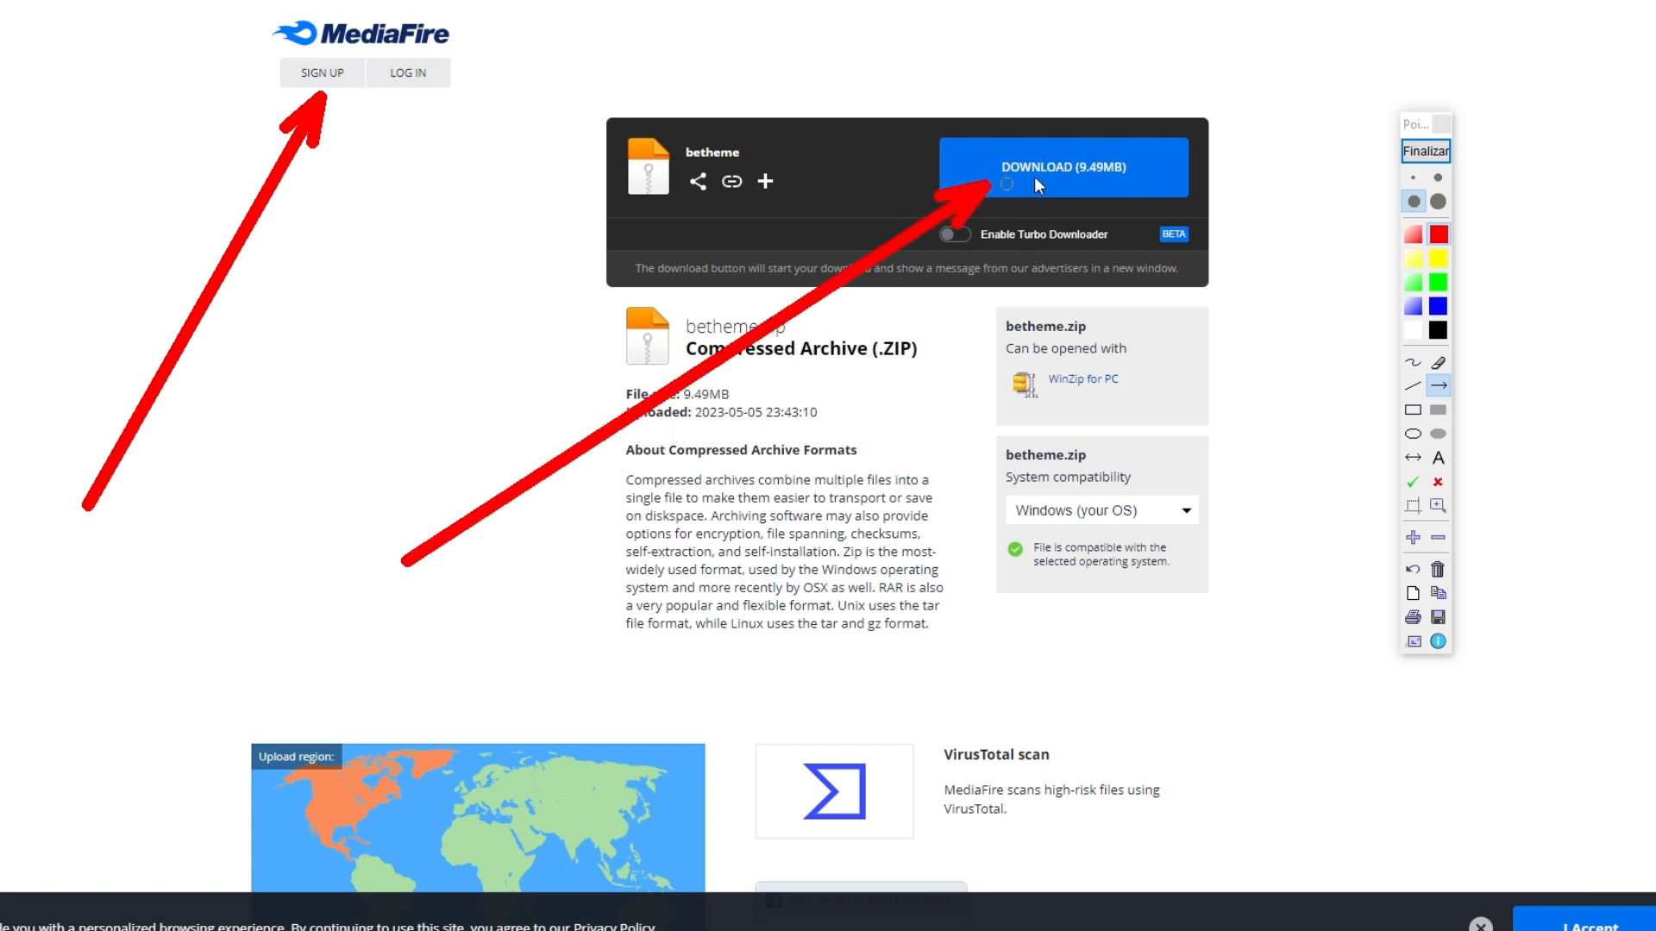
click(1423, 154)
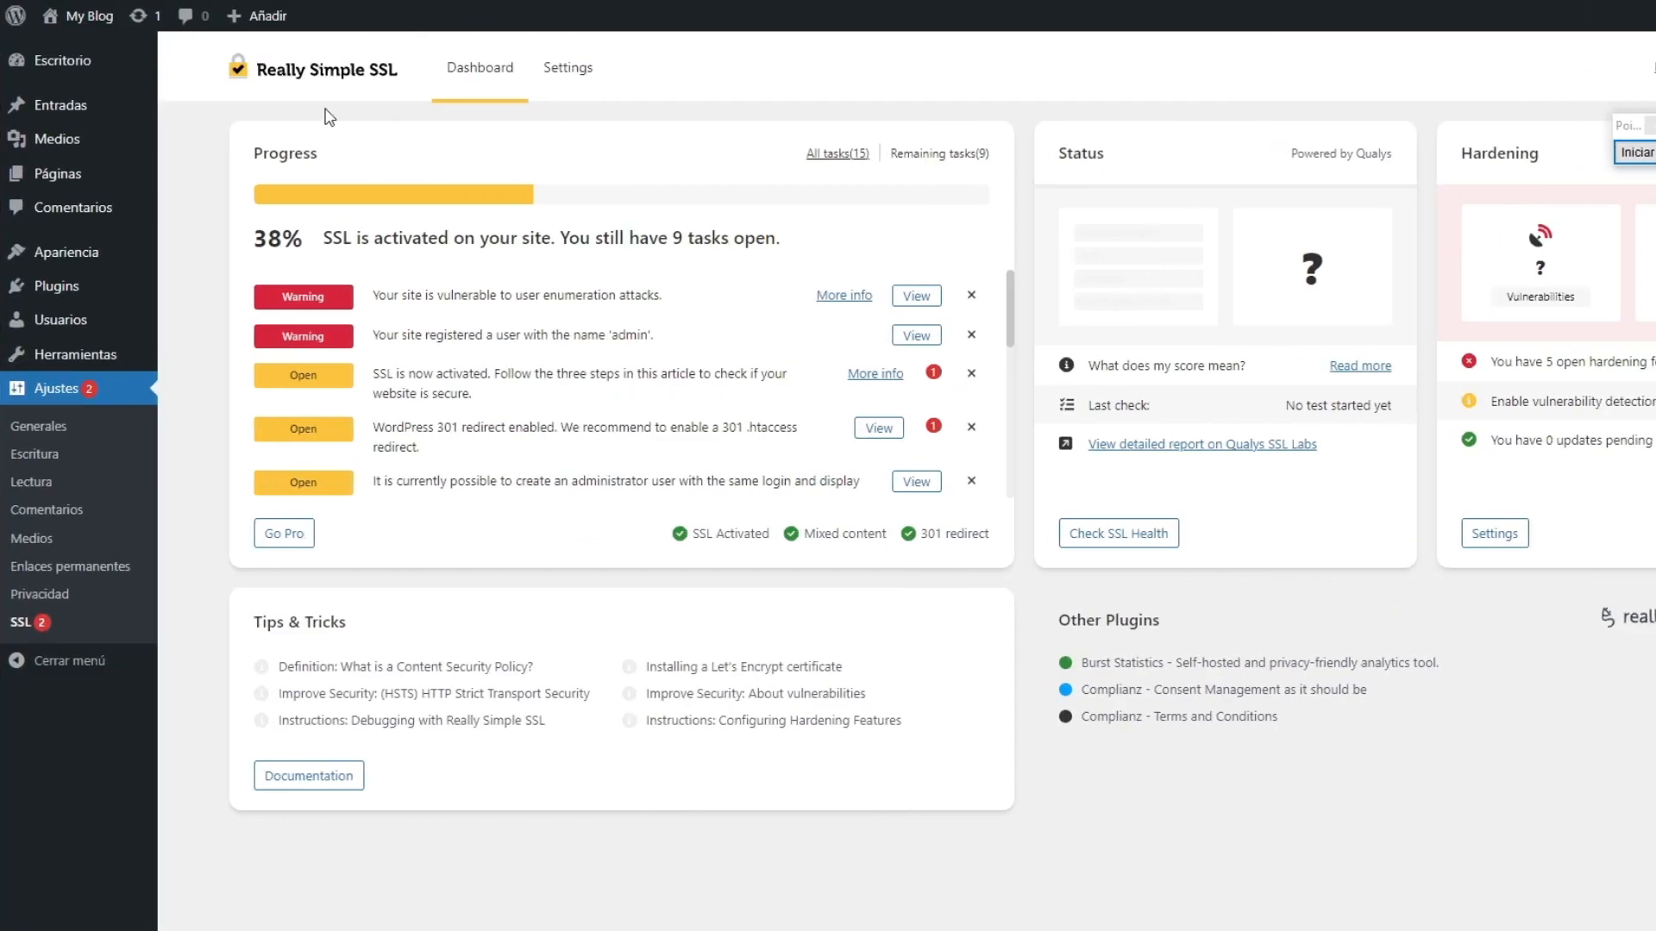
Step: Mark Apariencia in the WordPress admin with a red arrow, and open the installed themes page
click(1636, 152)
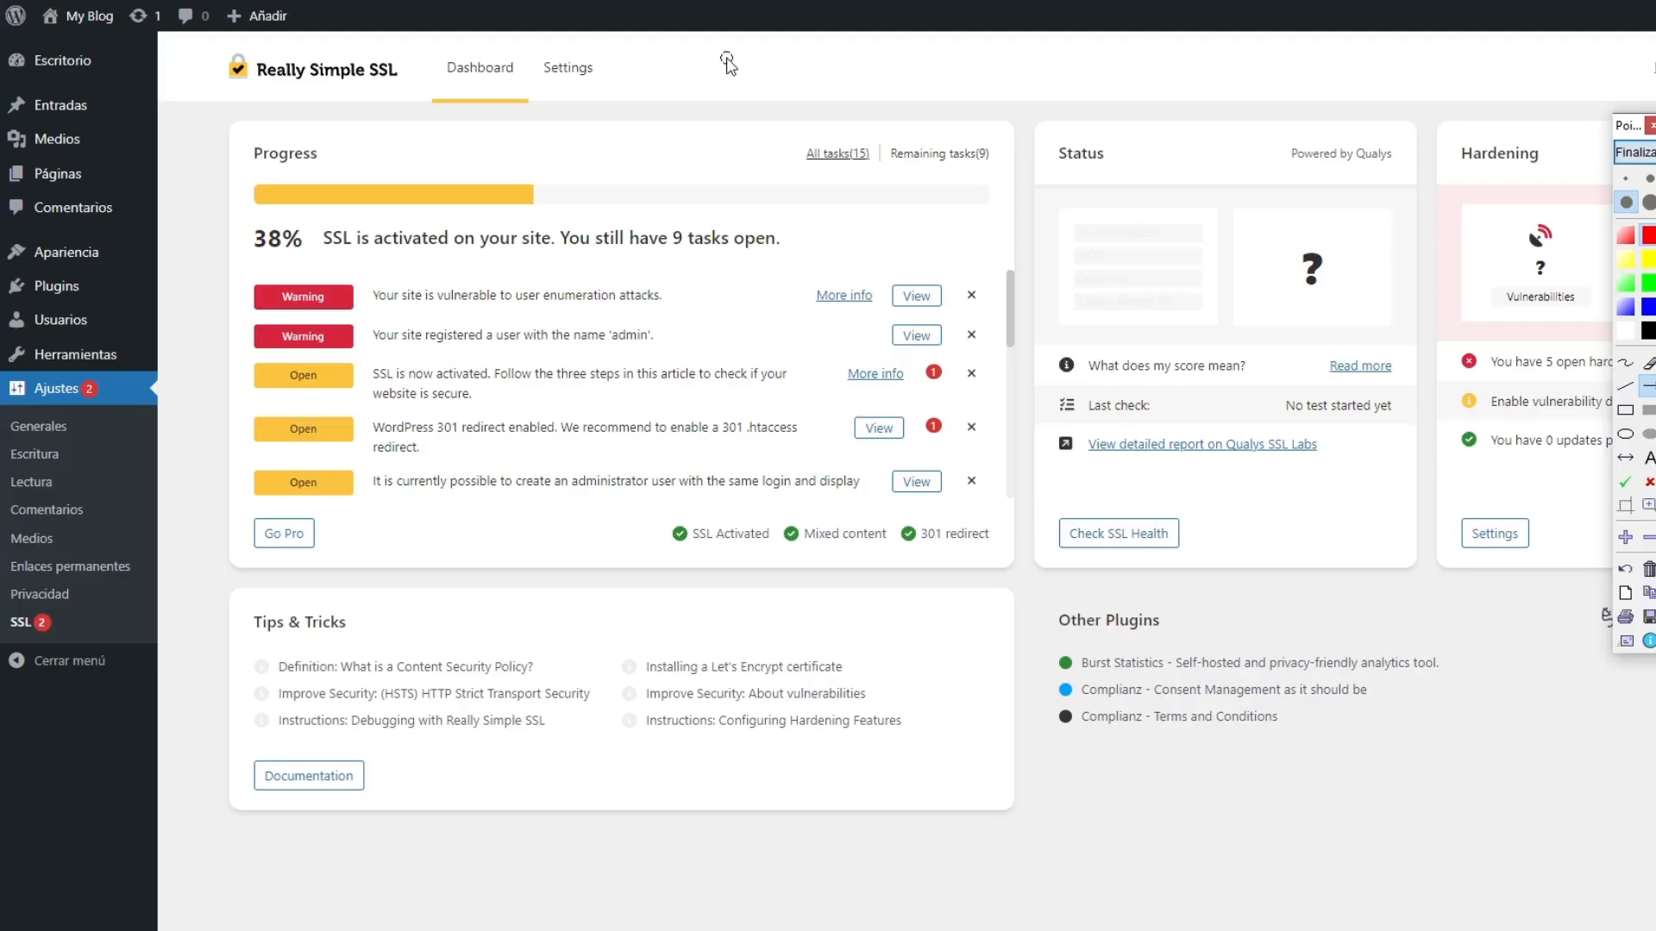
drag(728, 59, 116, 247)
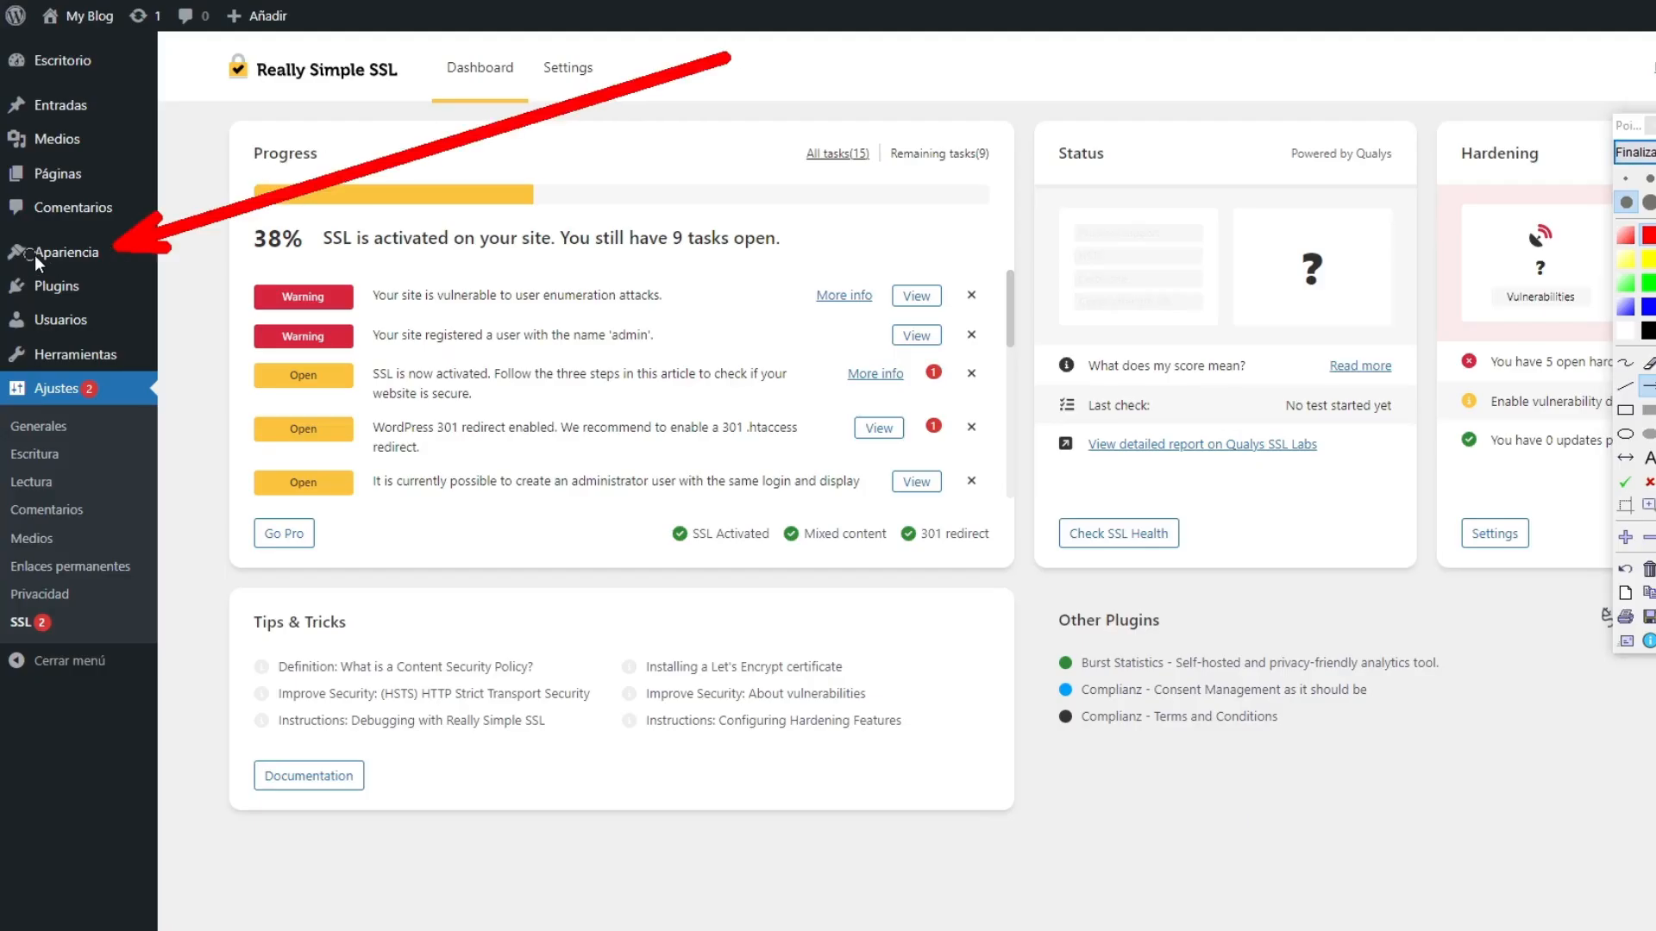
click(1636, 153)
click(78, 251)
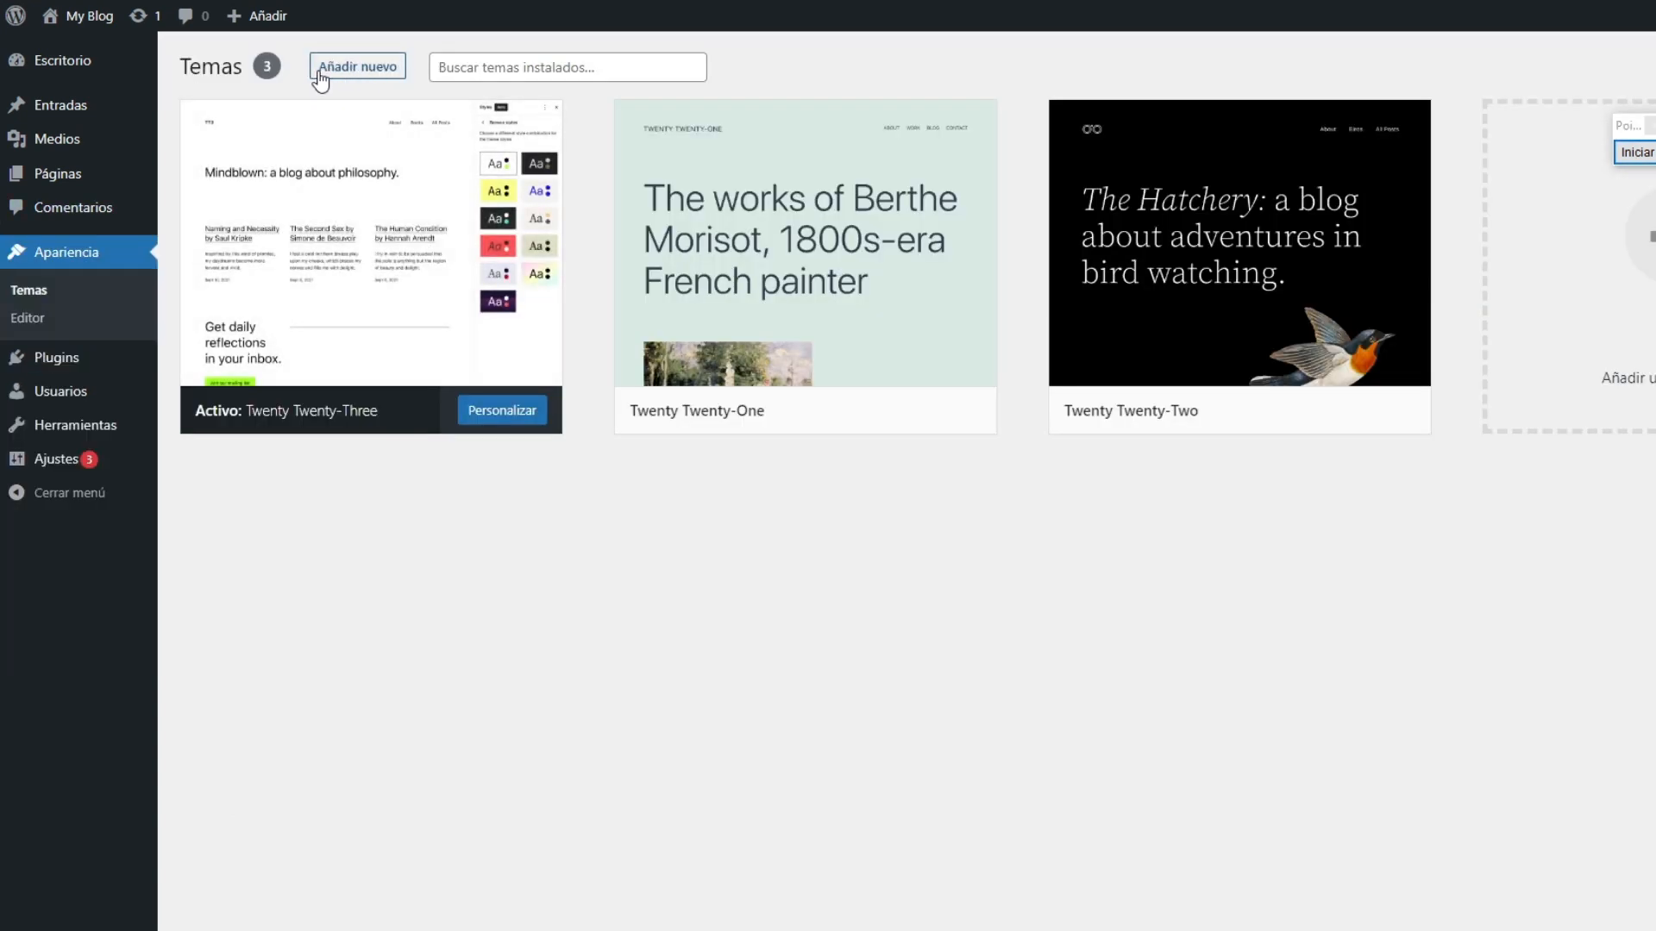
Step: Start adding a new theme by upload, and choose betheme.zip from the WEB folder as the file
click(369, 71)
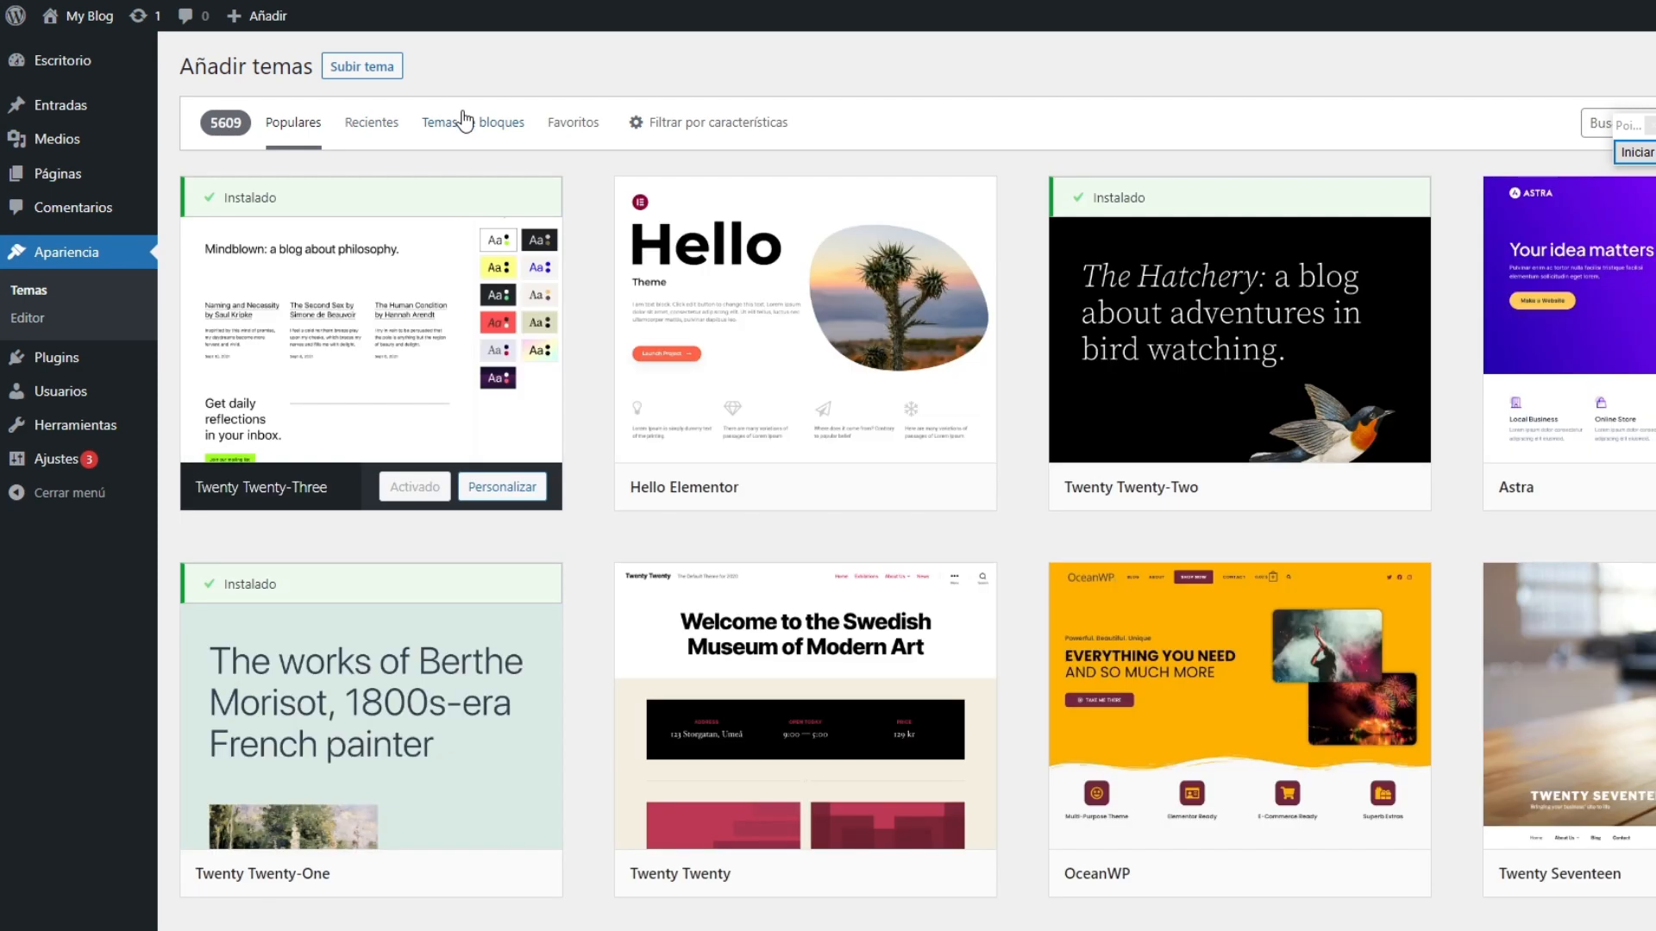
click(367, 69)
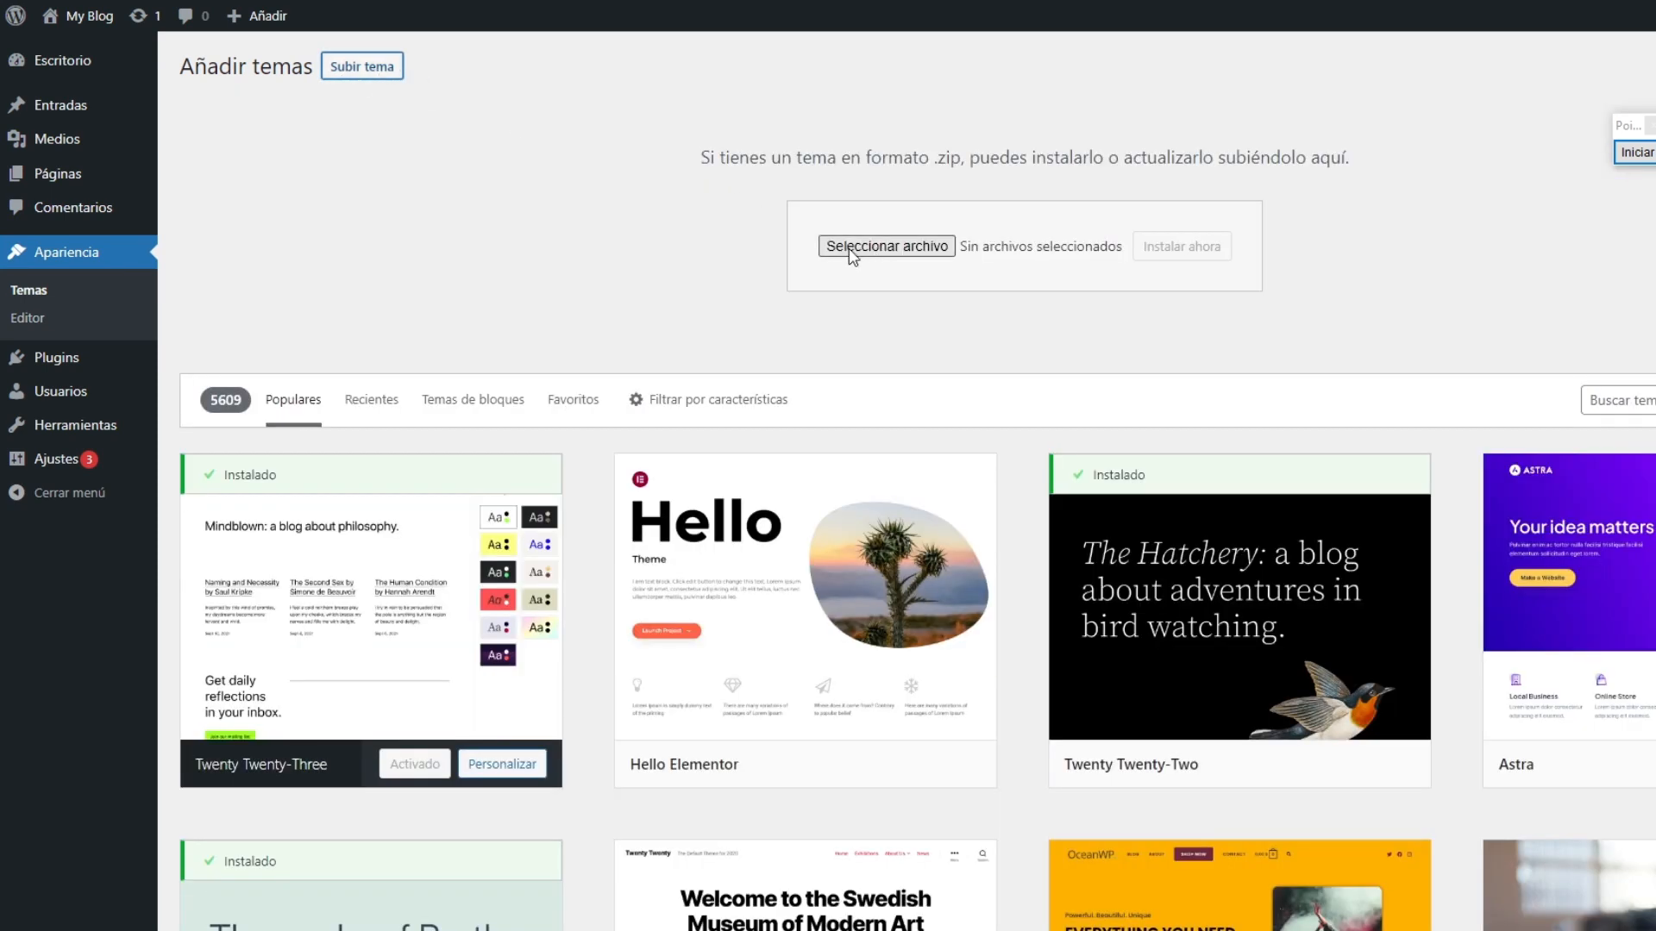
click(936, 248)
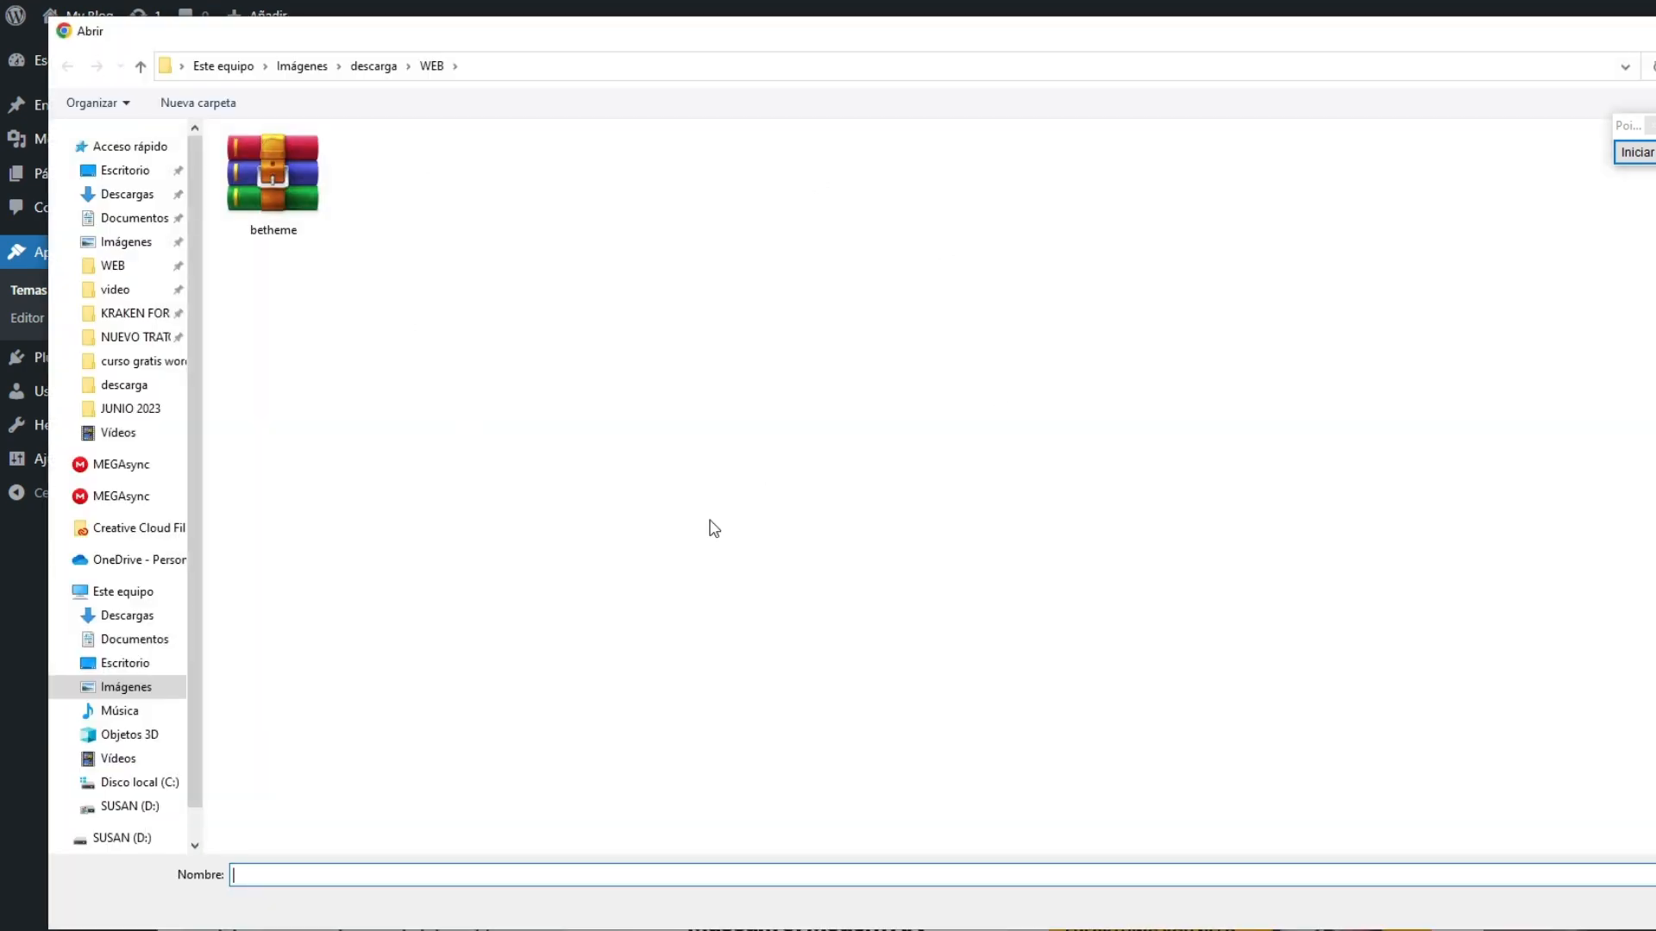
double_click(287, 174)
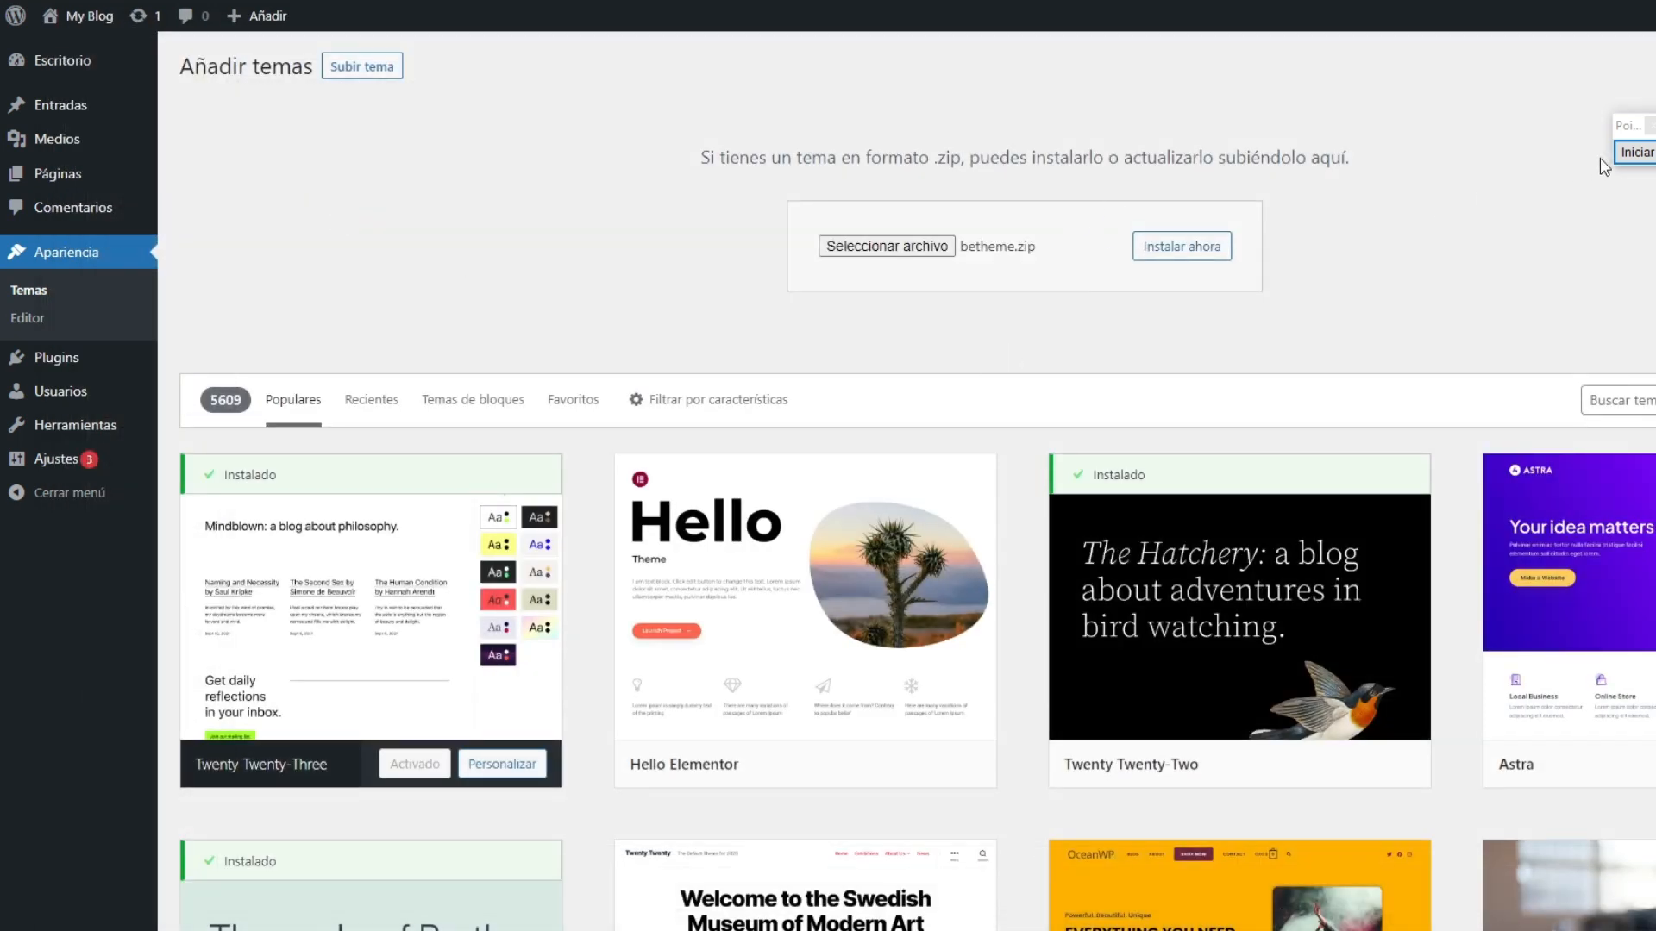
Step: Mark the Instalar ahora button with a red arrow, and install the theme from betheme.zip
click(1632, 153)
drag(1176, 278, 1175, 278)
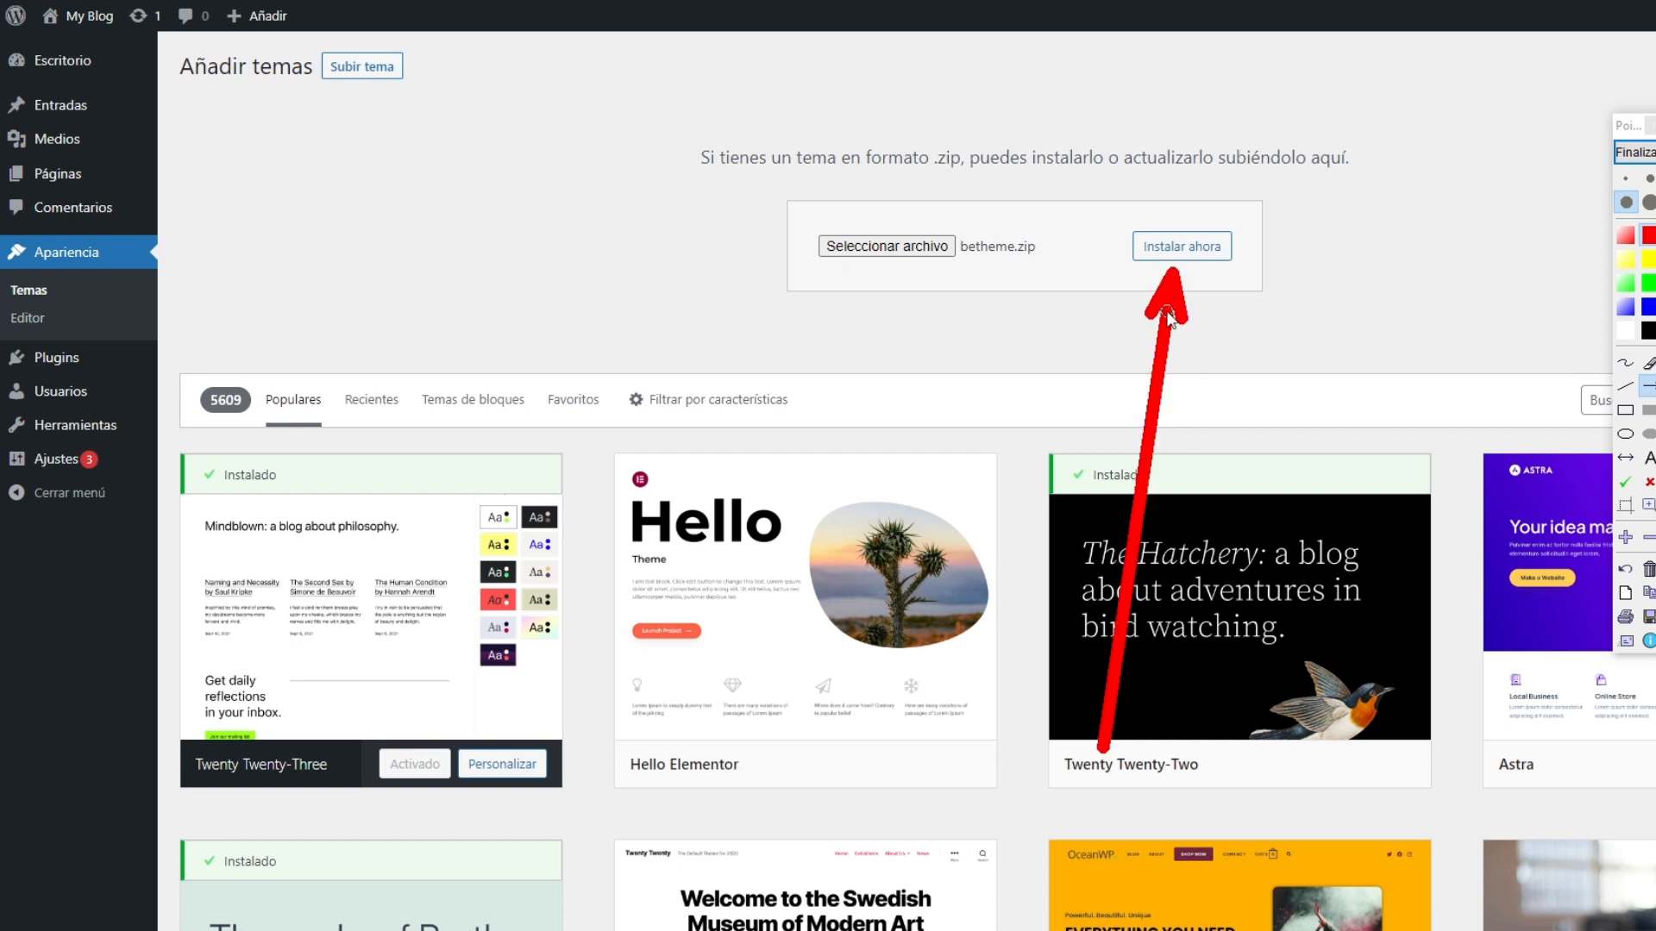
click(1634, 152)
click(1204, 262)
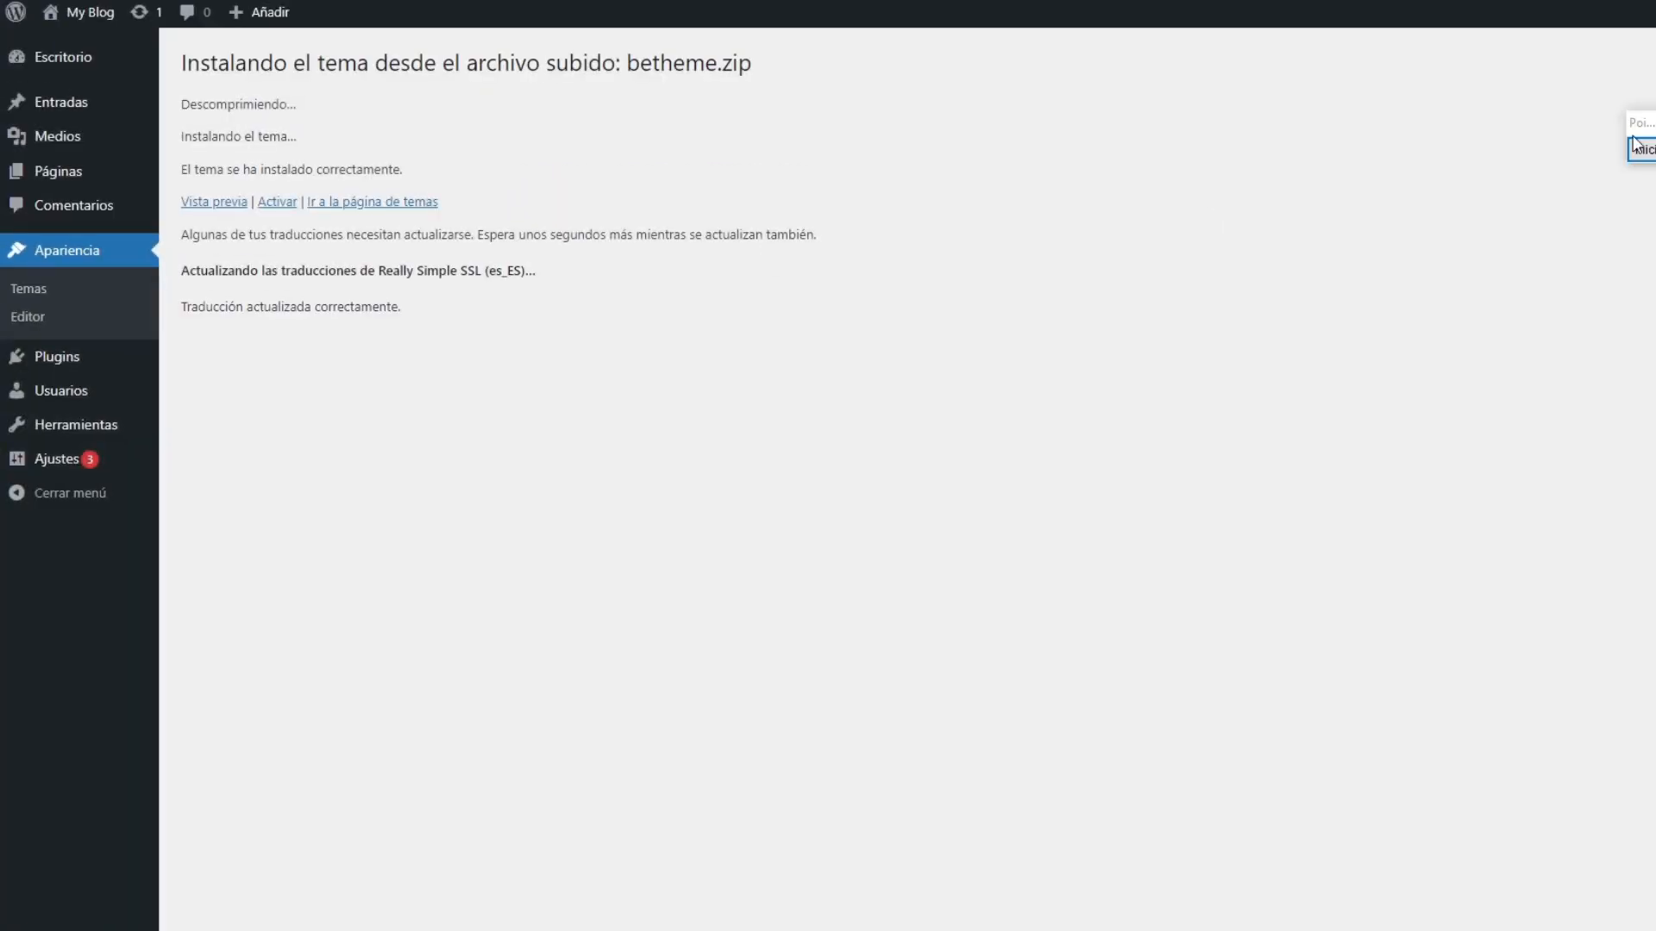
Step: Mark the theme installation success message with a red arrow, and activate Betheme
click(1640, 151)
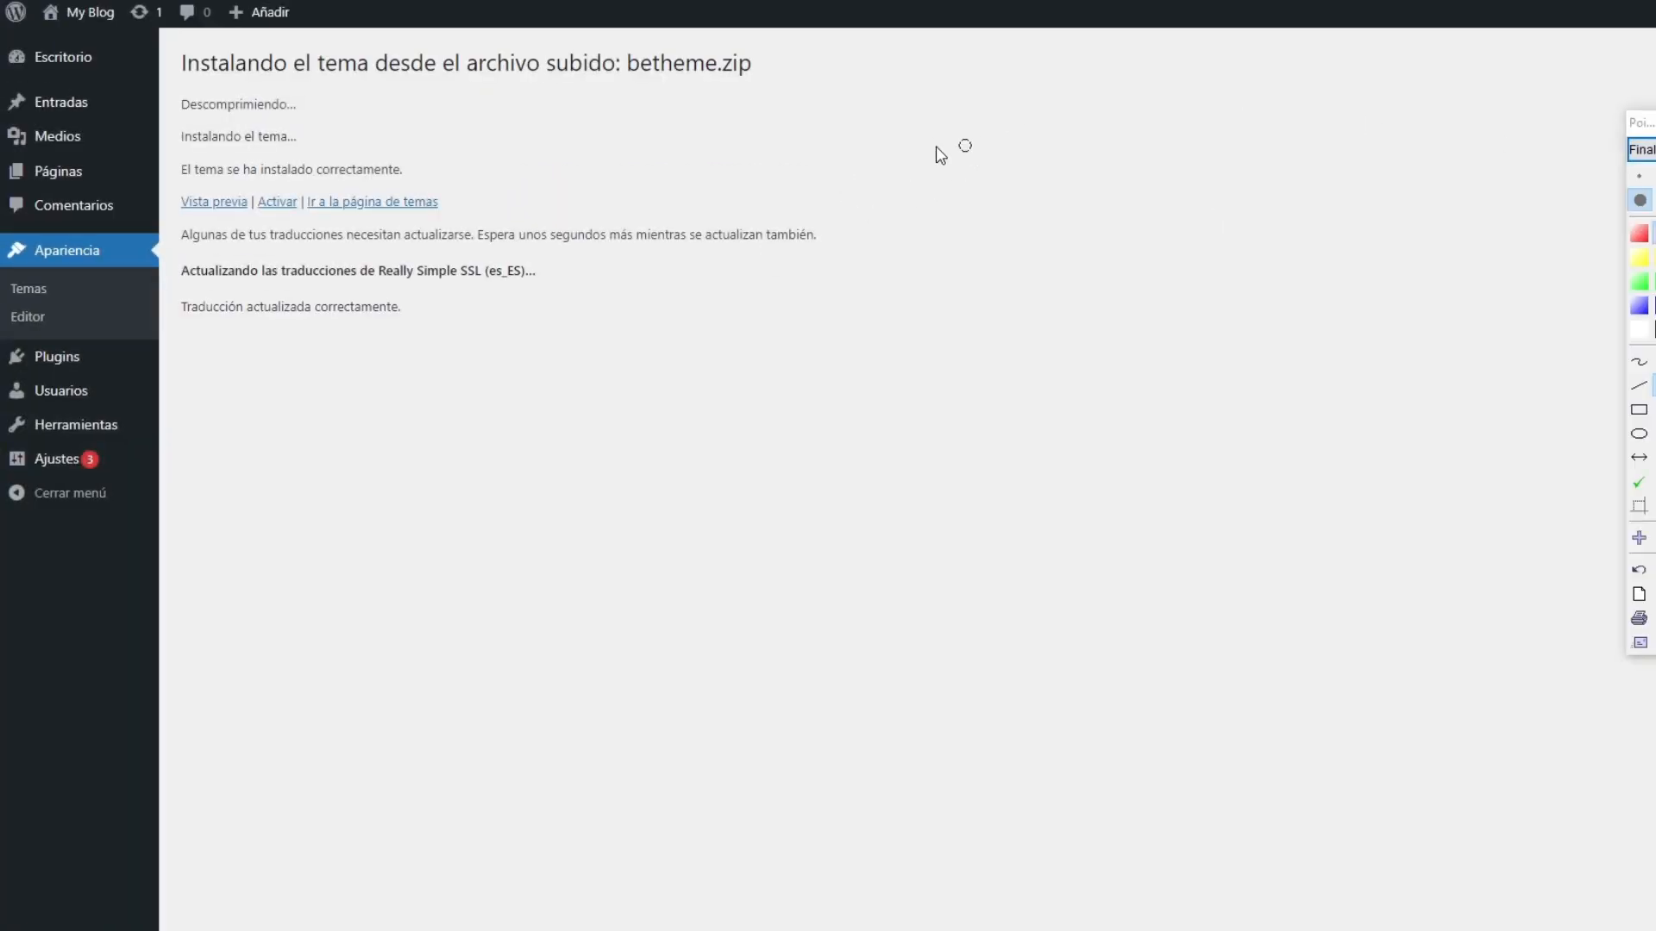
drag(965, 146, 424, 172)
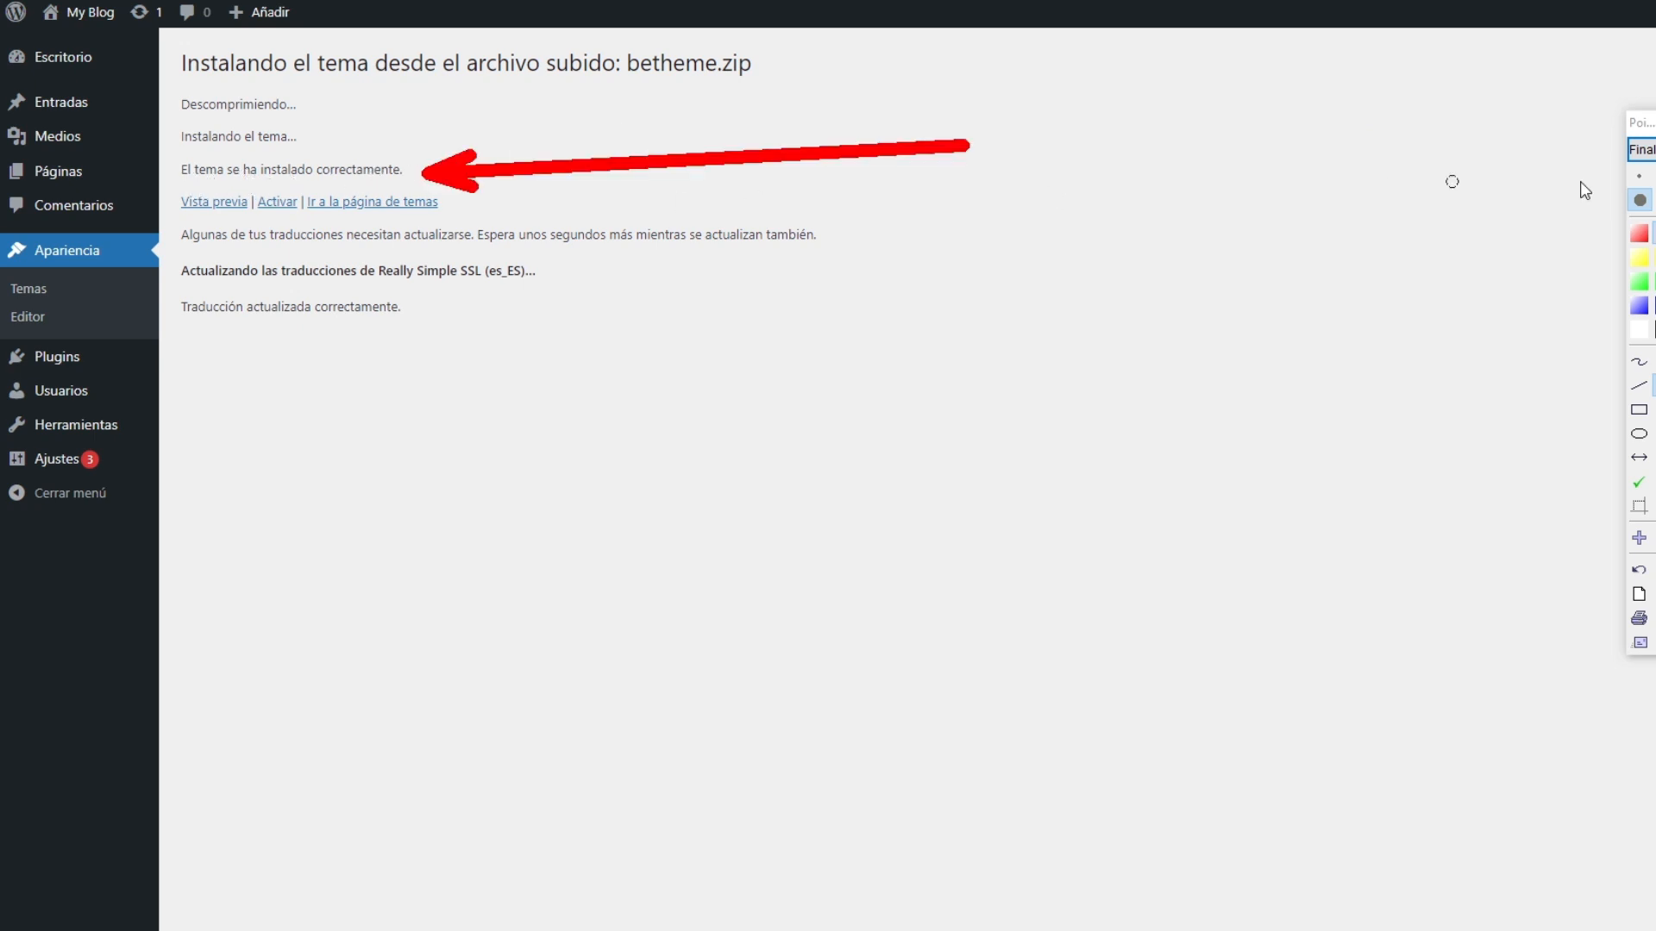
click(1641, 150)
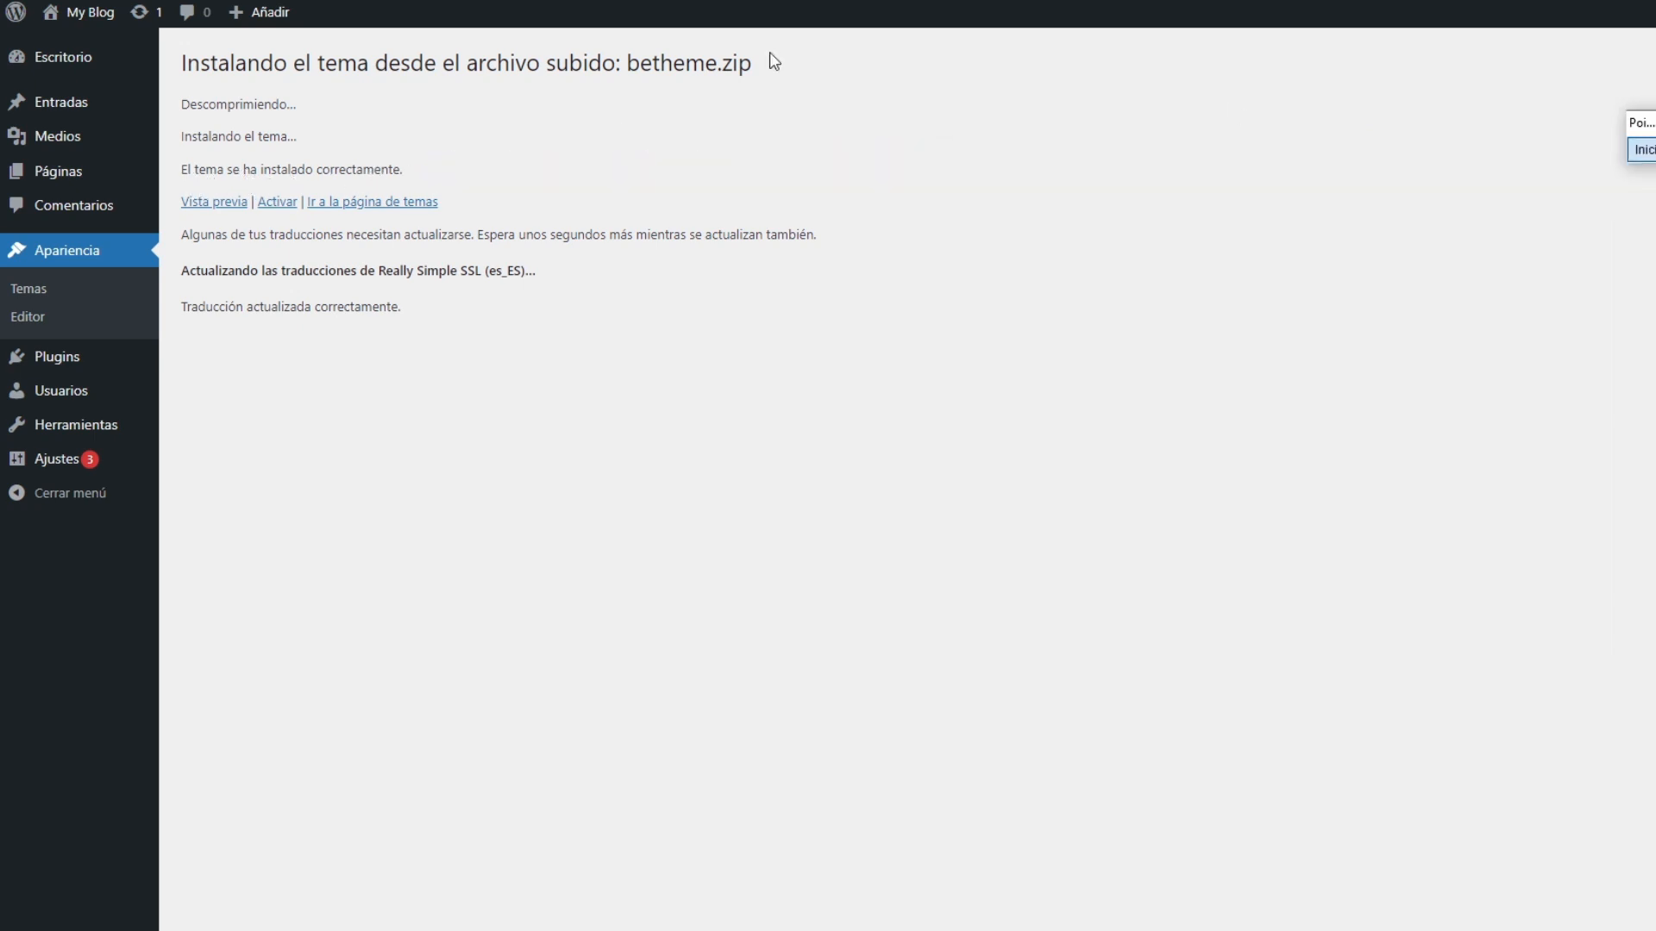
click(277, 204)
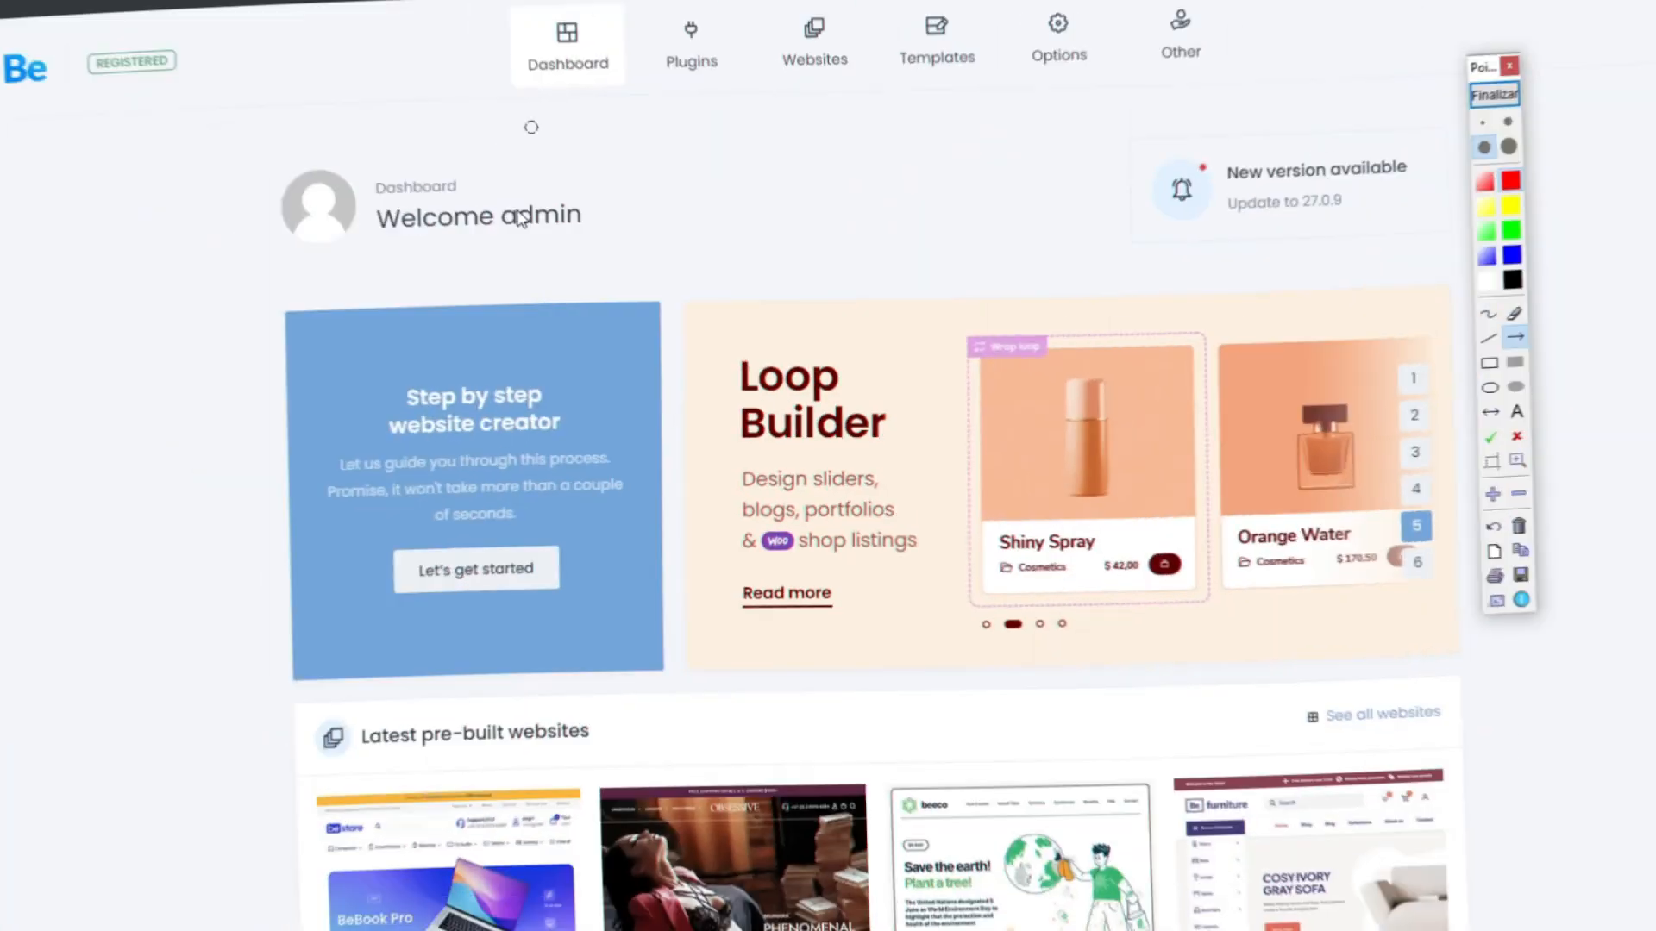
Step: Mark Websites on the Betheme dashboard with a red arrow, and open the pre-built websites catalogue
drag(897, 634, 990, 123)
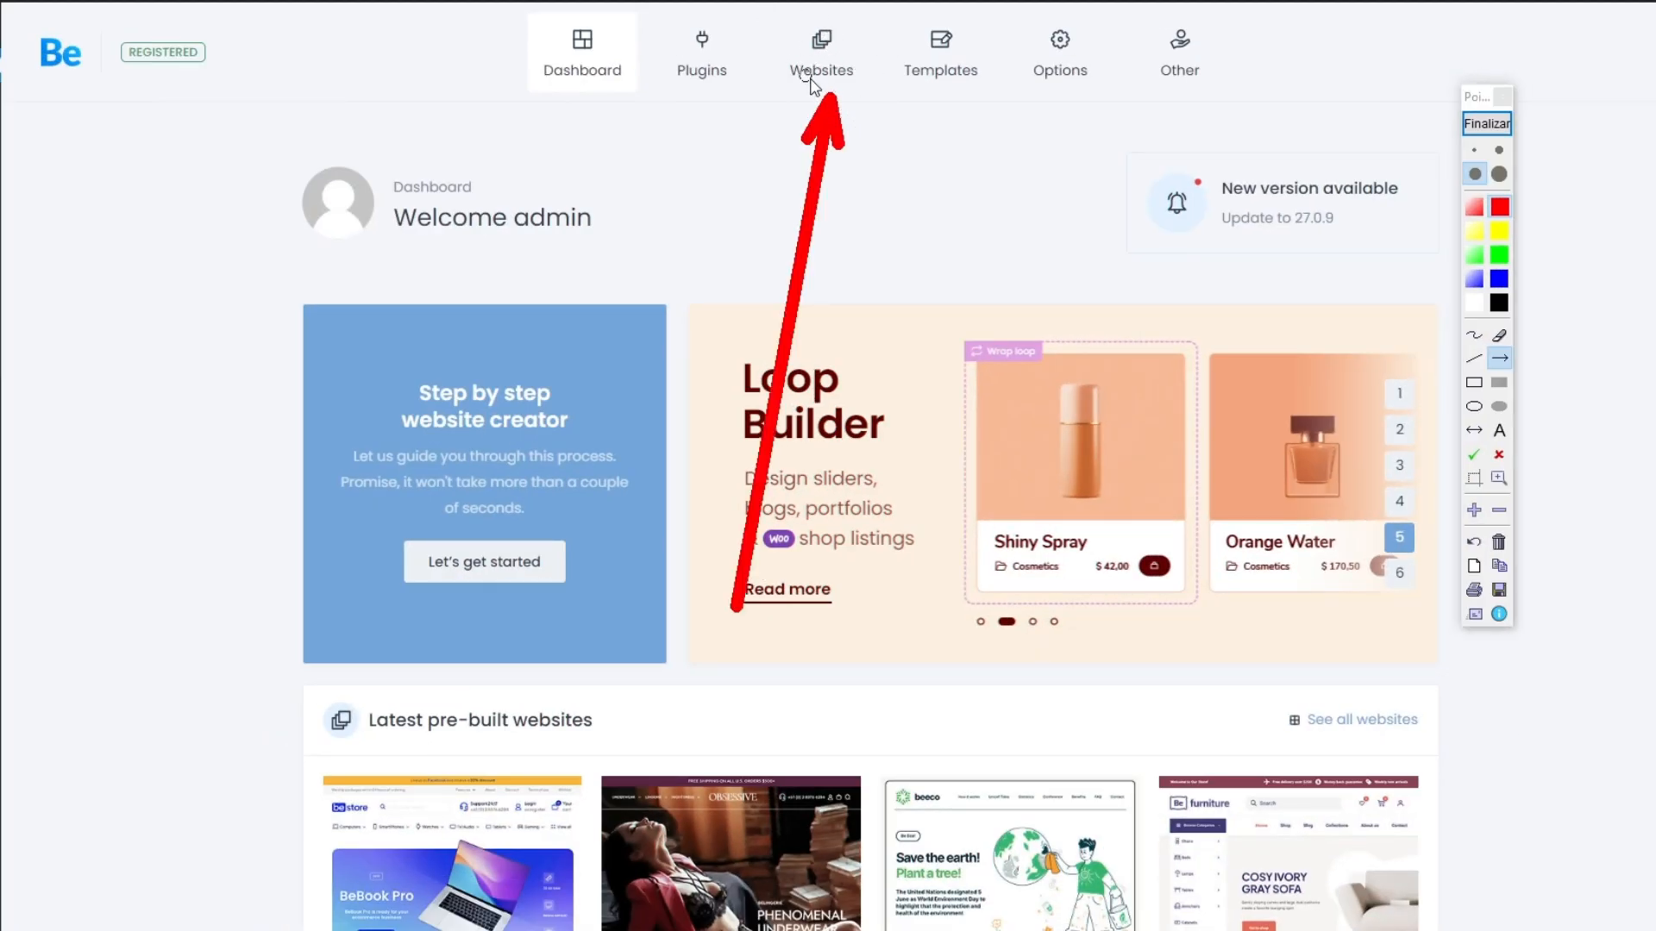
click(1486, 123)
click(871, 95)
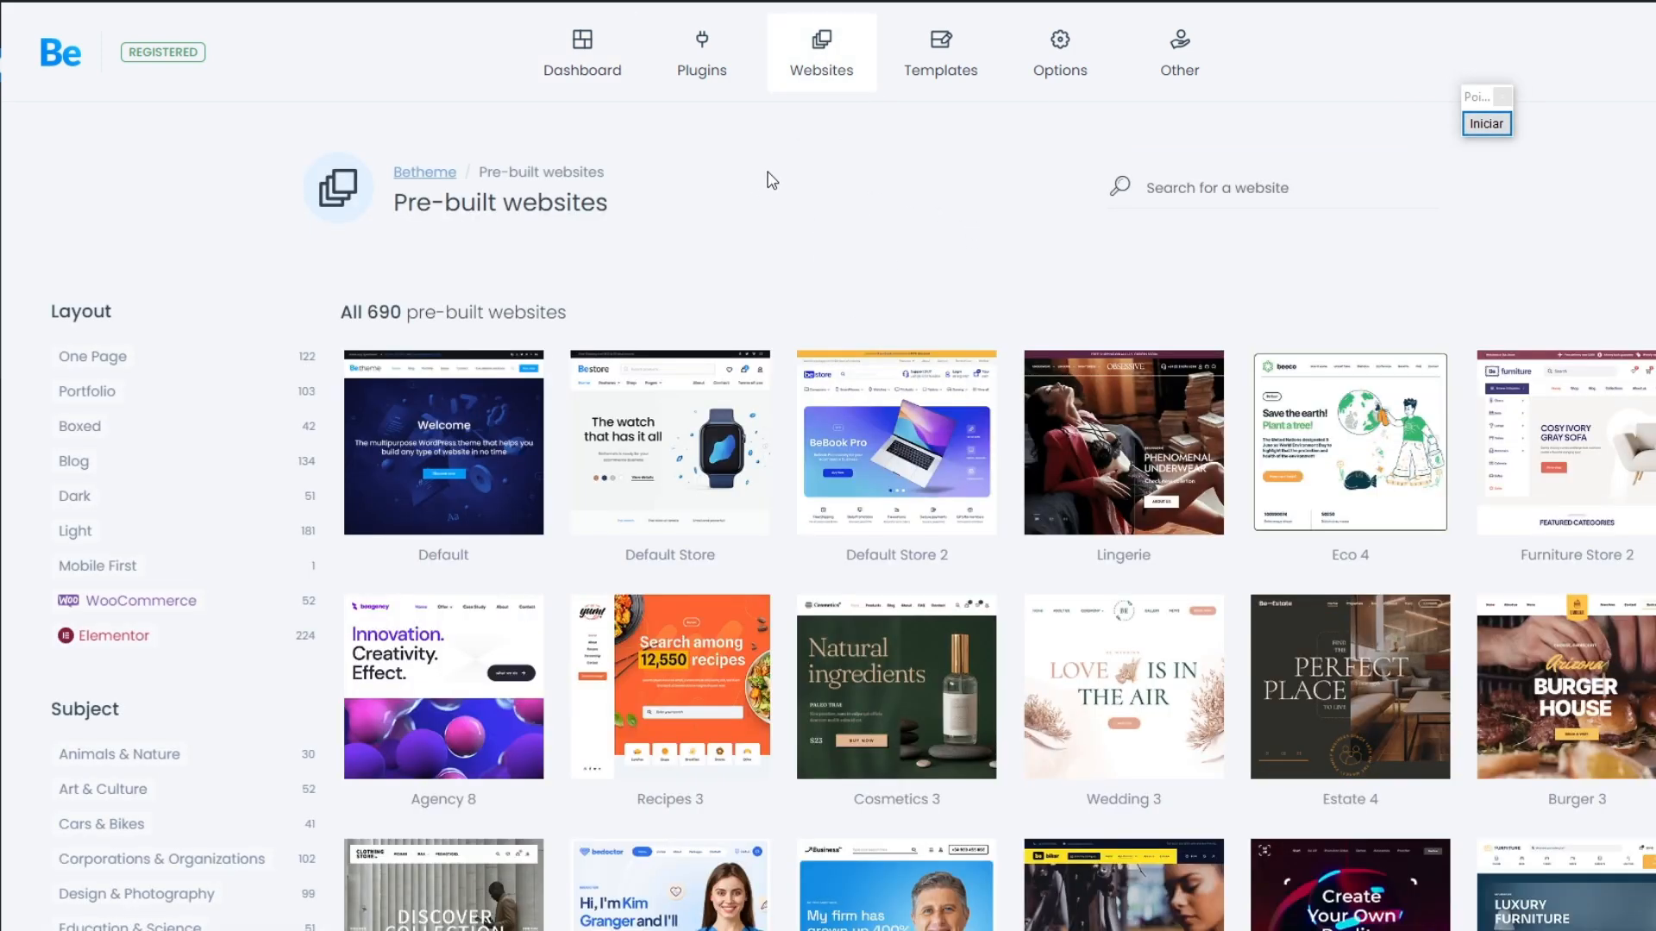
Step: Look through the pre-built website designs in the Betheme catalogue
scroll(772, 180, down, 4)
mouse_move(1120, 441)
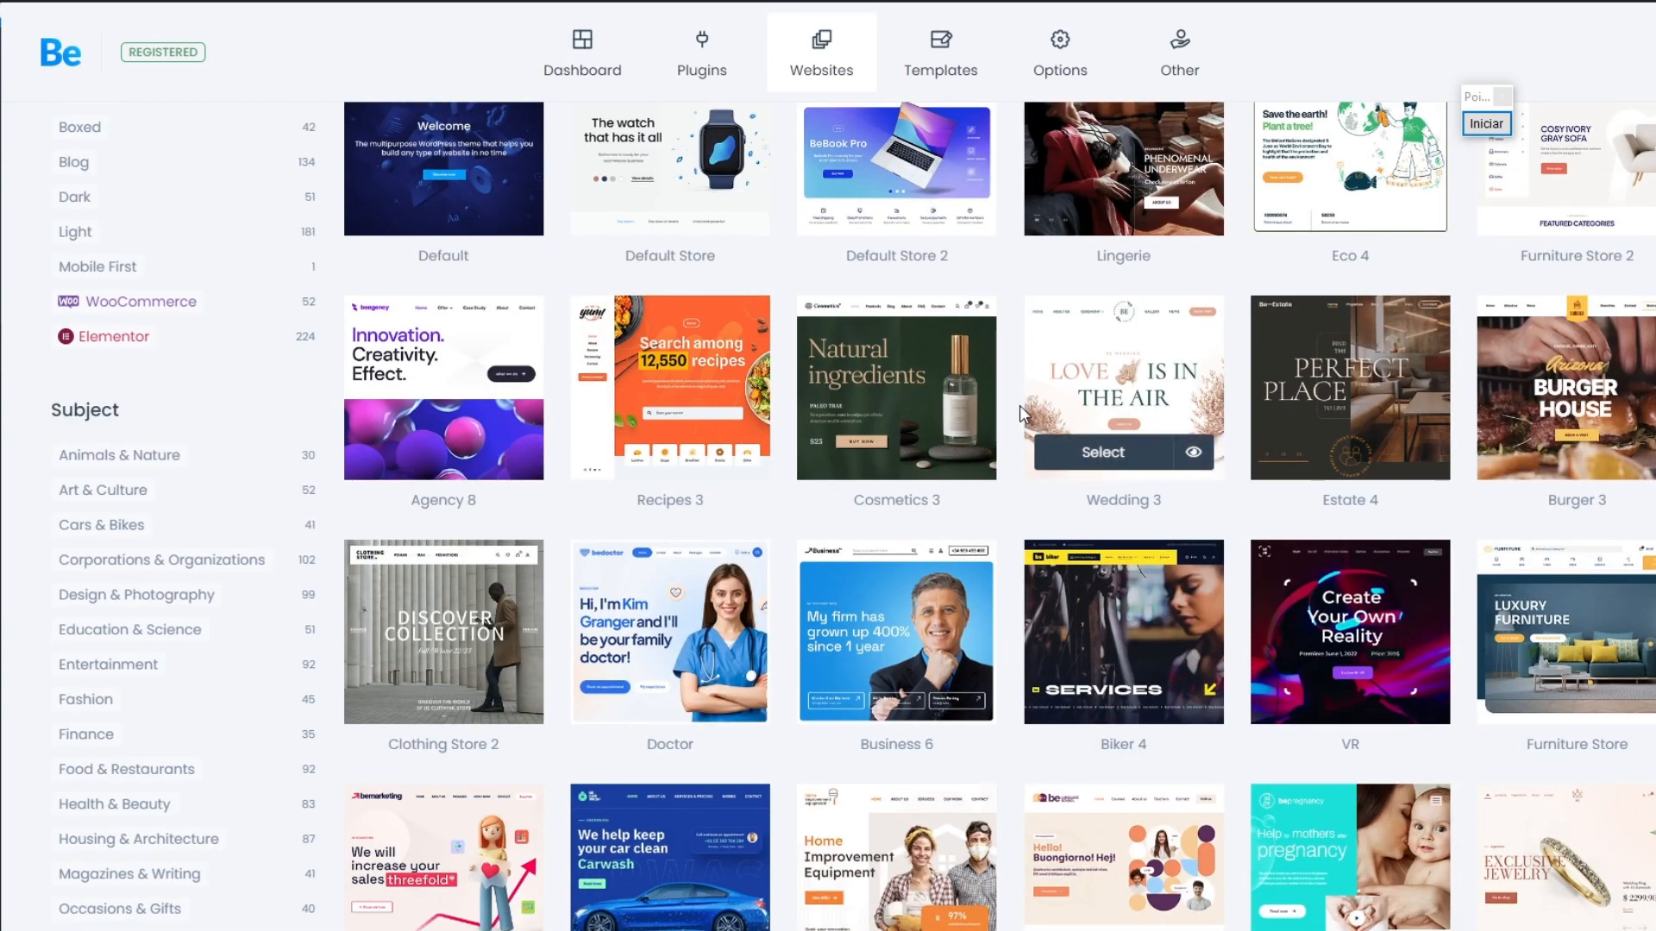
scroll(1124, 447, down, 6)
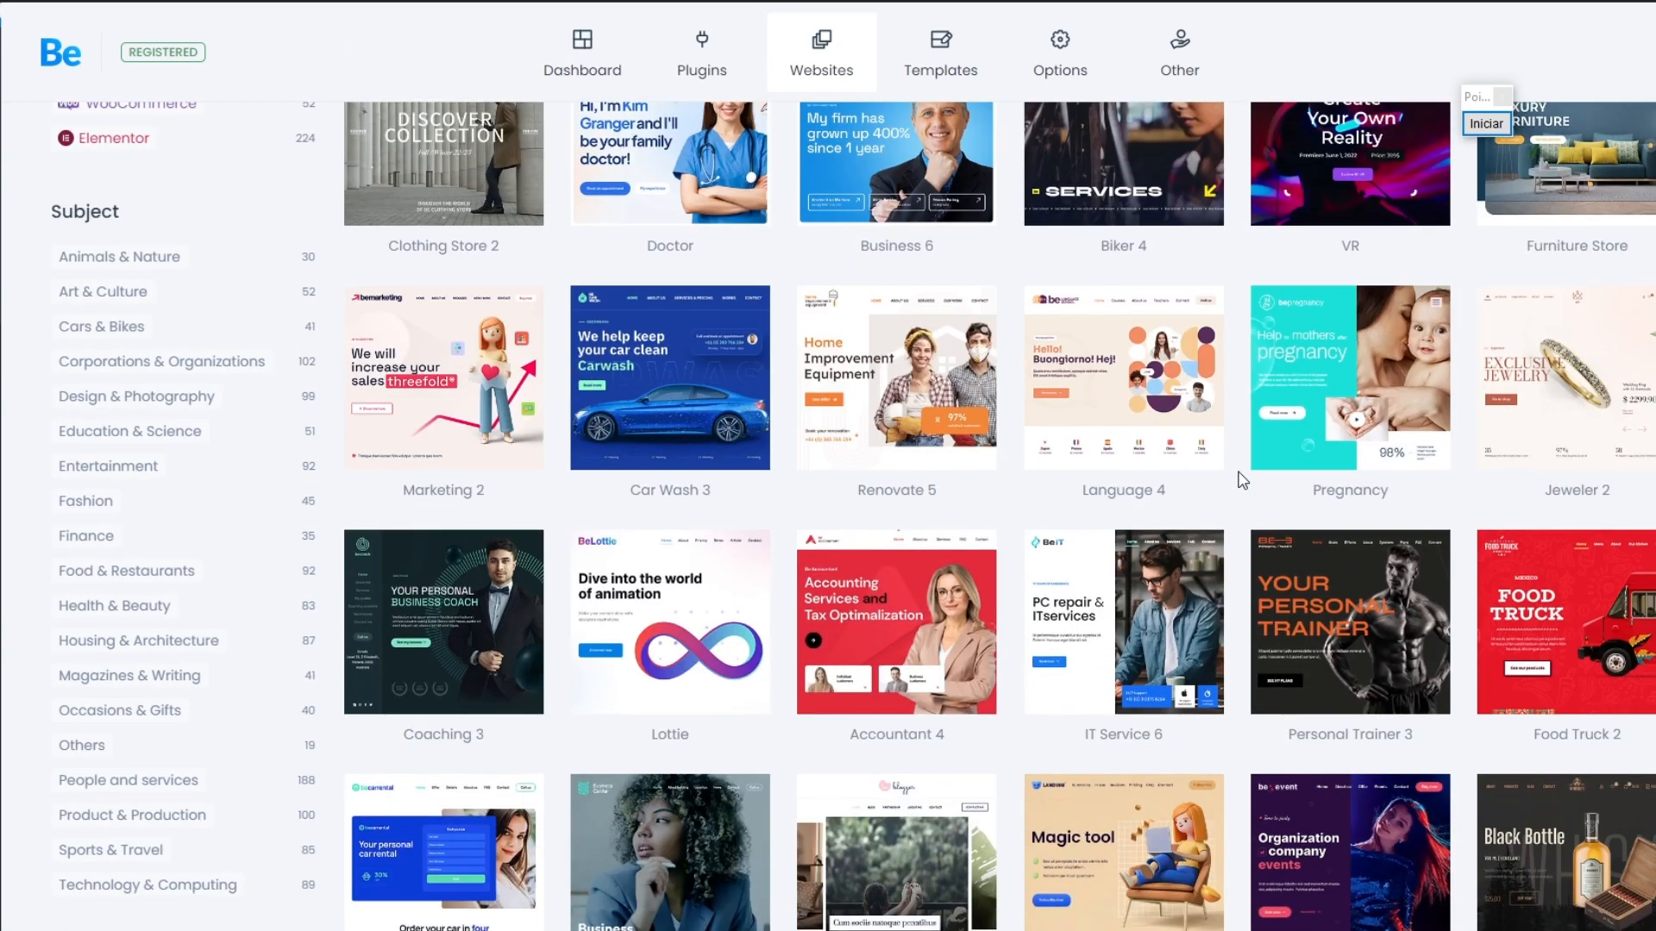
scroll(1242, 480, down, 3)
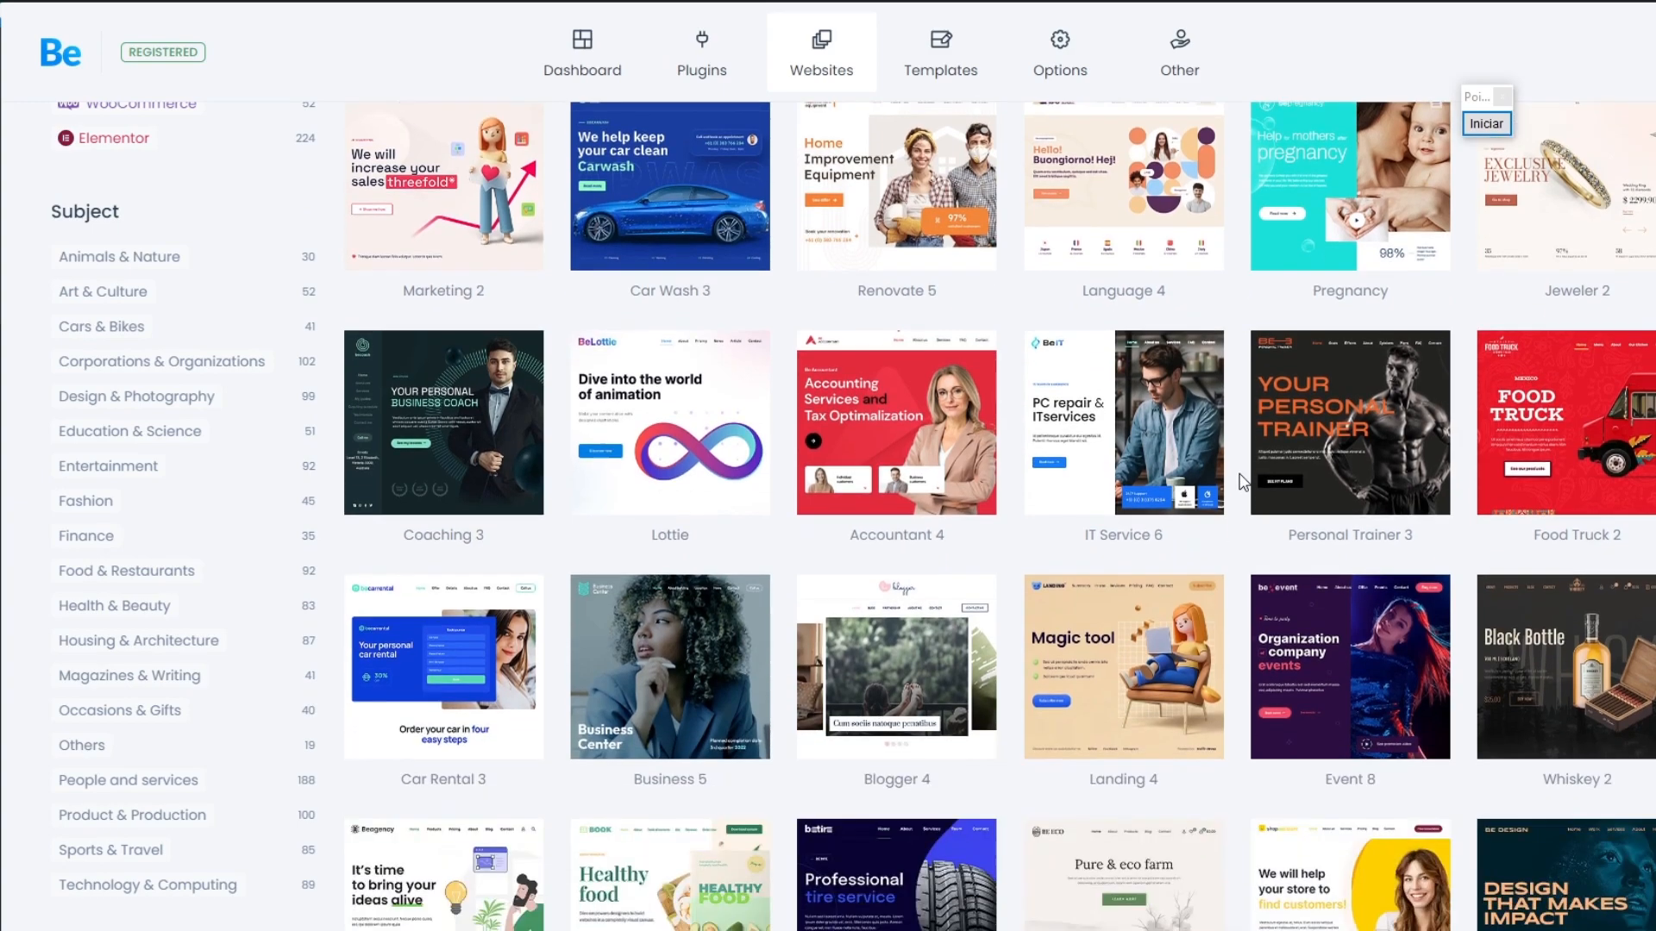
scroll(1242, 480, down, 3)
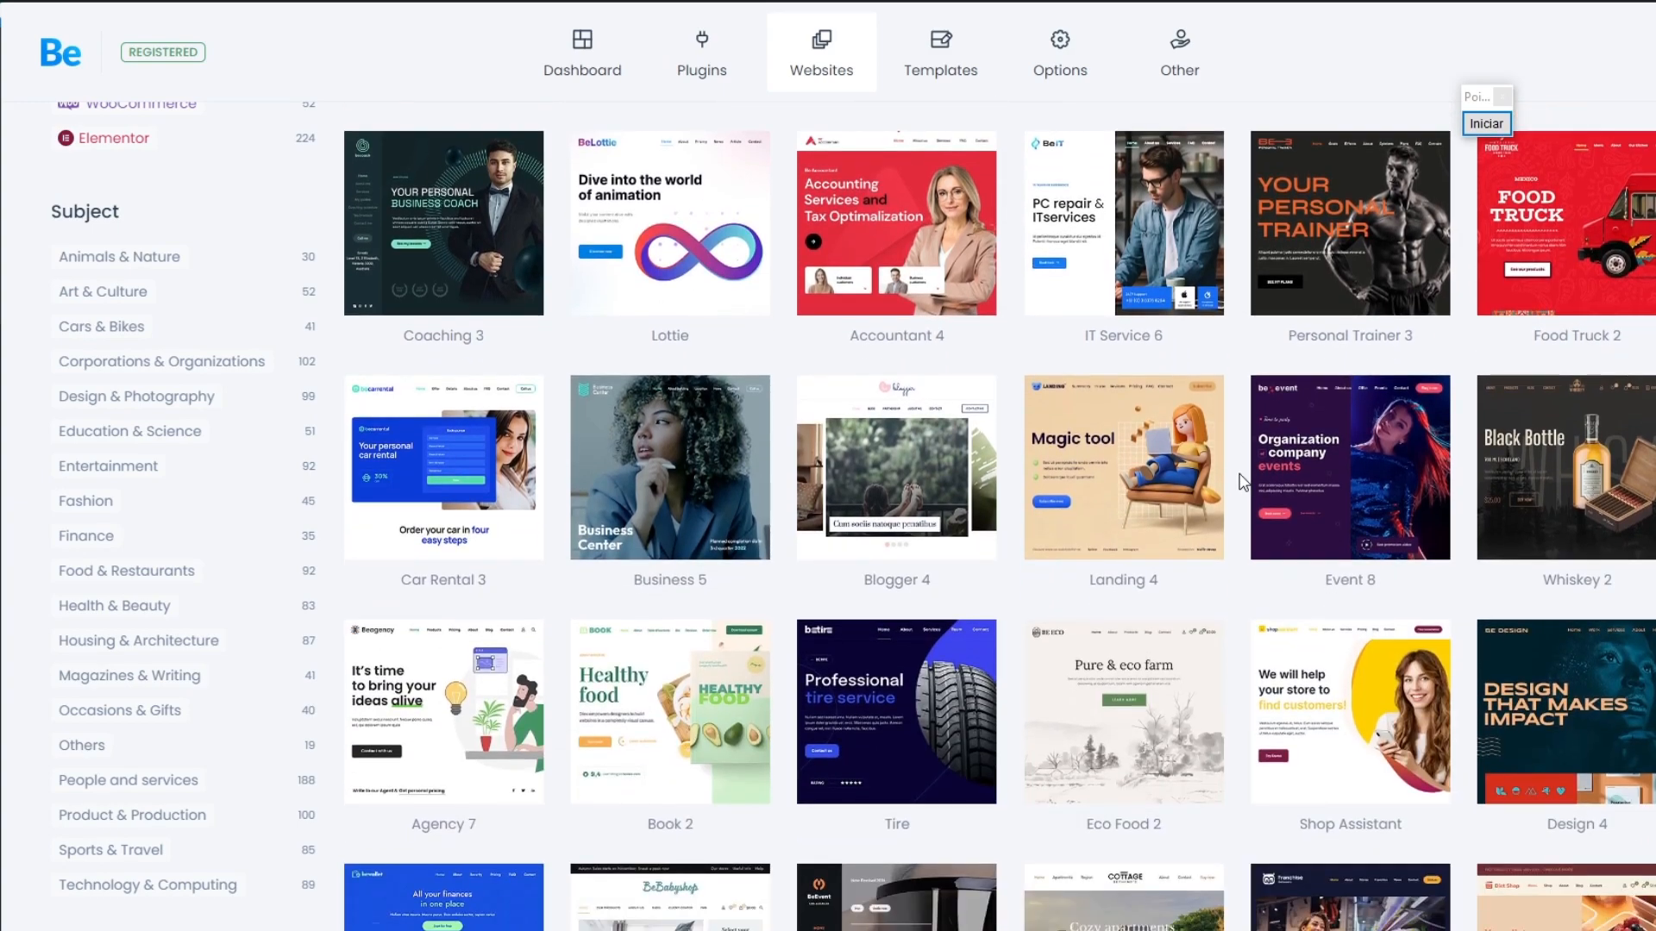
scroll(1242, 480, down, 15)
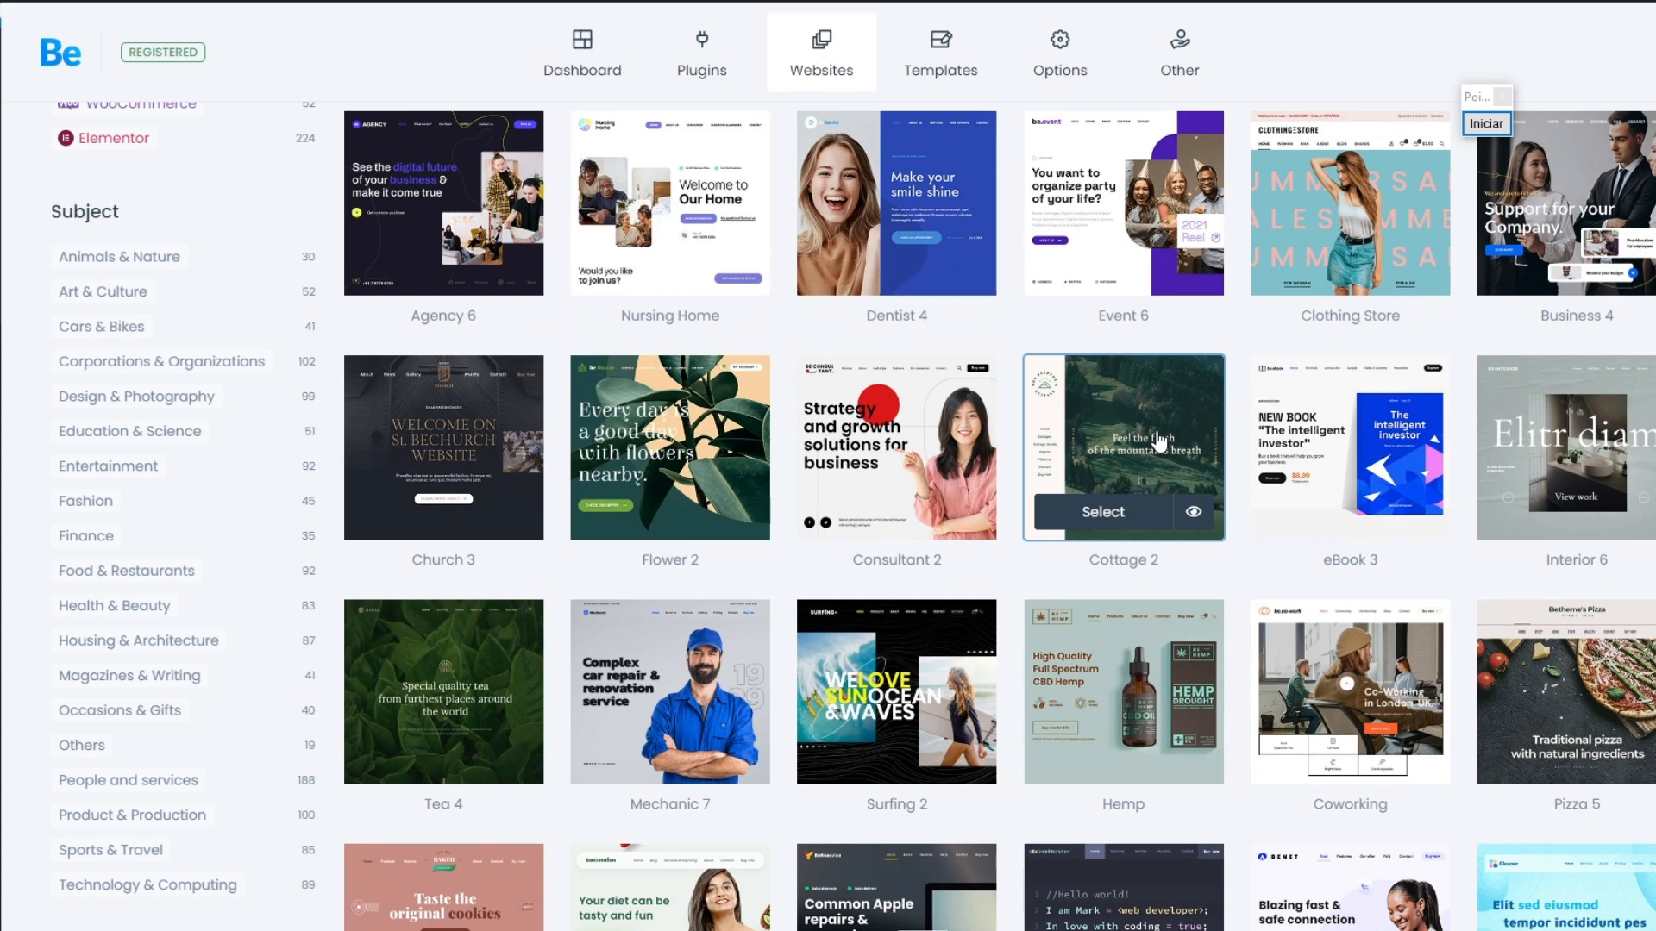
scroll(1160, 443, down, 7)
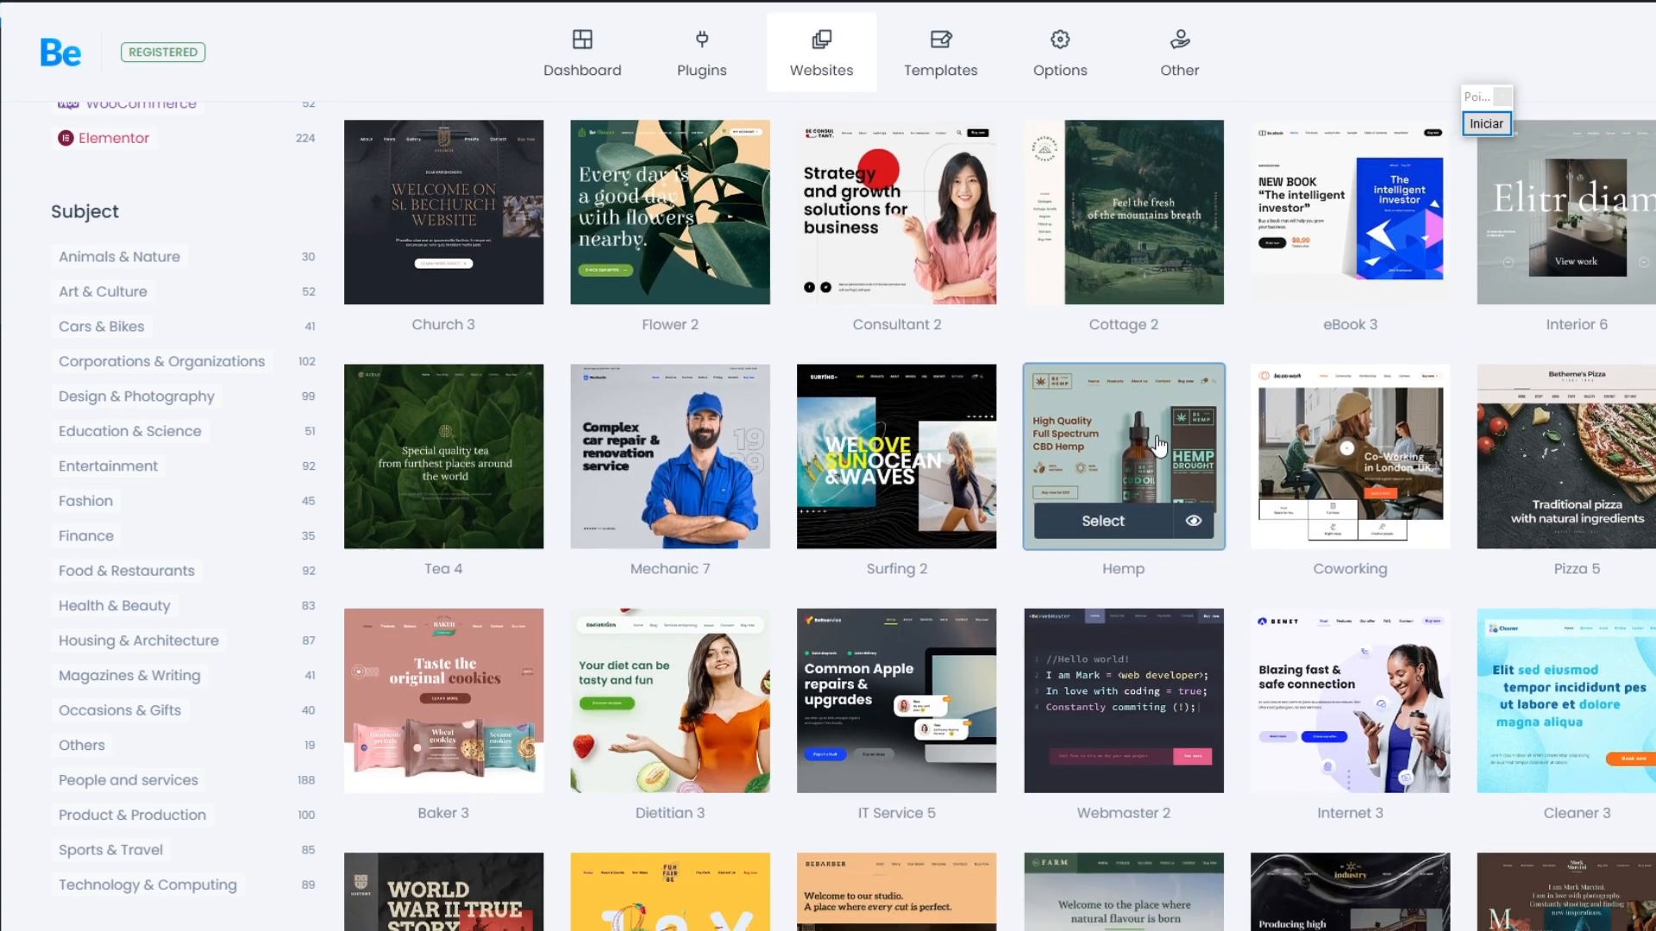
scroll(1160, 443, up, 7)
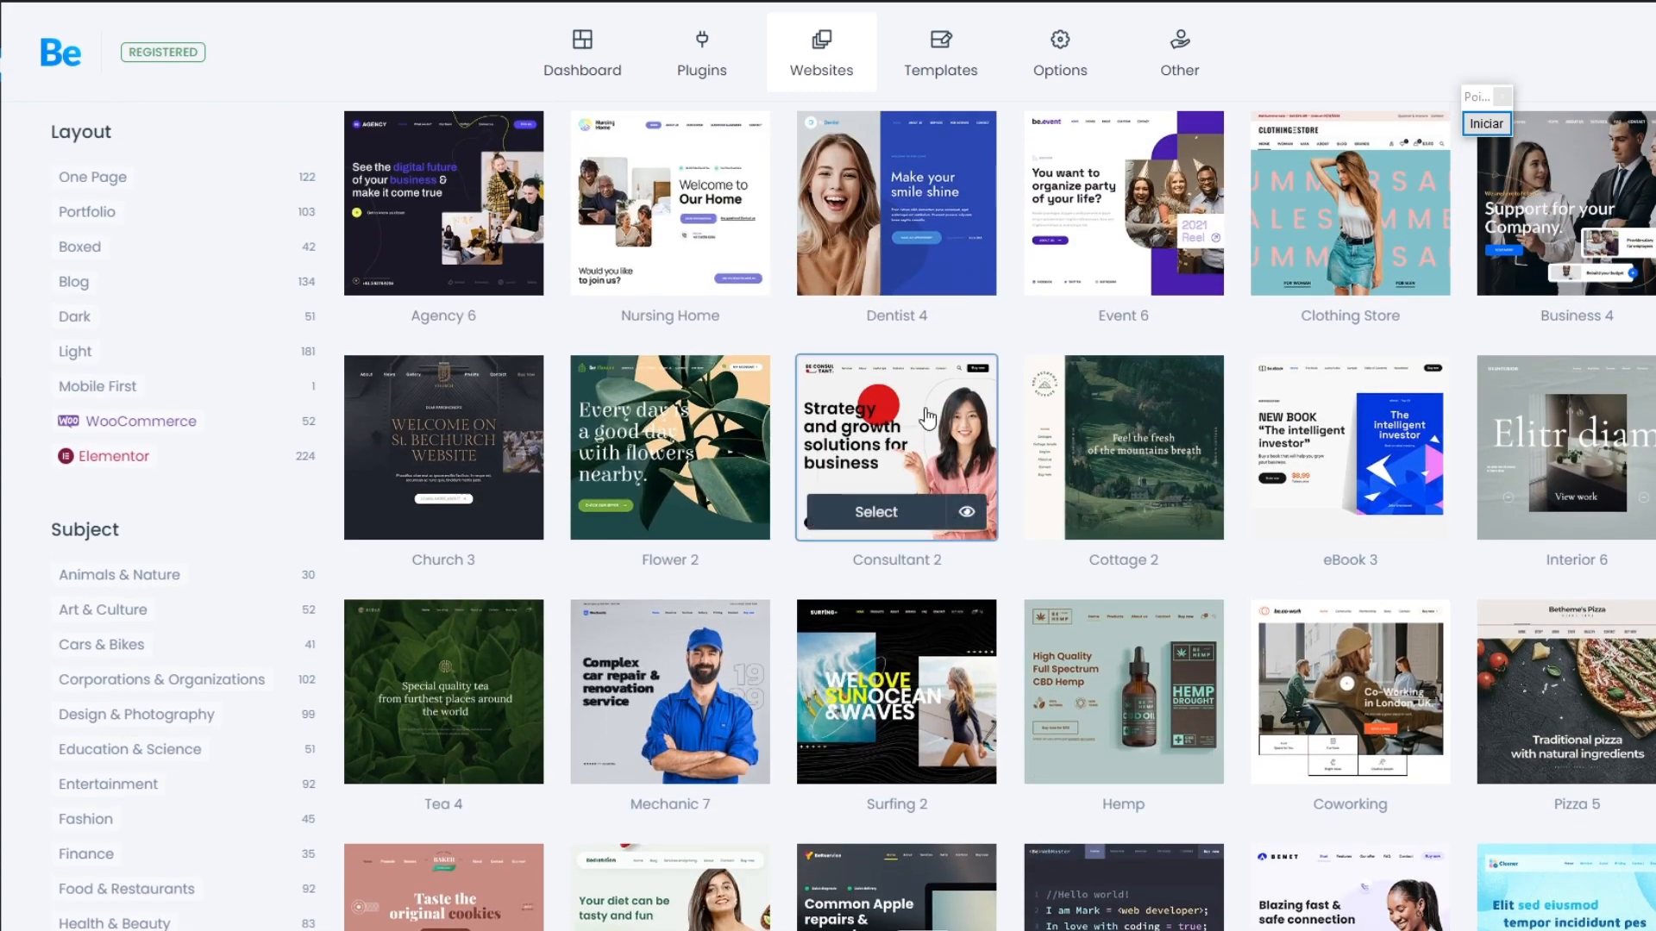
Step: Preview the Consultant 2 demo site and look over its sections down to the contact form
click(967, 515)
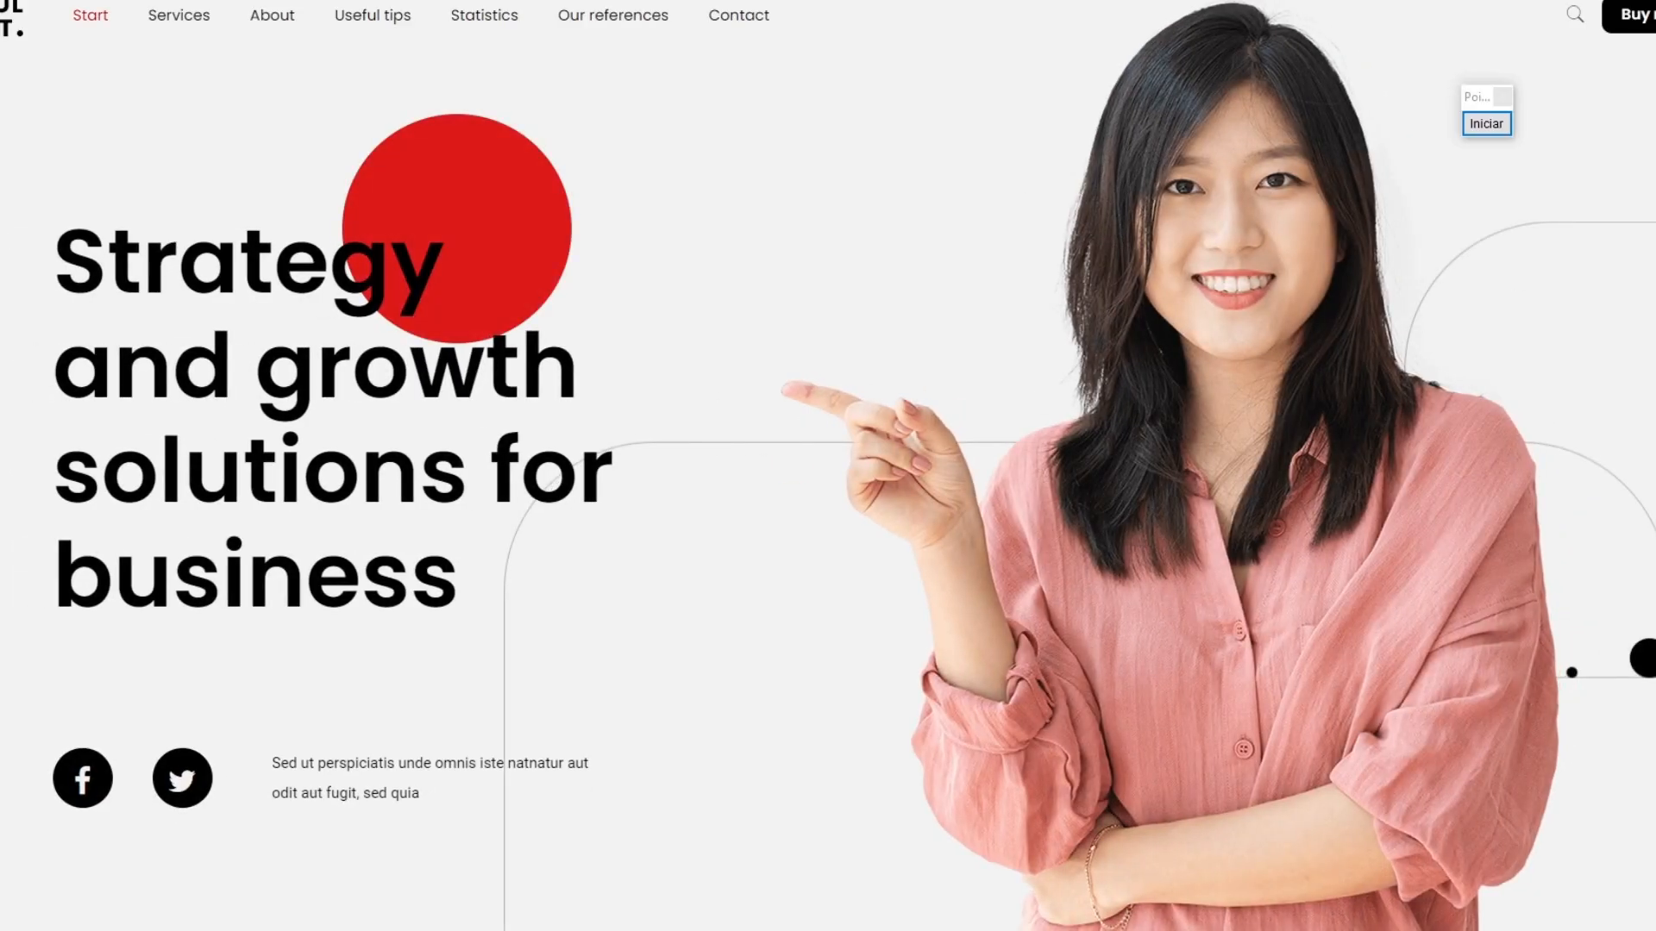
scroll(827, 466, down, 20)
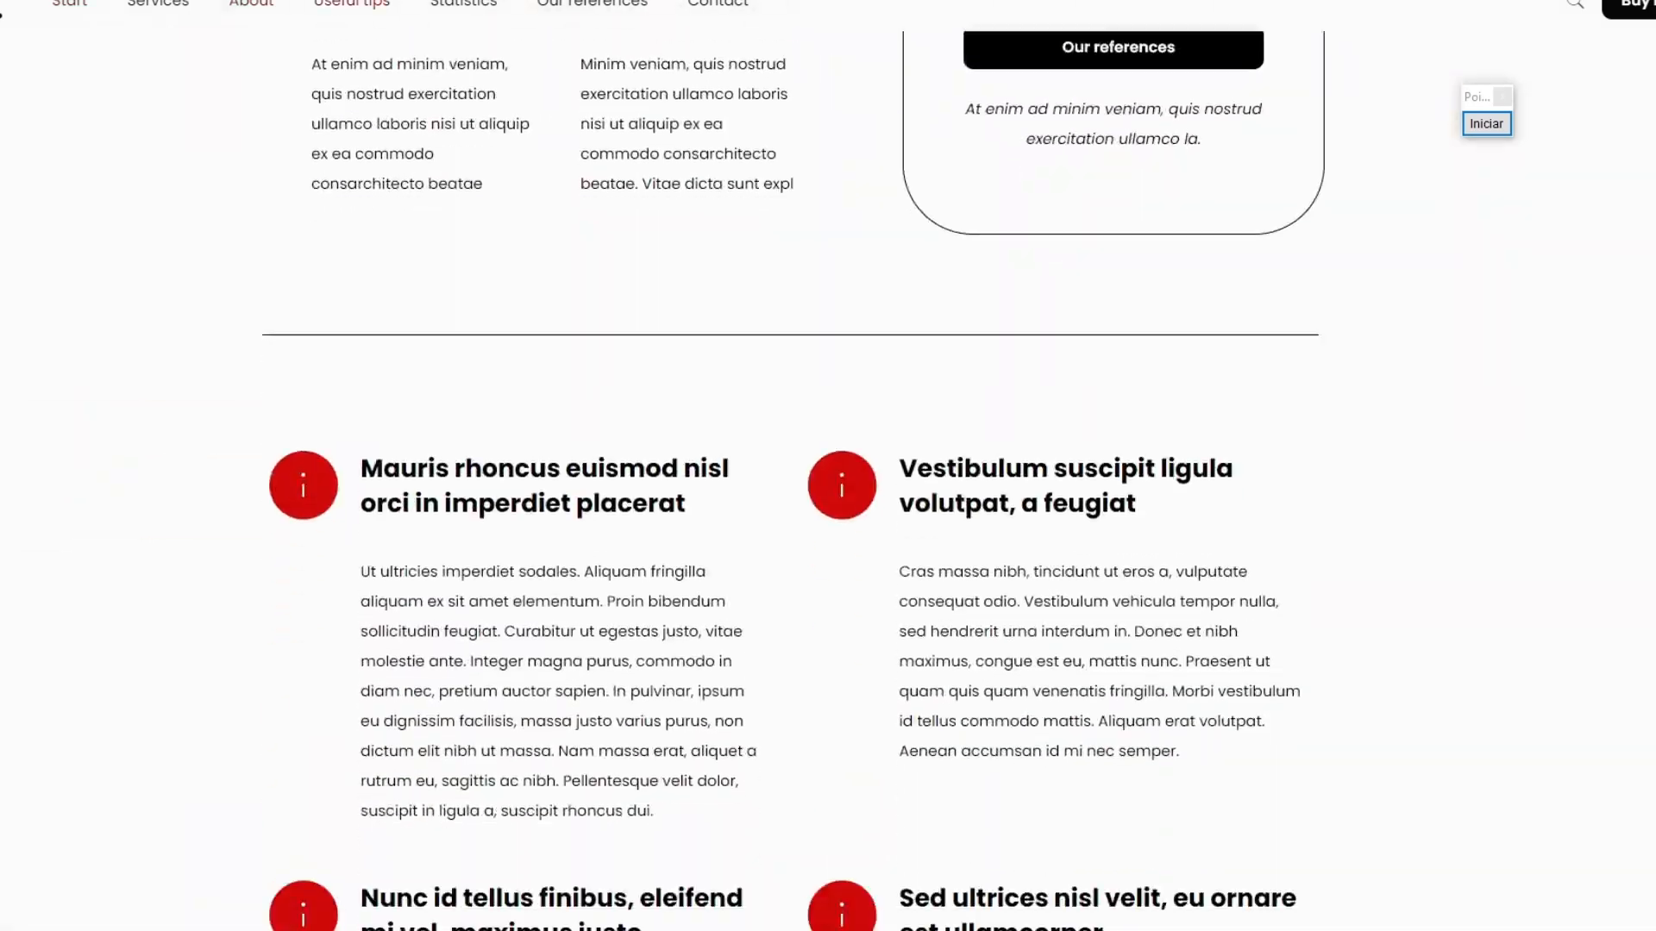
scroll(828, 466, down, 20)
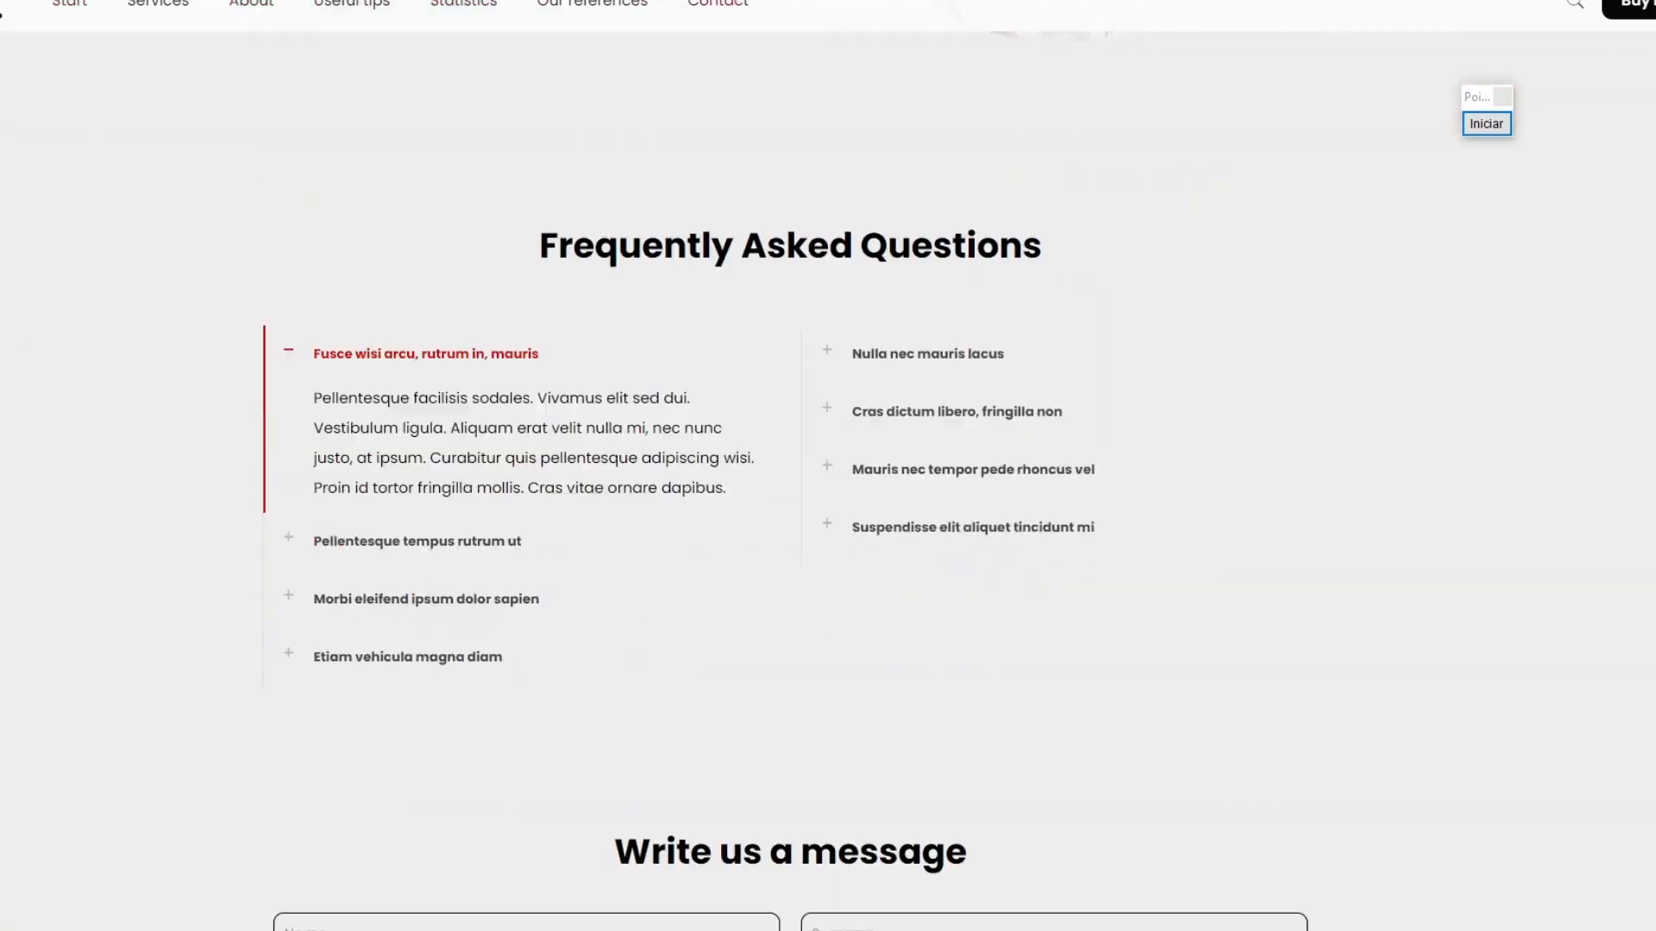
scroll(827, 465, down, 10)
scroll(828, 466, up, 20)
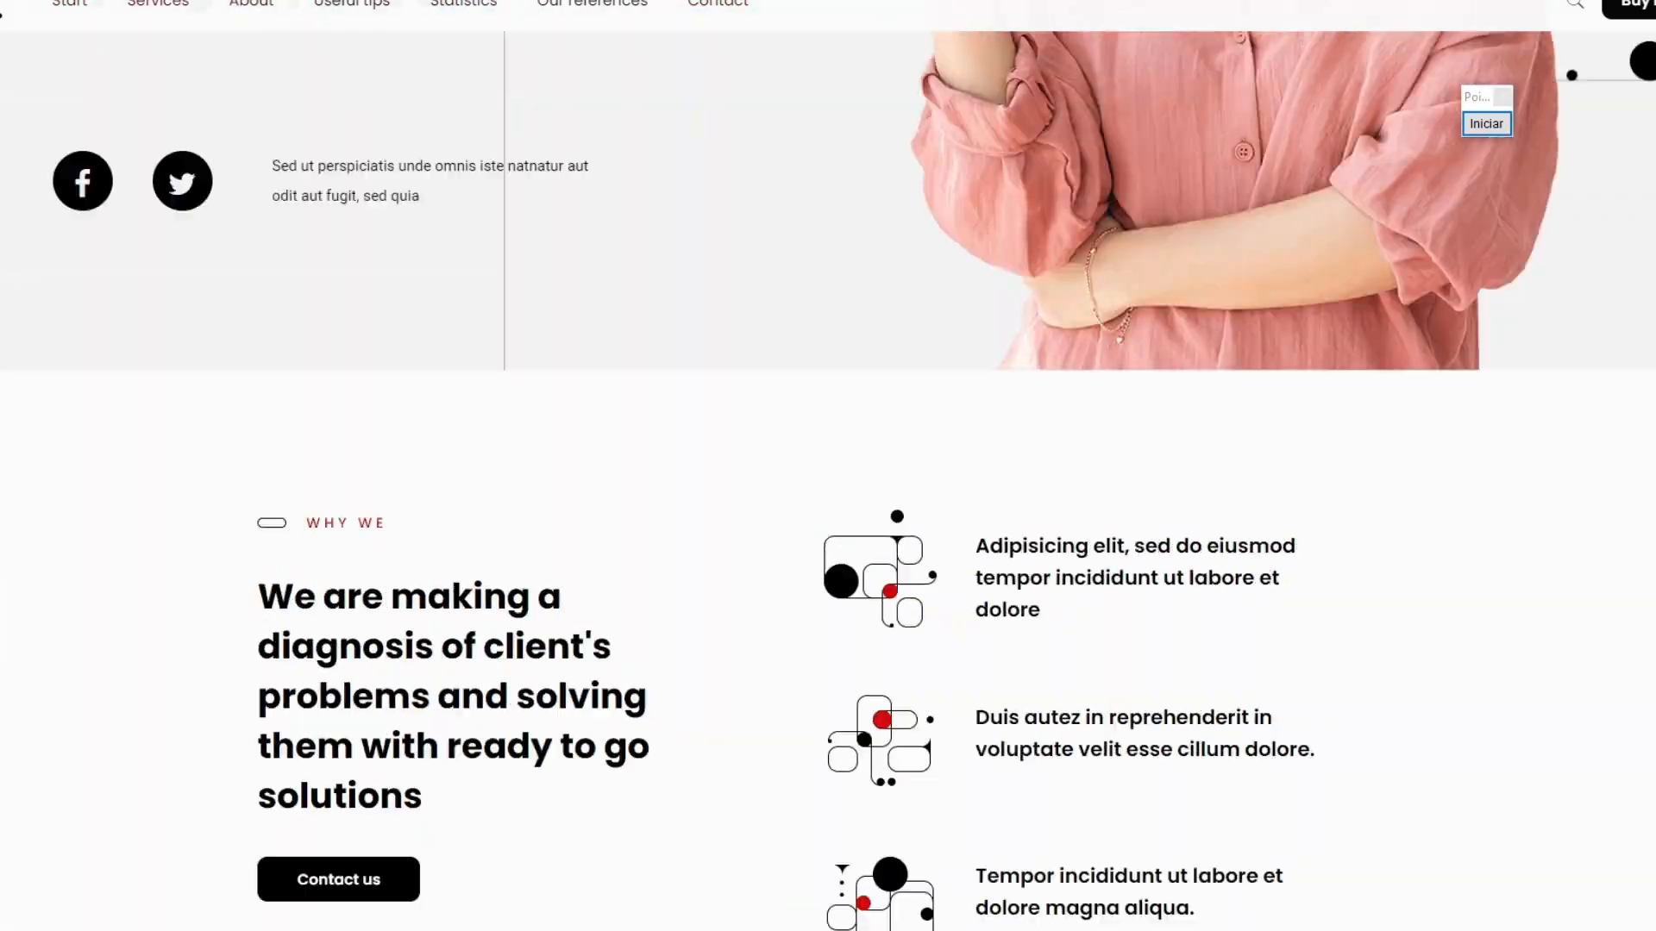
scroll(1214, 156, up, 7)
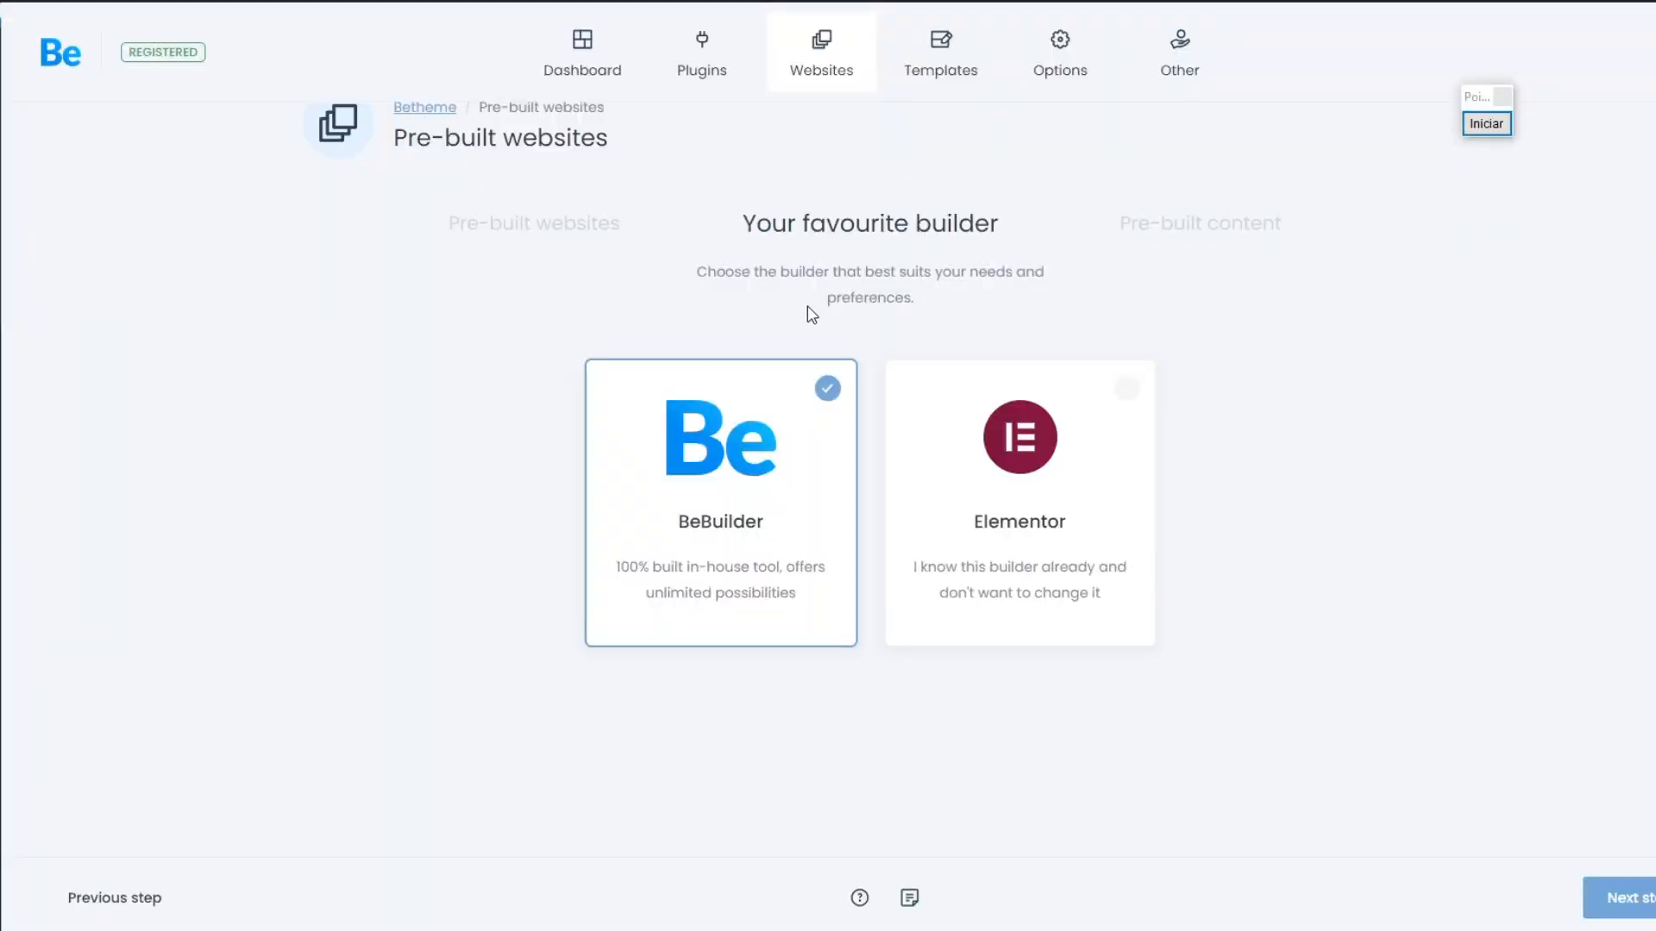
Step: Return to the pre-built websites catalogue, browse the designs and select Agency 6
click(842, 79)
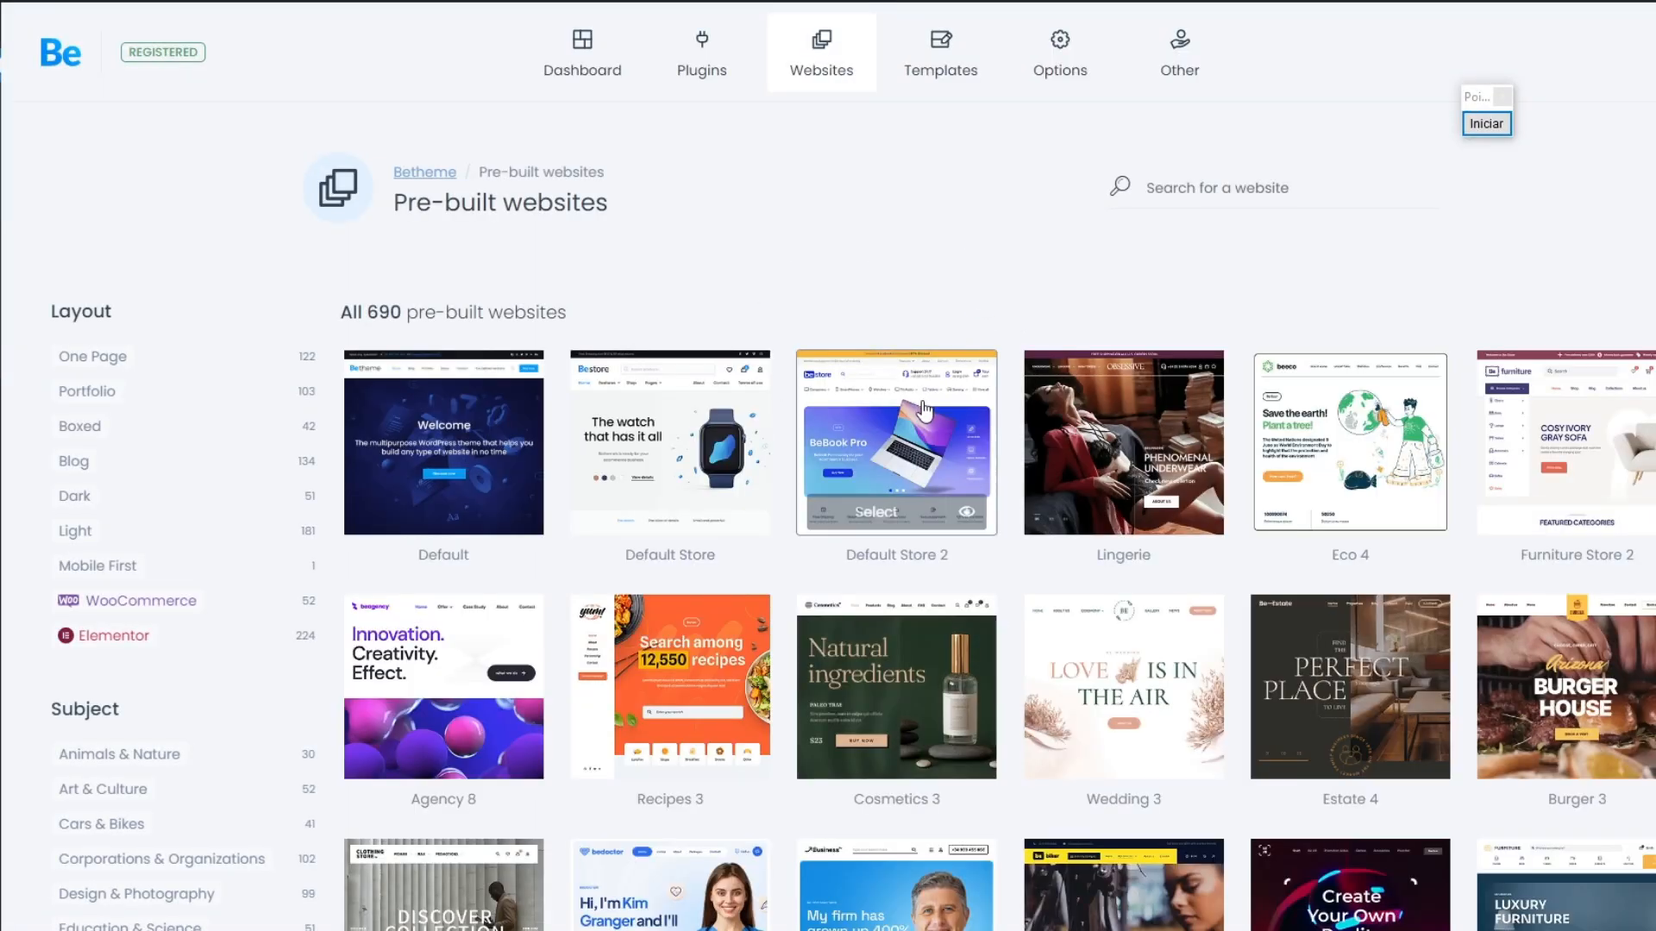
scroll(896, 483, down, 5)
scroll(1121, 543, down, 1)
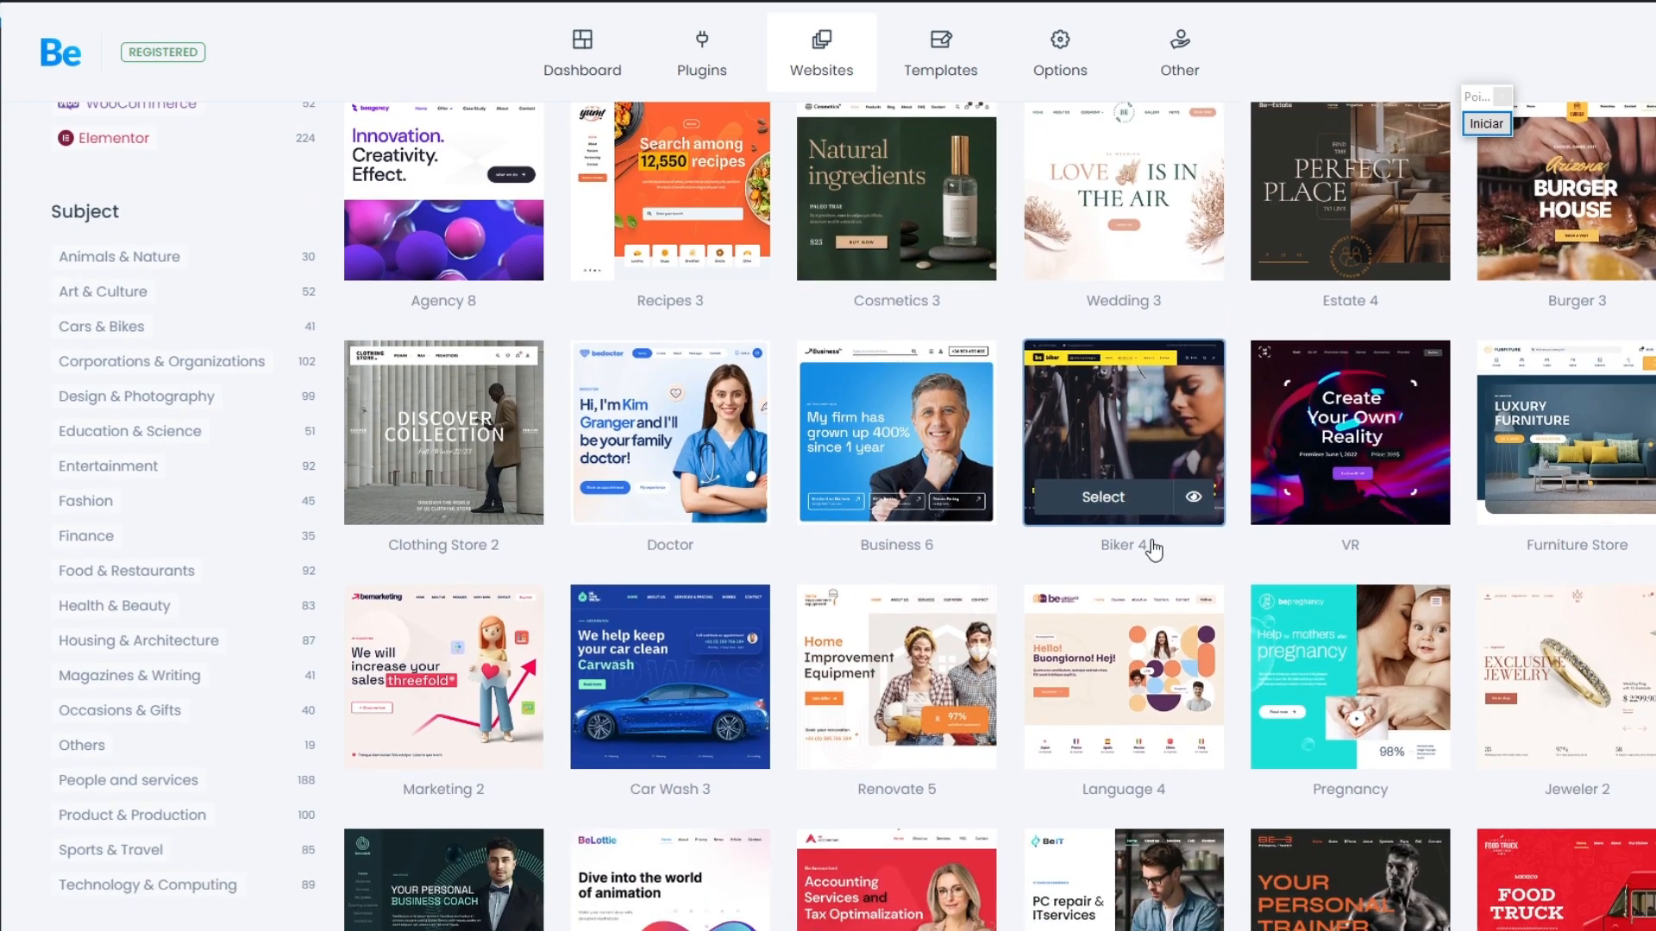
scroll(1155, 547, down, 4)
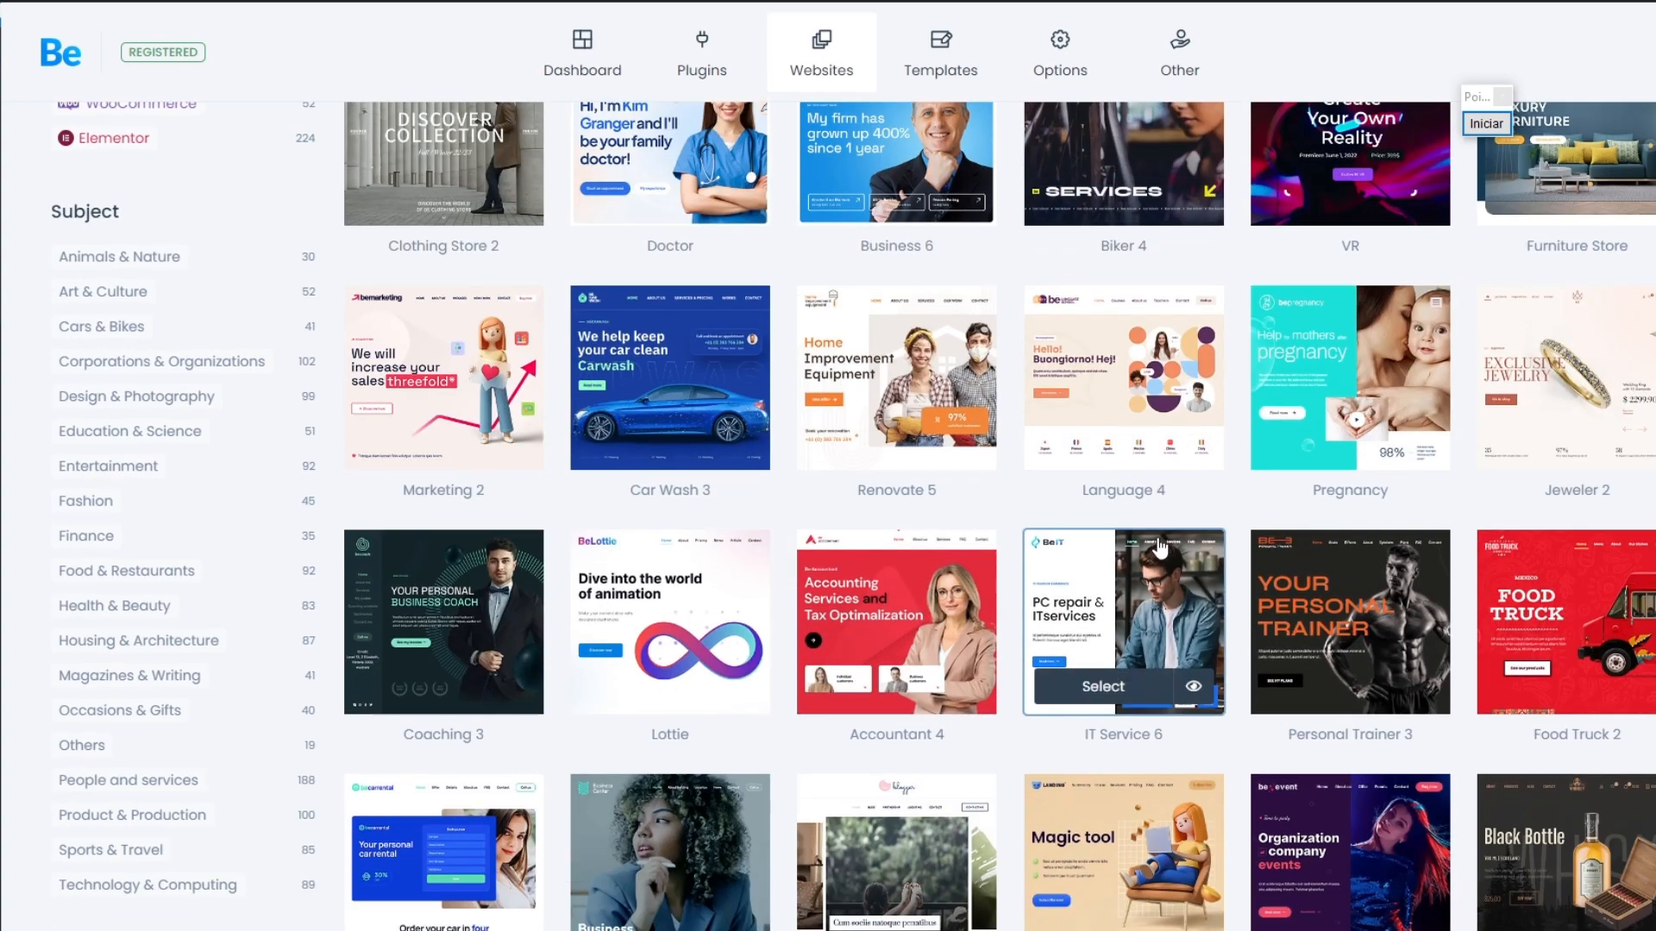
scroll(1157, 543, down, 2)
scroll(1328, 475, down, 3)
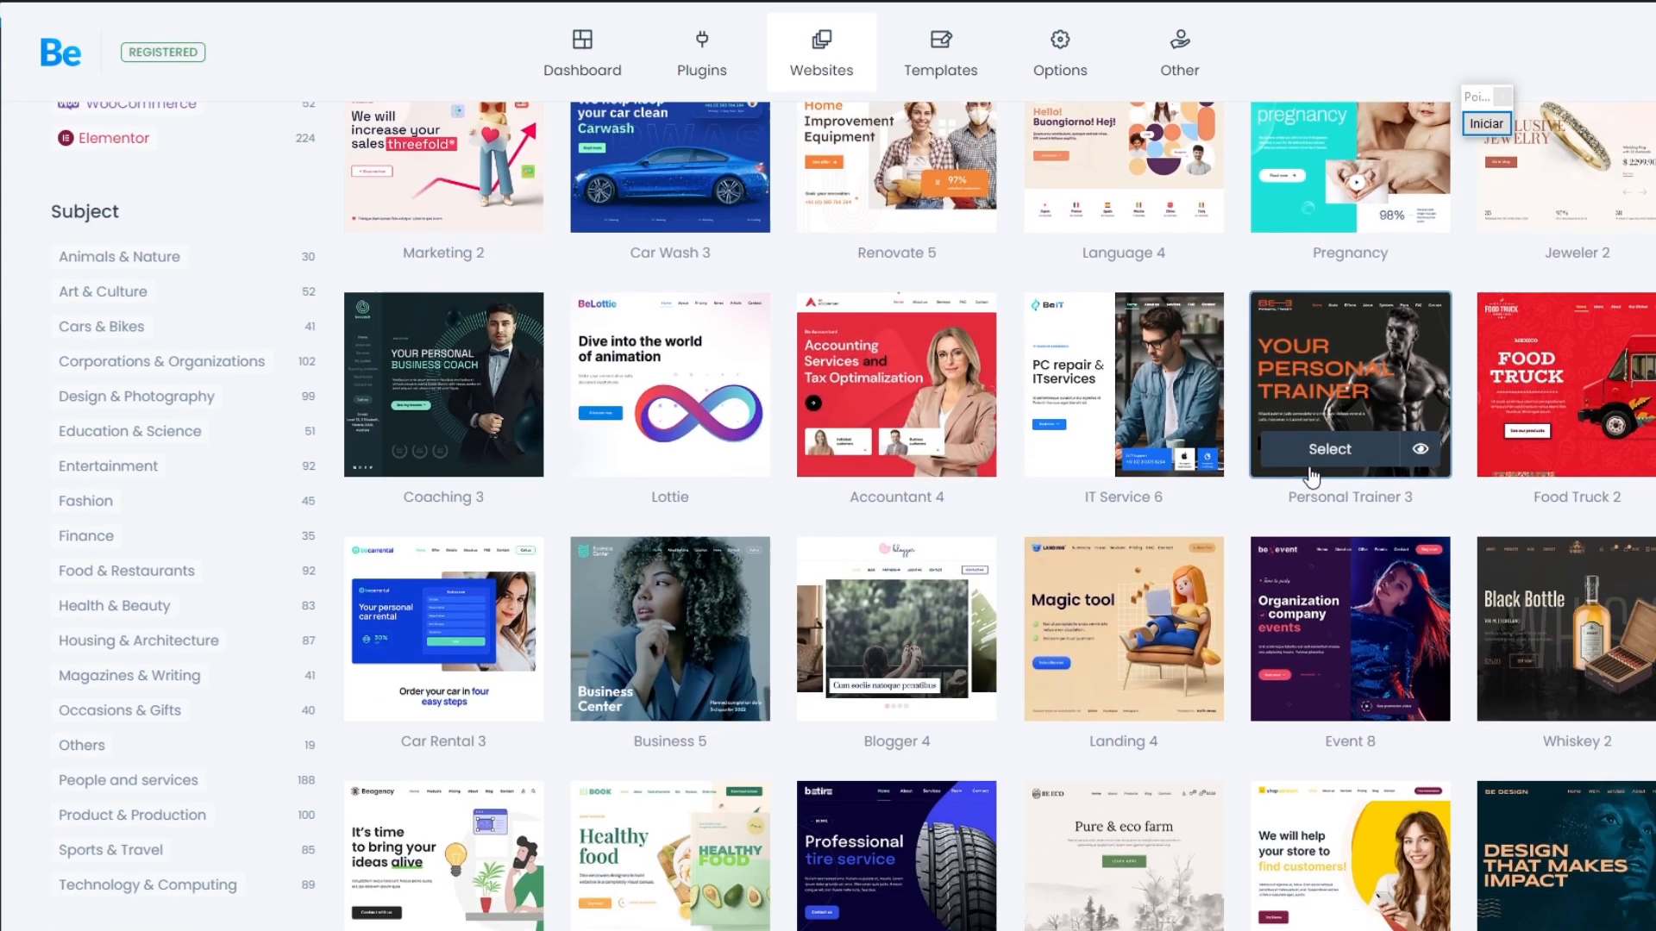
scroll(1332, 479, down, 5)
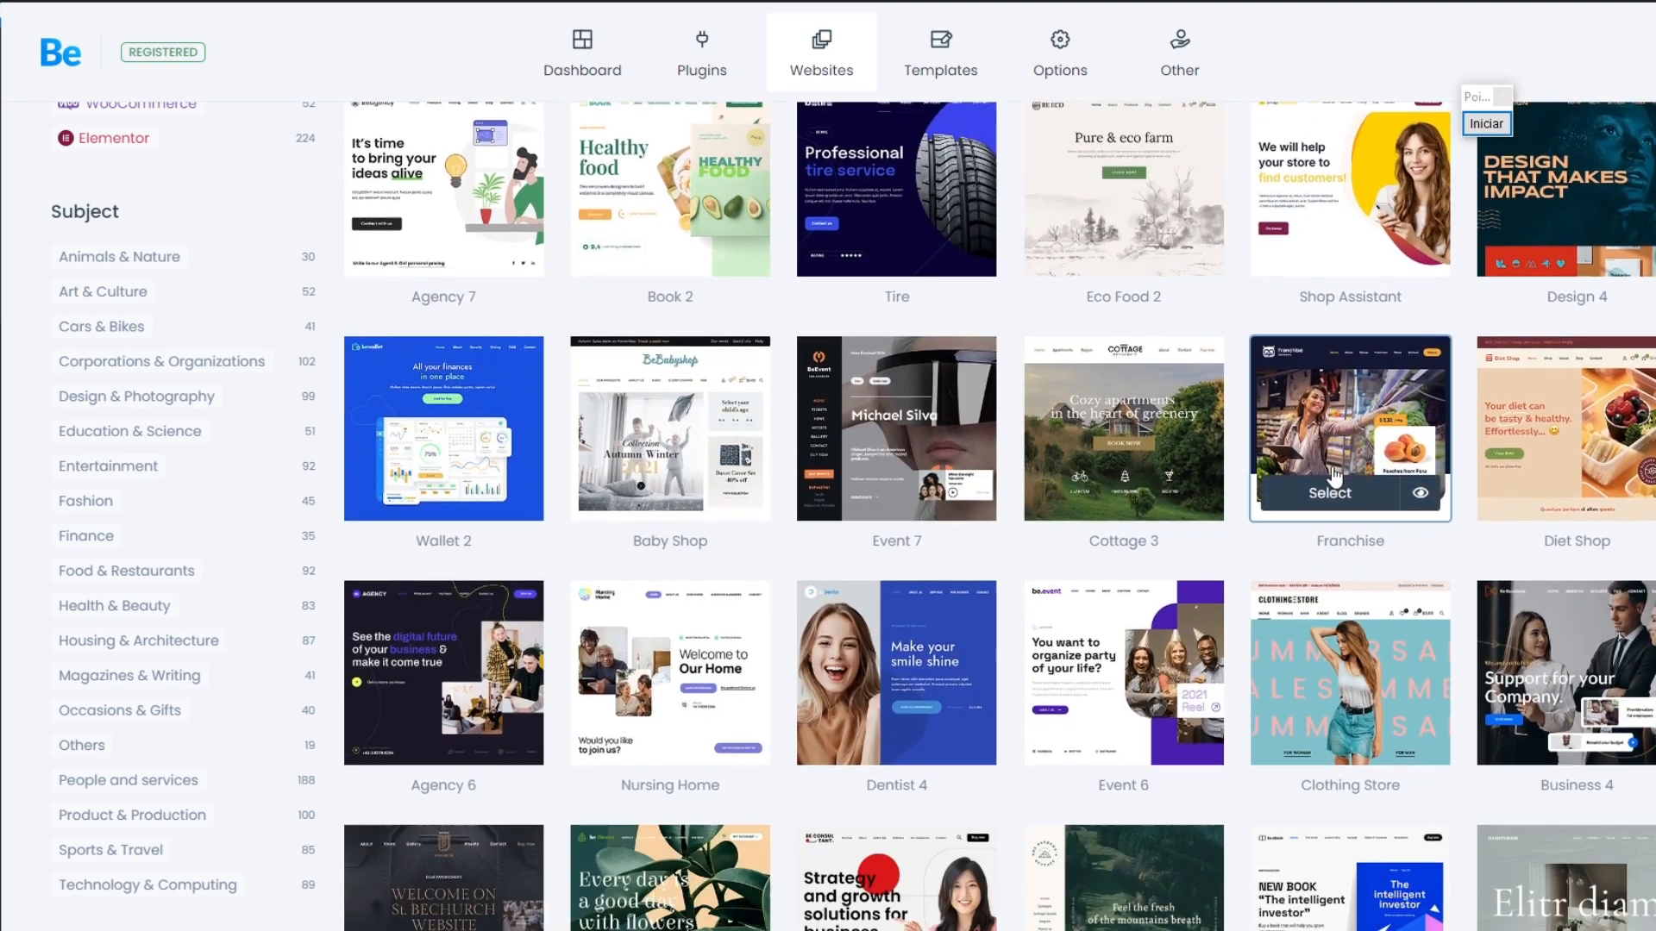
scroll(1331, 500, down, 4)
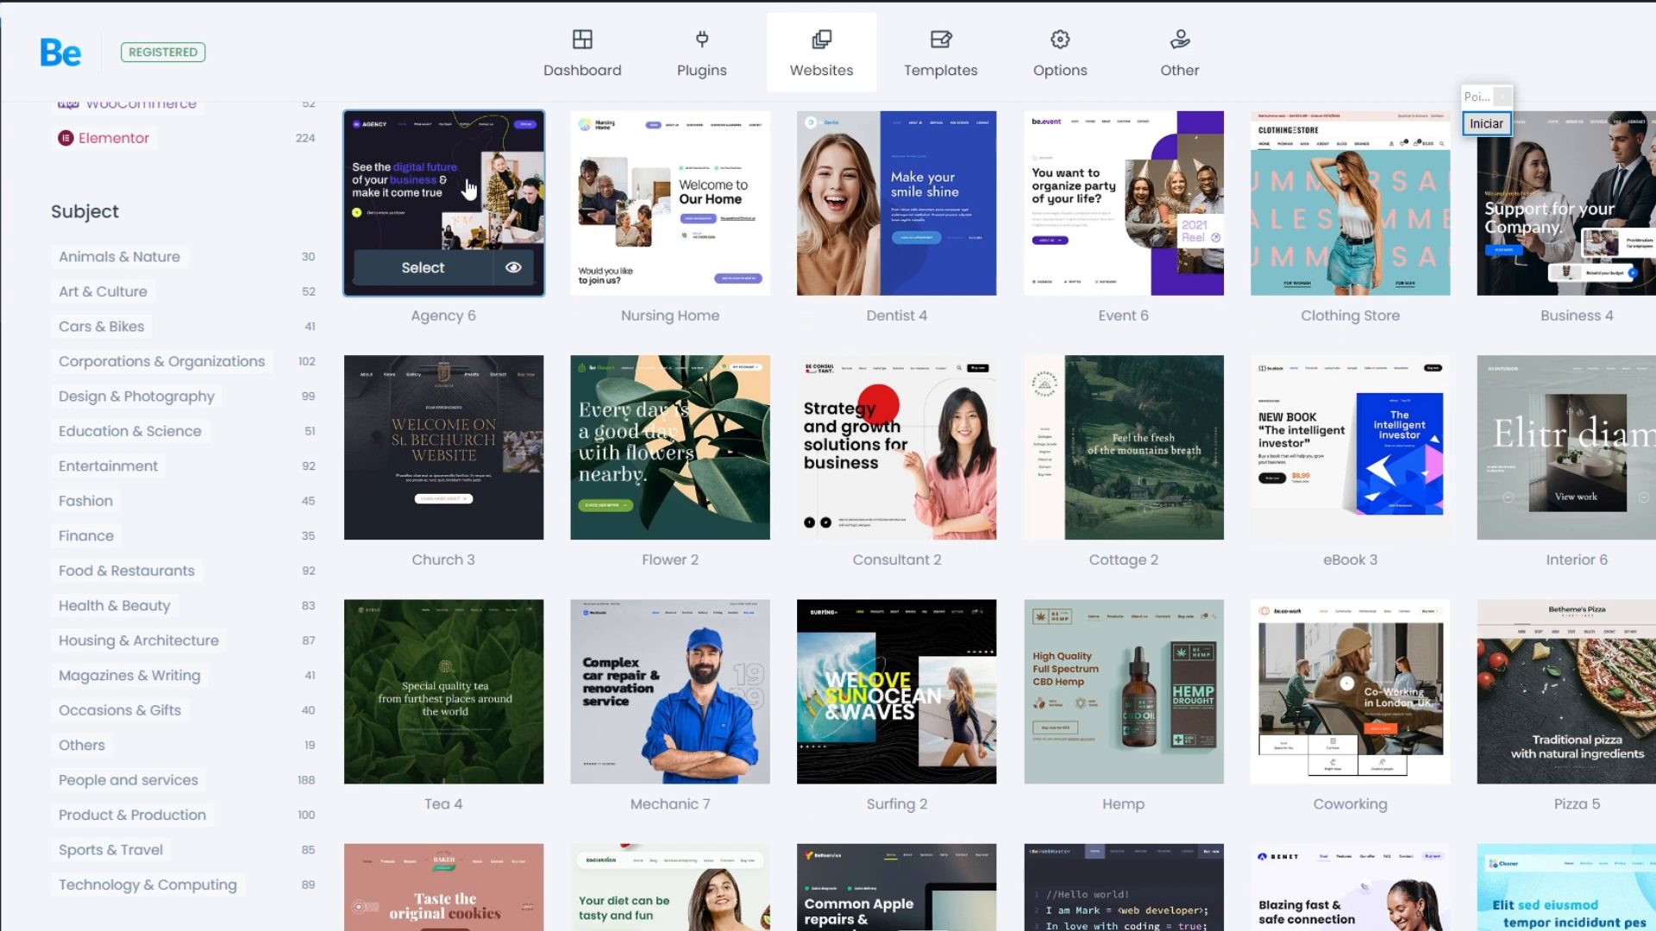
click(422, 268)
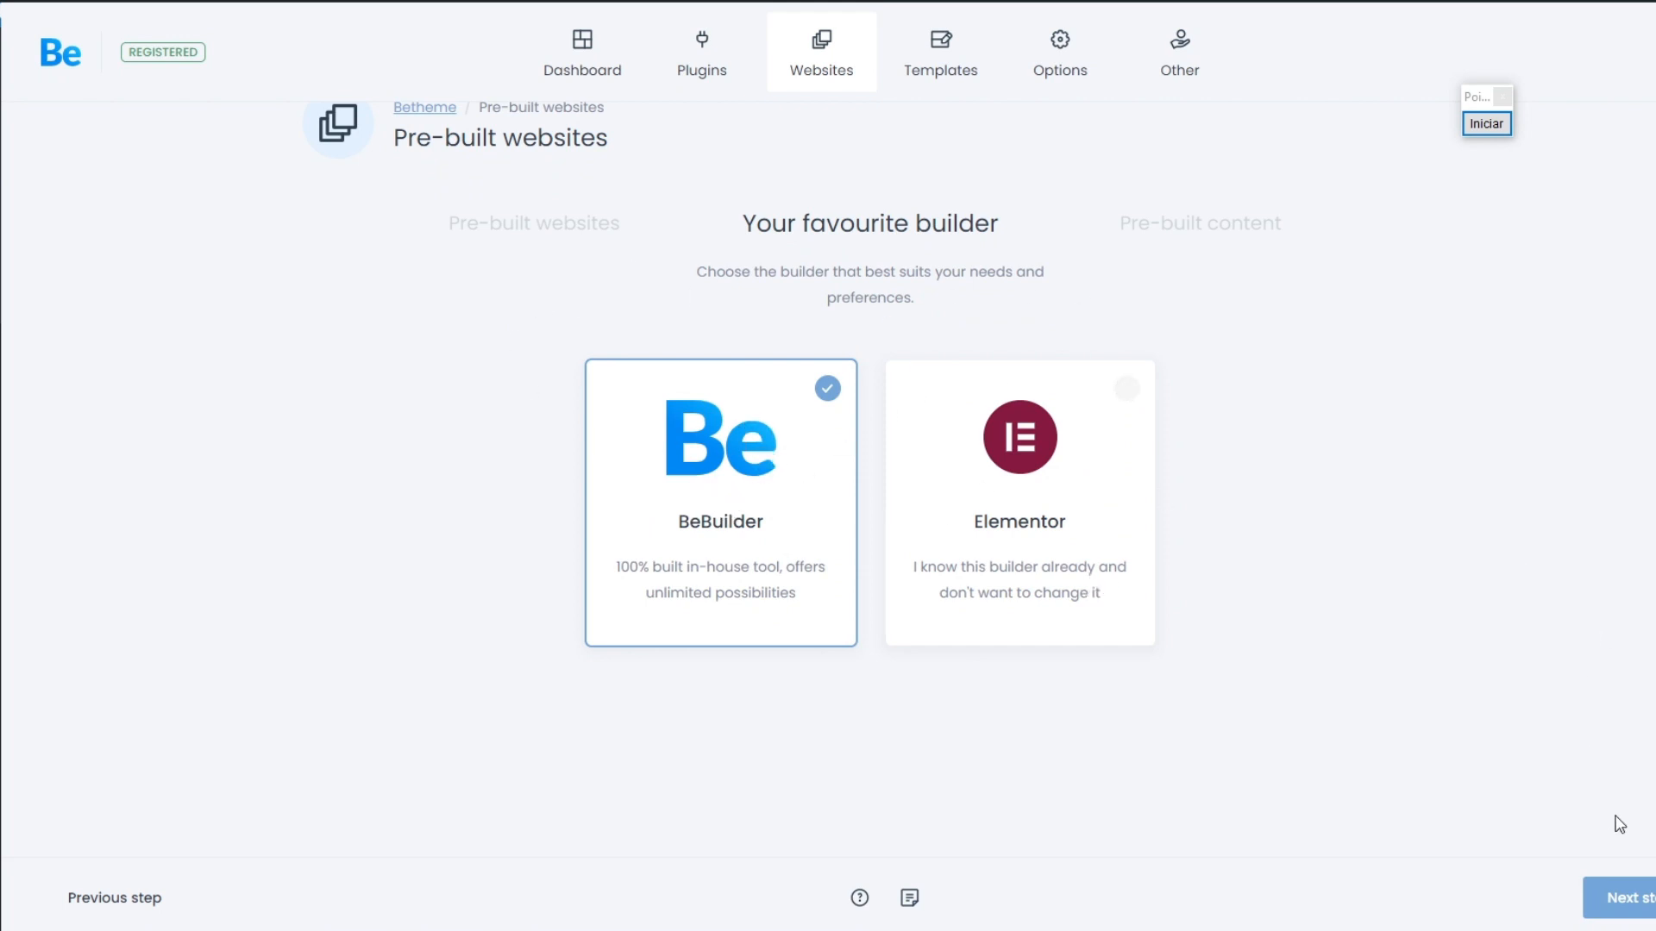
Step: Start the installation with BeBuilder as the builder and the complete website import, including media and the Revolution Slider demo
click(1634, 908)
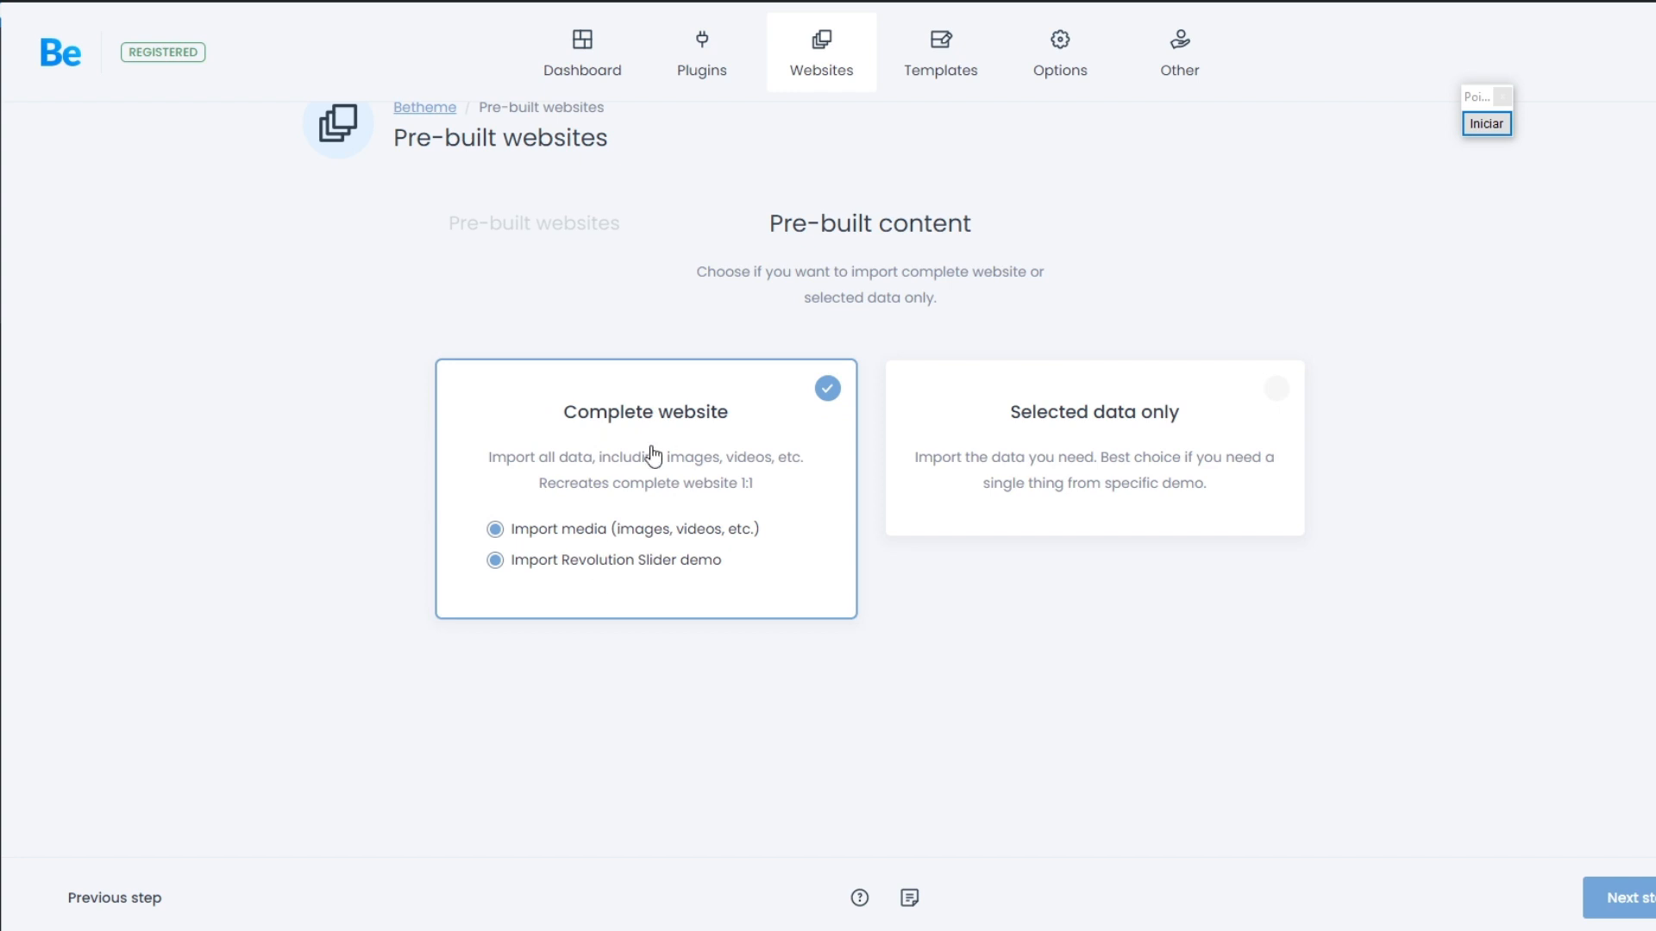
click(1621, 897)
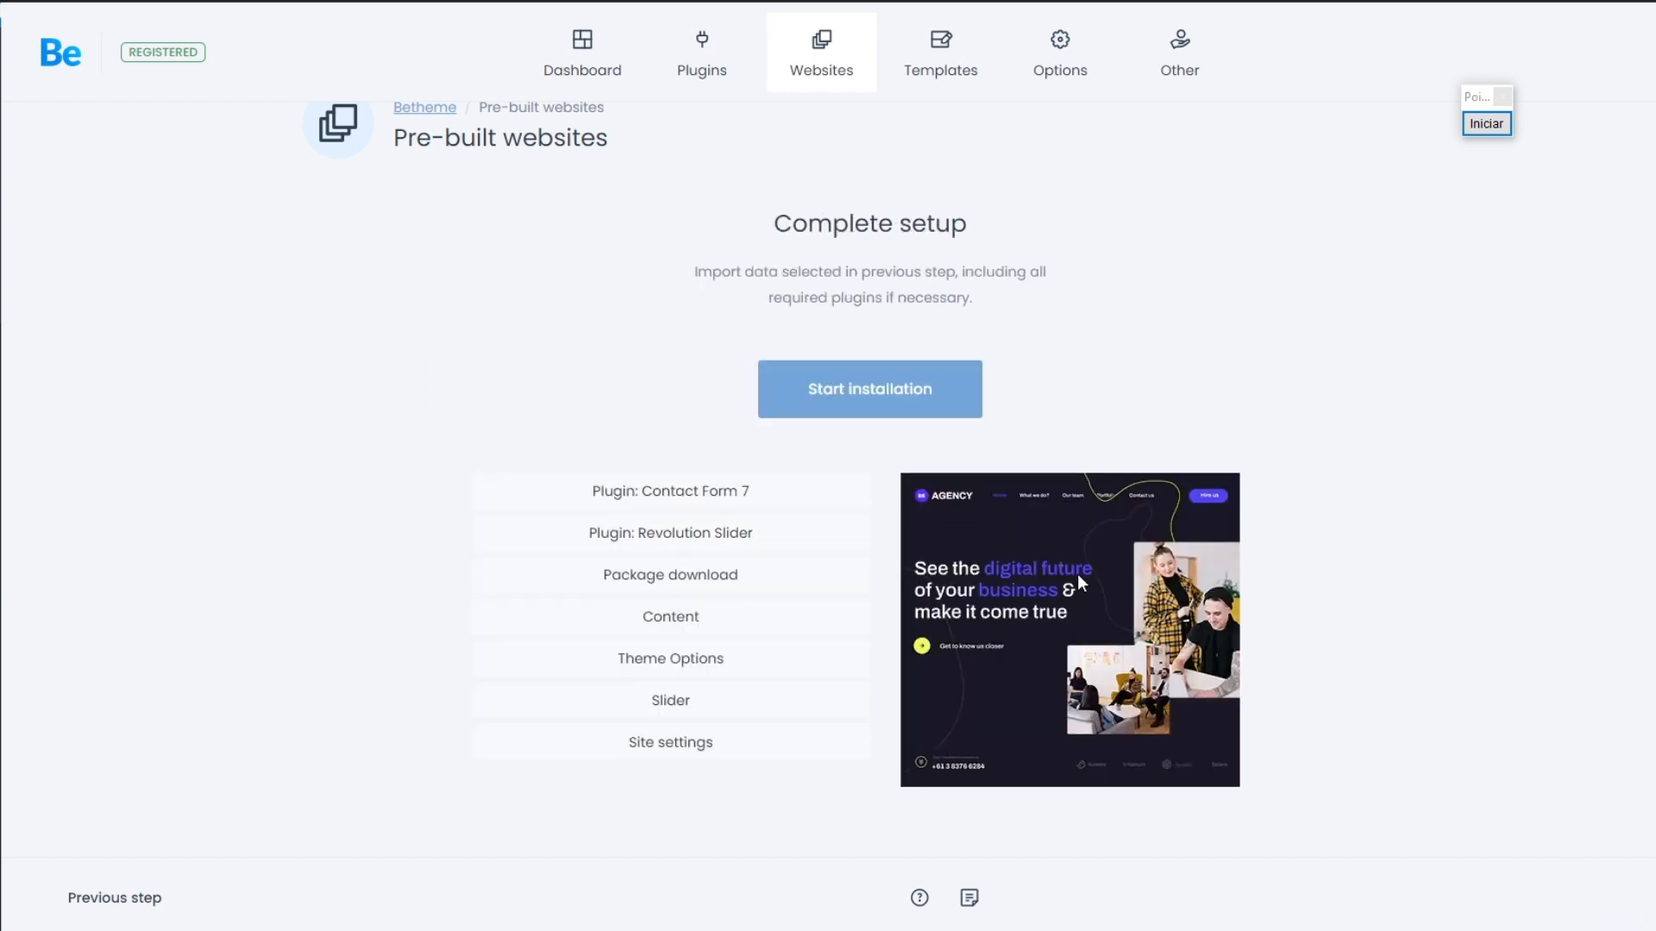
click(865, 396)
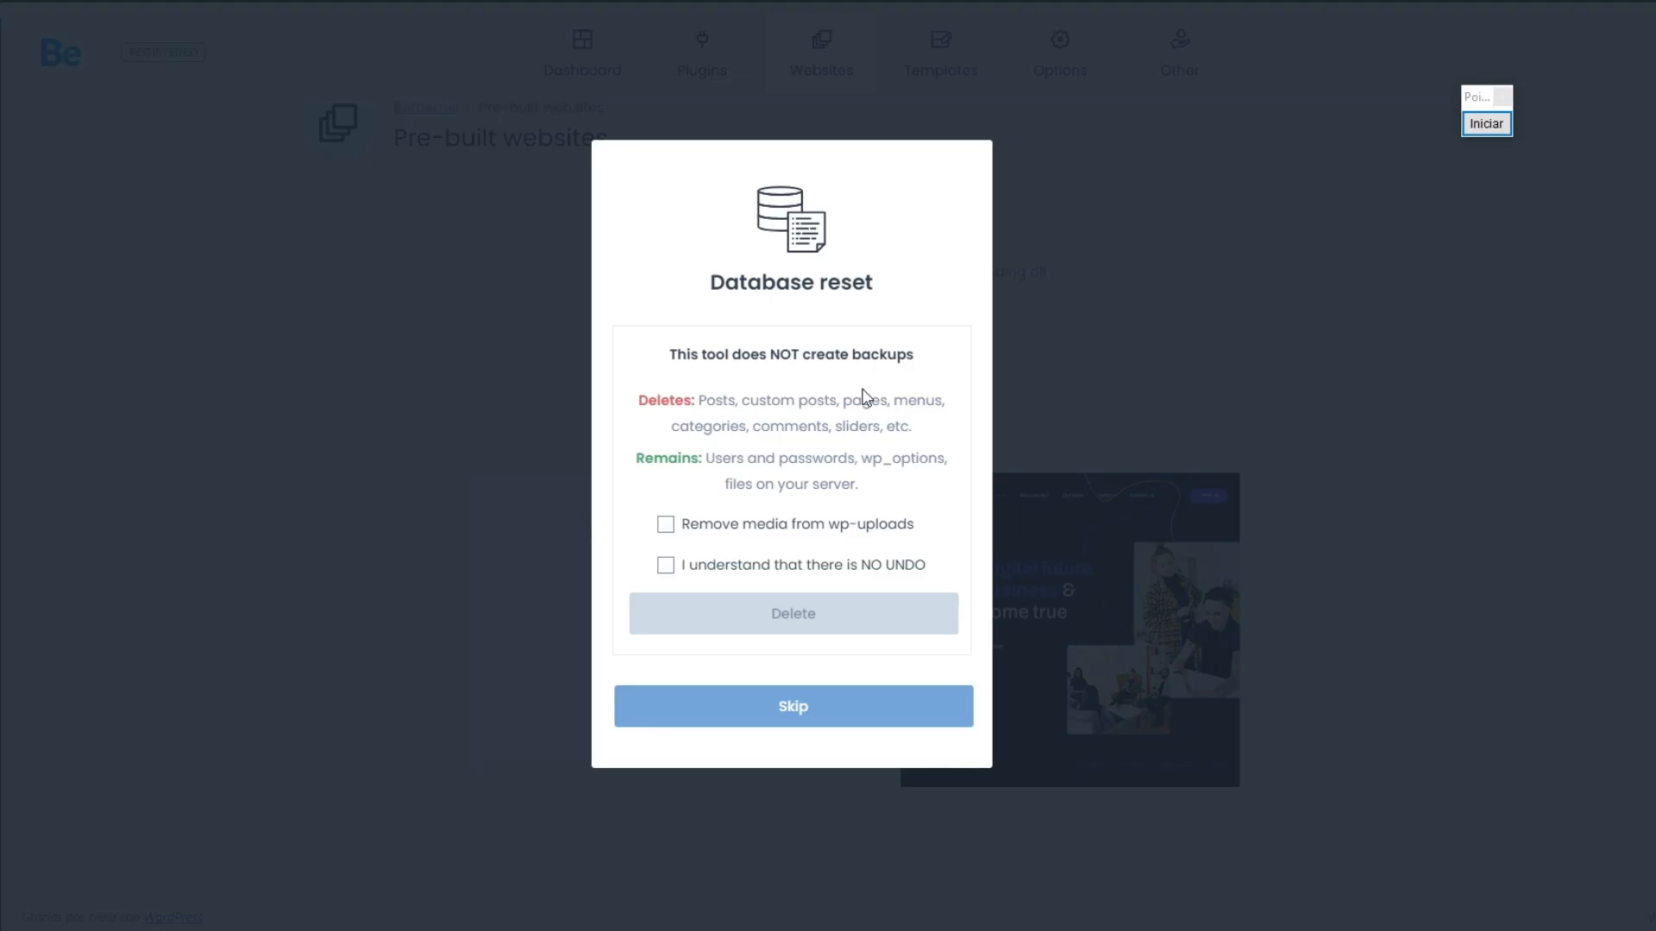
Step: Reset the database, also removing media from wp-uploads and accepting that there is no undo
click(729, 528)
click(724, 565)
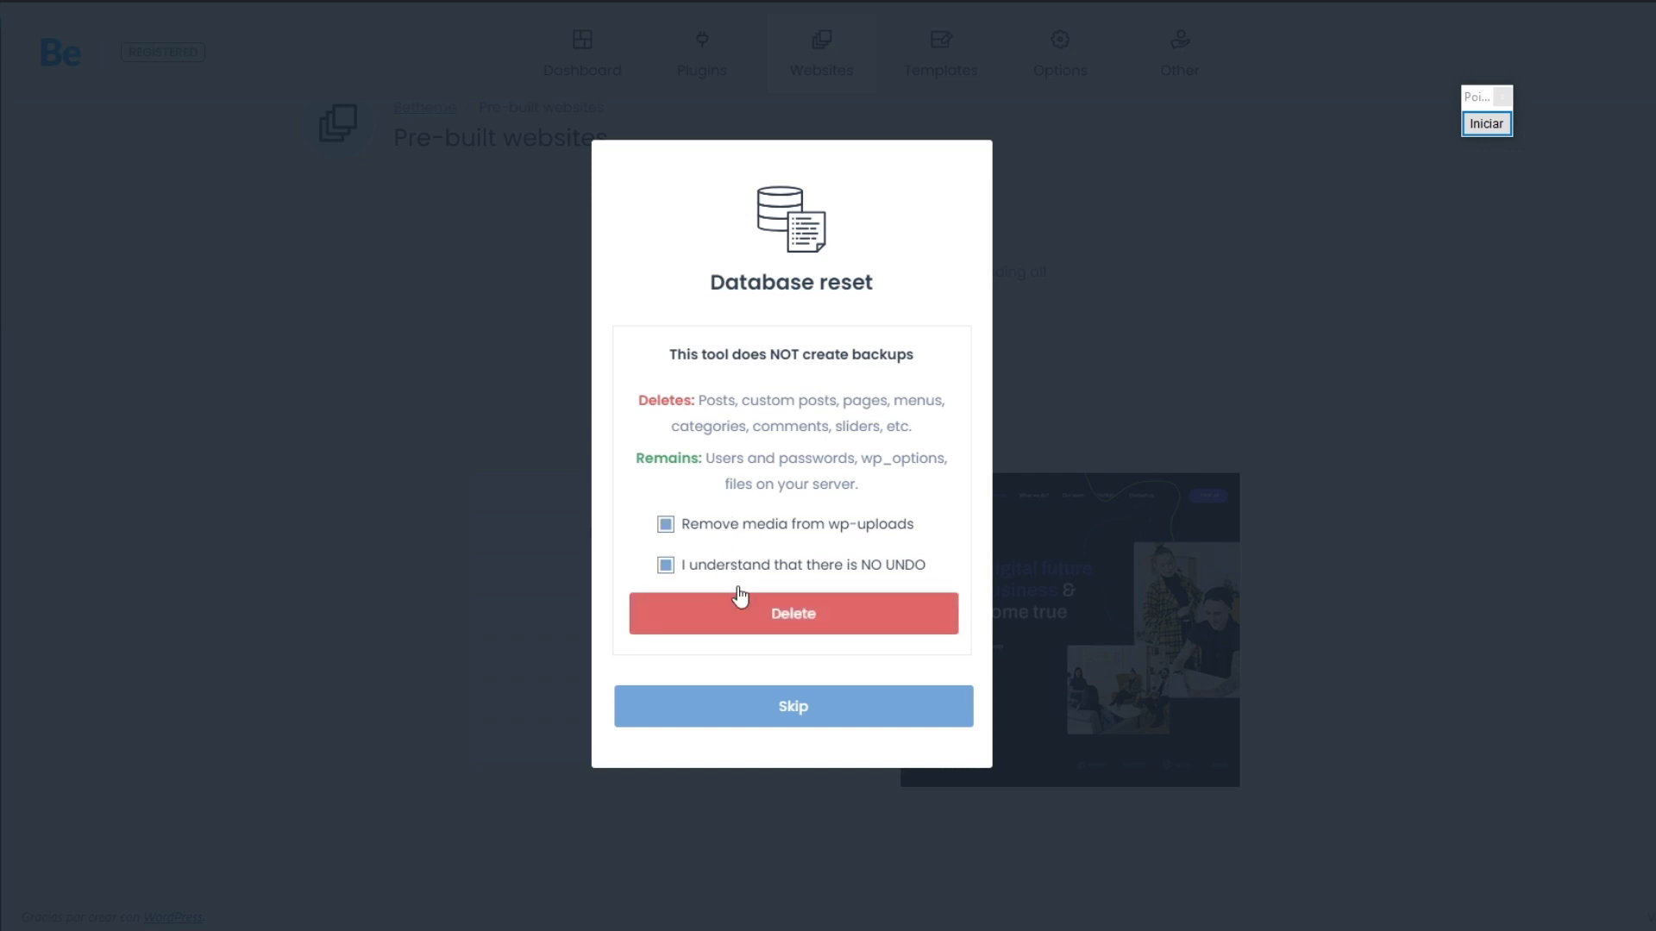
click(798, 616)
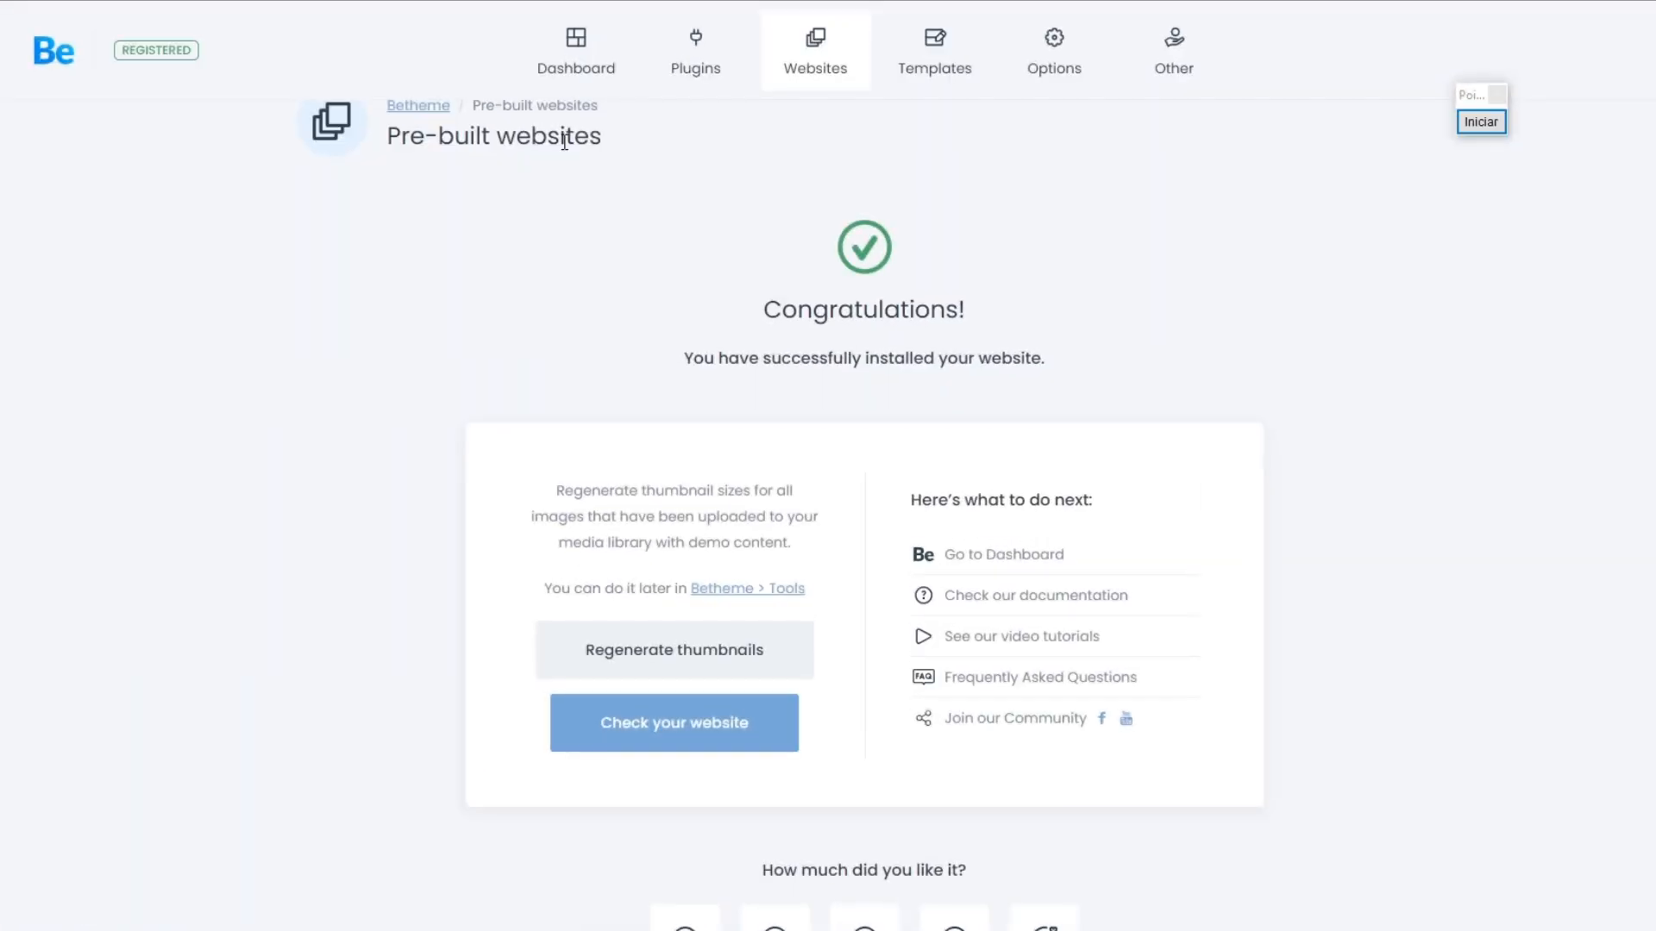
Step: Highlight the Congratulations heading, mark Check your website with a red arrow, and open the installed website
drag(783, 315, 977, 318)
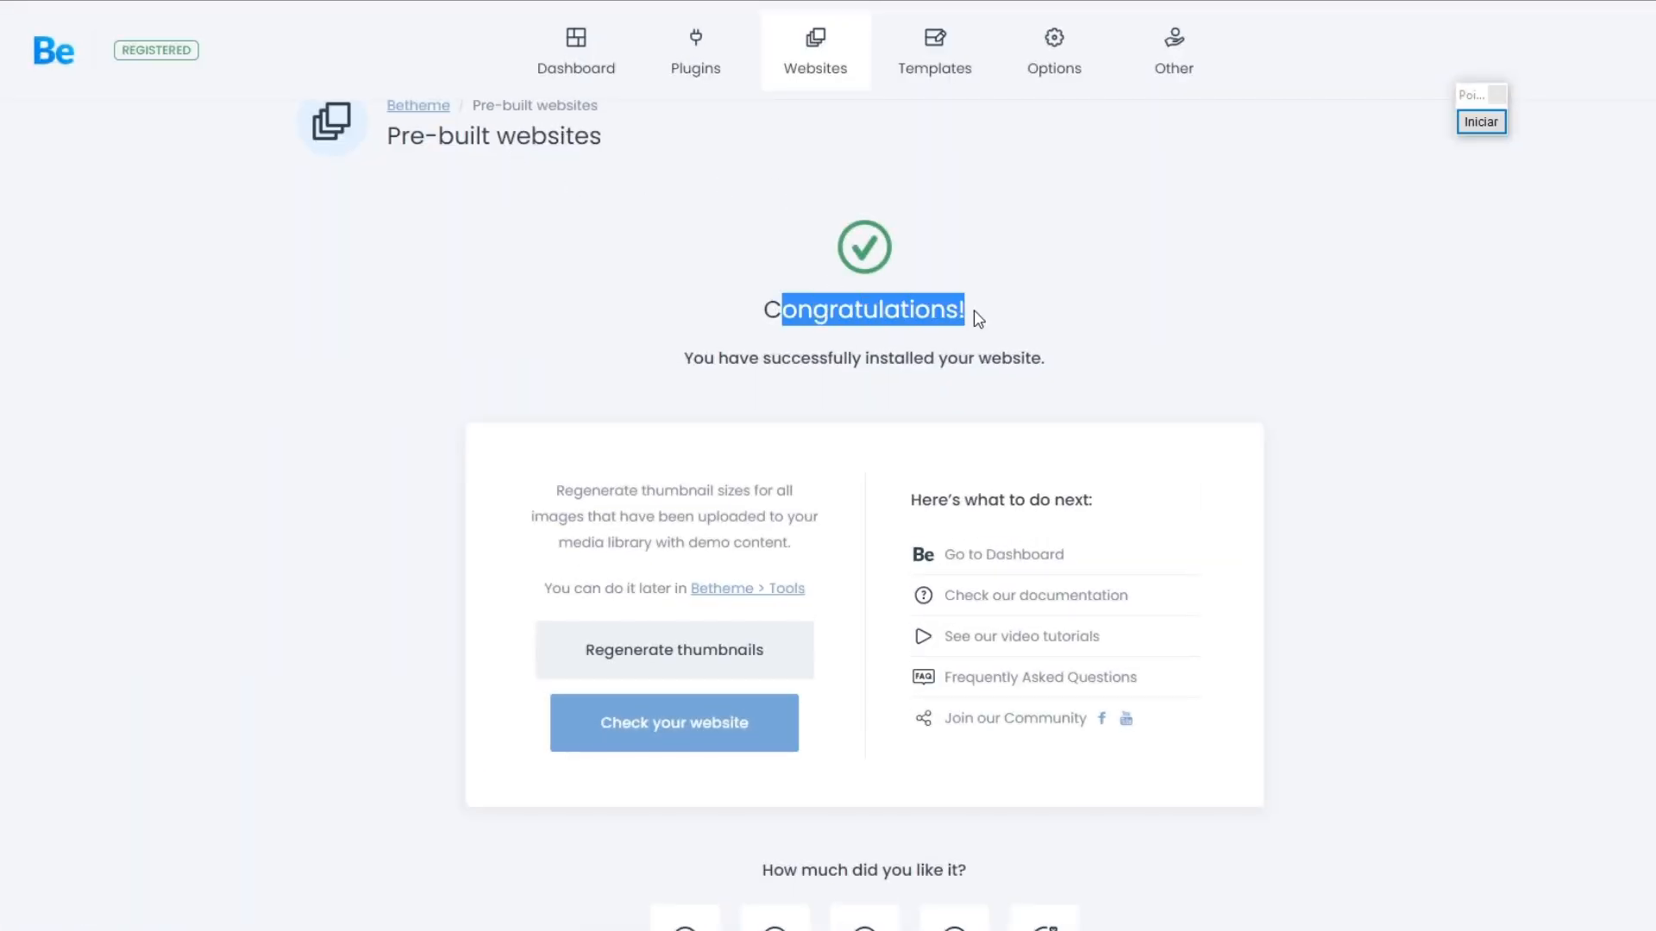
click(1481, 122)
mouse_move(36, 614)
mouse_down()
mouse_move(491, 665)
mouse_move(517, 711)
mouse_move(542, 716)
mouse_up()
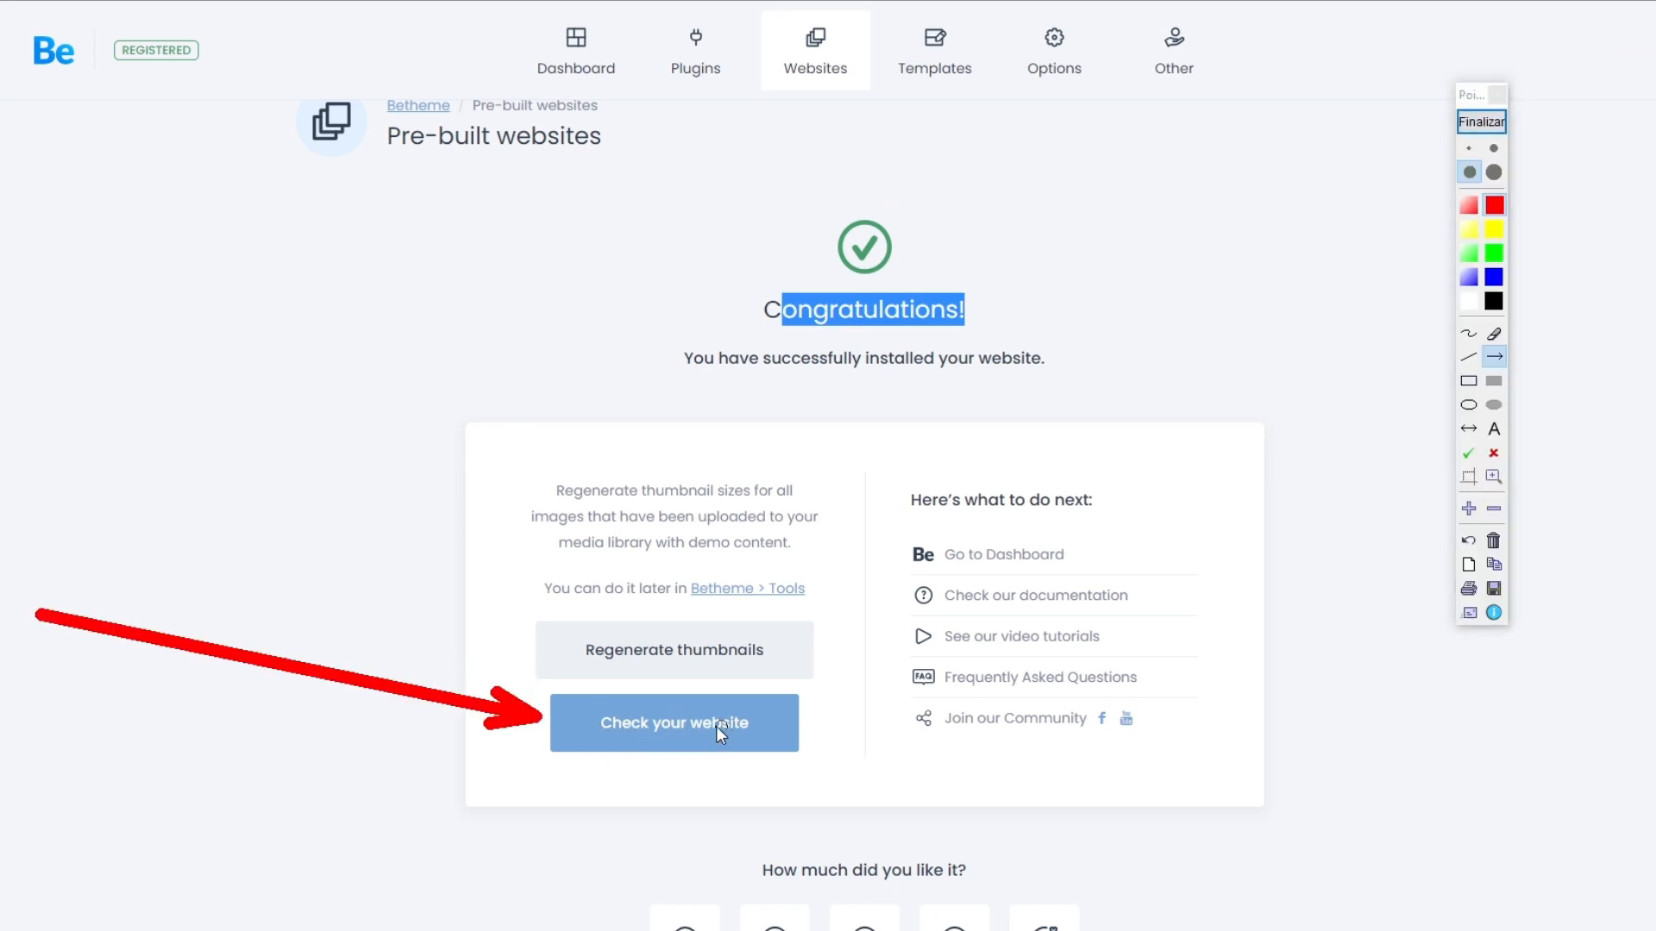
click(1481, 121)
click(709, 726)
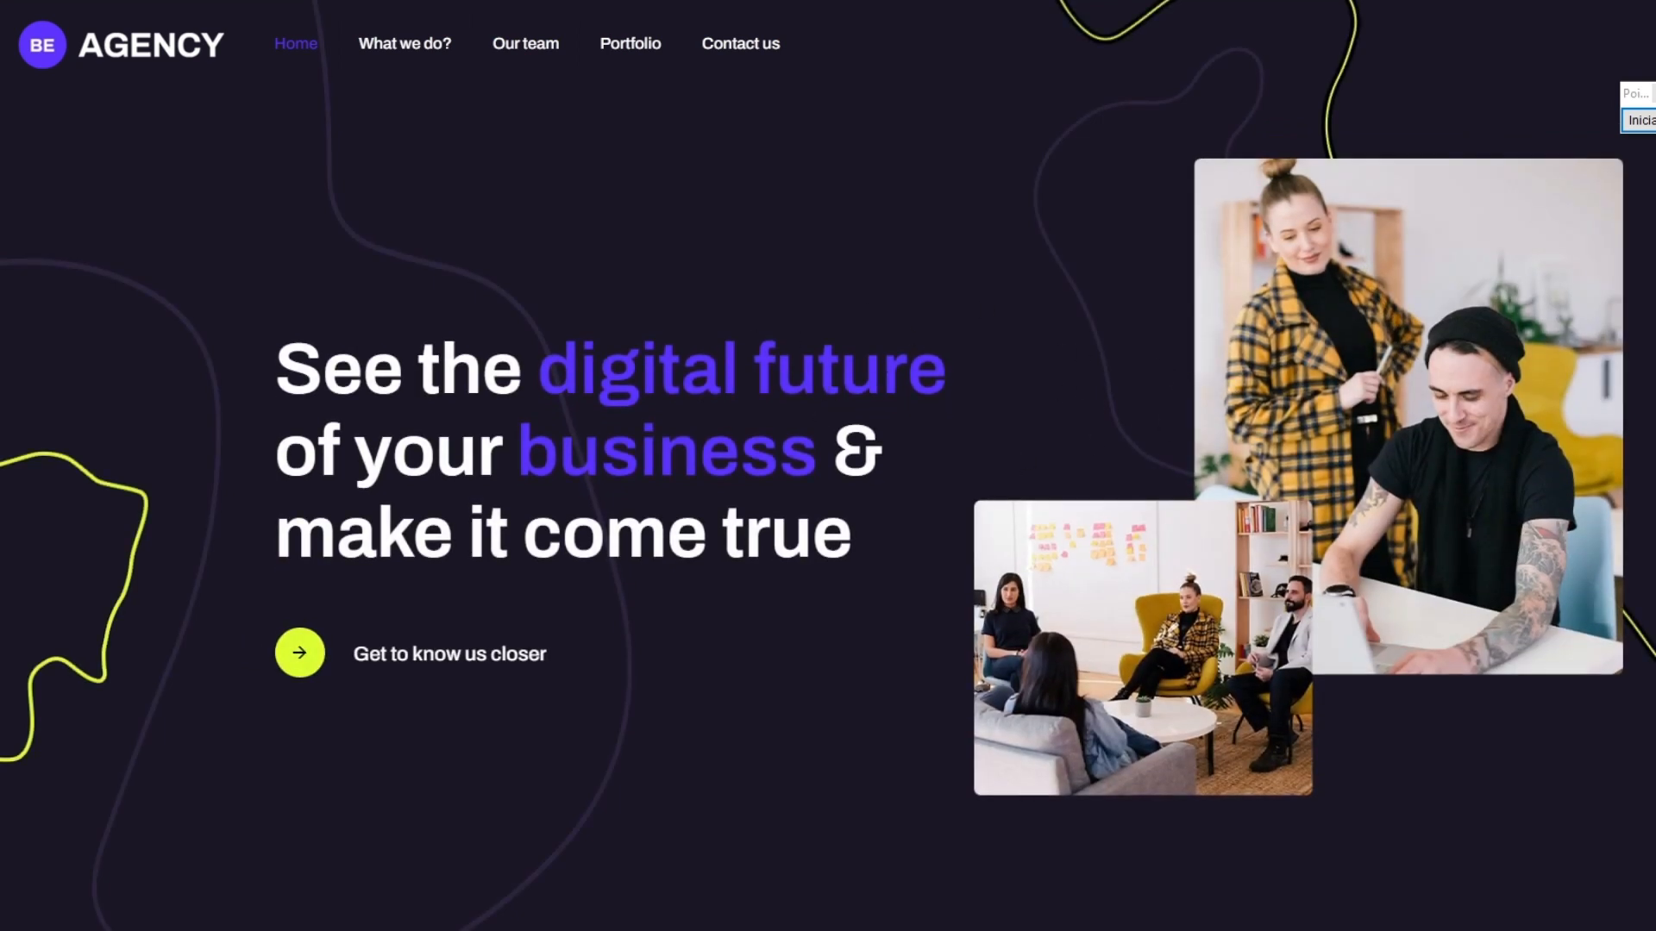
Step: Look over the installed Agency home page down to the testimonials section and return to its beginning
scroll(828, 465, down, 15)
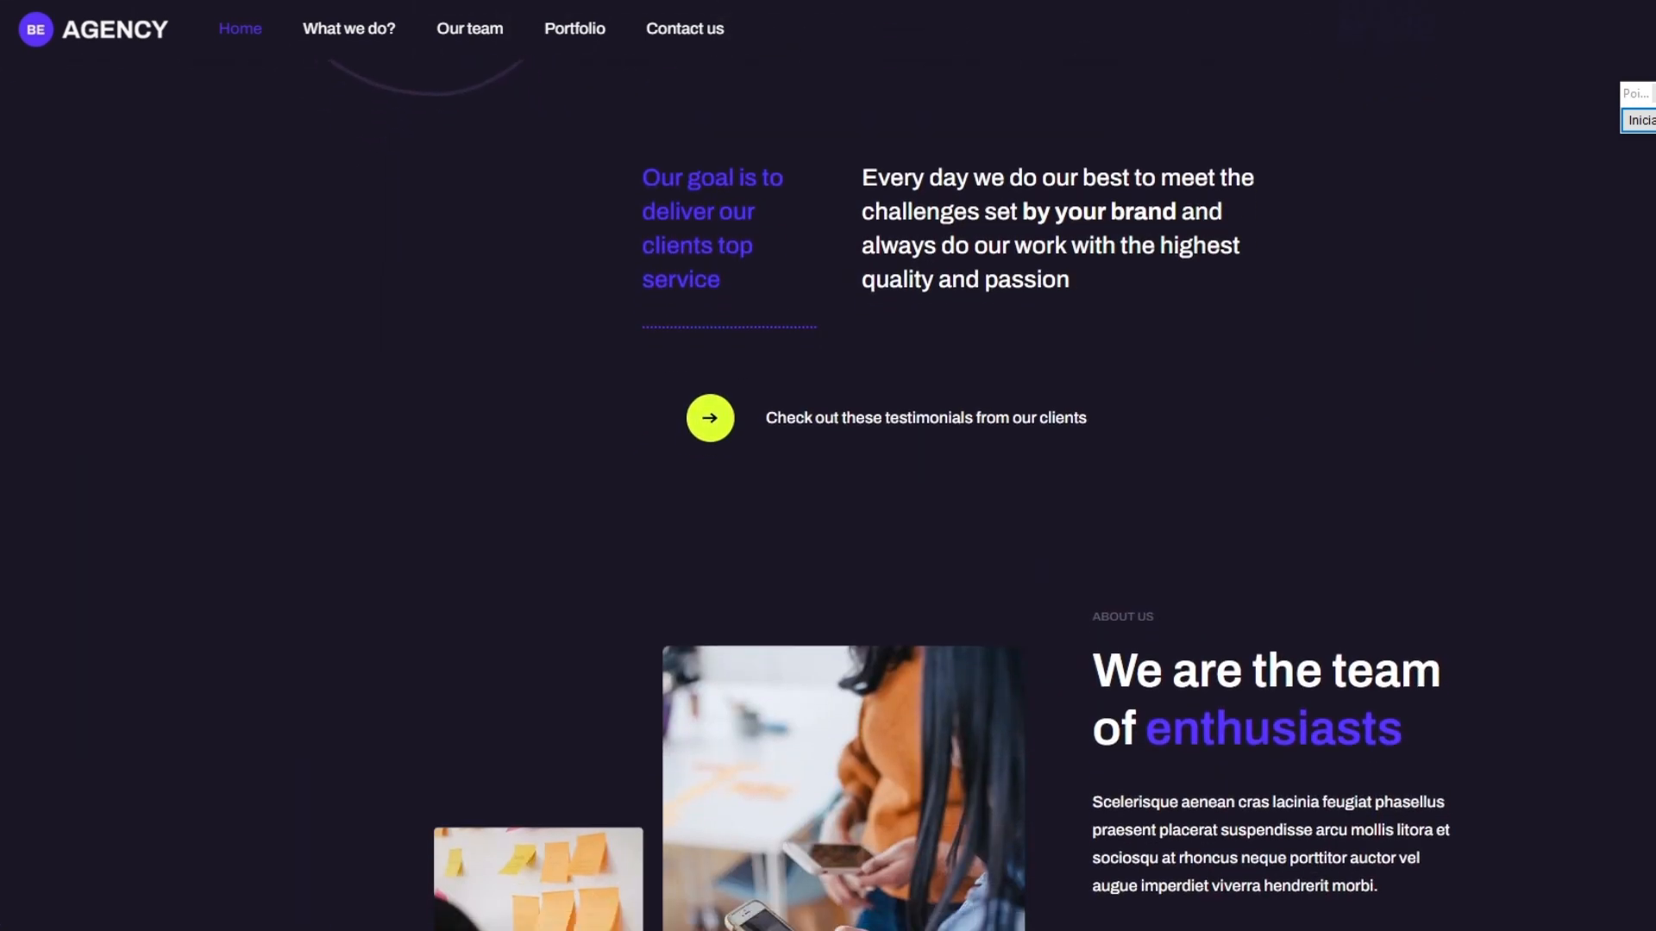
scroll(828, 465, down, 15)
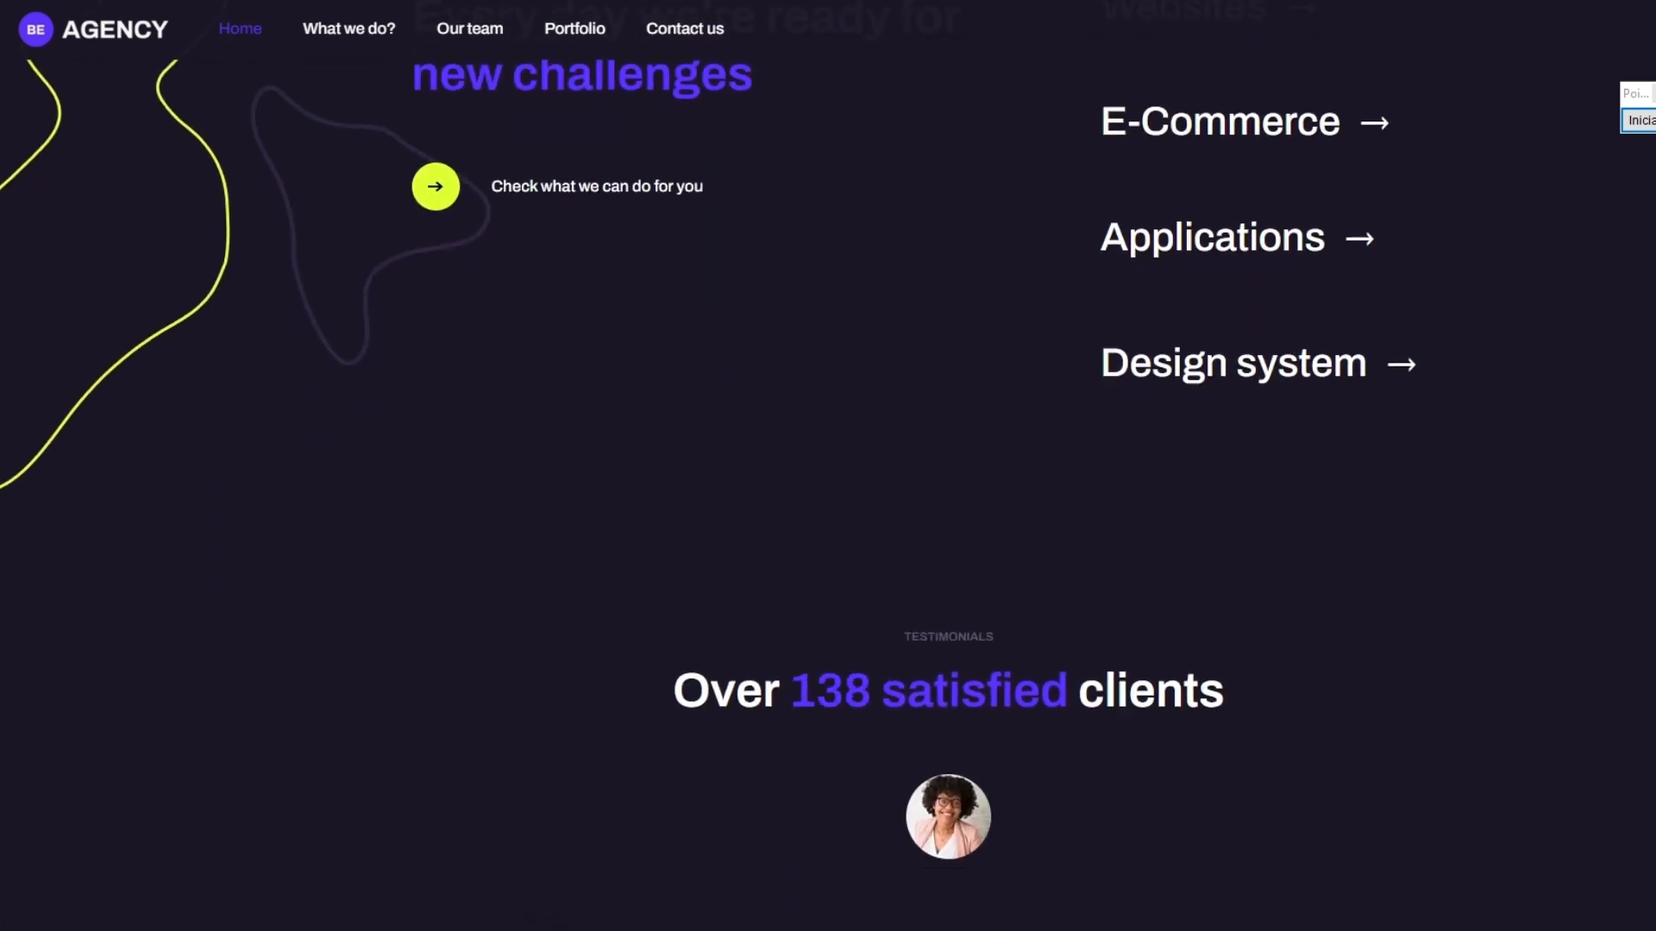
scroll(828, 466, down, 9)
scroll(828, 466, up, 20)
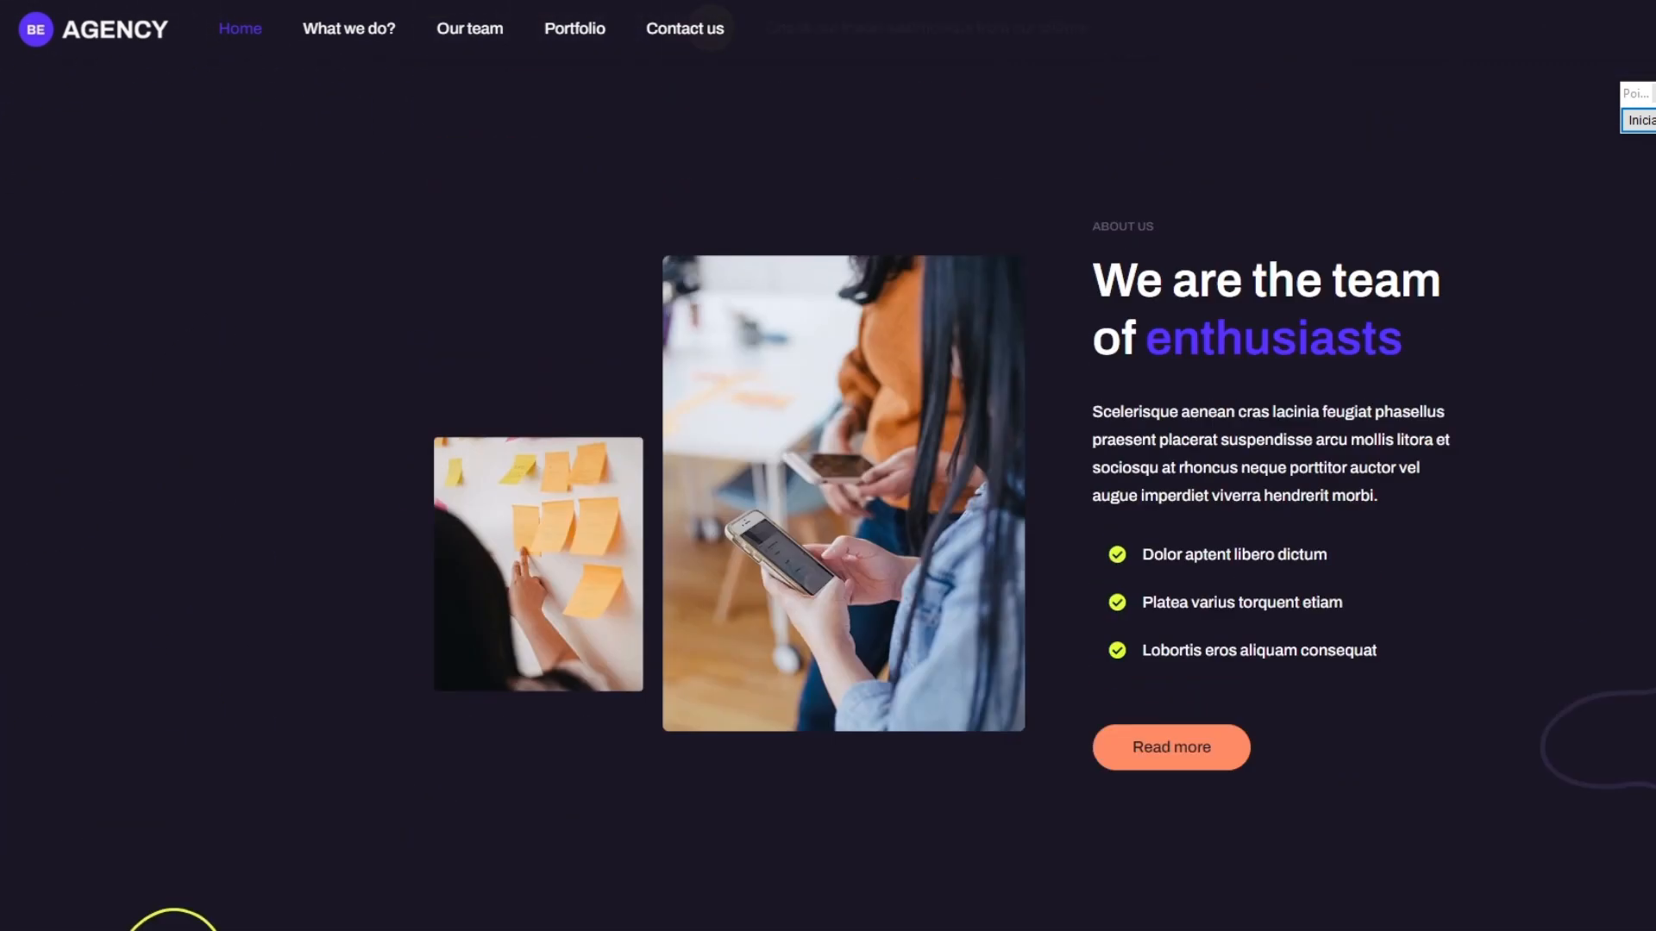
scroll(1274, 317, up, 2)
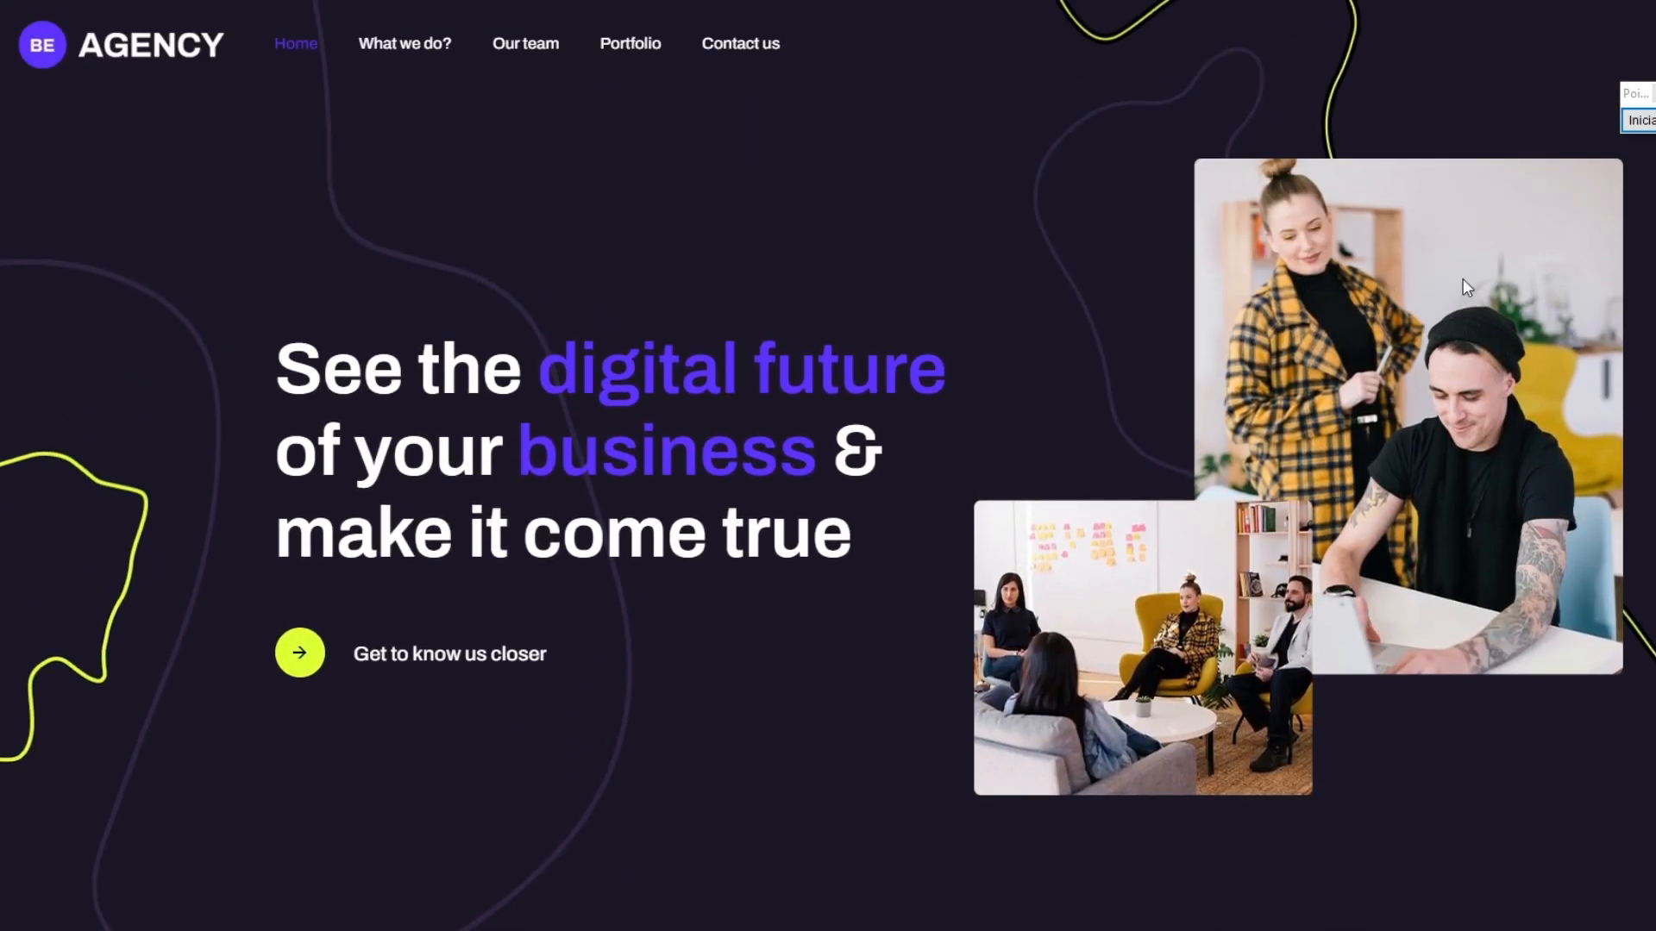
Step: Mark Edit with BeBuilder on the home page with a red arrow, and open the page in BeBuilder
click(1640, 122)
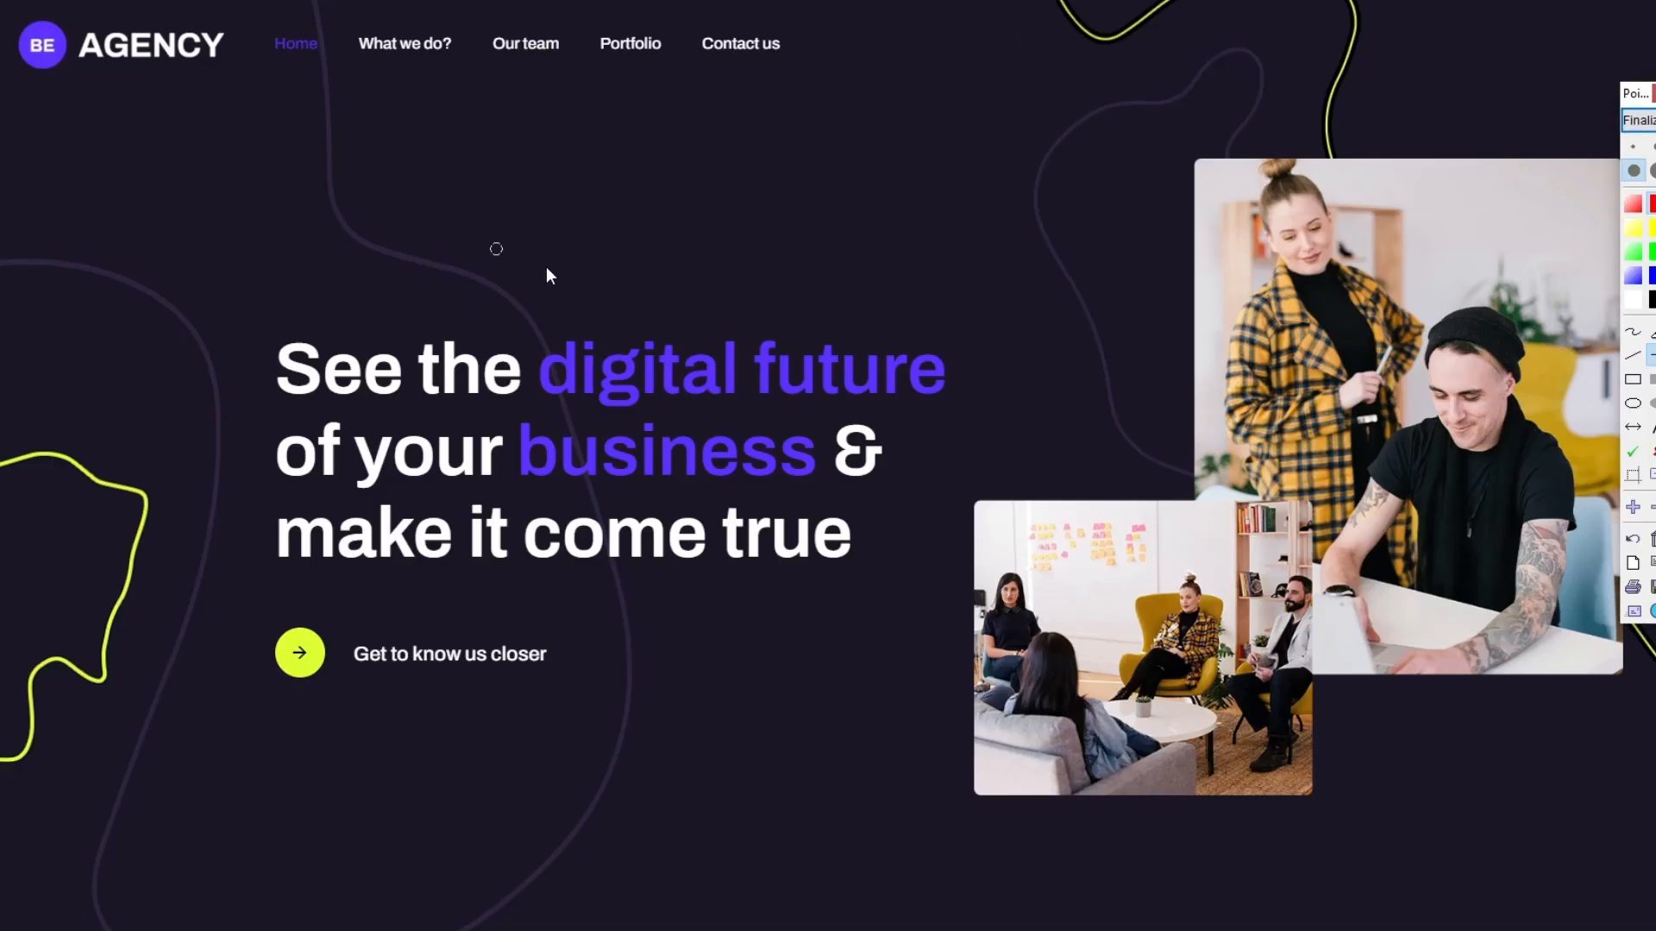
drag(504, 484, 579, 5)
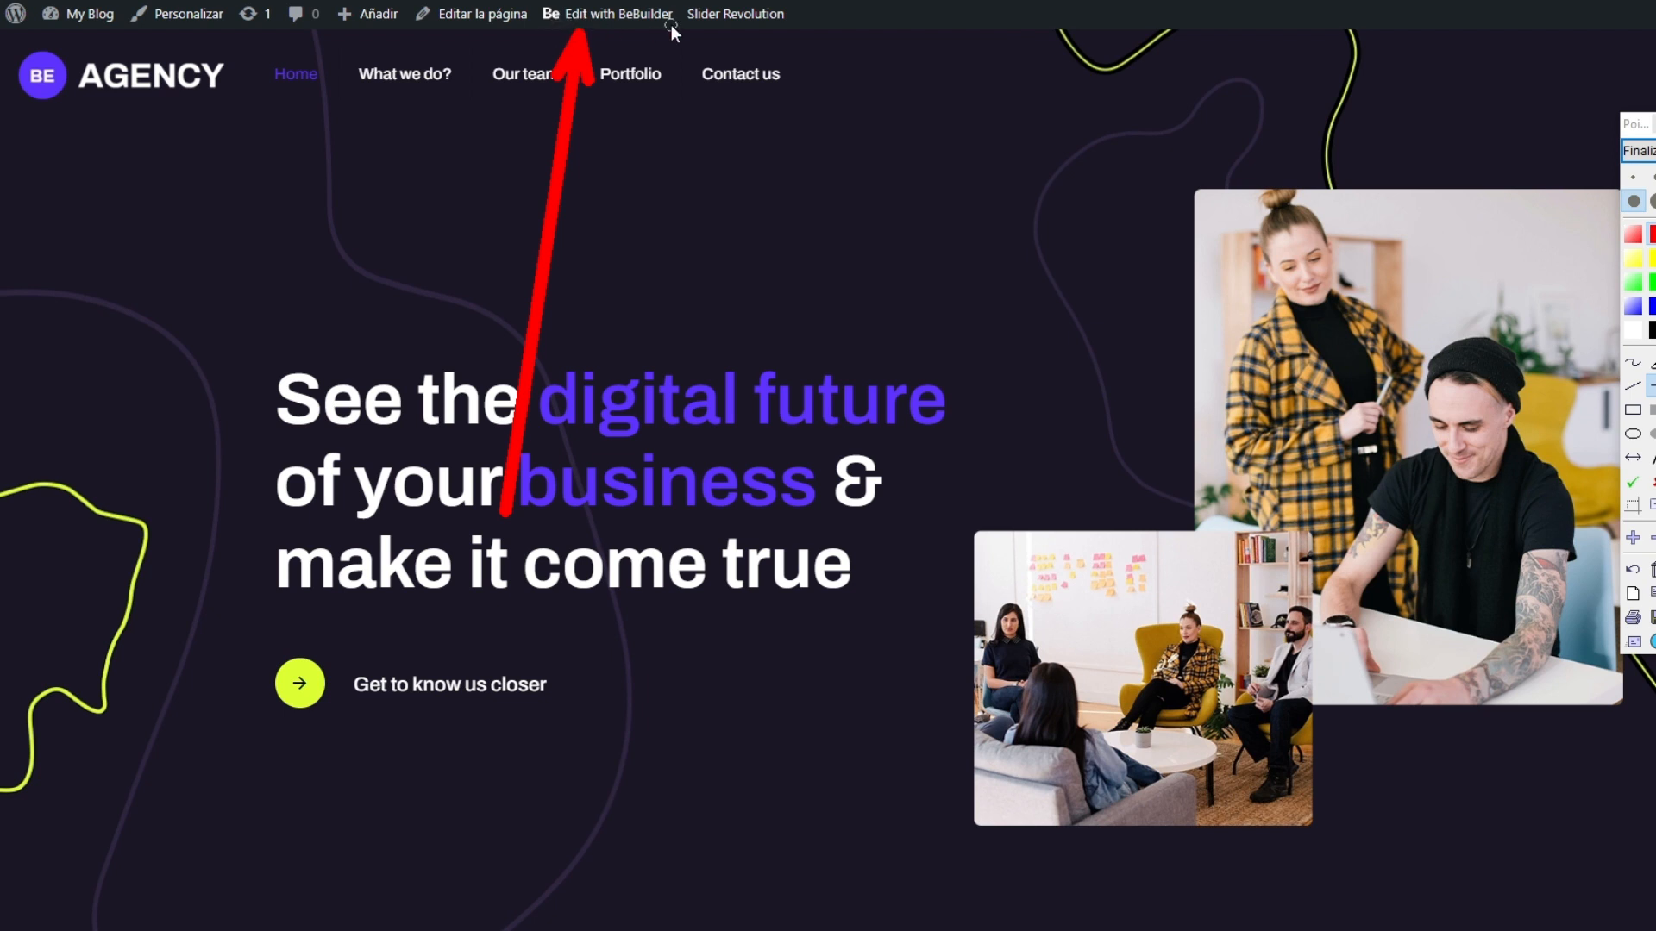
click(1644, 151)
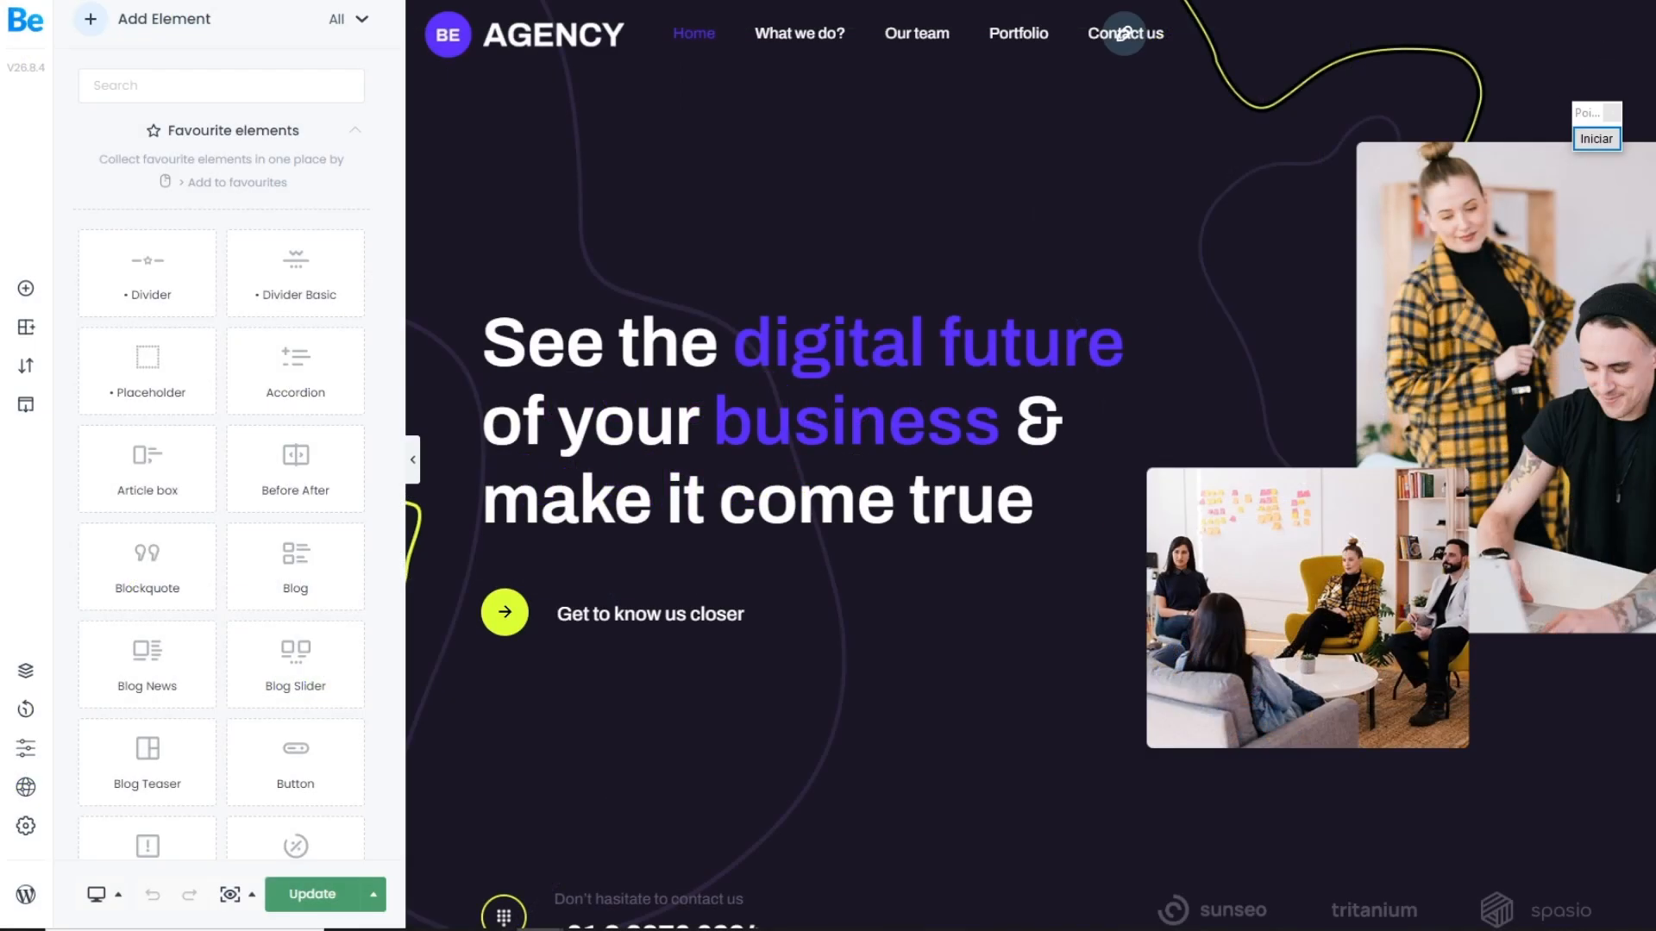
Step: Point out the BeBuilder element list and the page preview with red arrows, and clear the annotations
click(1596, 139)
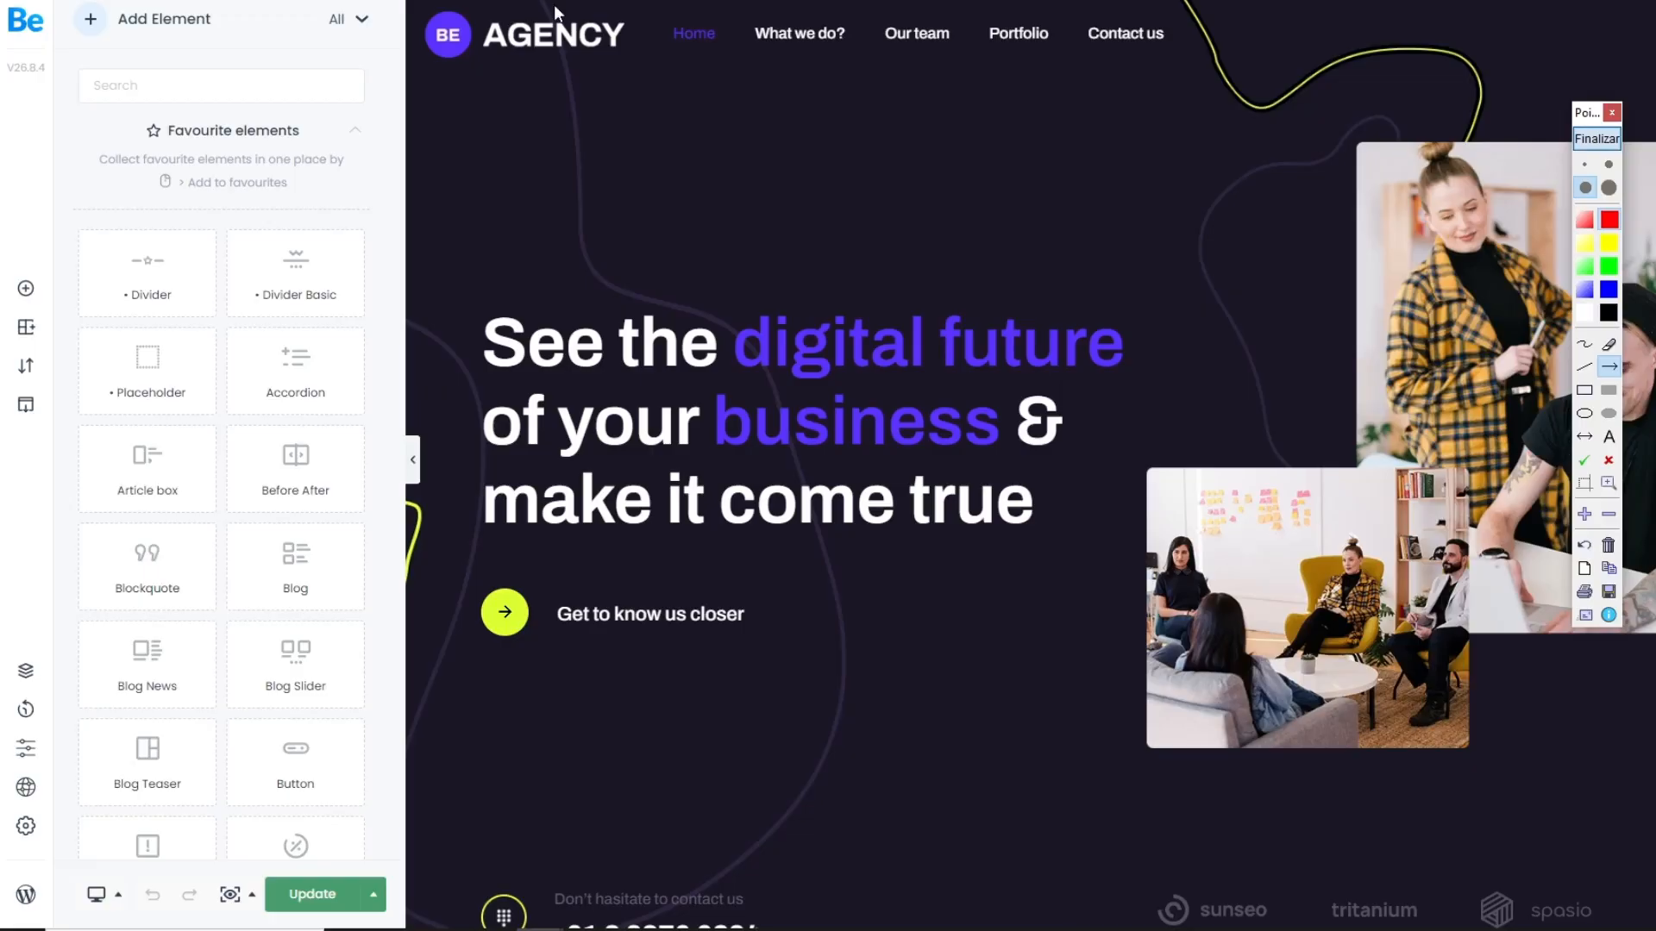
drag(601, 38, 328, 283)
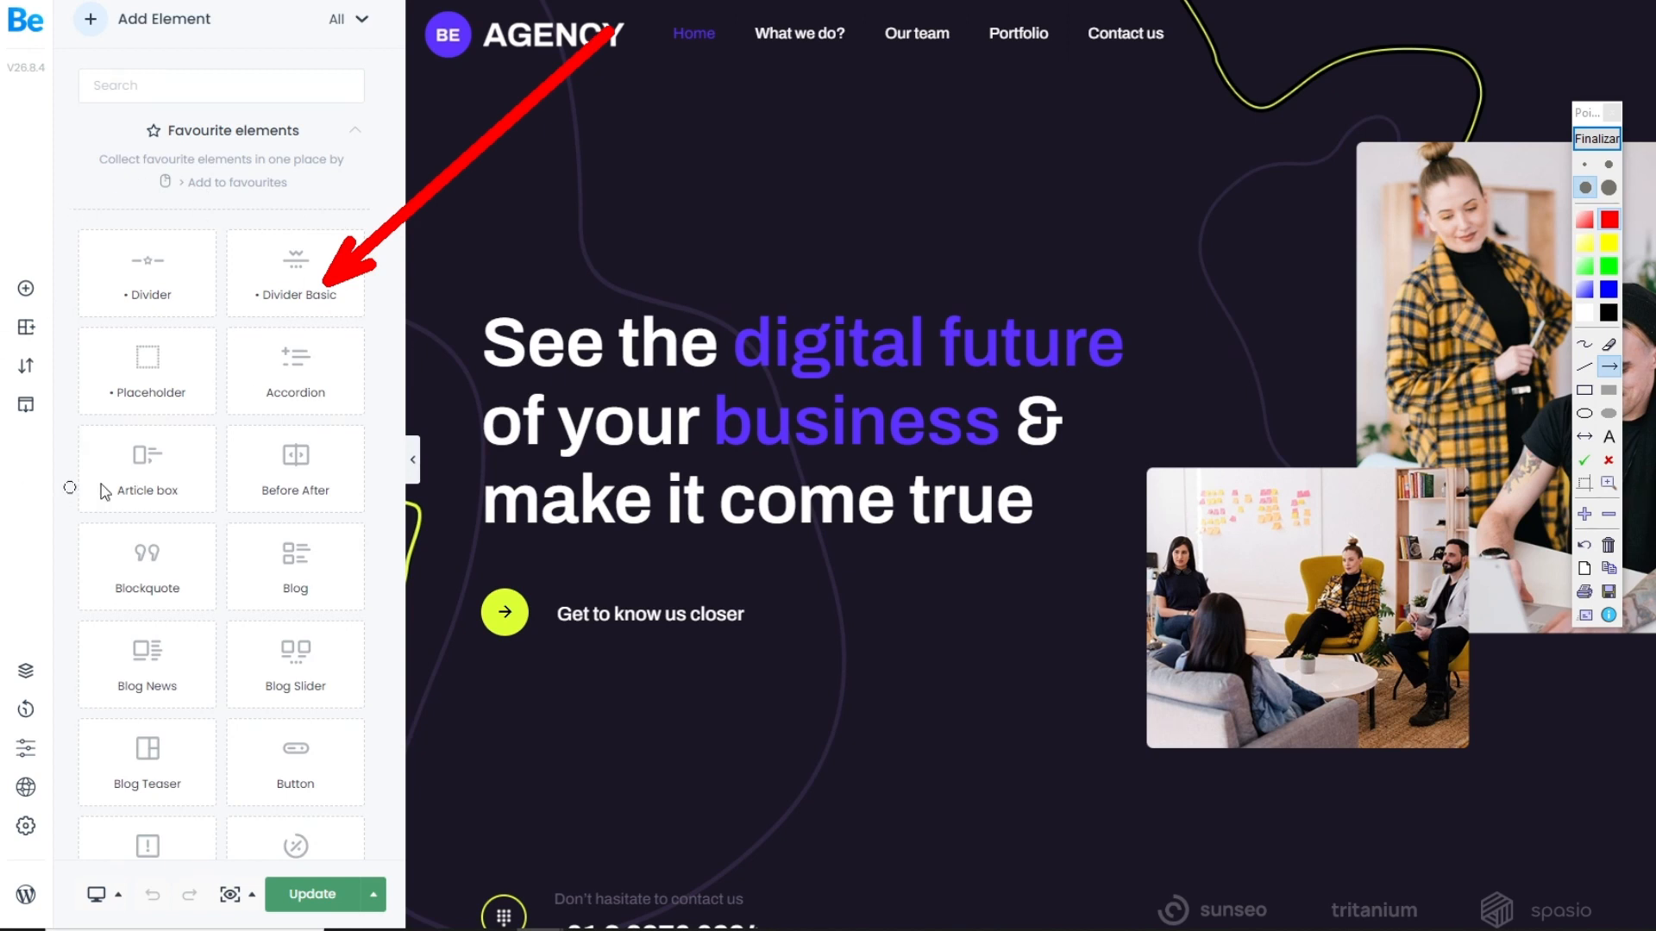
drag(725, 129, 947, 316)
click(1594, 140)
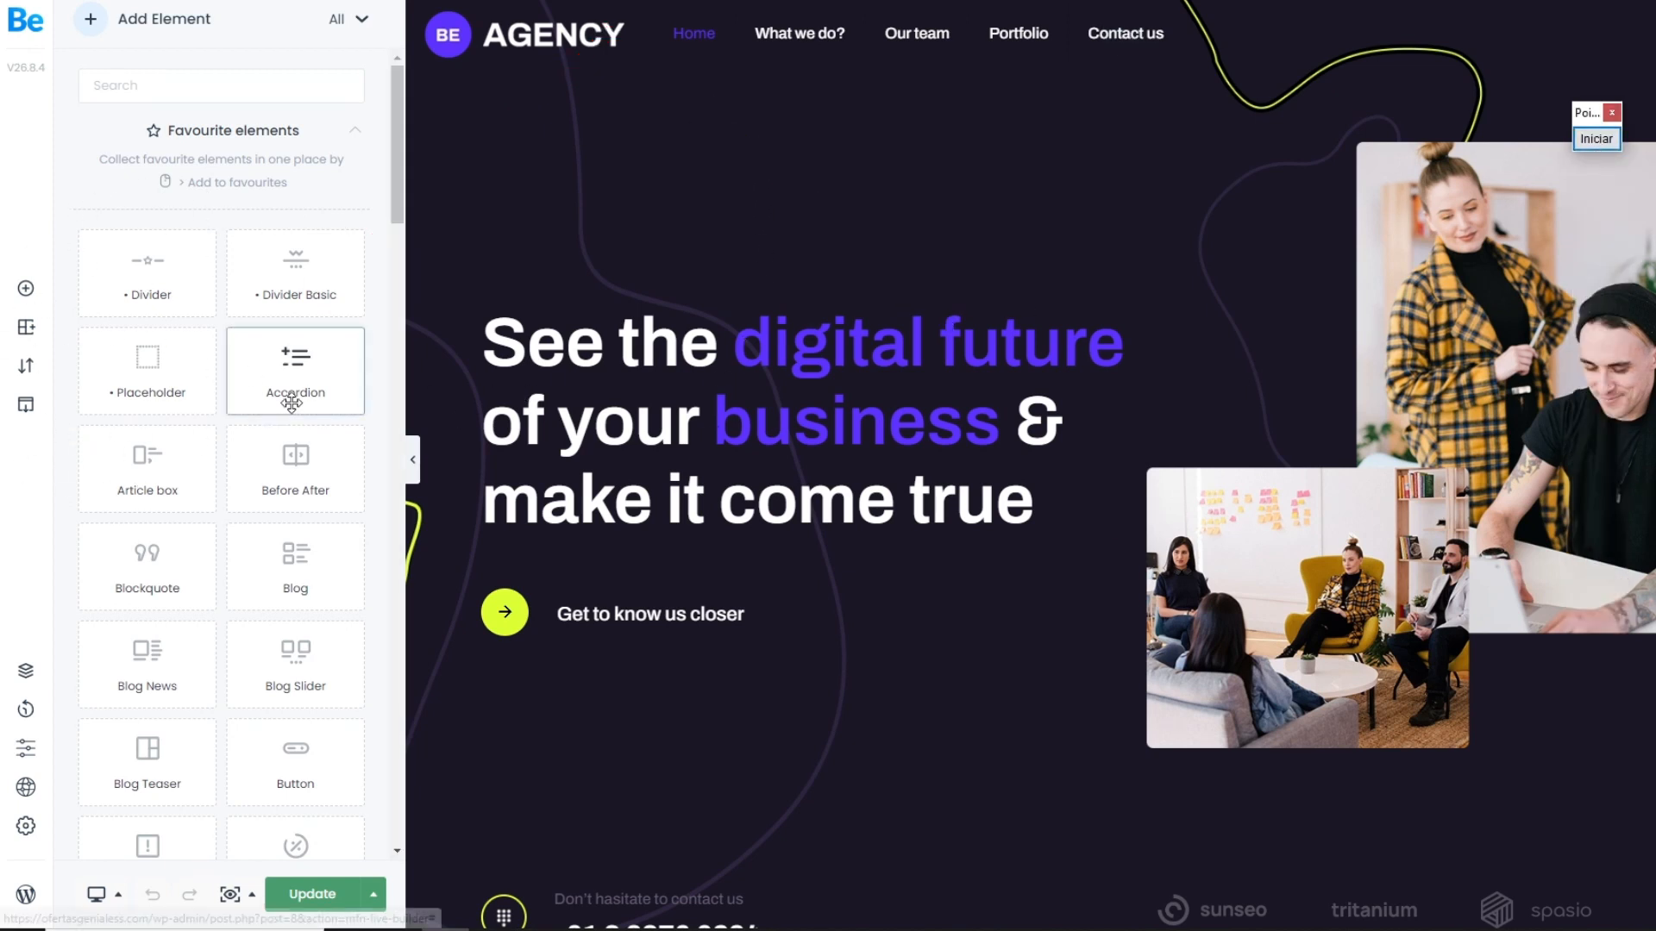
Step: Mark Theme options in BeBuilder with a red arrow, and open the theme options
click(1596, 140)
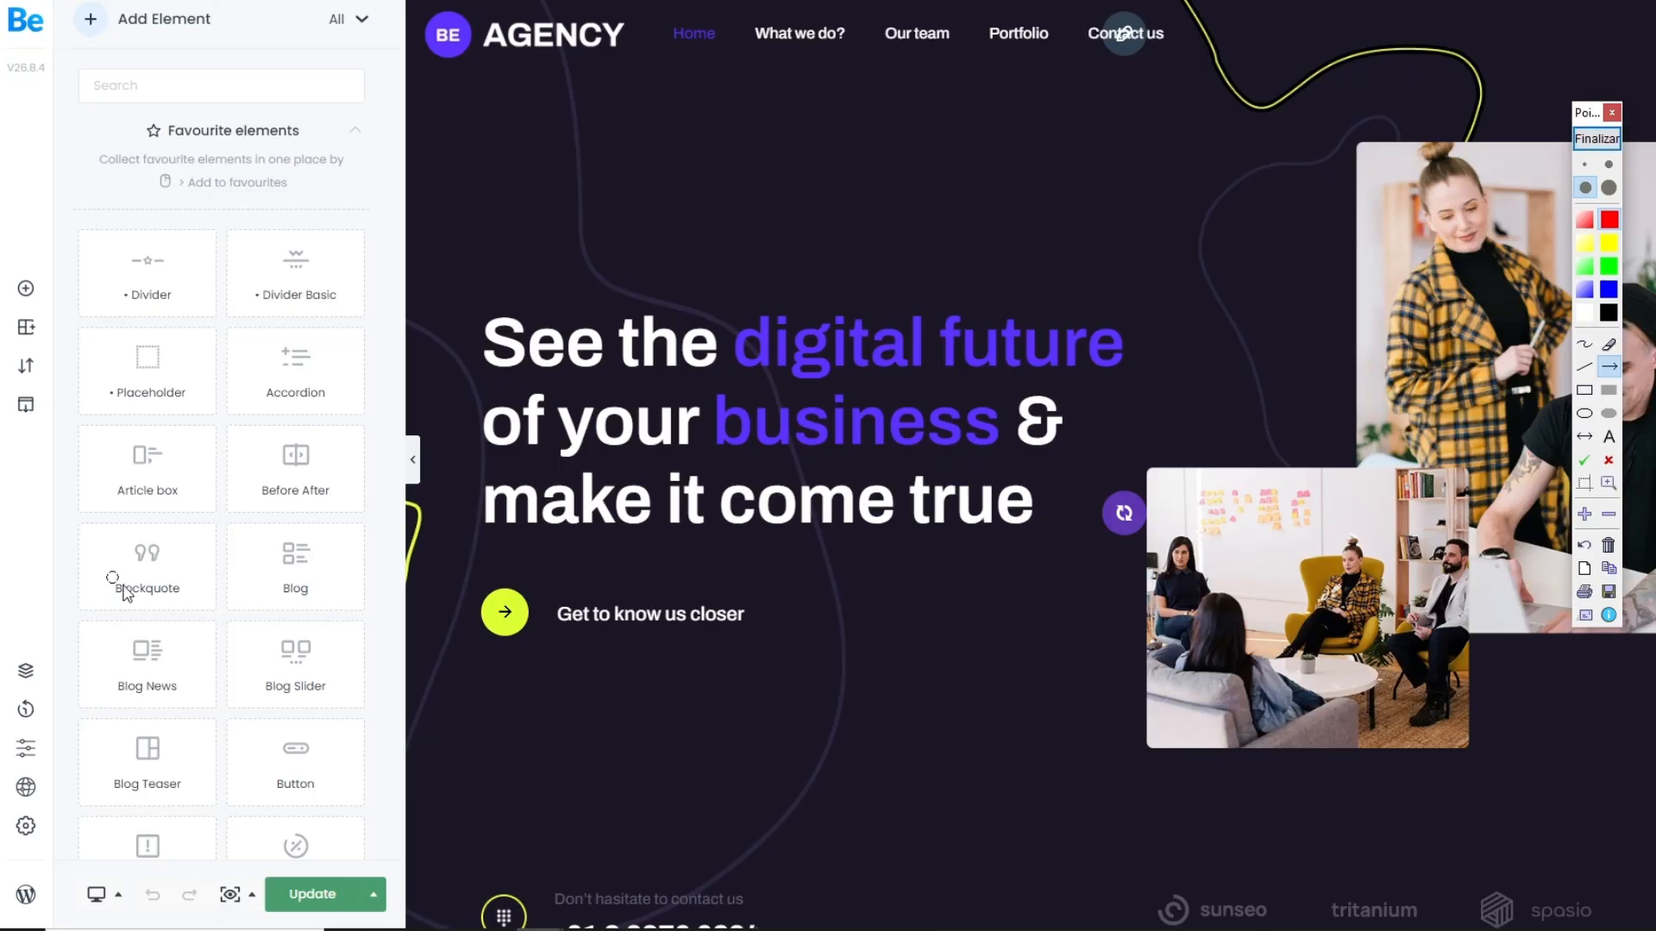
mouse_move(865, 400)
mouse_down()
mouse_move(569, 658)
mouse_move(56, 776)
mouse_up()
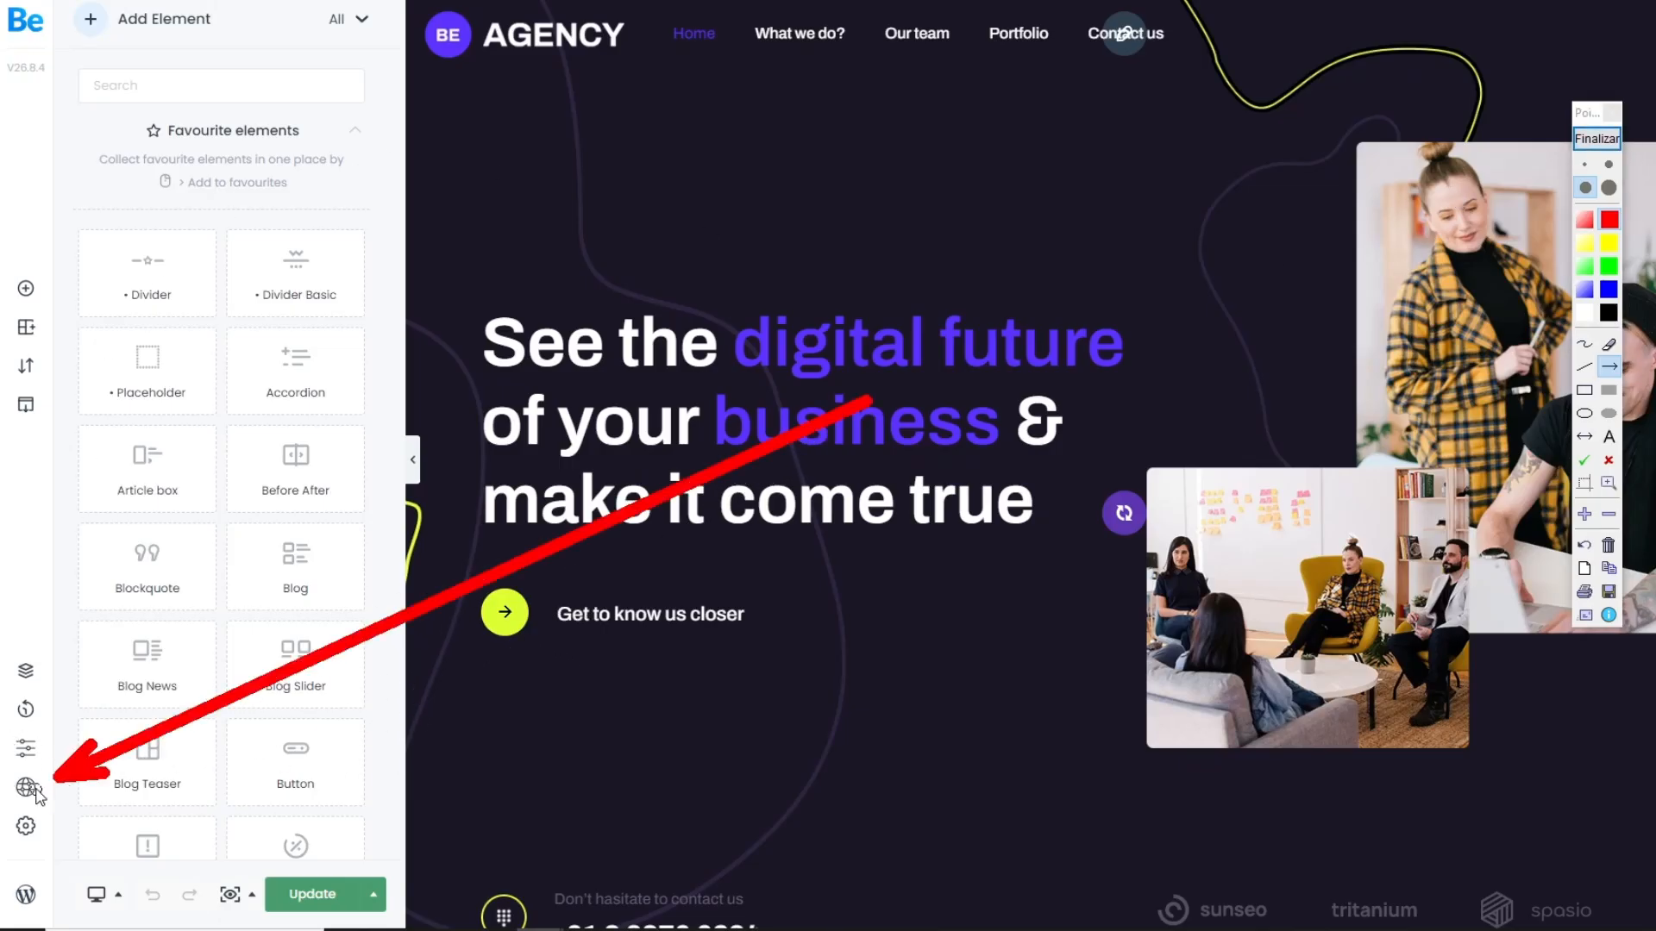
click(1596, 140)
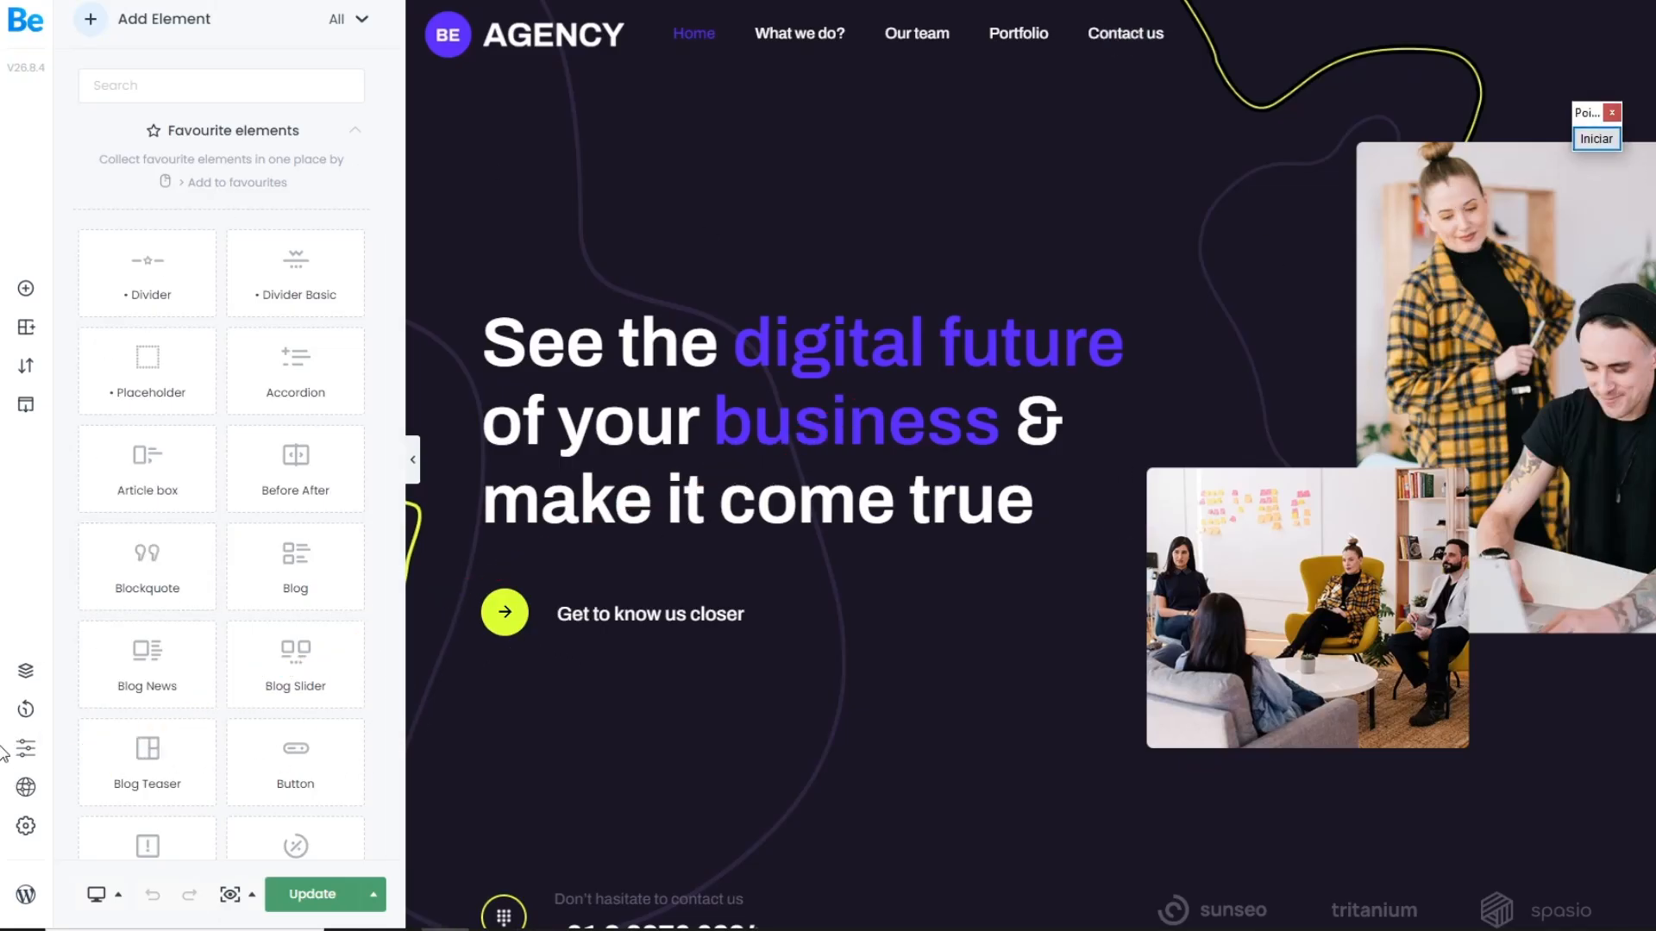
click(25, 787)
Step: Look through the theme option categories and open the Logo settings under Global
scroll(250, 401, down, 1)
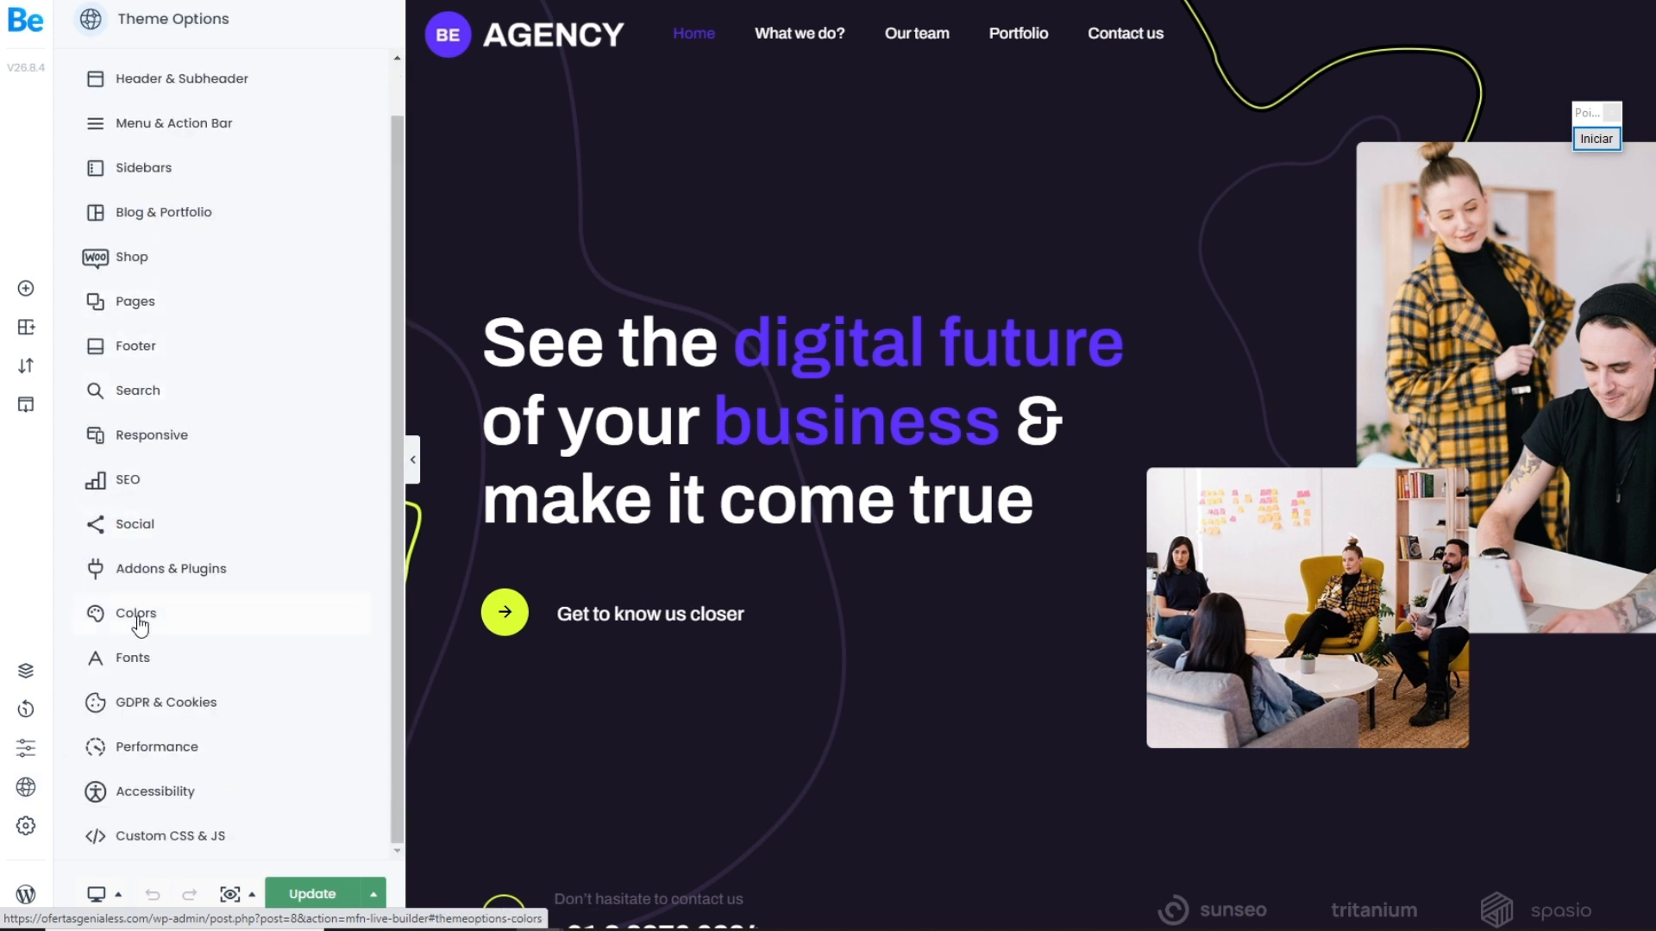
scroll(170, 639, up, 1)
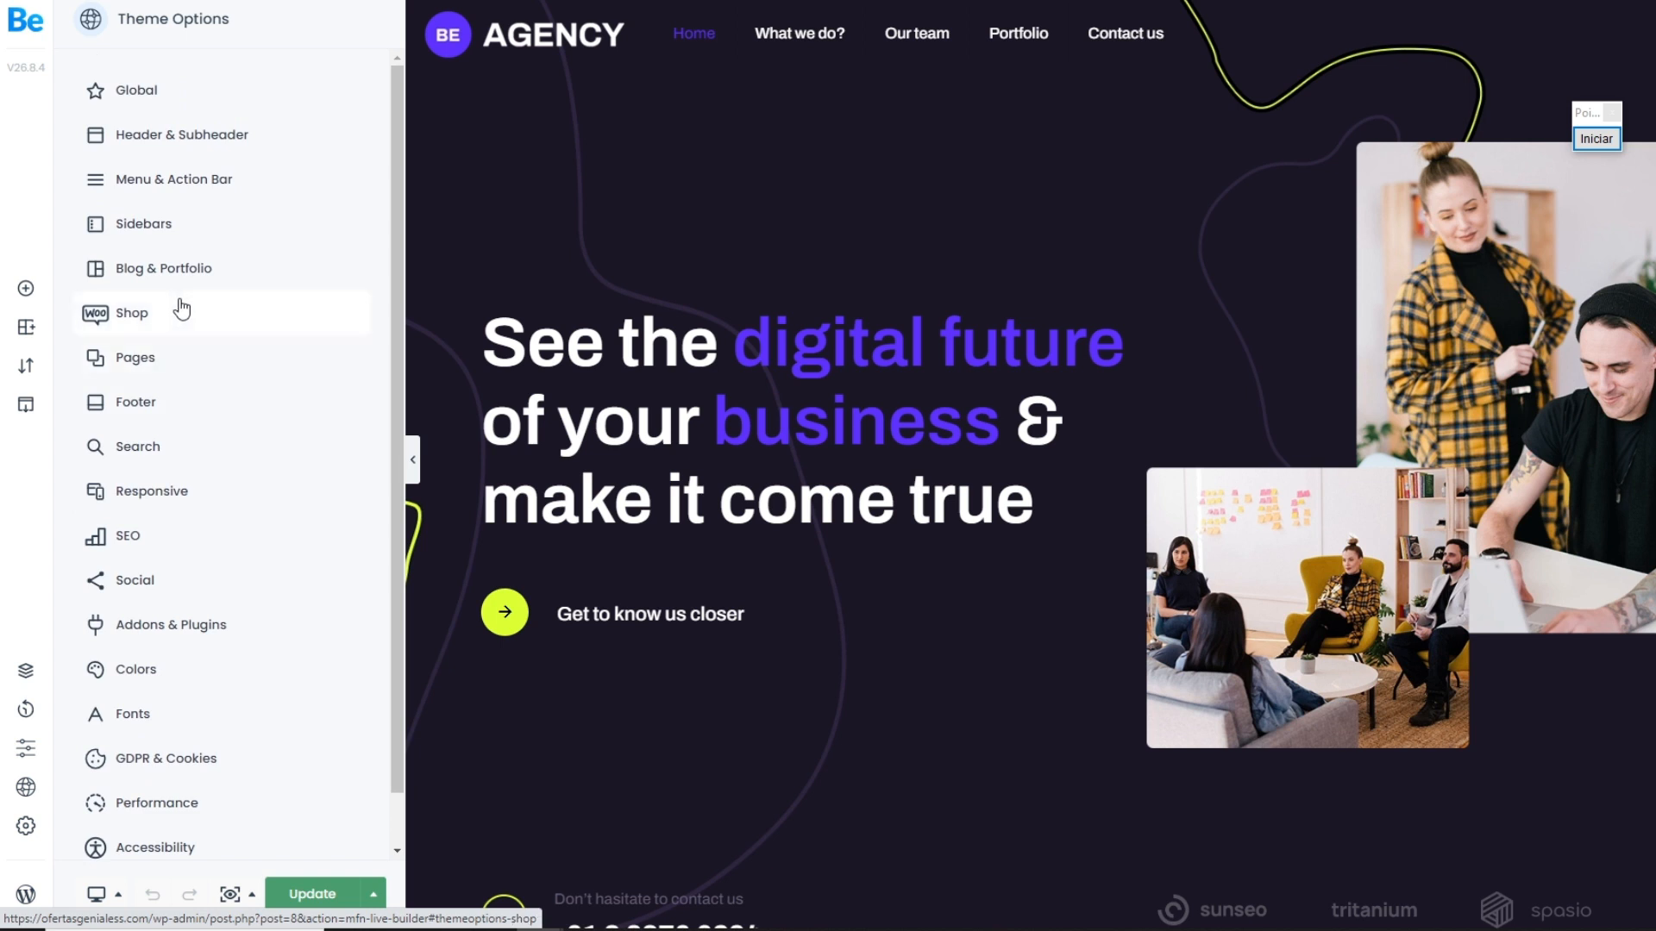
click(142, 97)
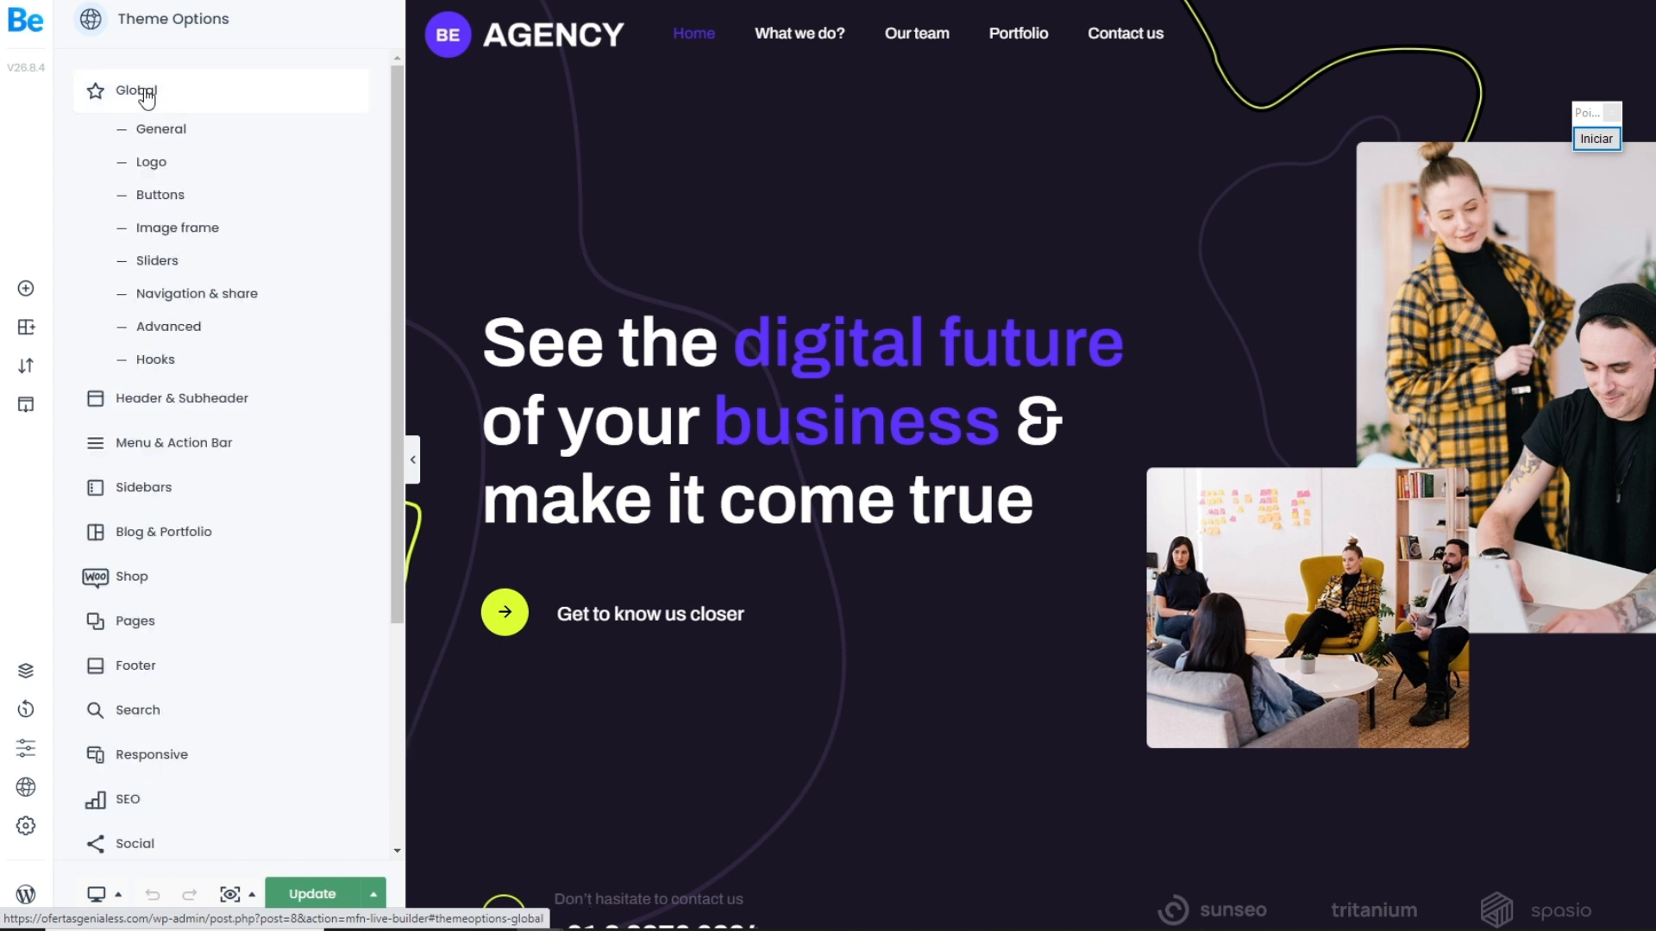
click(156, 173)
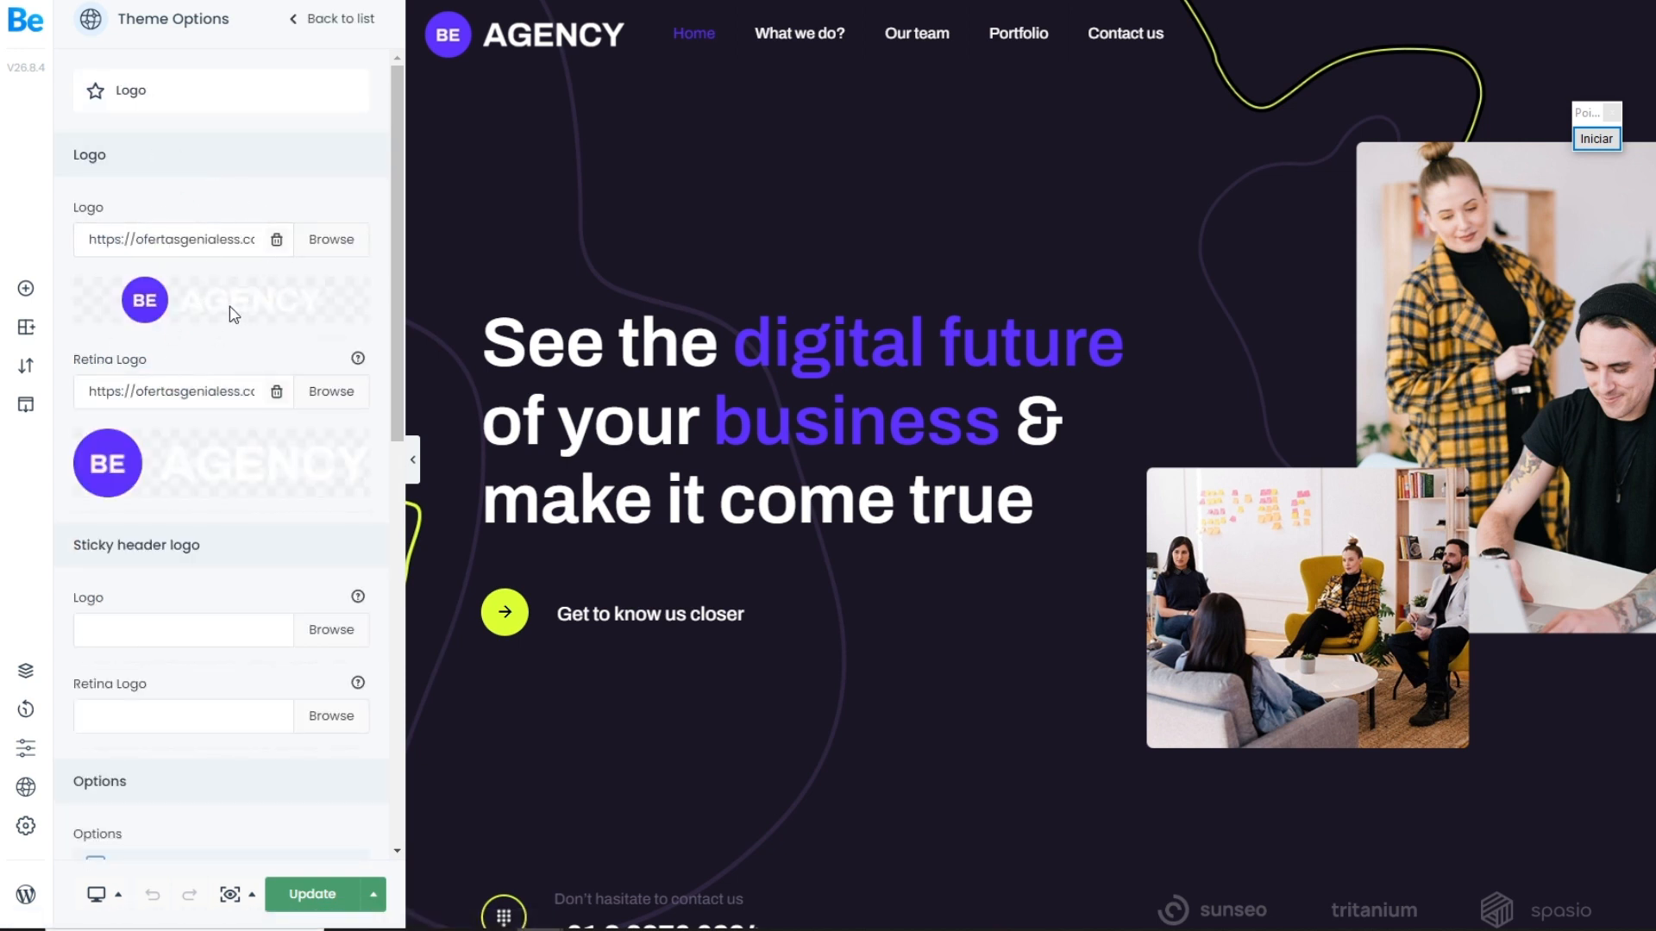
Step: Show the media upload dialog for the main logo and close it without choosing a file
click(336, 247)
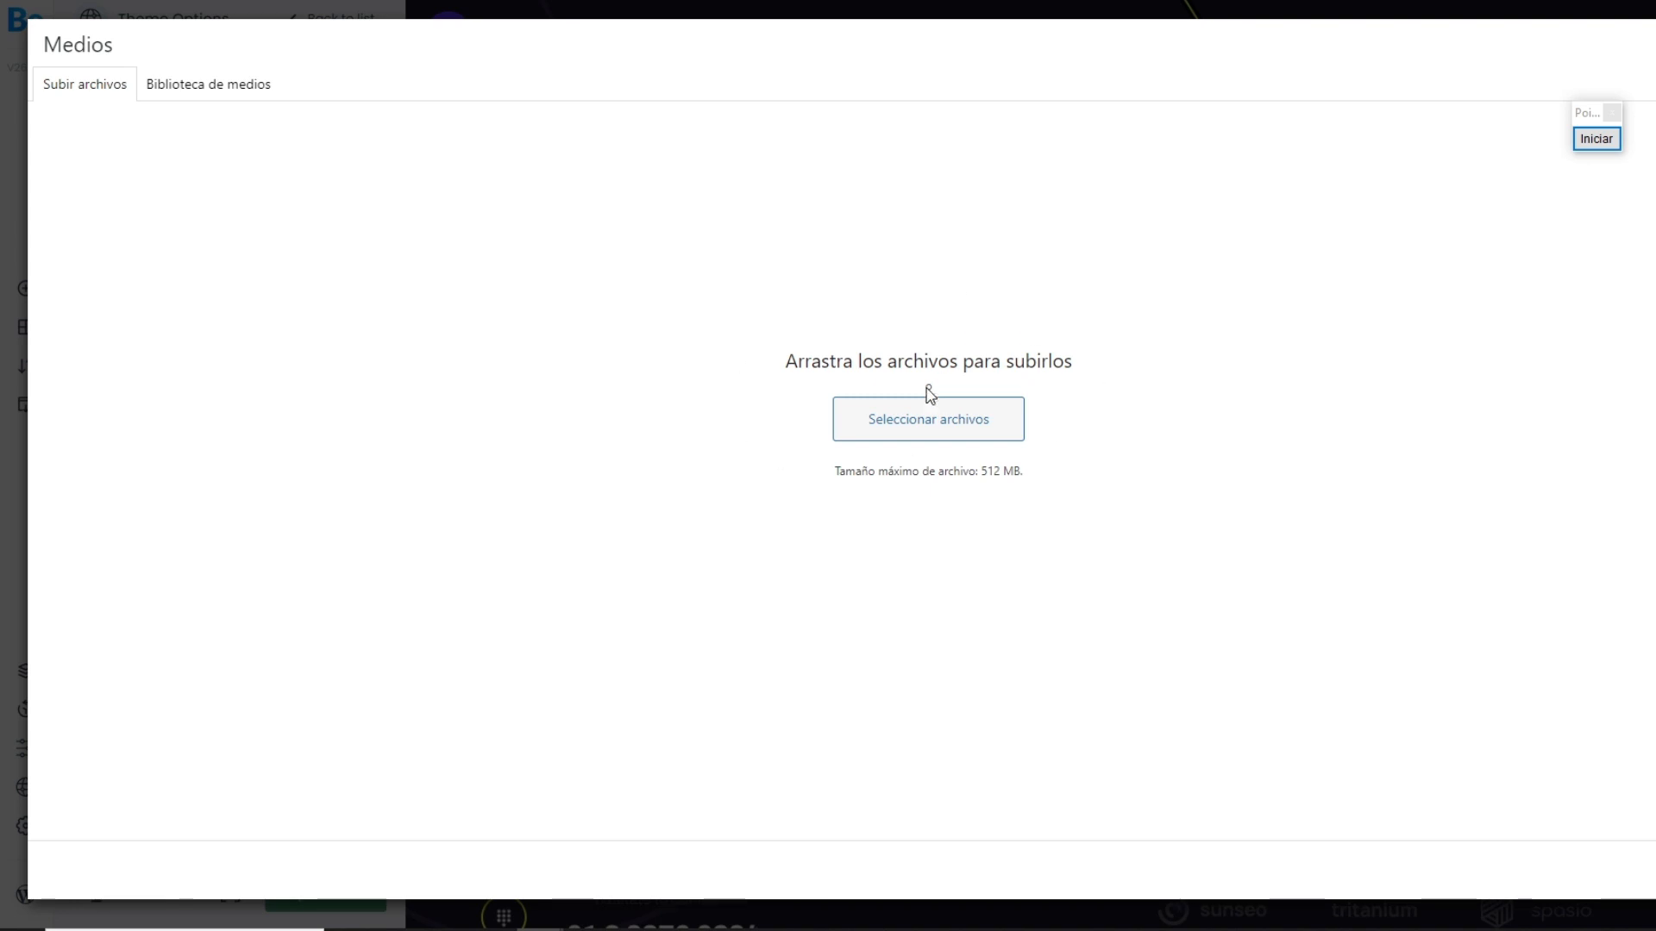
key(Escape)
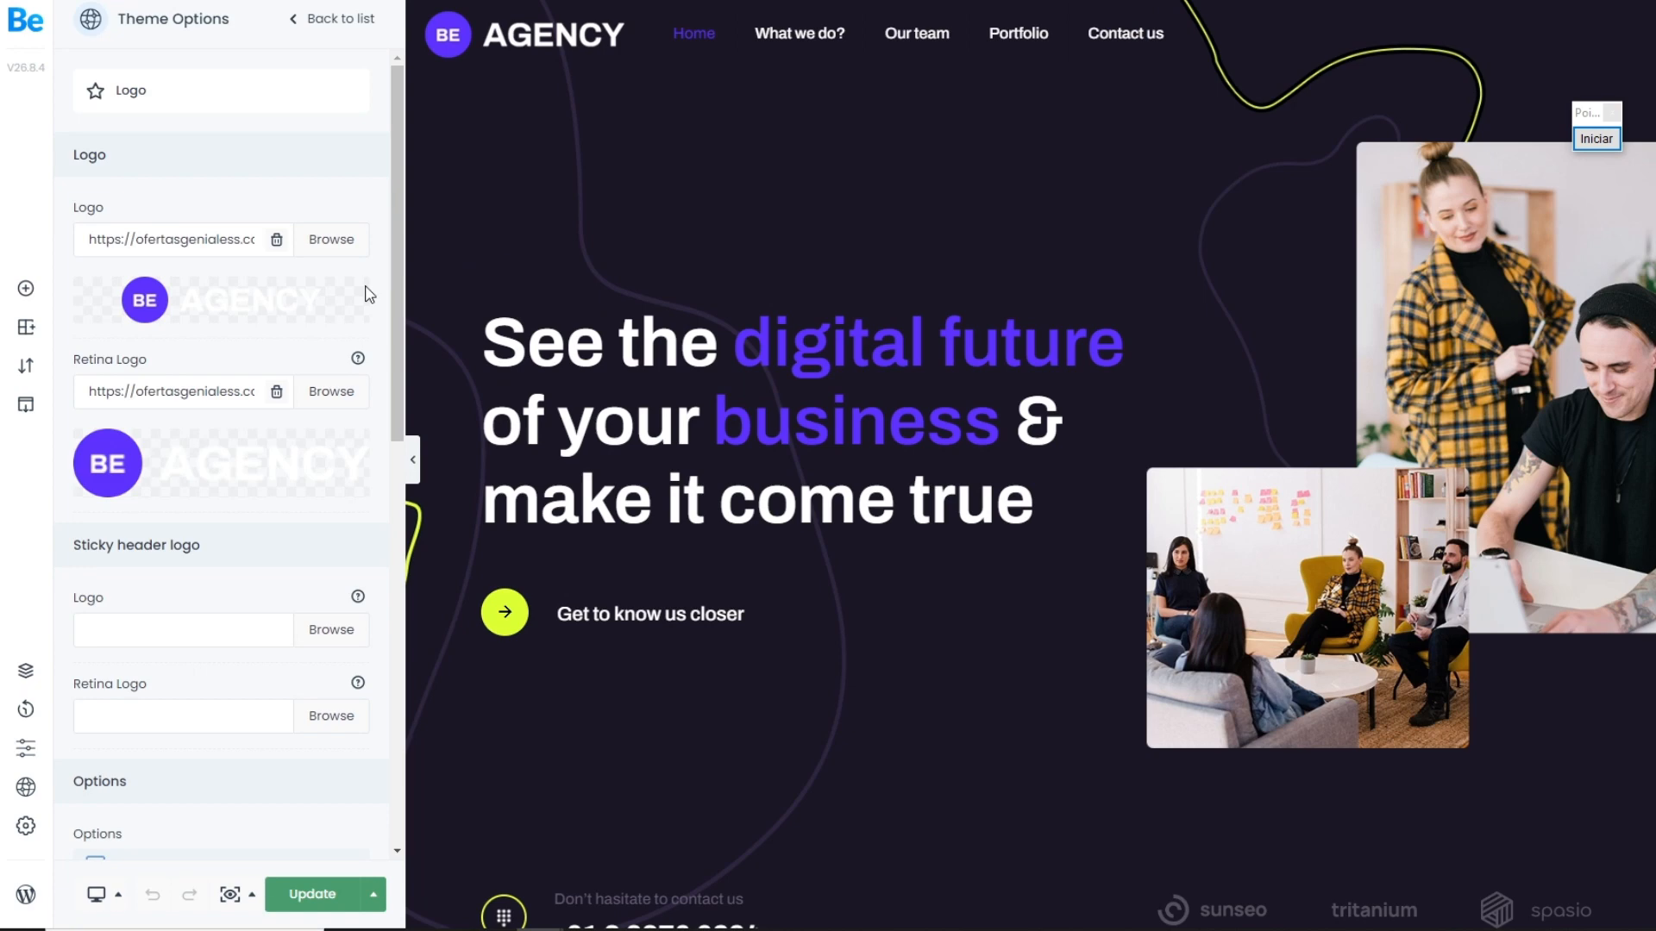
scroll(1131, 415, down, 9)
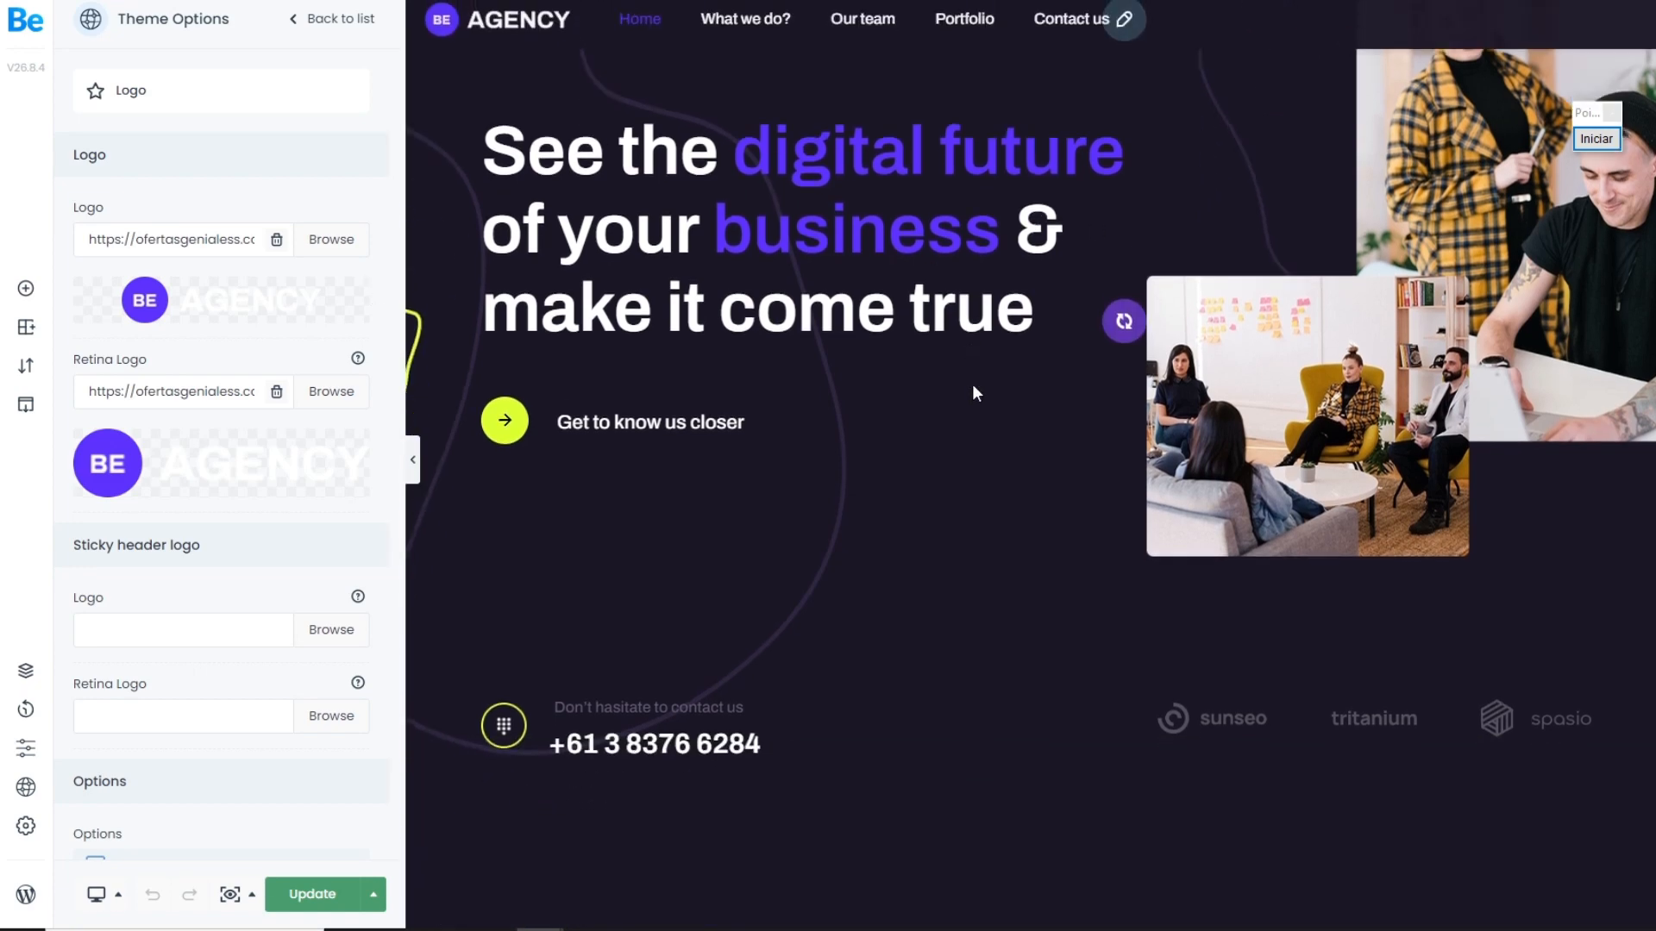
Step: Open the statistics heading for editing, and view the settings of the wrap that contains it
scroll(911, 438, down, 2)
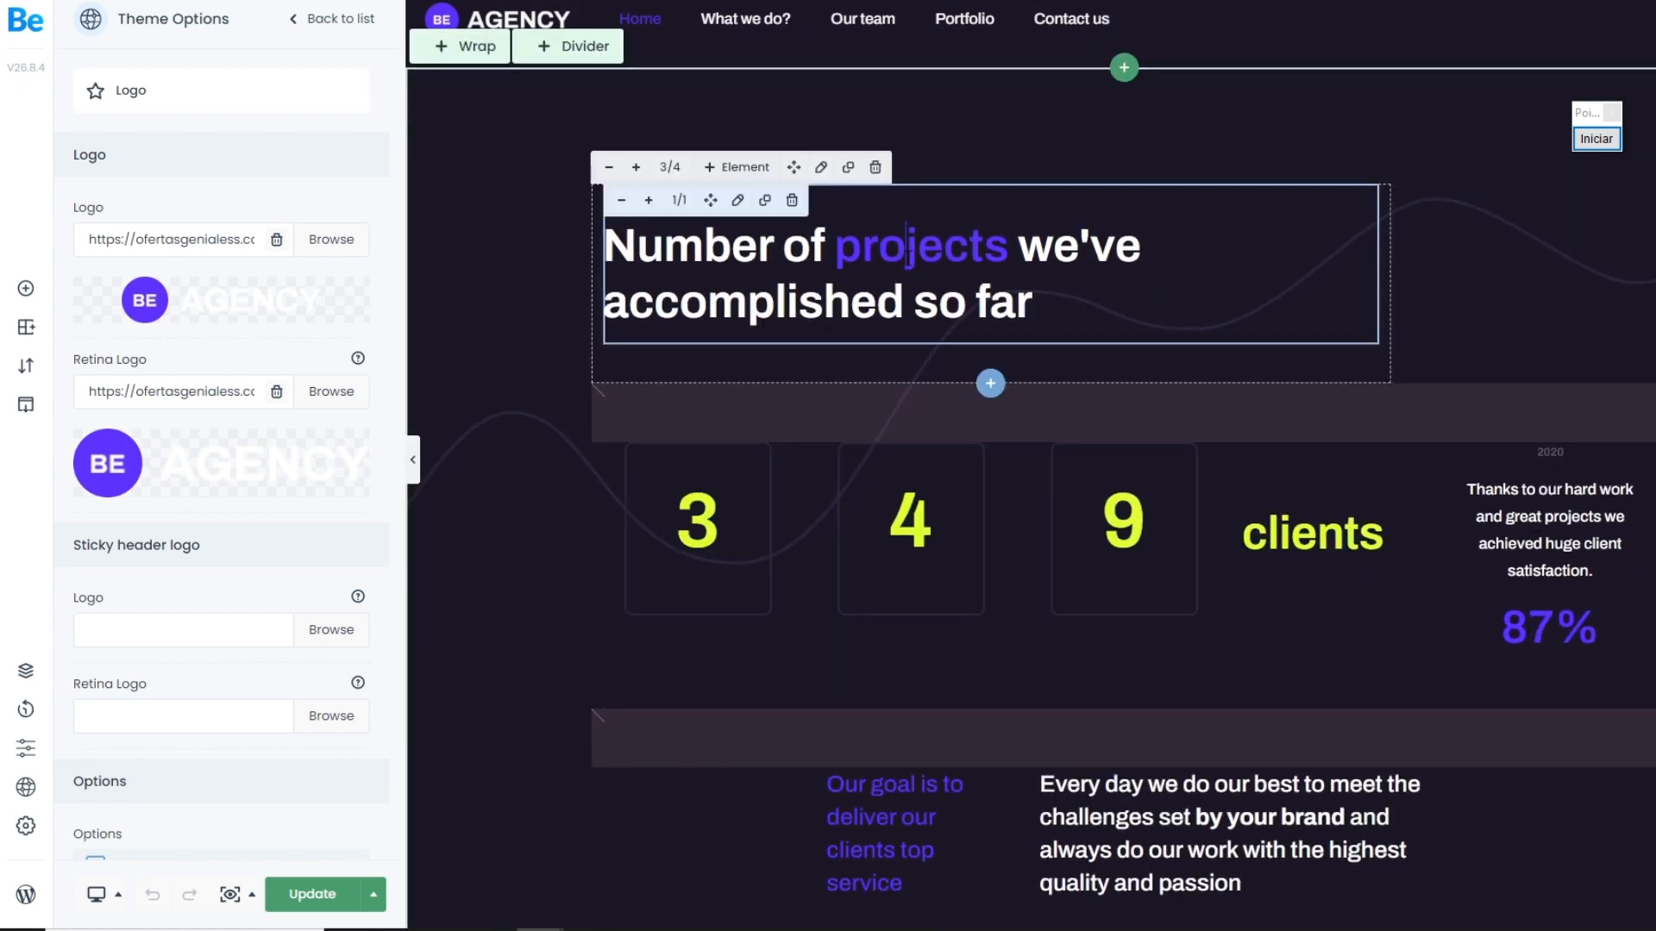
click(907, 246)
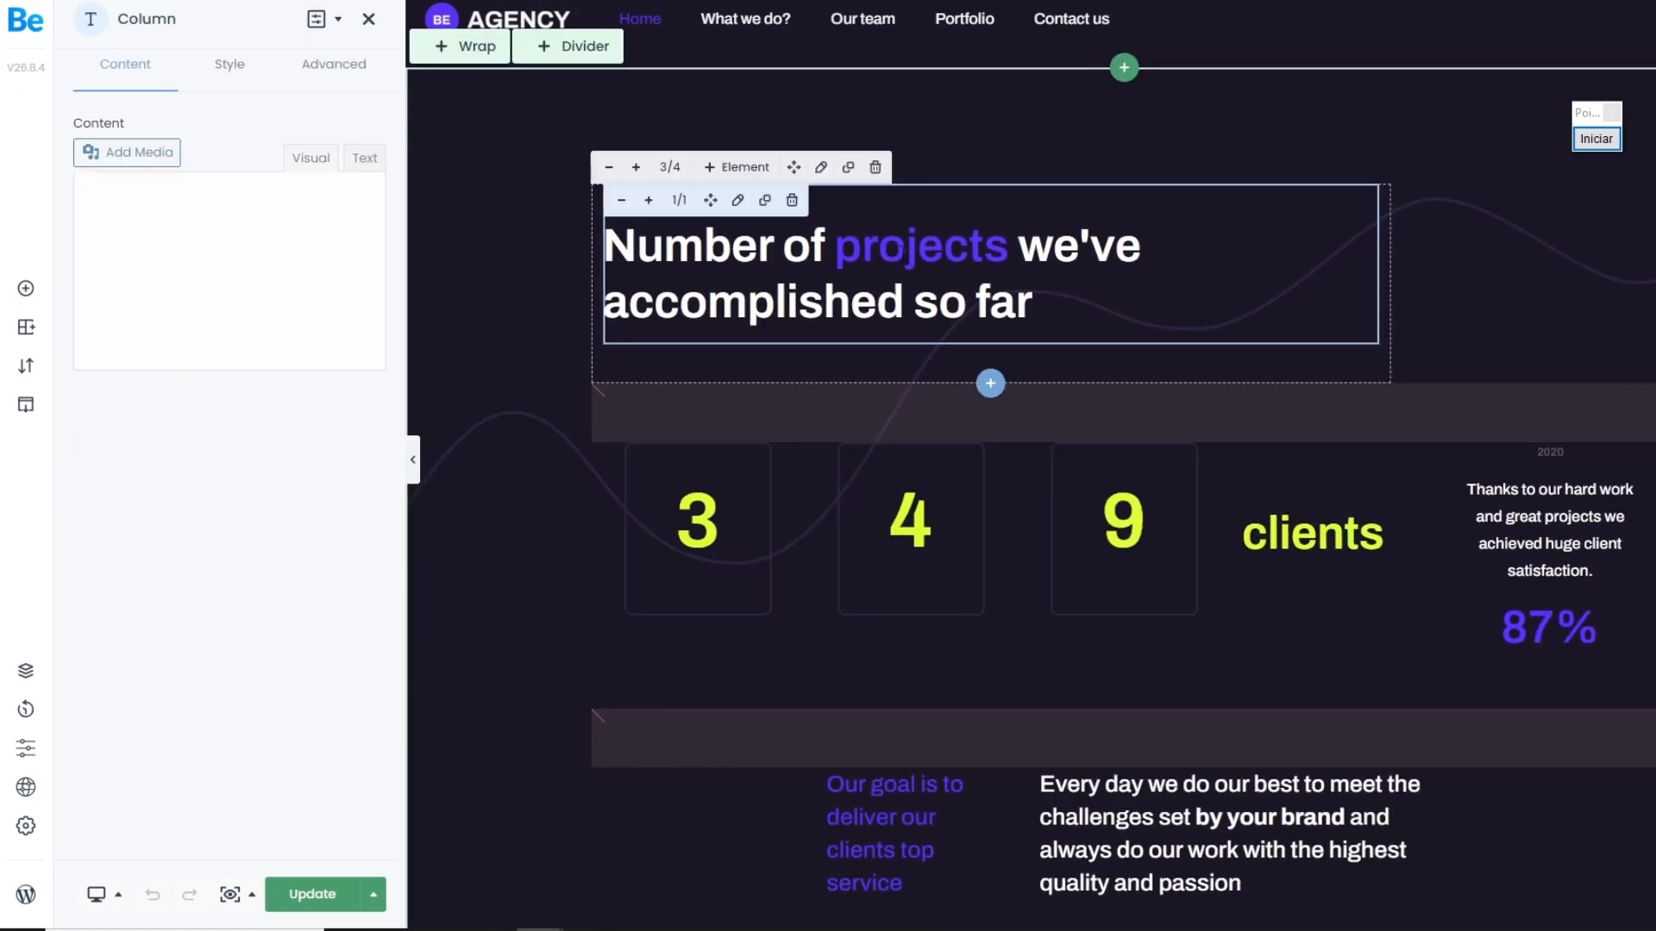
click(820, 170)
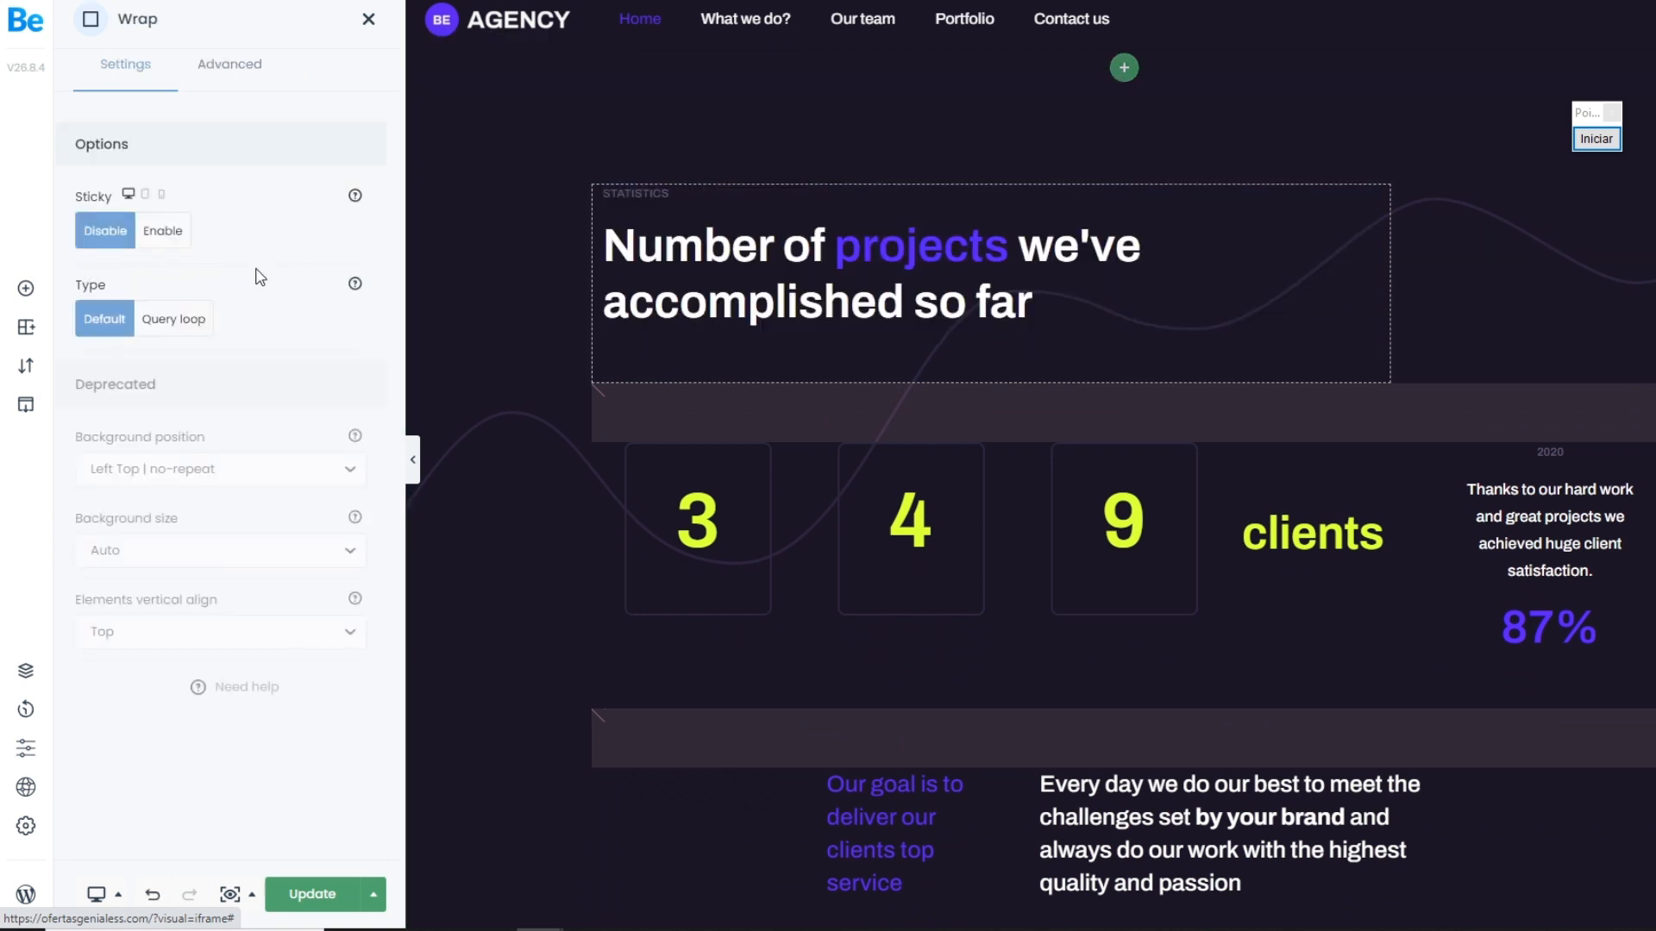
scroll(877, 396, up, 1)
Step: Replace the statistics section's heading "Number of projects we've accomplished so far" with "bienvenido a mi pagina web"
click(877, 396)
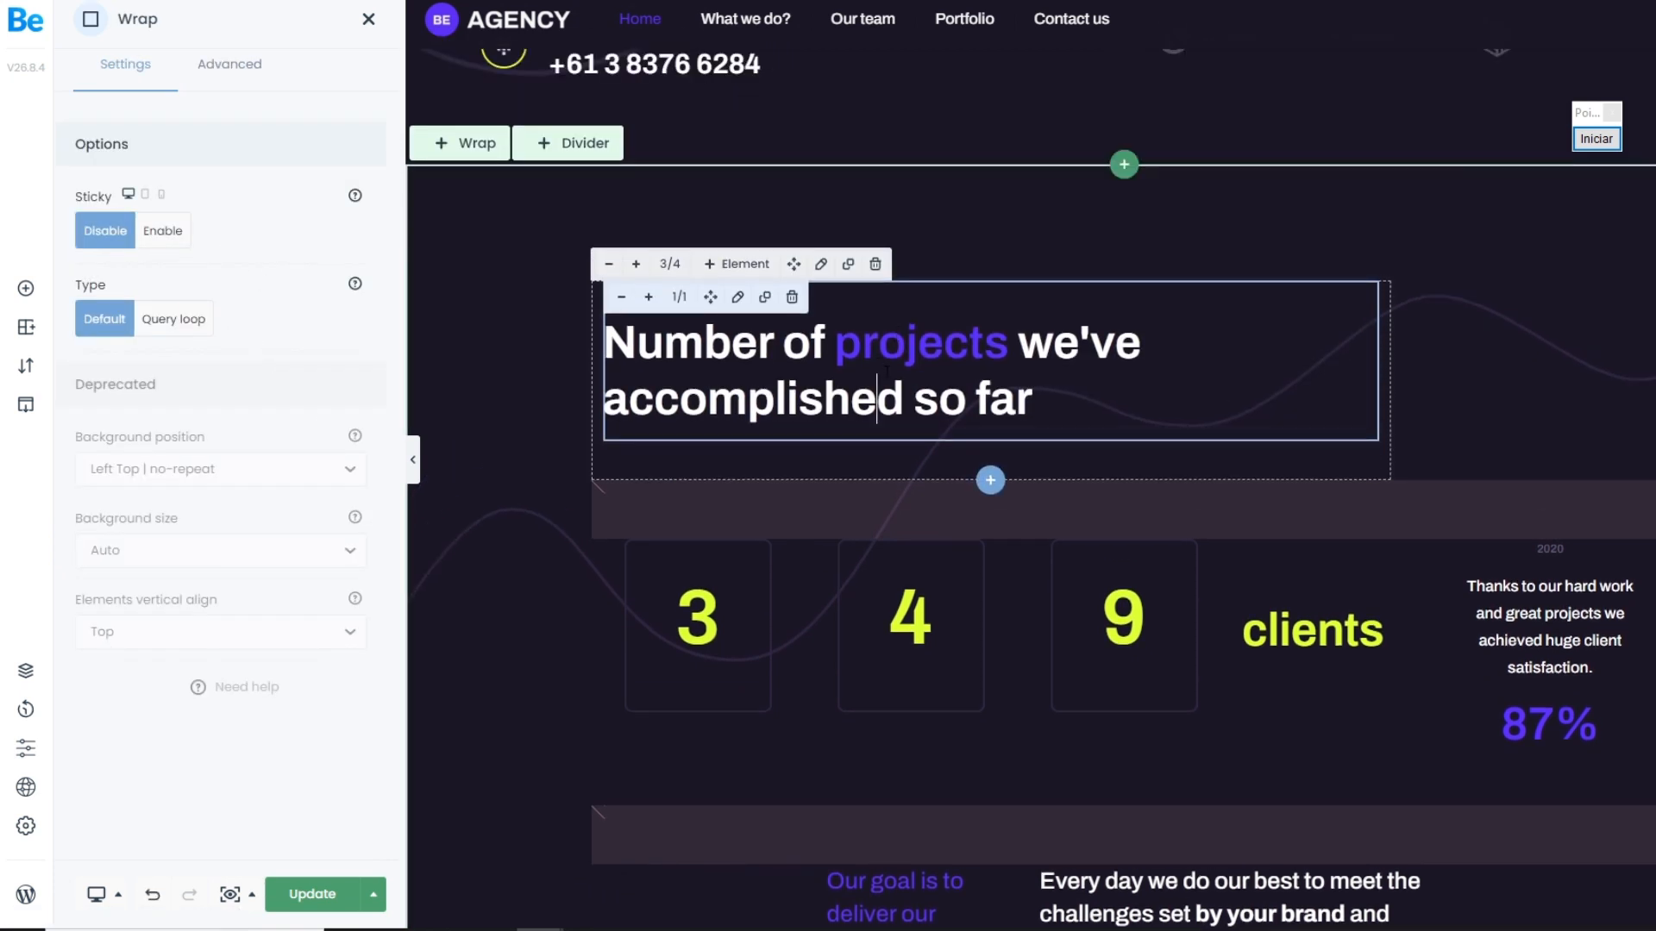
click(190, 354)
mouse_move(103, 351)
mouse_down()
mouse_move(192, 386)
mouse_move(207, 419)
mouse_move(72, 377)
mouse_move(85, 365)
mouse_up()
click(111, 406)
text(bi)
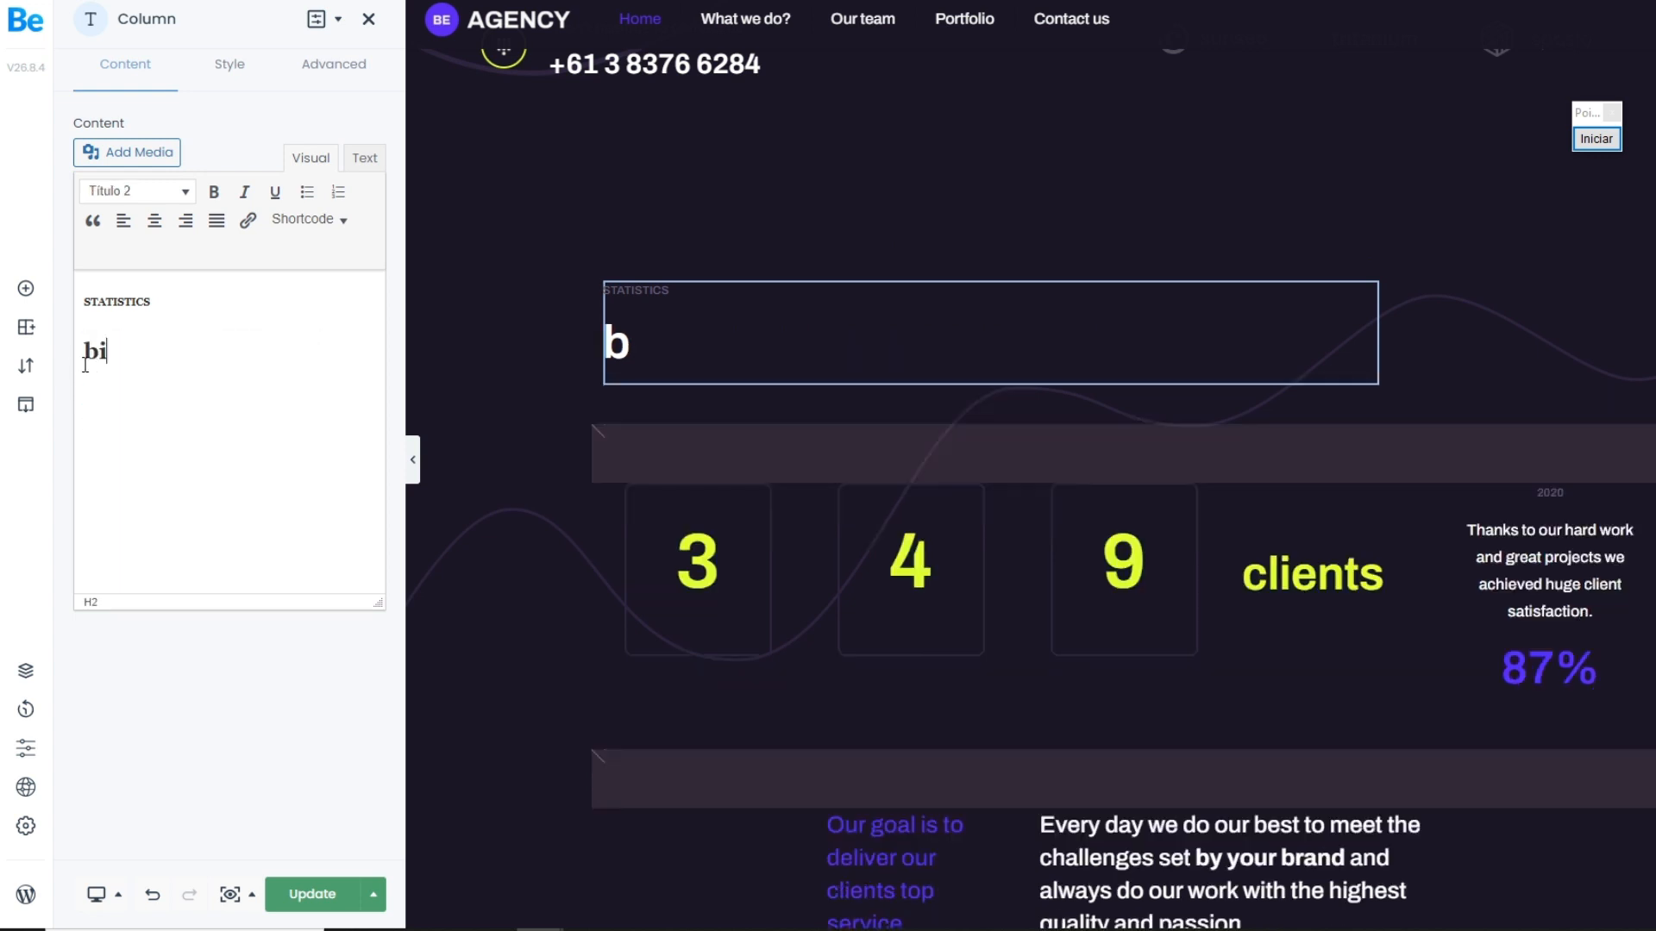
text(envenido a mi  oa)
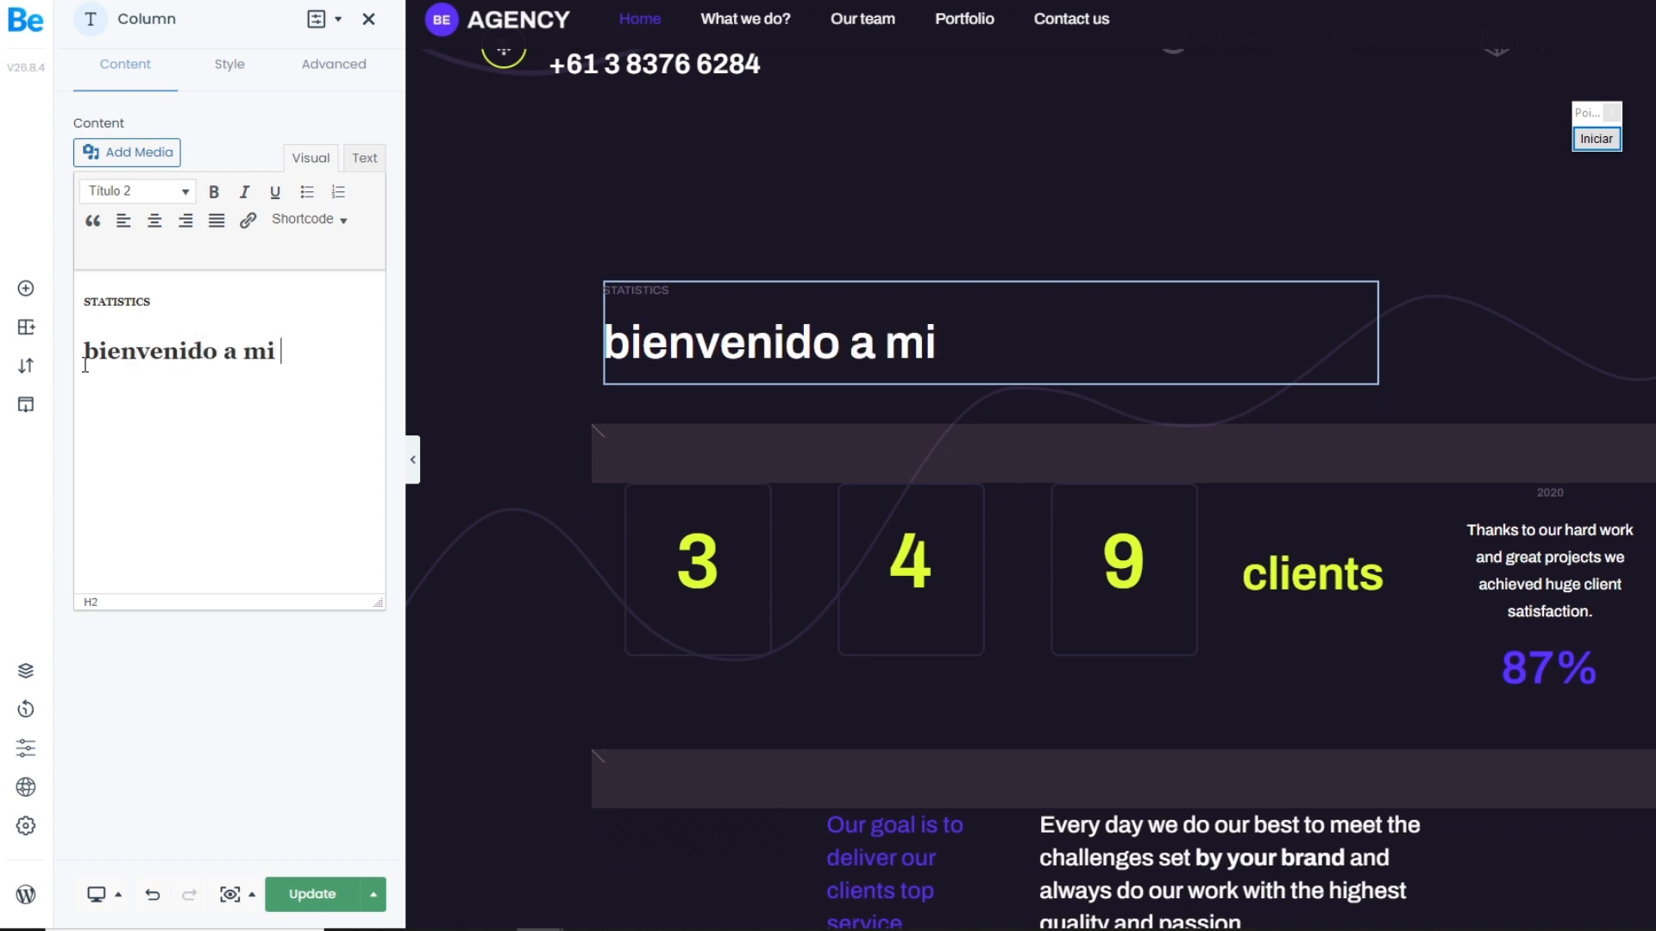
key(BackSpace)
text(oasgina web)
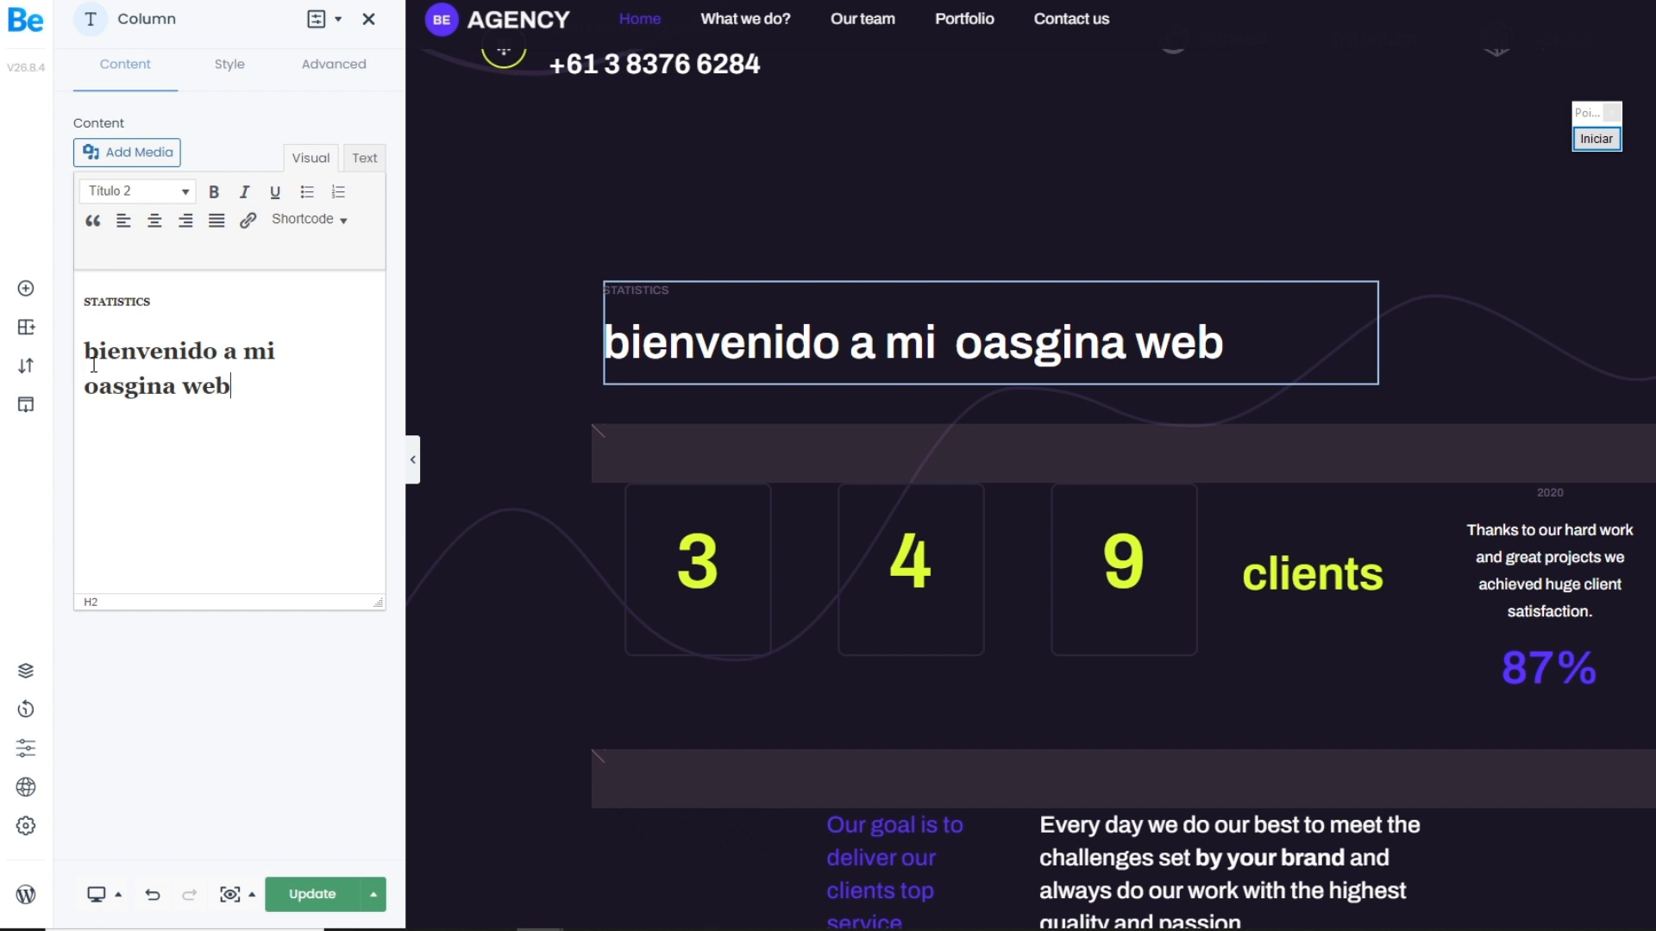
drag(124, 389, 86, 392)
text(pa)
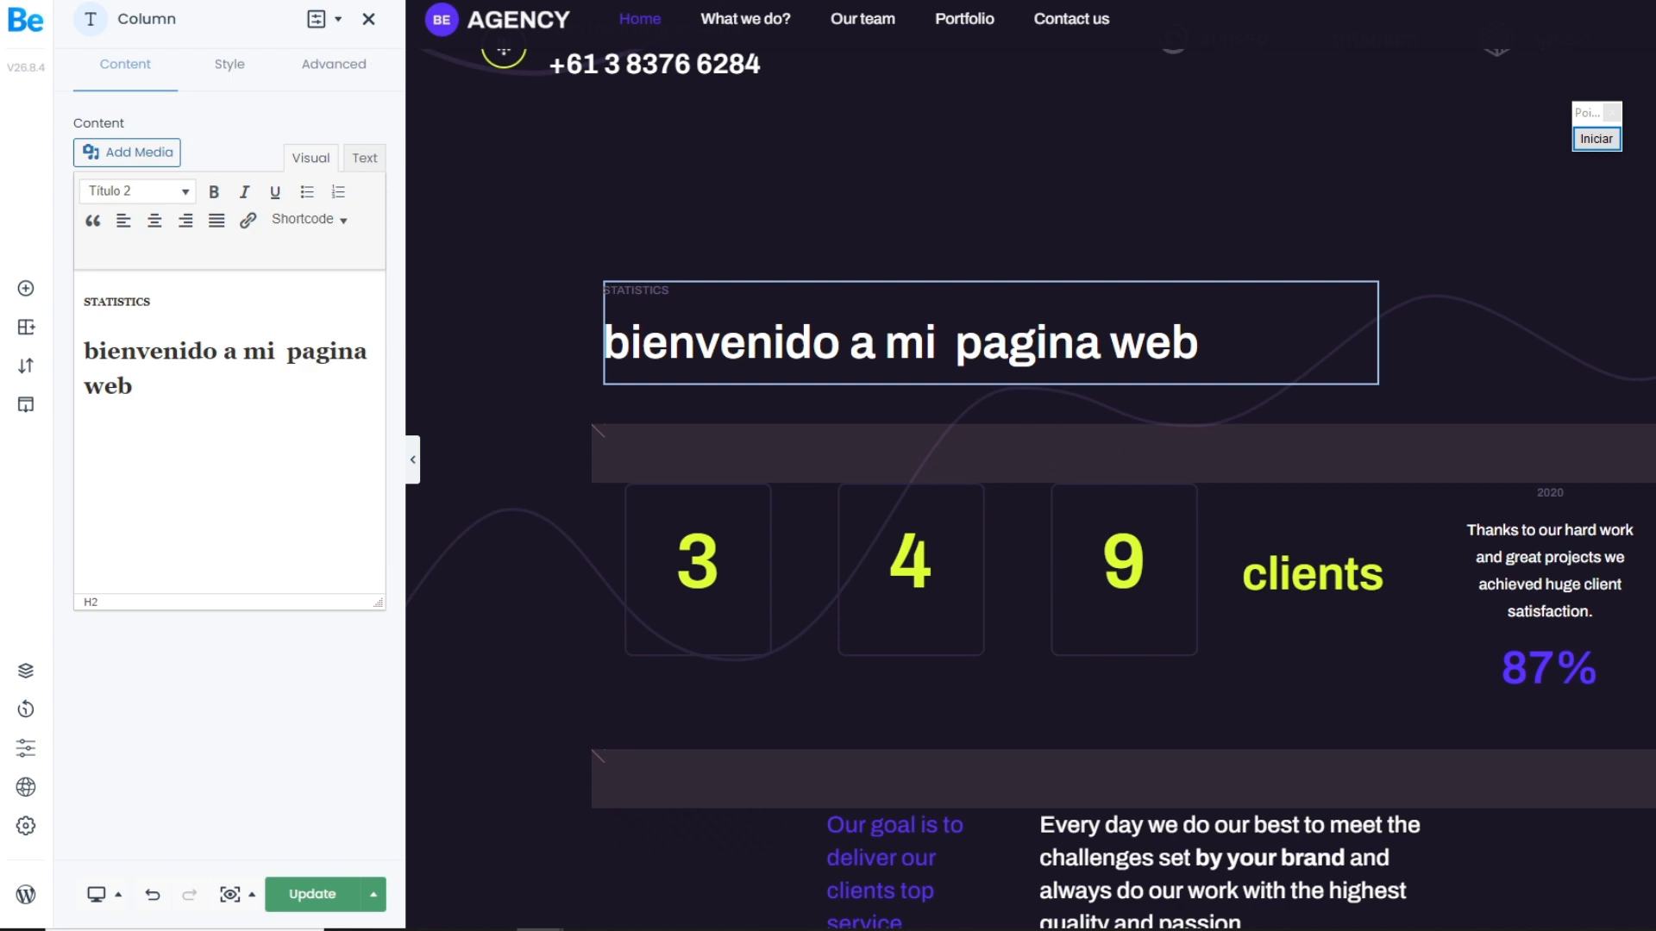
Step: Mark Update with red arrows from the edited heading and its text editor, and save the page
click(1596, 139)
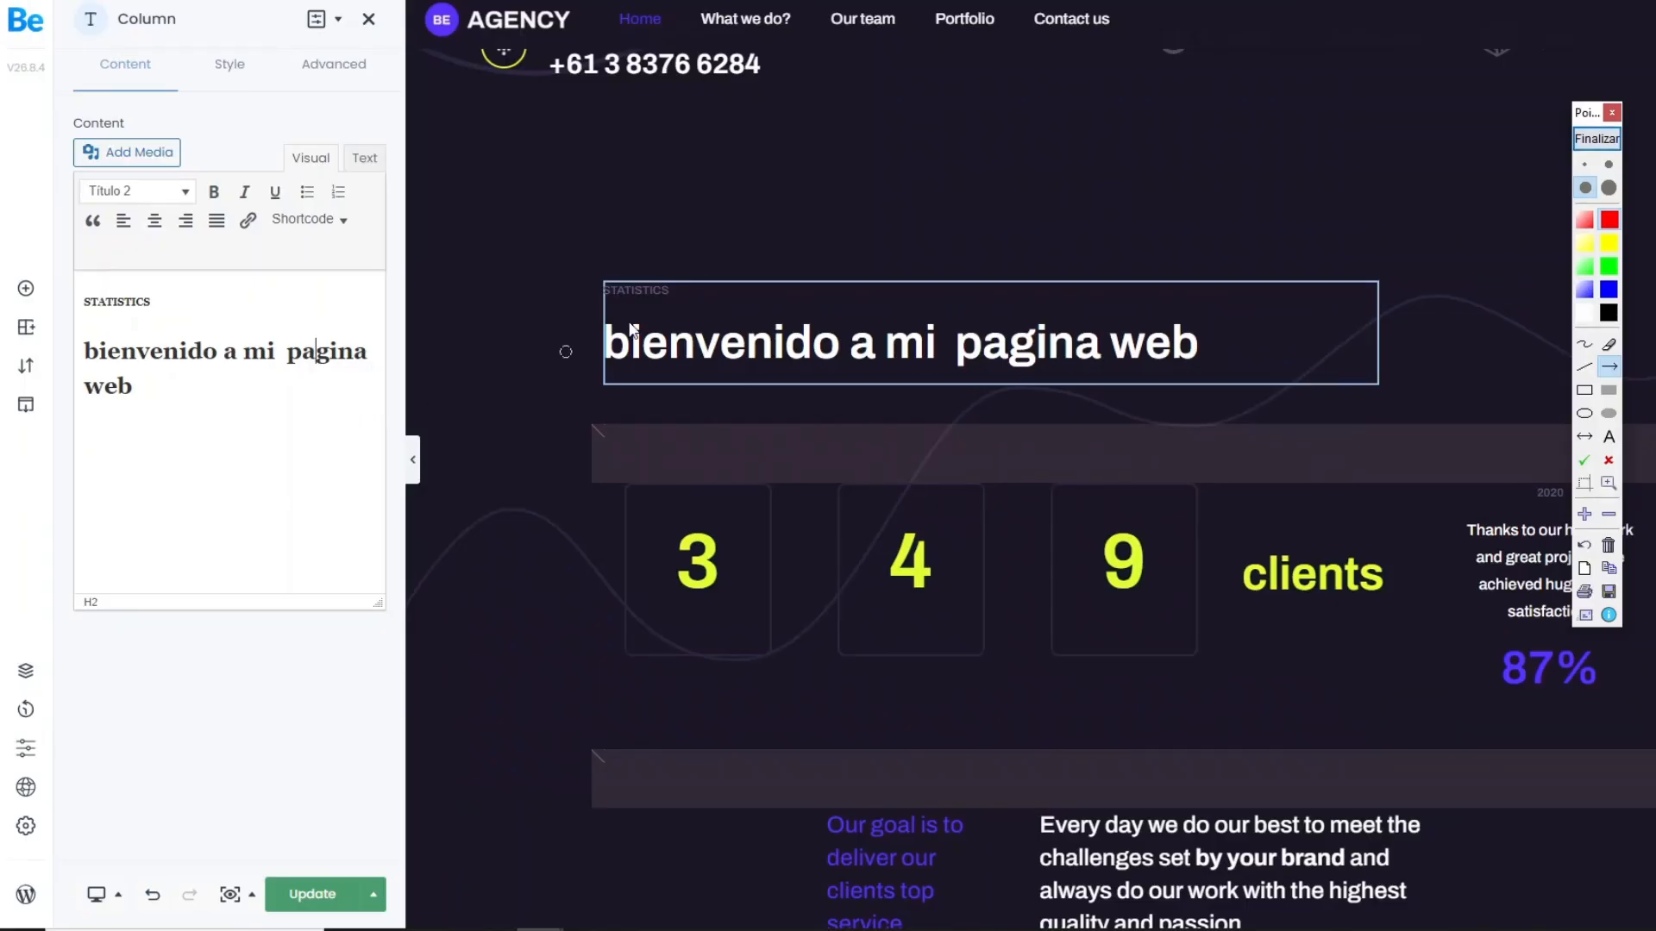
drag(653, 303, 398, 845)
drag(125, 428, 298, 863)
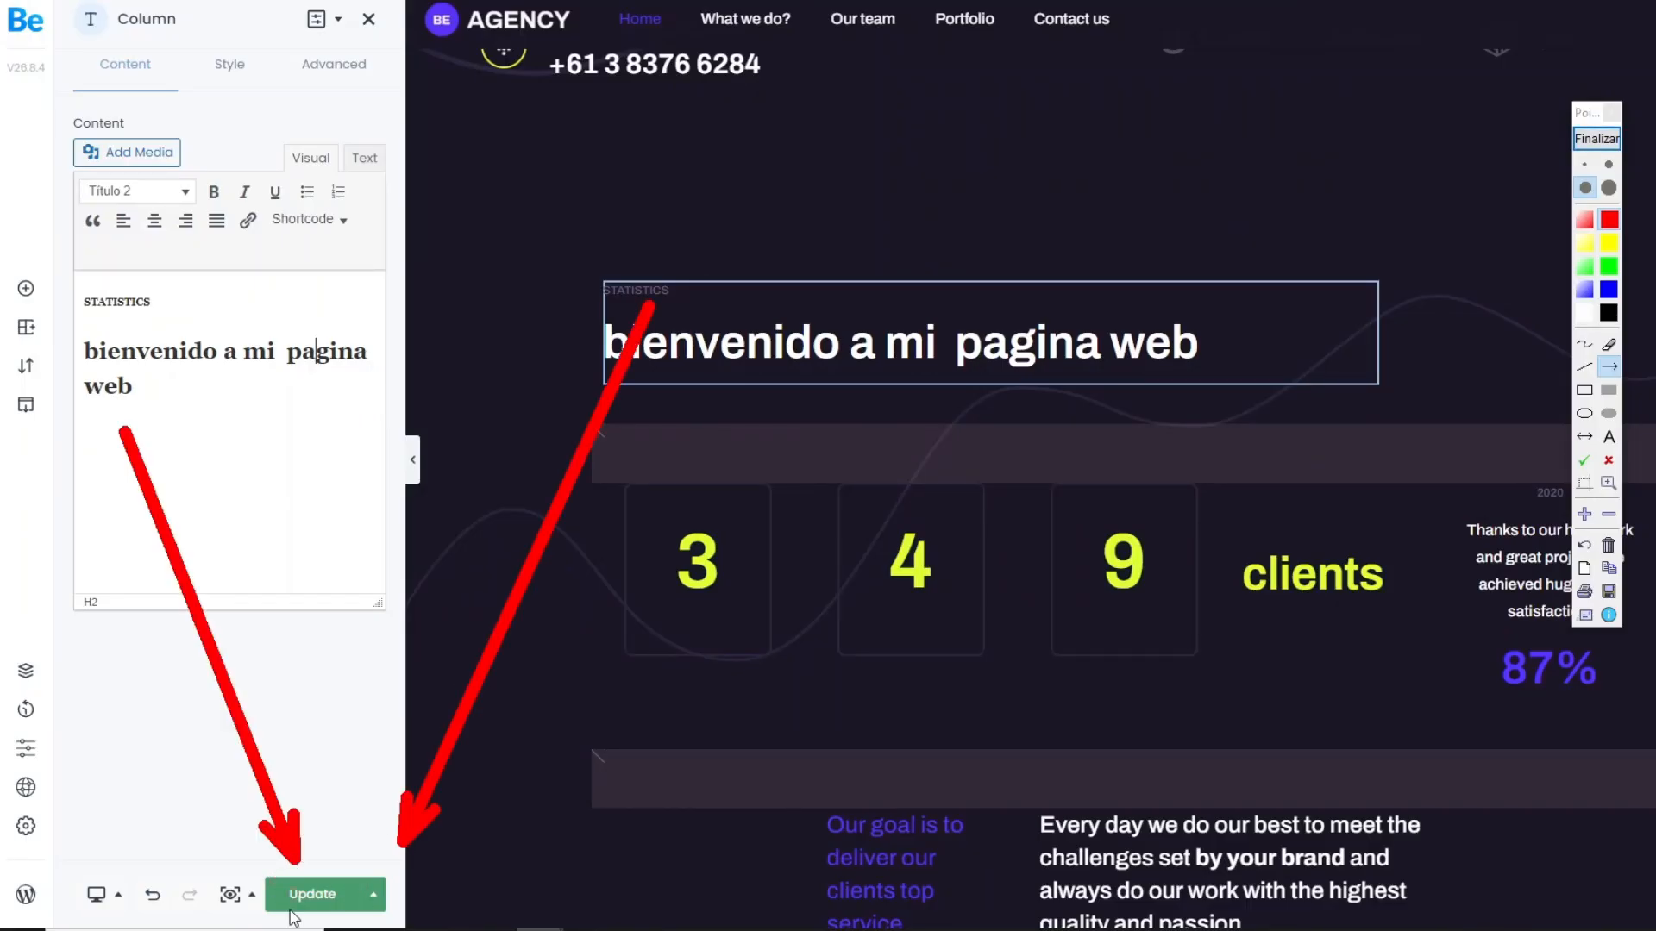
click(1597, 138)
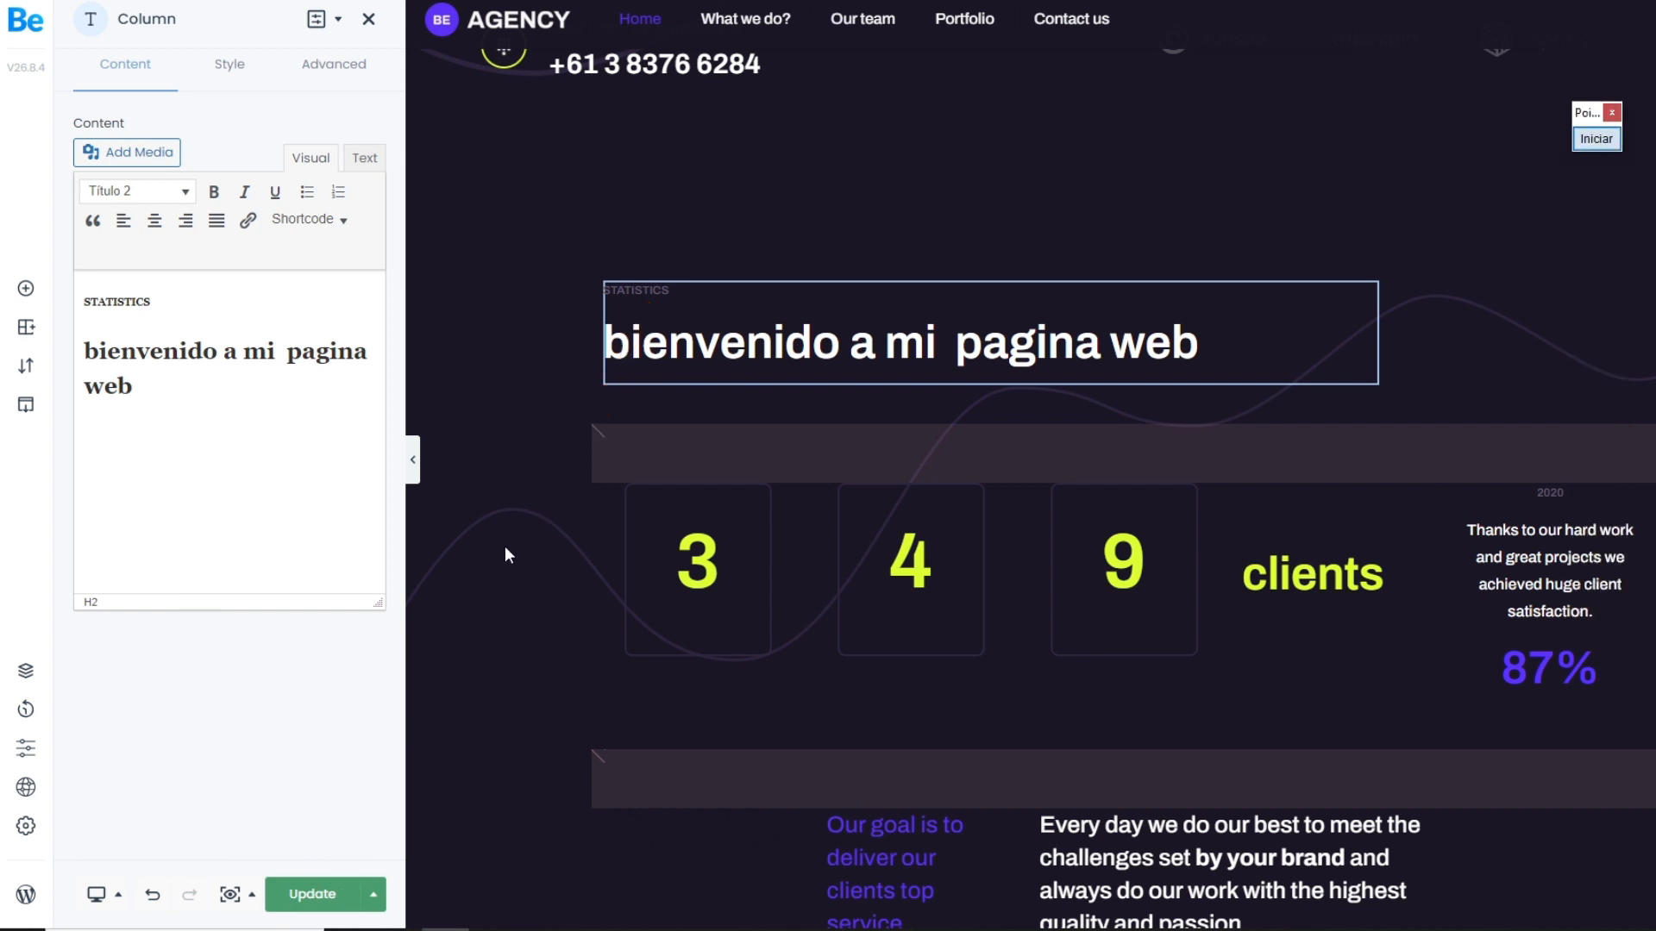
click(338, 888)
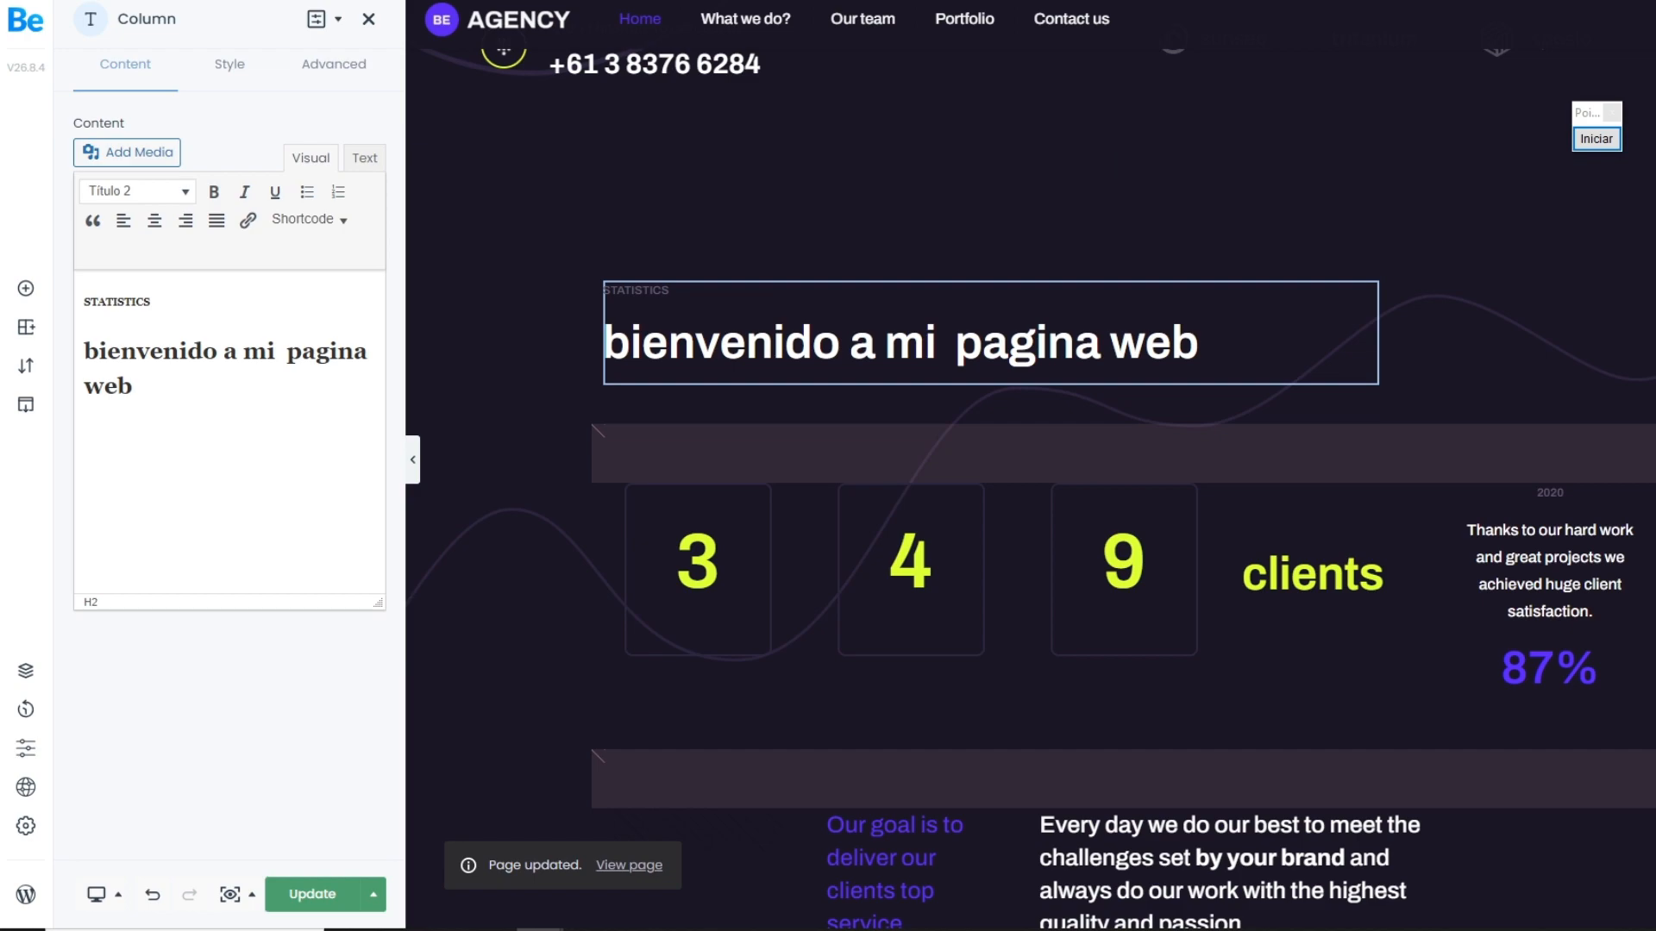
Step: Look through the home page preview from the hero section to the footer and back to the statistics and testimonials area
scroll(1030, 482, down, 15)
scroll(1031, 483, down, 10)
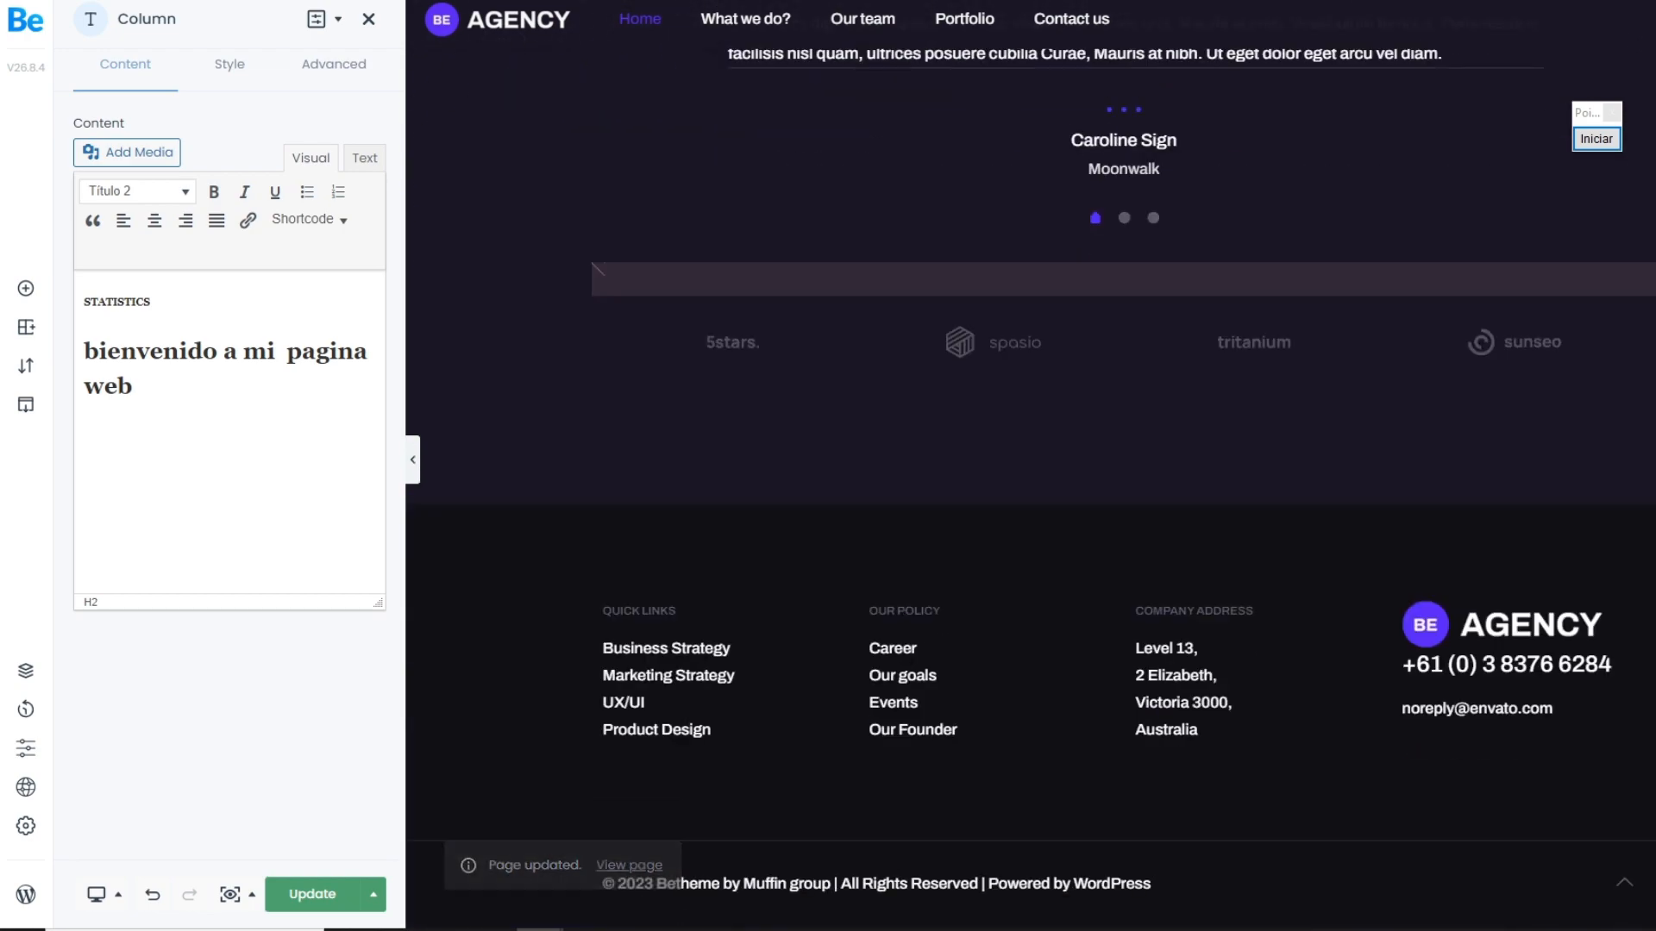
scroll(1030, 483, up, 20)
scroll(1007, 343, up, 5)
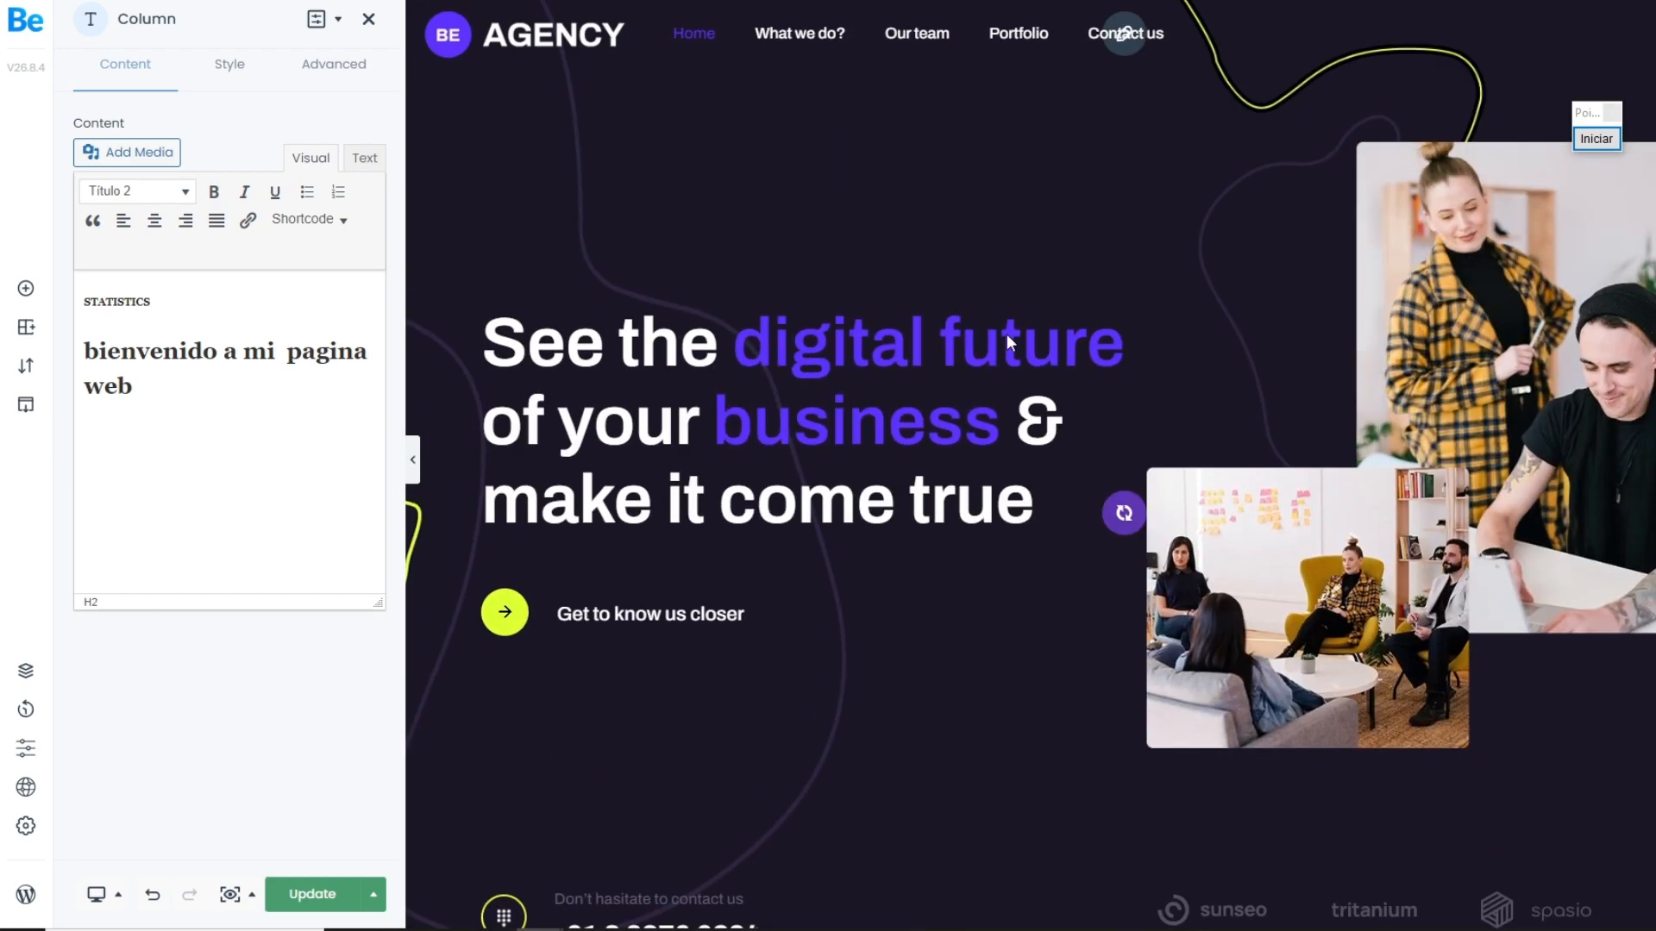
scroll(1012, 370, down, 10)
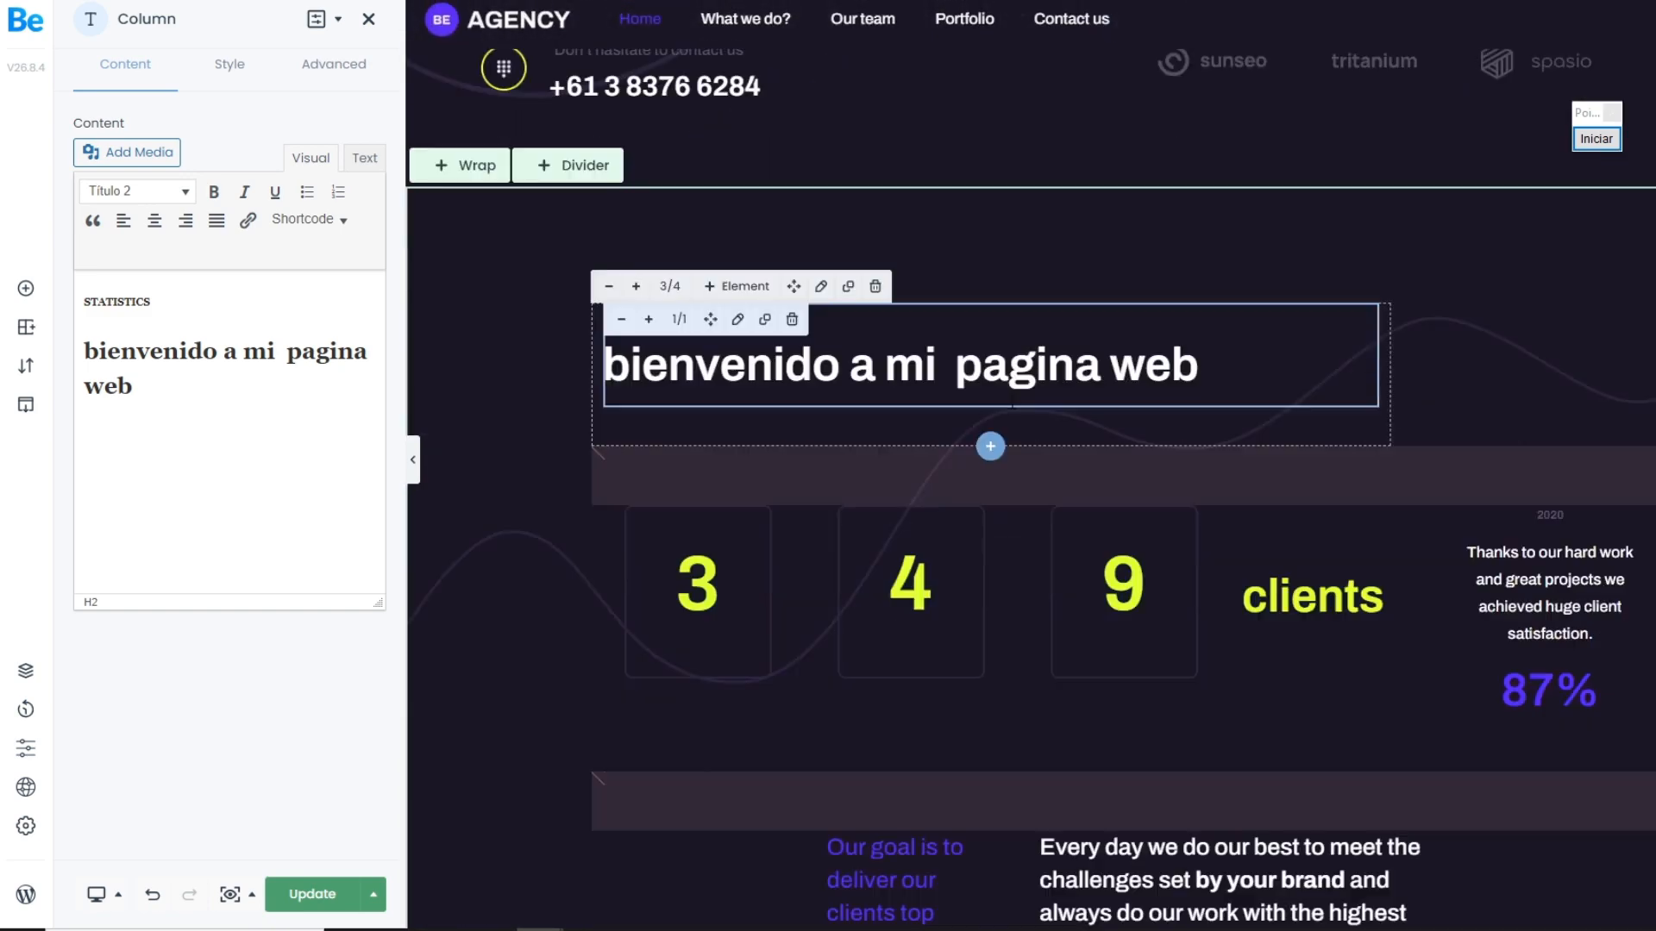
scroll(1010, 414, down, 8)
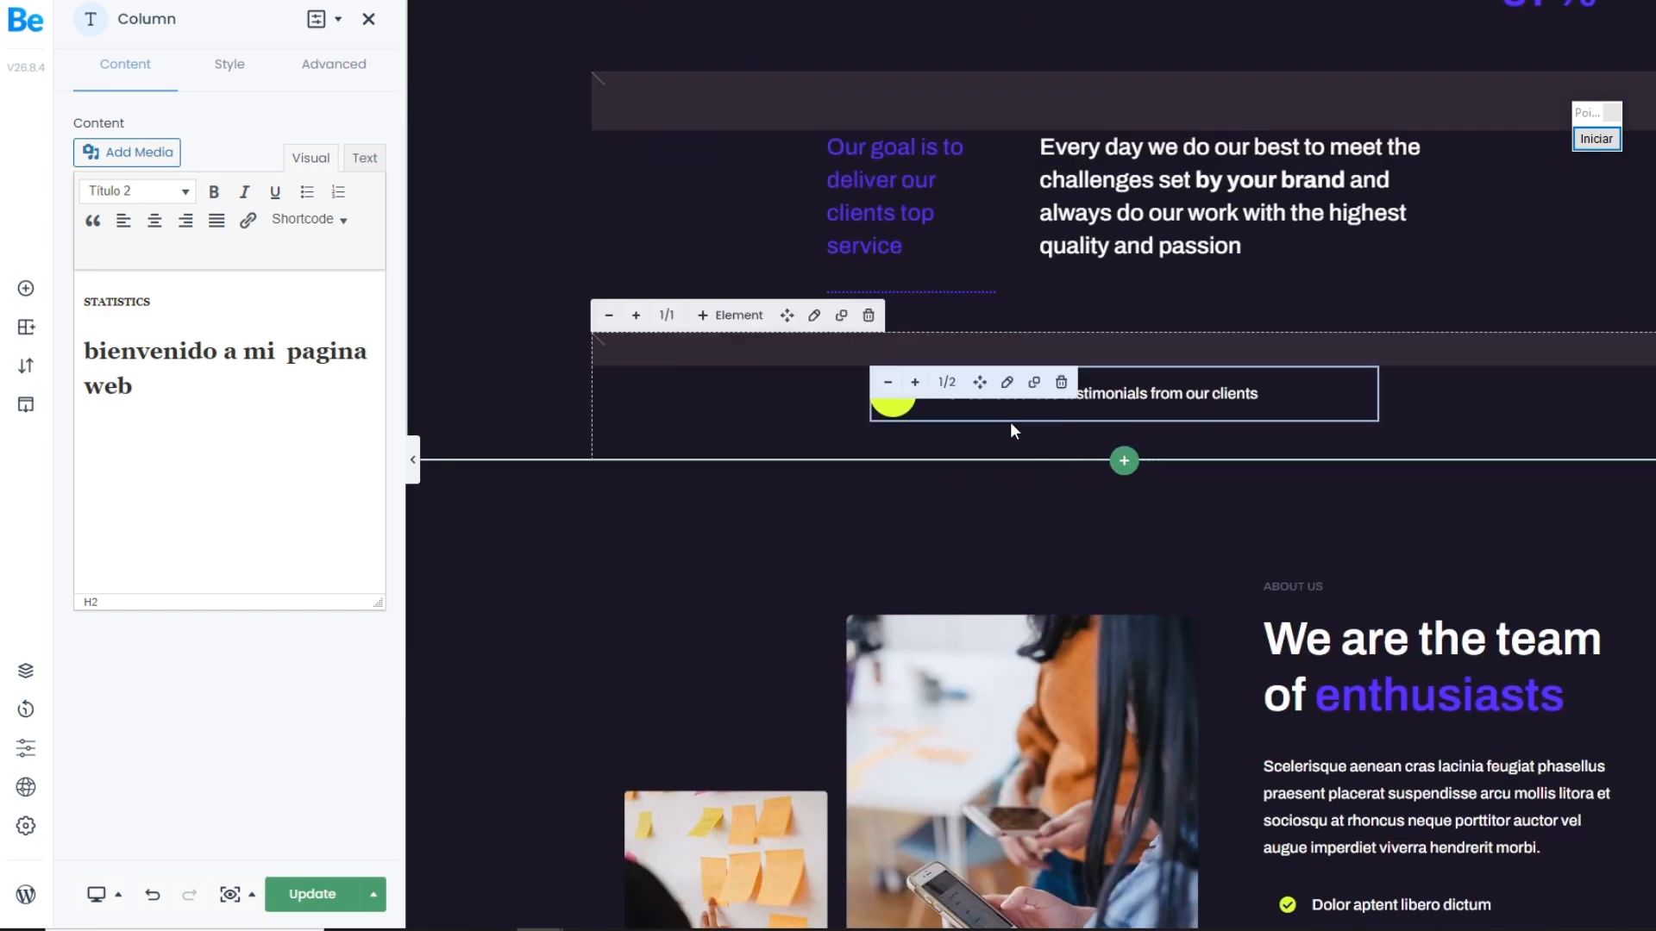